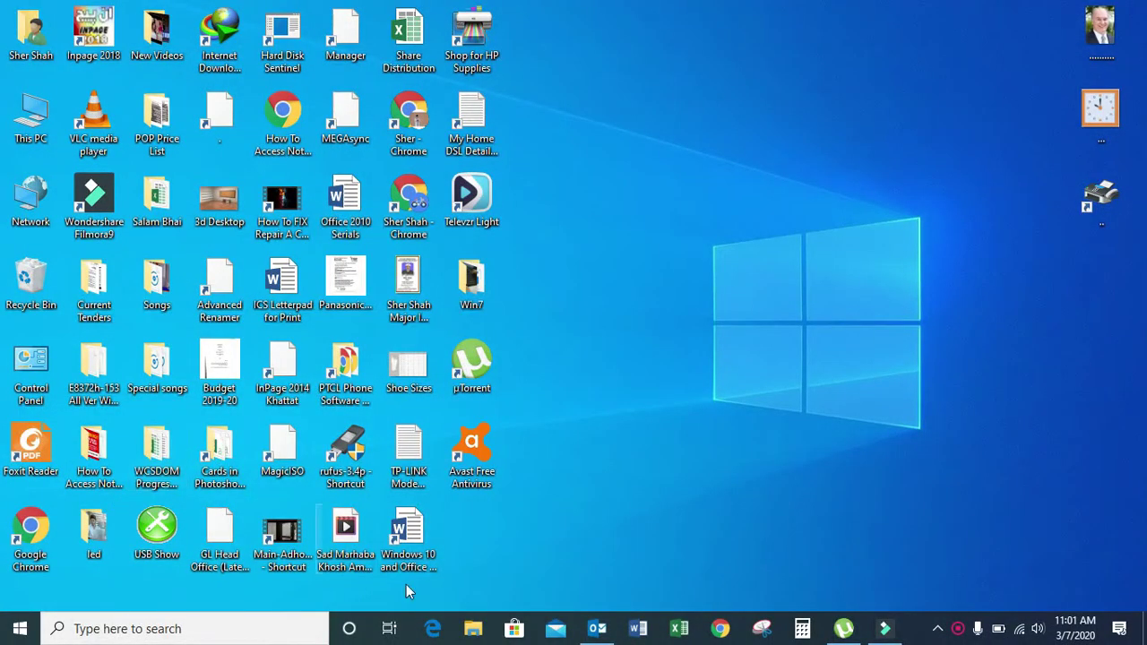
Step: Launch Chrome and go to google.com.pk
left_click(720, 628)
left_click(292, 43)
type("goo")
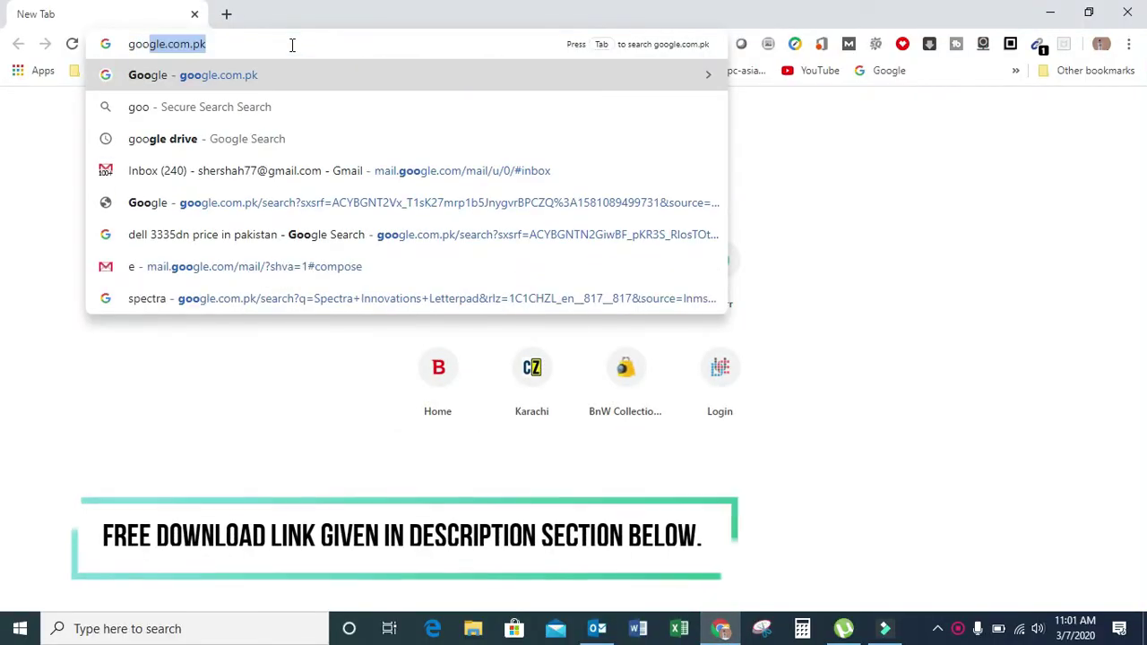
key("Return")
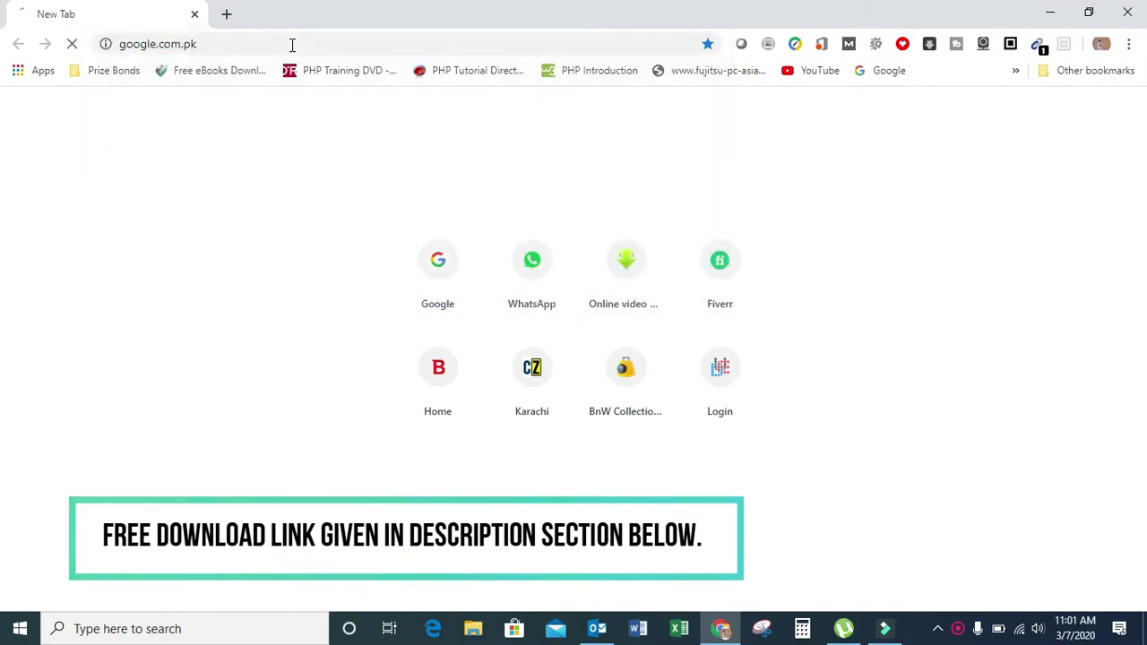
Step: Search 'Pak Urdu Installer' and open the mbilalm.com result down to its download links
left_click(380, 336)
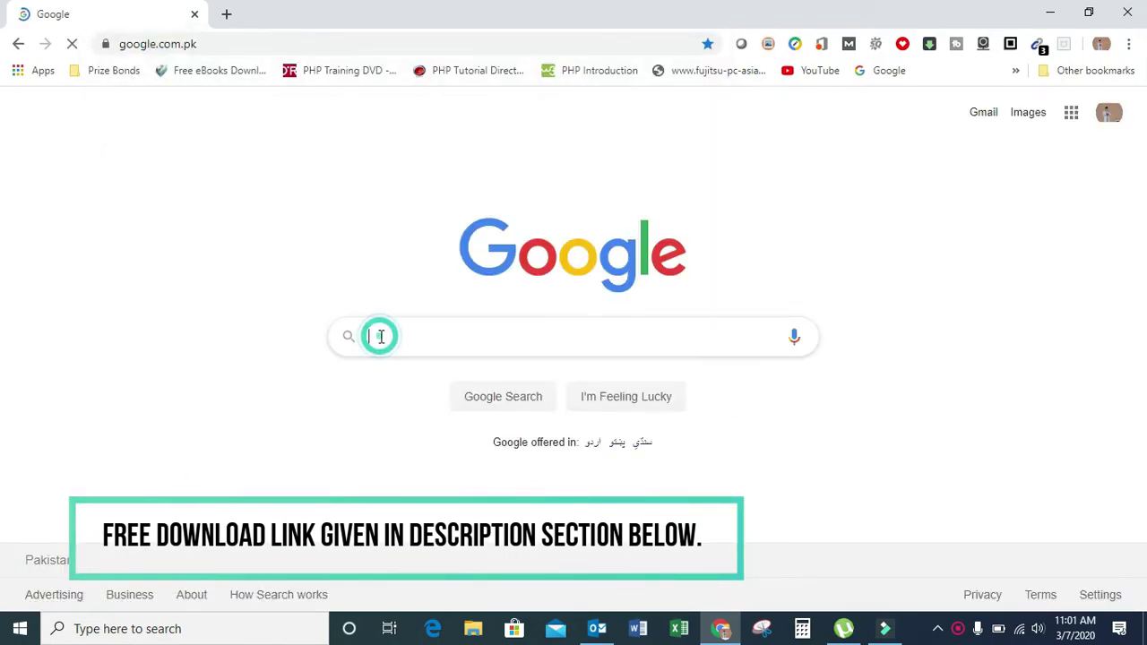
type("Pak Urdu Installer")
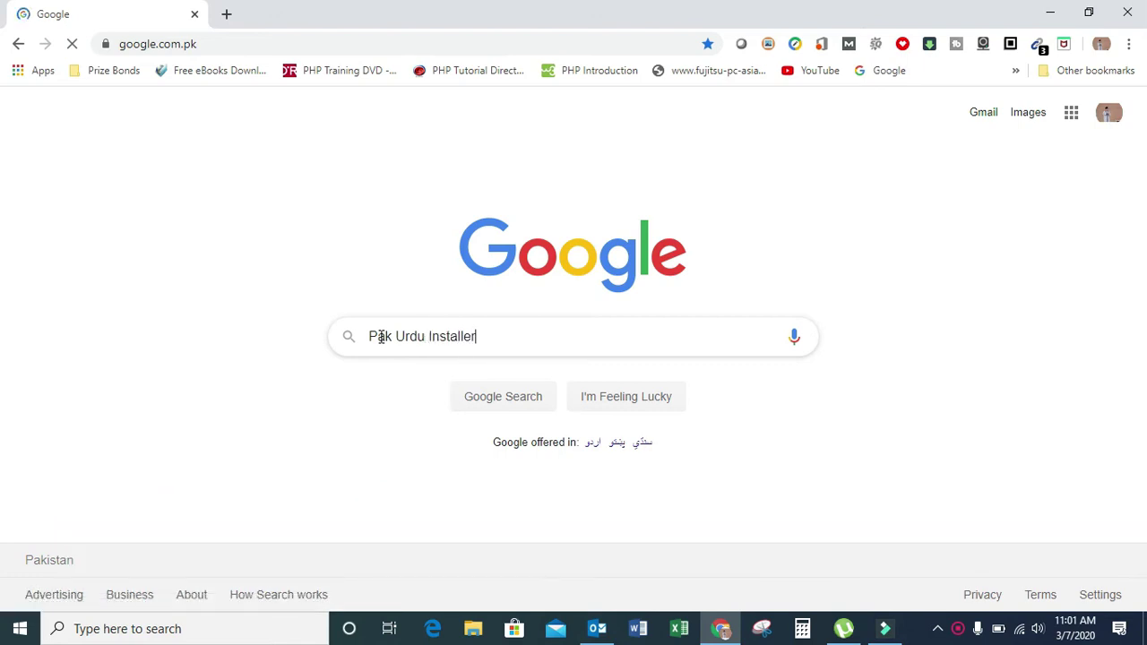
key("Return")
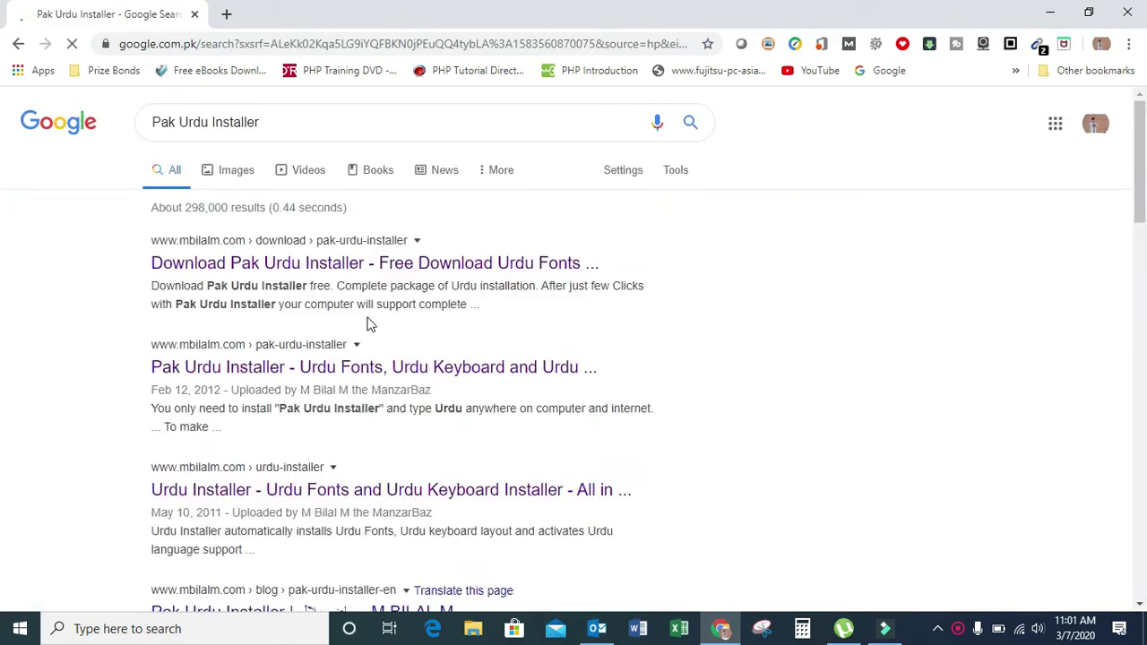
left_click(358, 263)
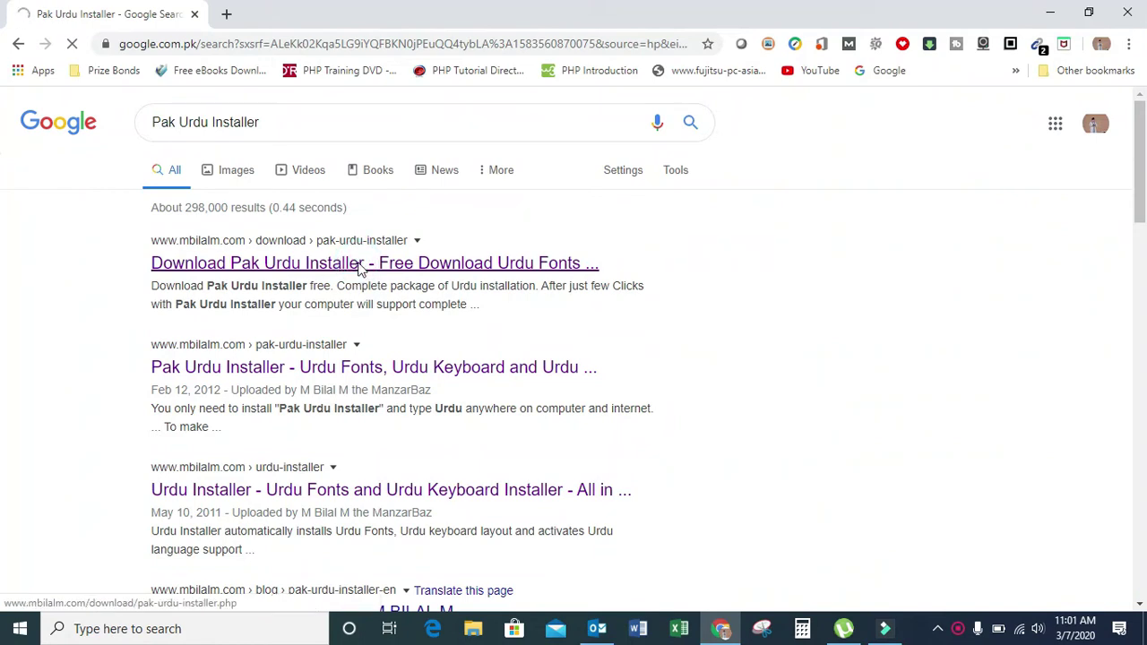
scroll(362, 273, "down", 2)
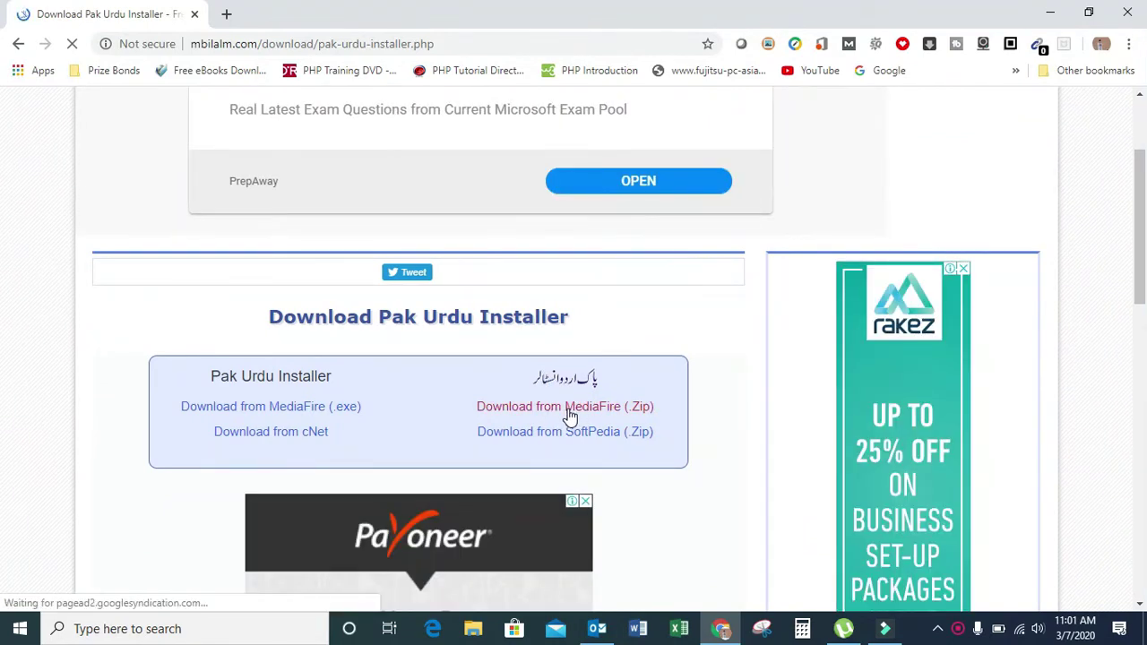
Step: Open the MediaFire link and start downloading the 10.33MB Pak-Urdu-Installer.zip
left_click(570, 408)
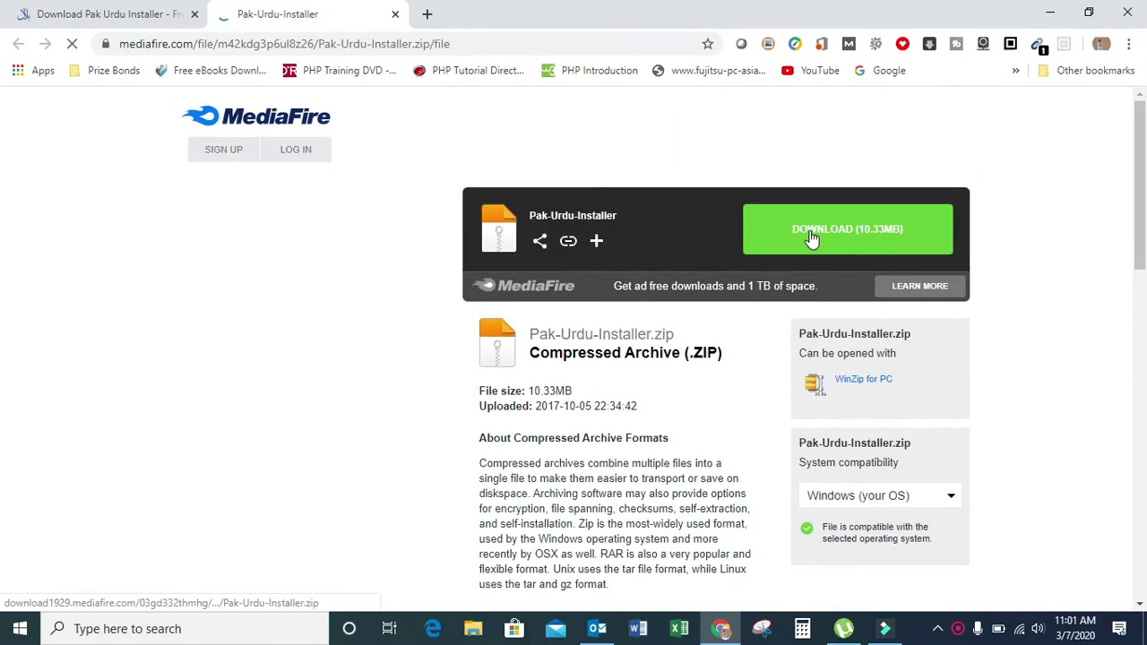
left_click(811, 237)
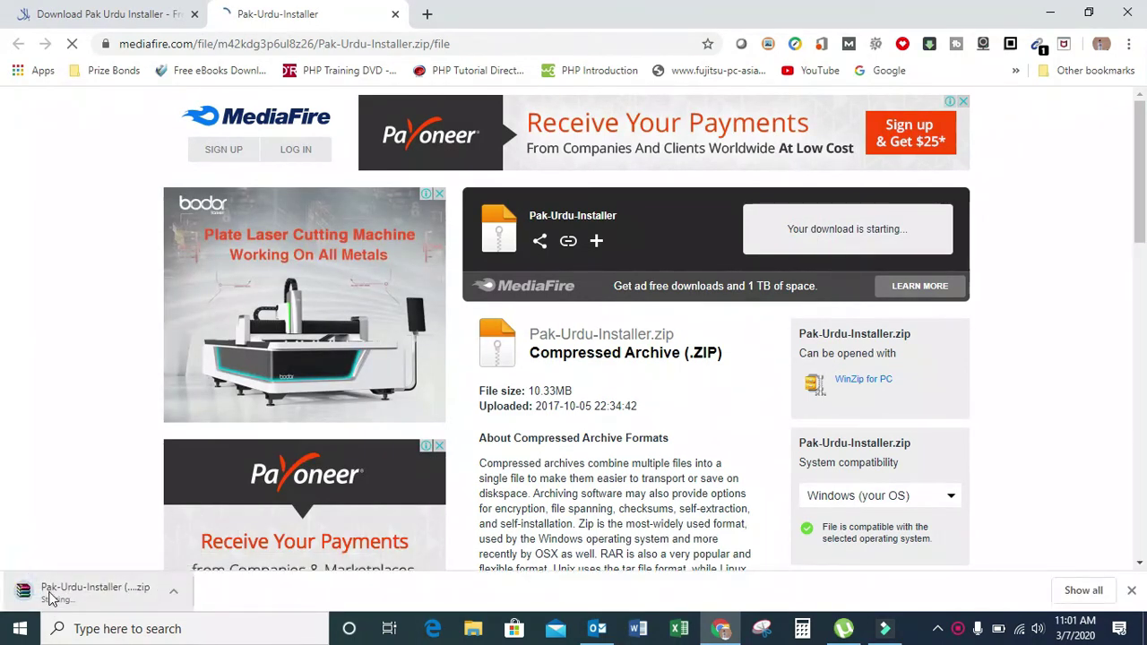
Step: Open Chrome's full downloads list and remove the canceled duplicate entry
left_click(1070, 589)
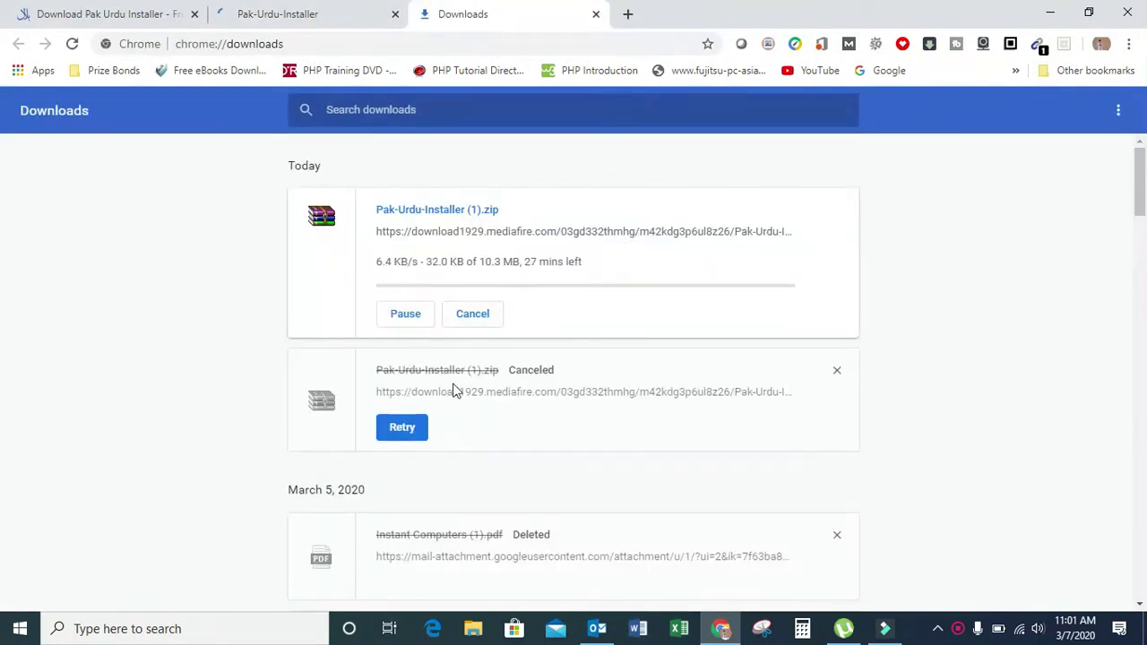
left_click(837, 371)
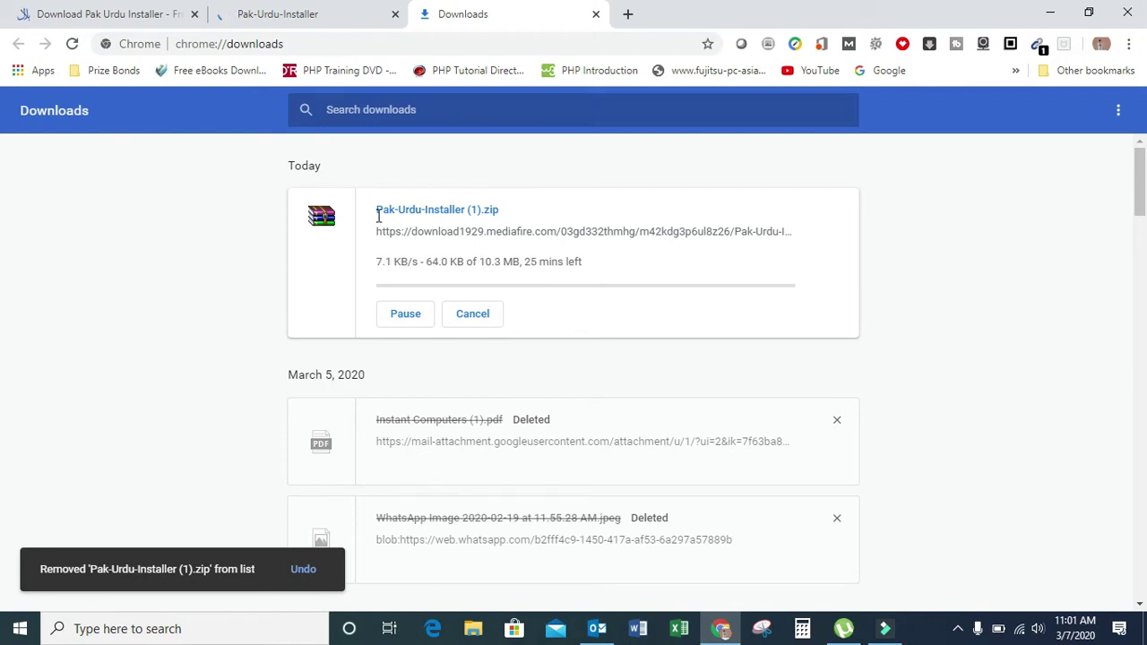
left_click_drag(378, 215, 500, 211)
left_click(505, 233)
left_click_drag(384, 260, 591, 269)
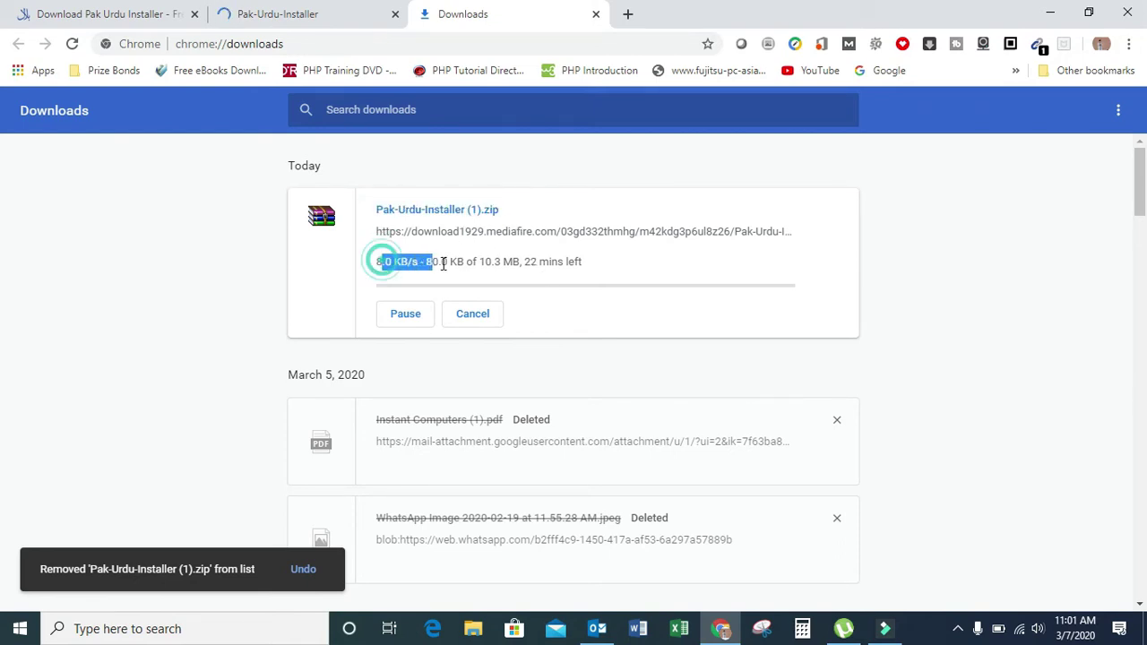
left_click(549, 235)
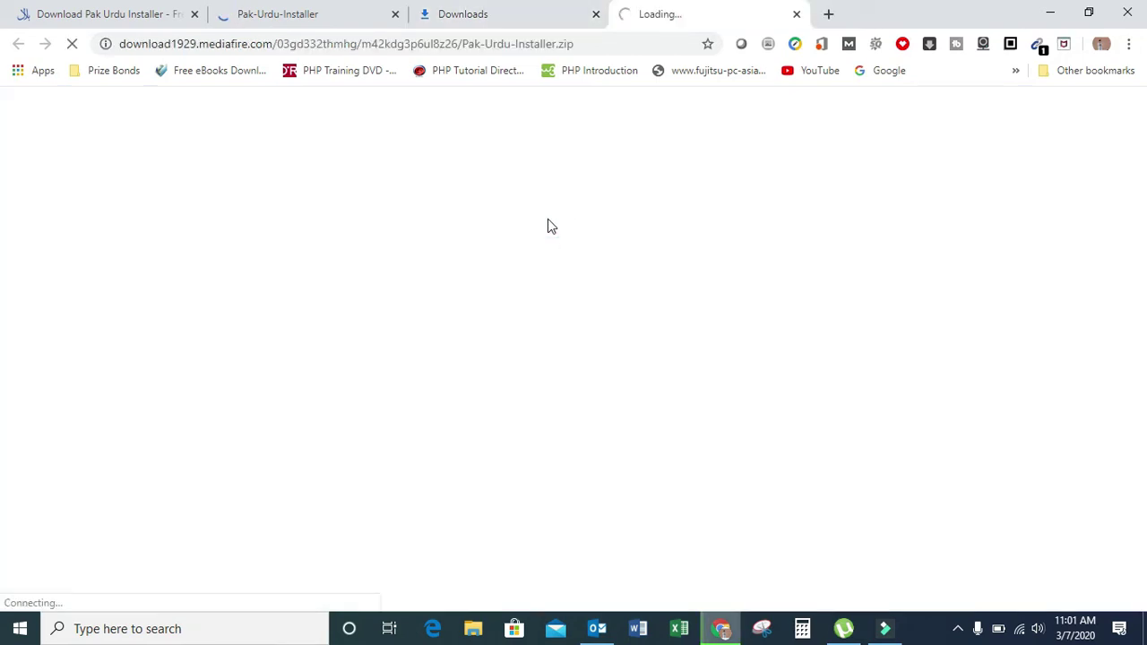
left_click(796, 14)
left_click_drag(397, 261, 502, 264)
left_click(571, 262)
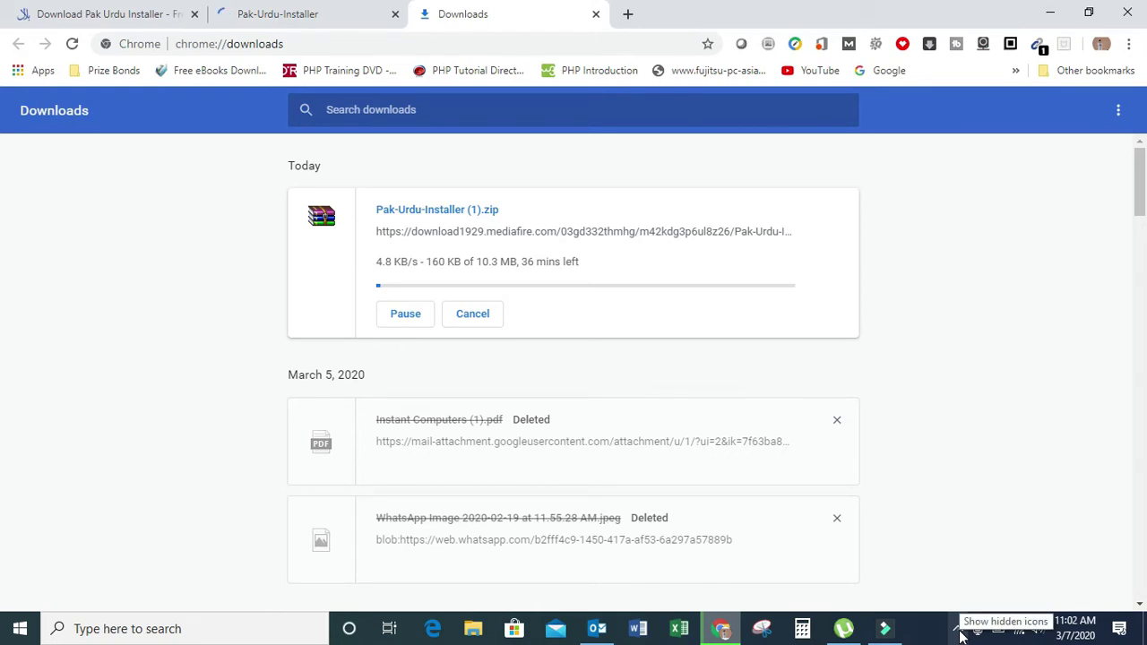
Step: Check the hidden tray icons while Pak-Urdu-Installer (1).zip finishes downloading
left_click(958, 630)
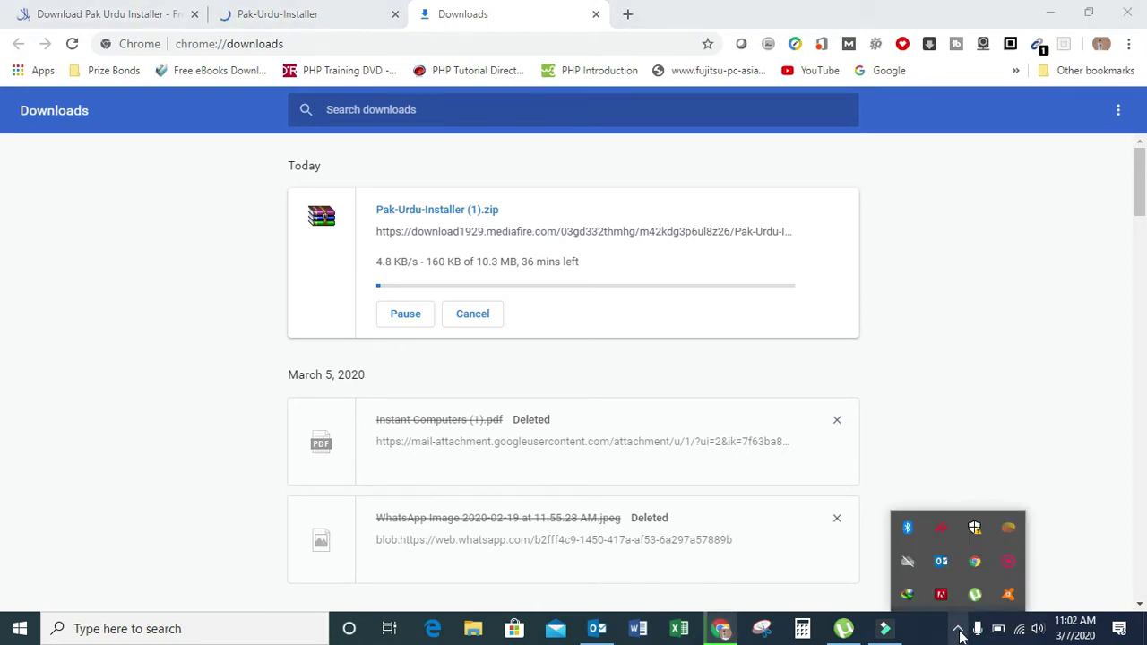
right_click(1008, 567)
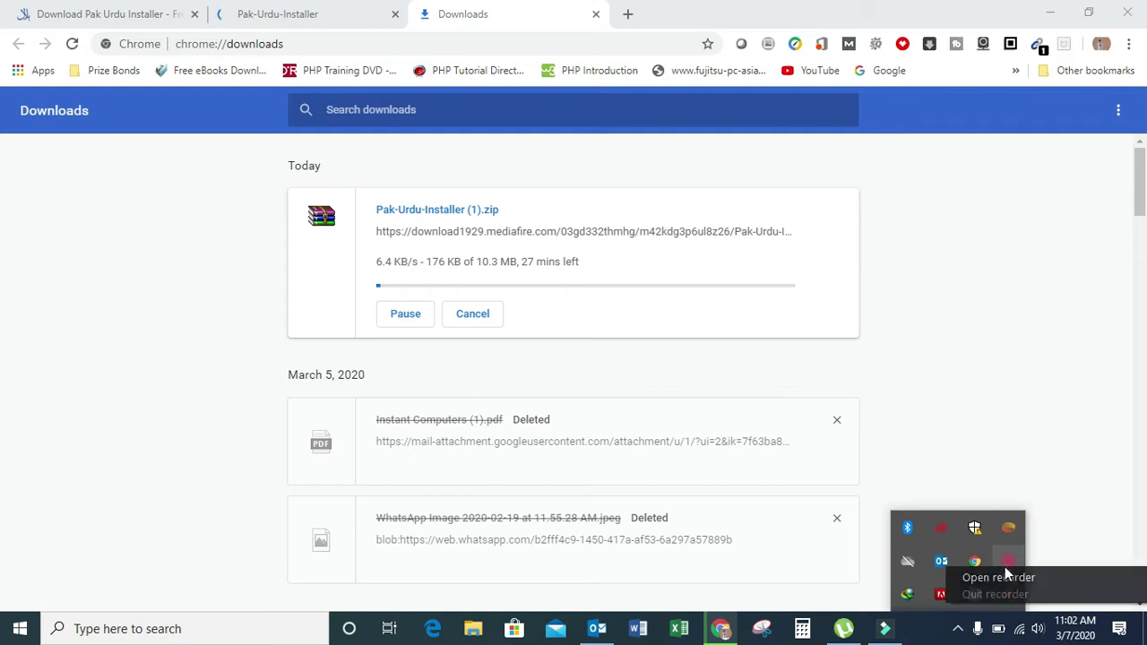
left_click(1002, 577)
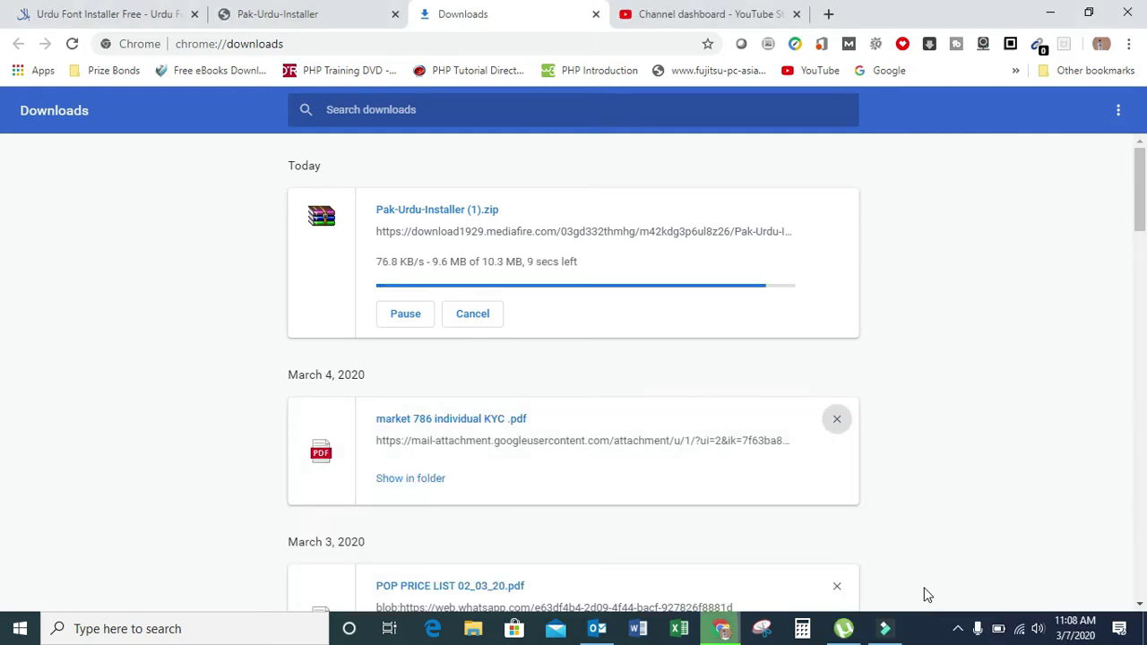
left_click(956, 628)
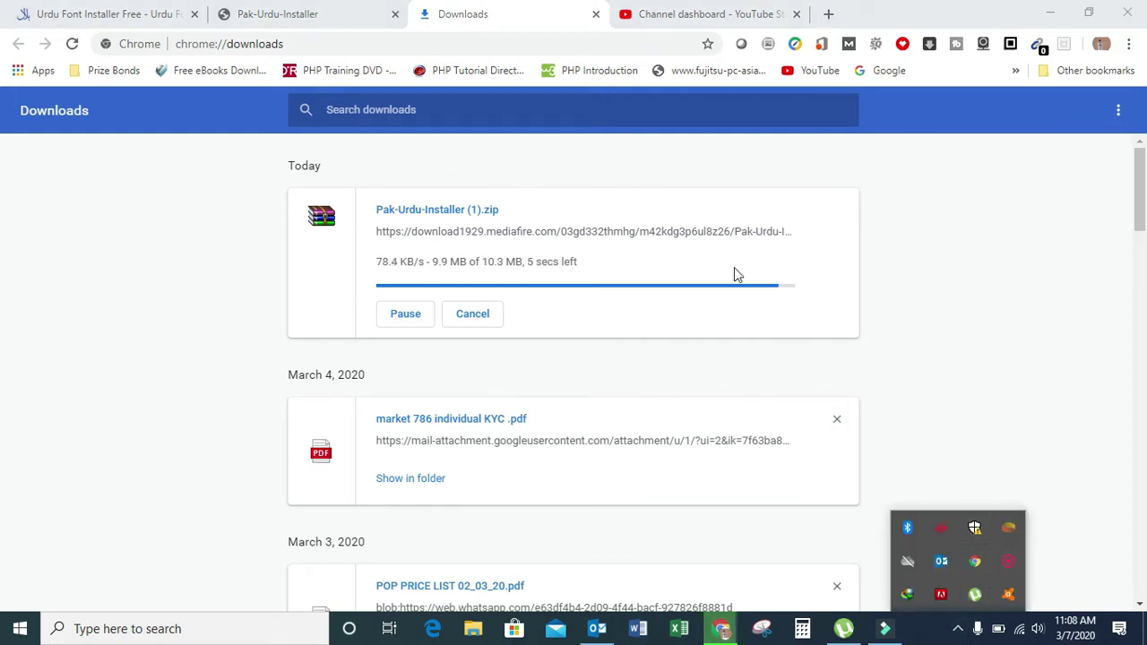
left_click(541, 20)
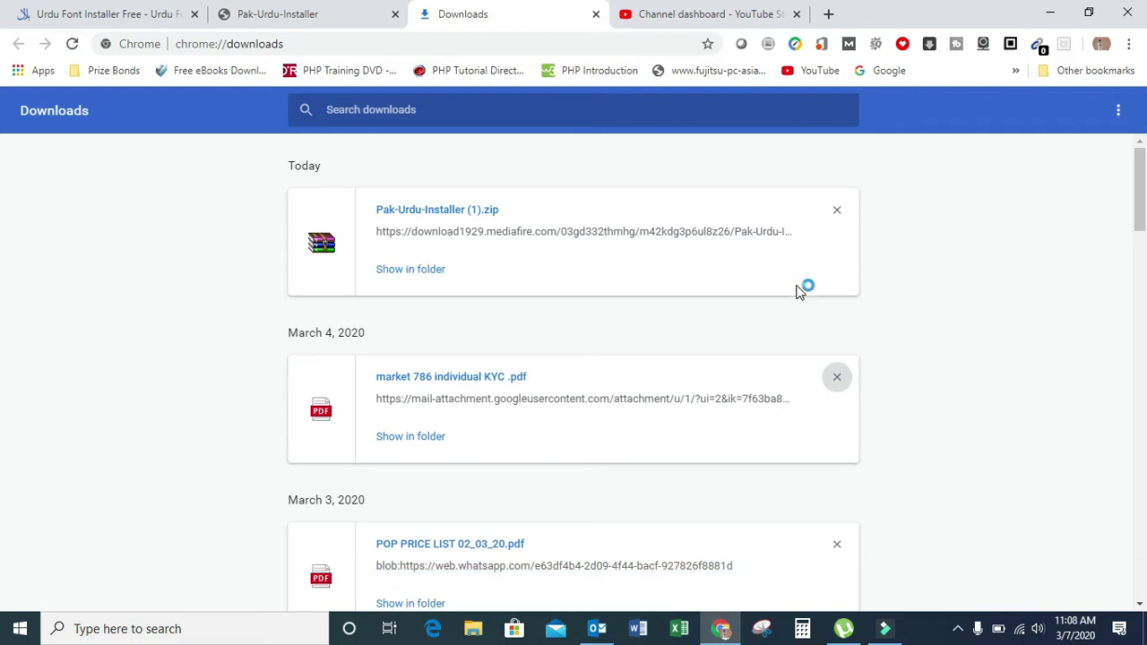
Step: Open the downloaded zip from its folder in WinRAR and run Pak-Urdu-Installer.exe
left_click(389, 269)
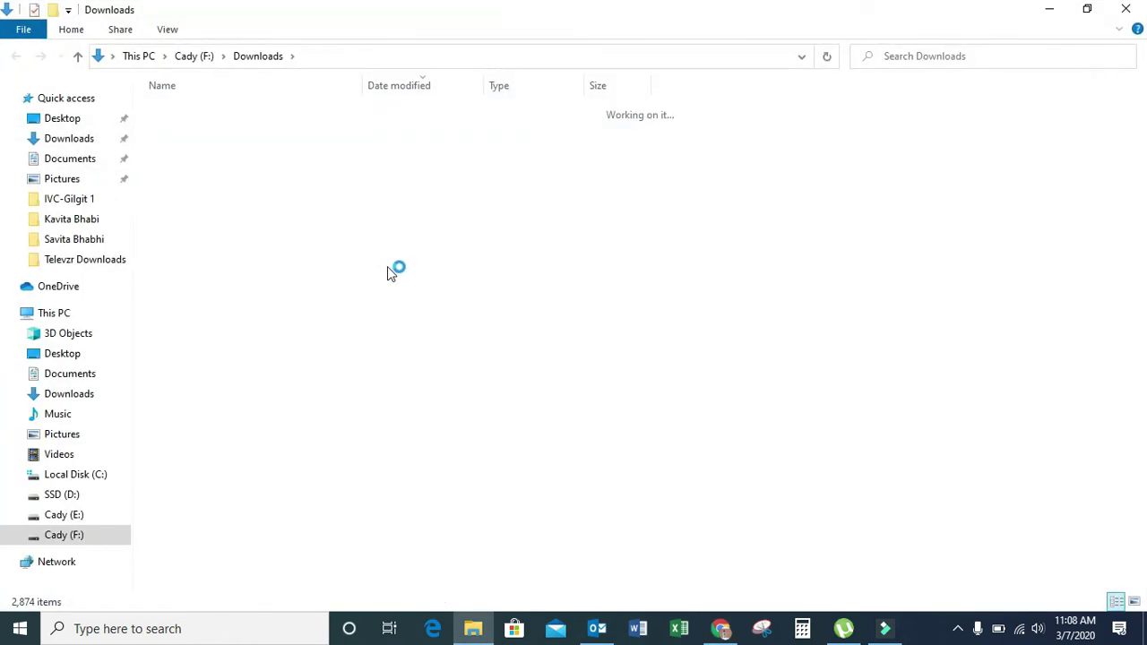
key("Return")
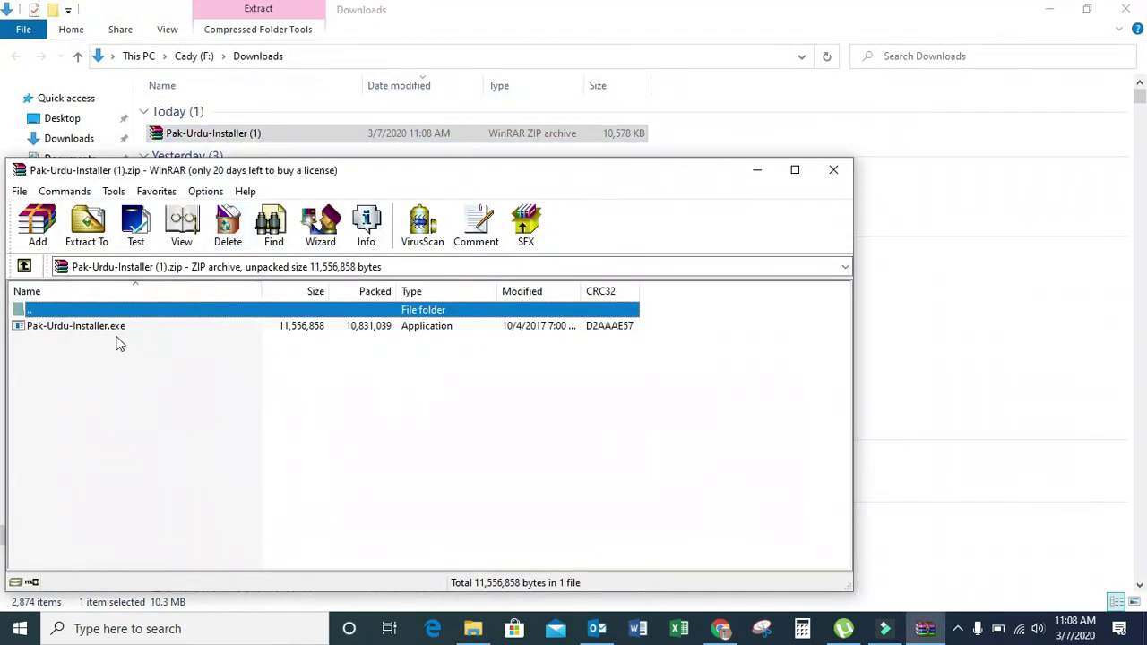
left_click(108, 328)
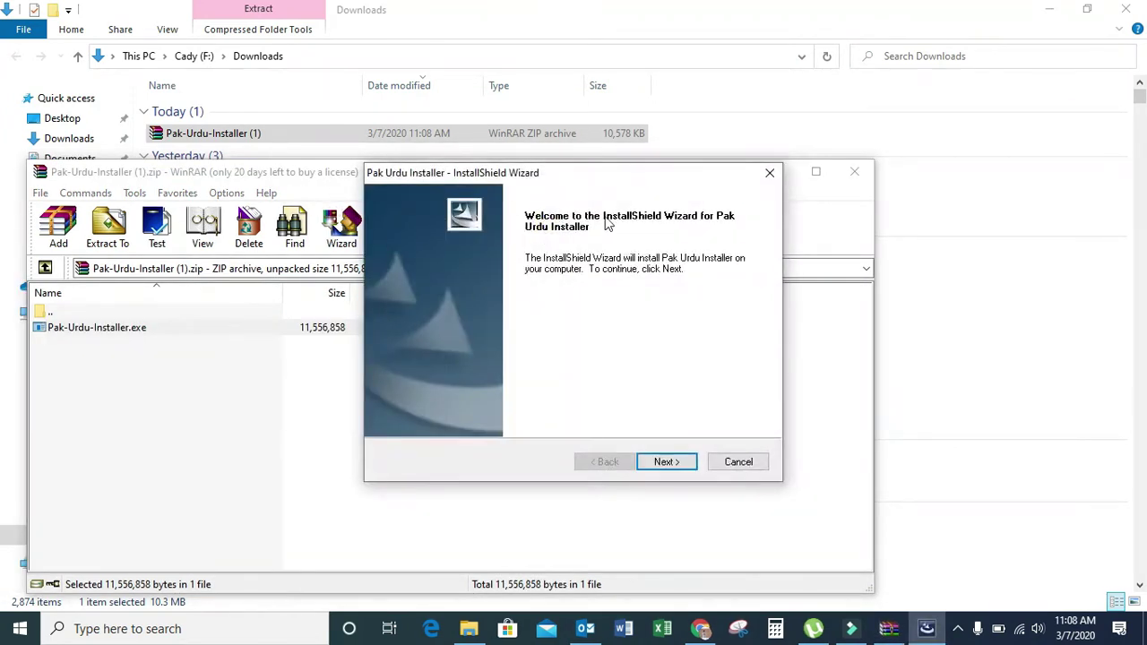
Step: Install Pak Urdu Installer through the wizard and finish, choosing to restart later
left_click(665, 463)
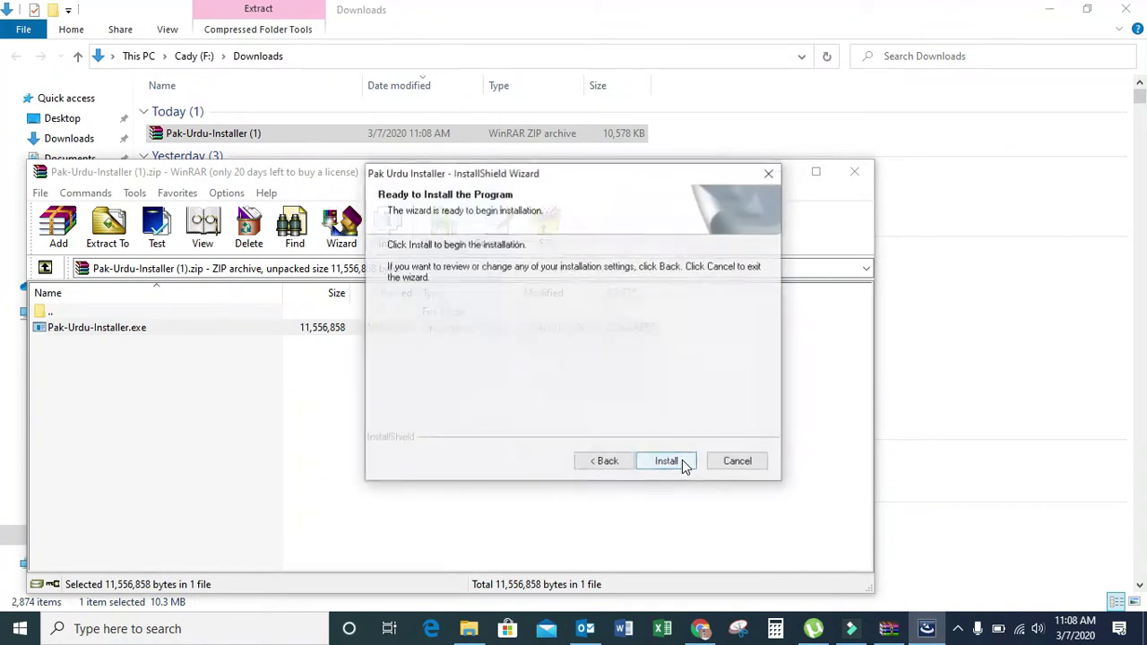
left_click(683, 464)
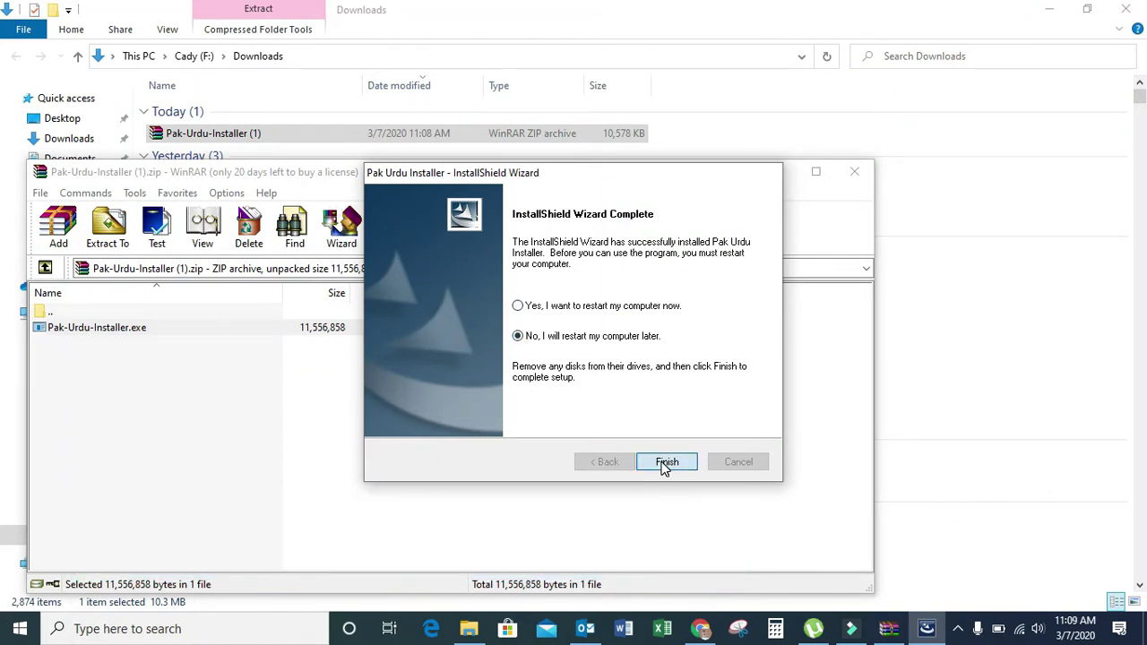
left_click(664, 462)
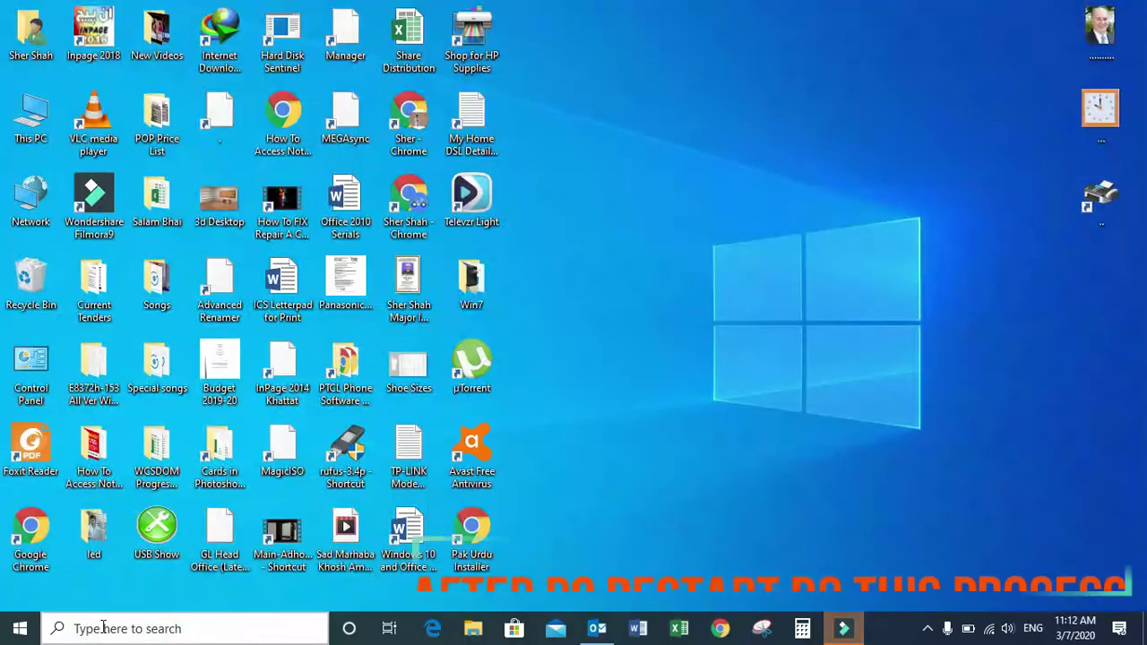
Step: Search Windows for 'Language' and open the Language settings page
left_click(103, 630)
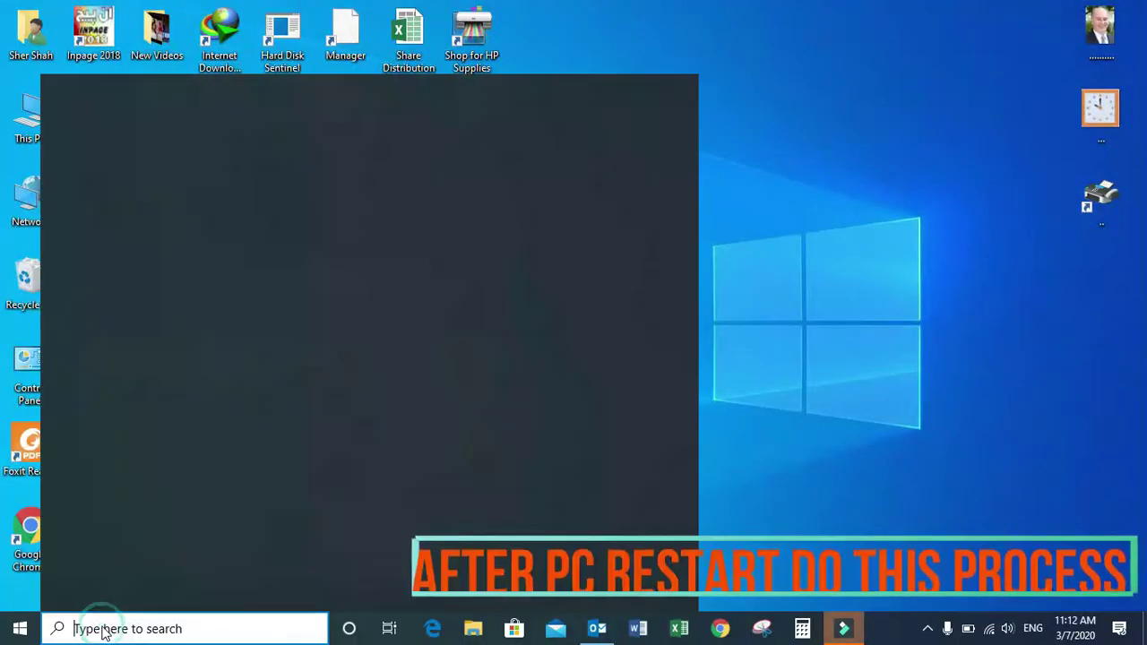
type("La")
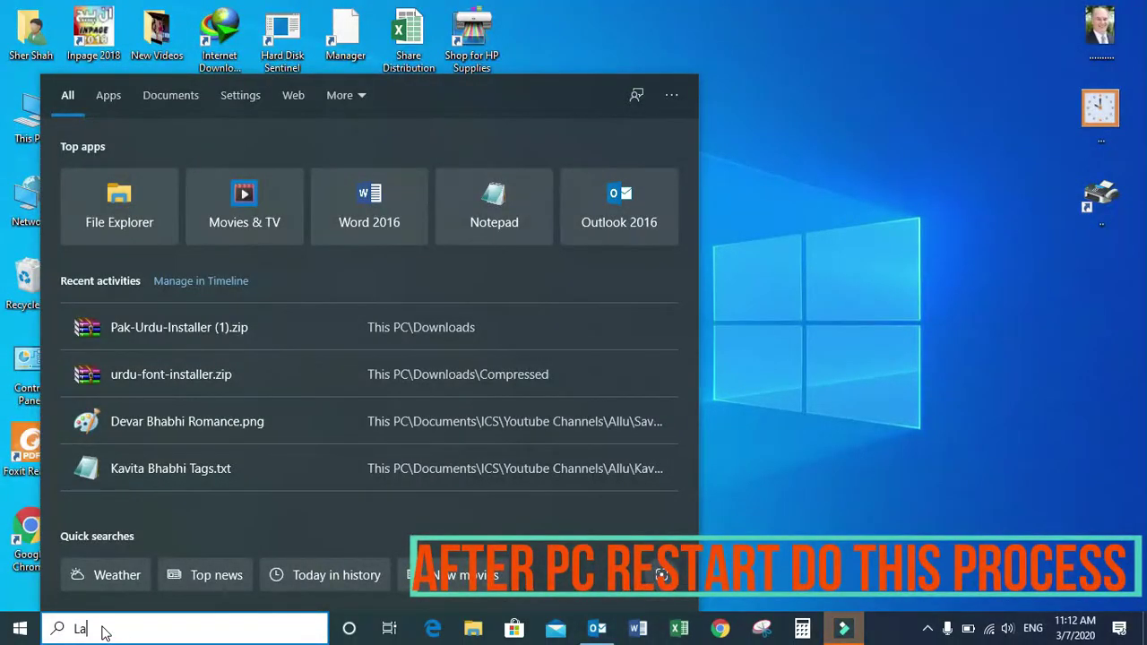
type("nguage")
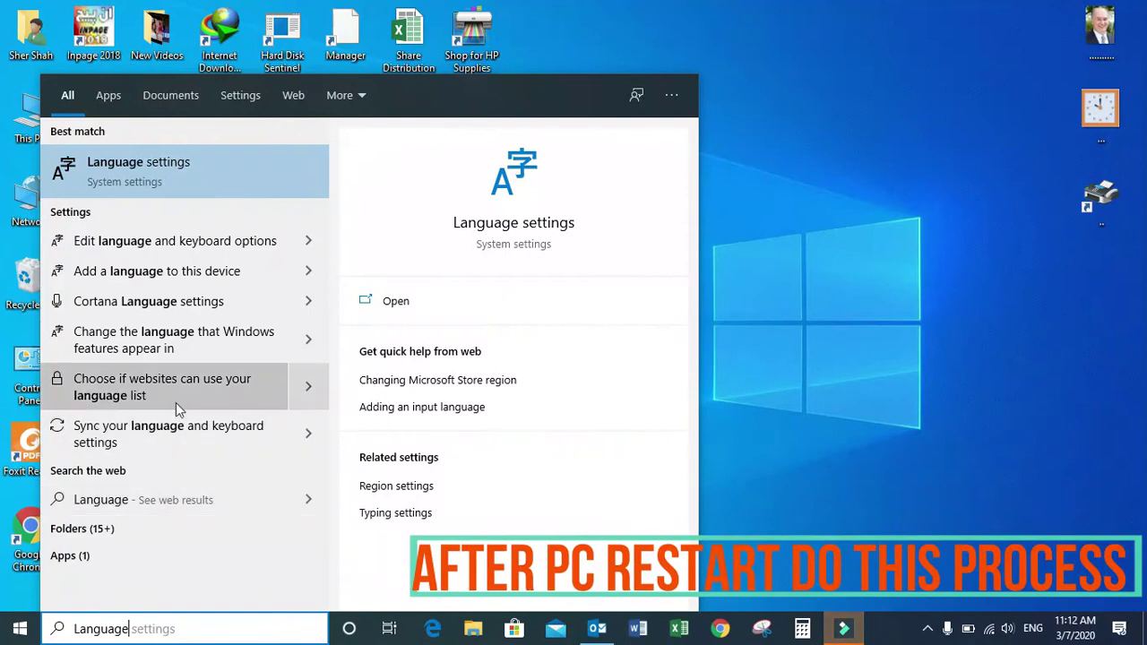
left_click(159, 168)
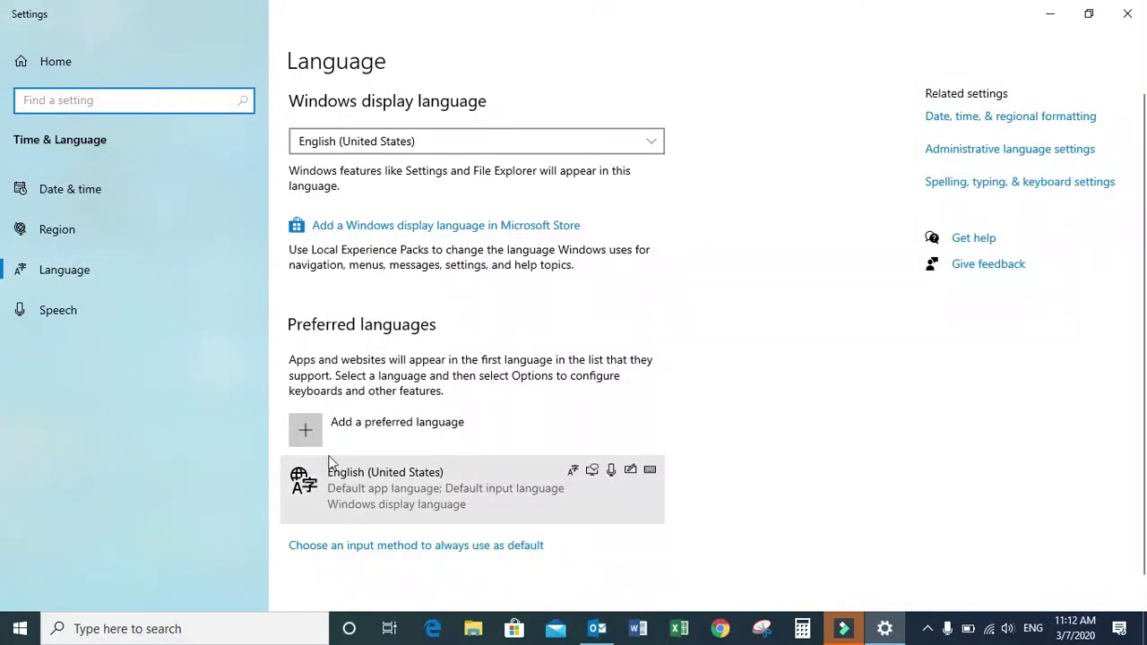
scroll(490, 427, "down", 1)
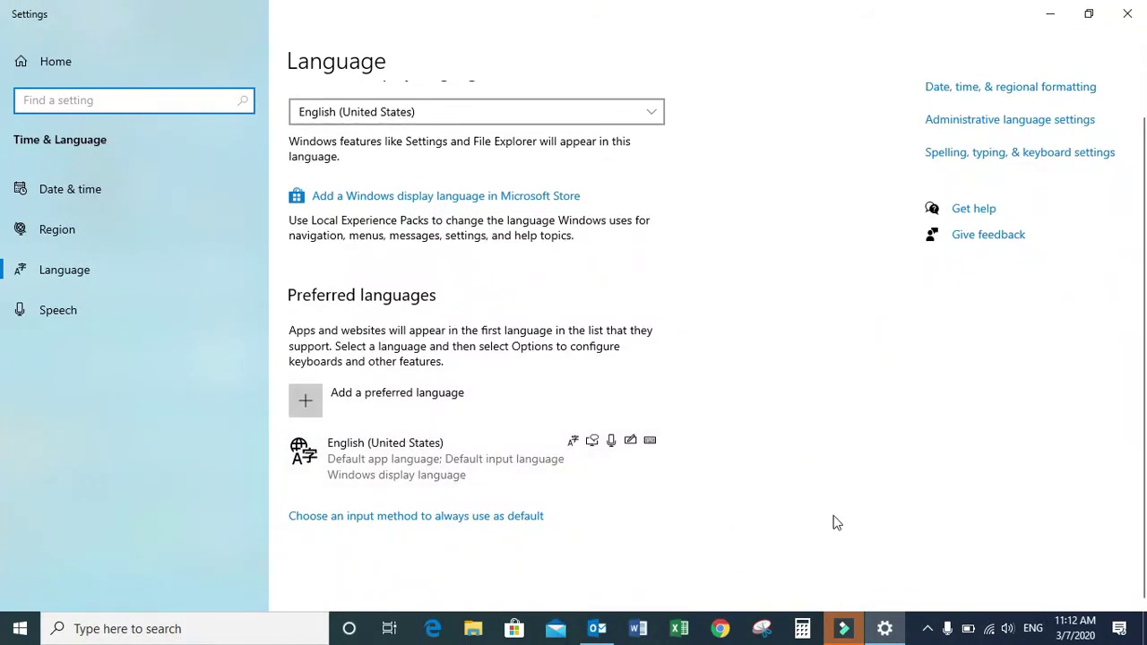
Step: Add Urdu (Pakistan) with basic typing as a preferred language and select its entry
left_click(306, 405)
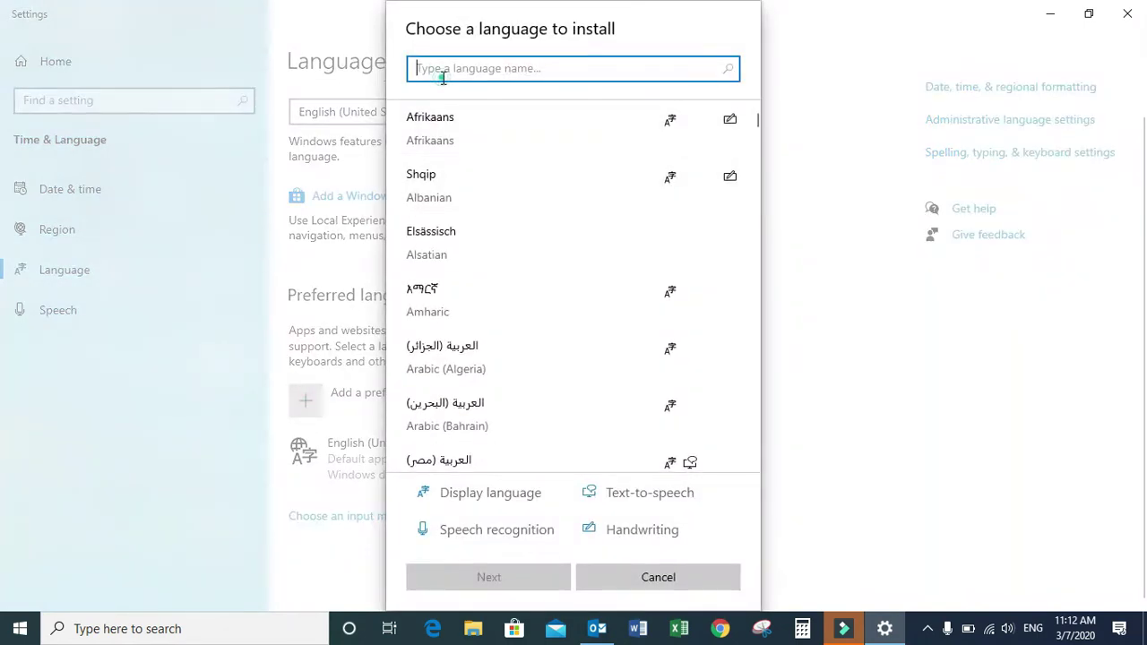
type("Urdu")
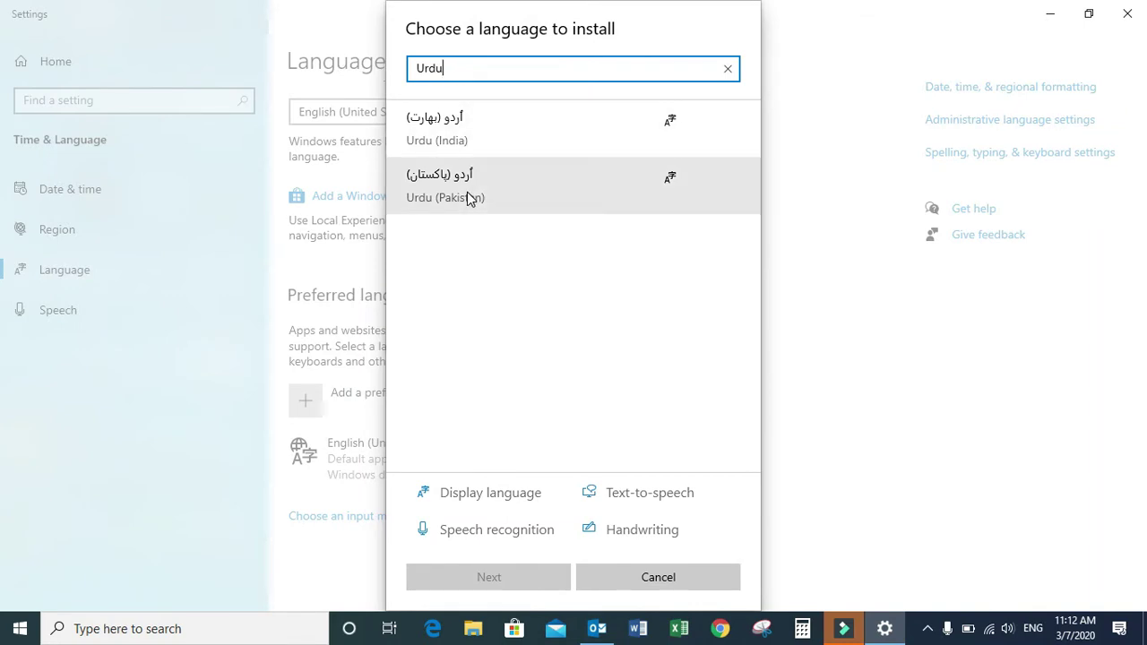
left_click(466, 191)
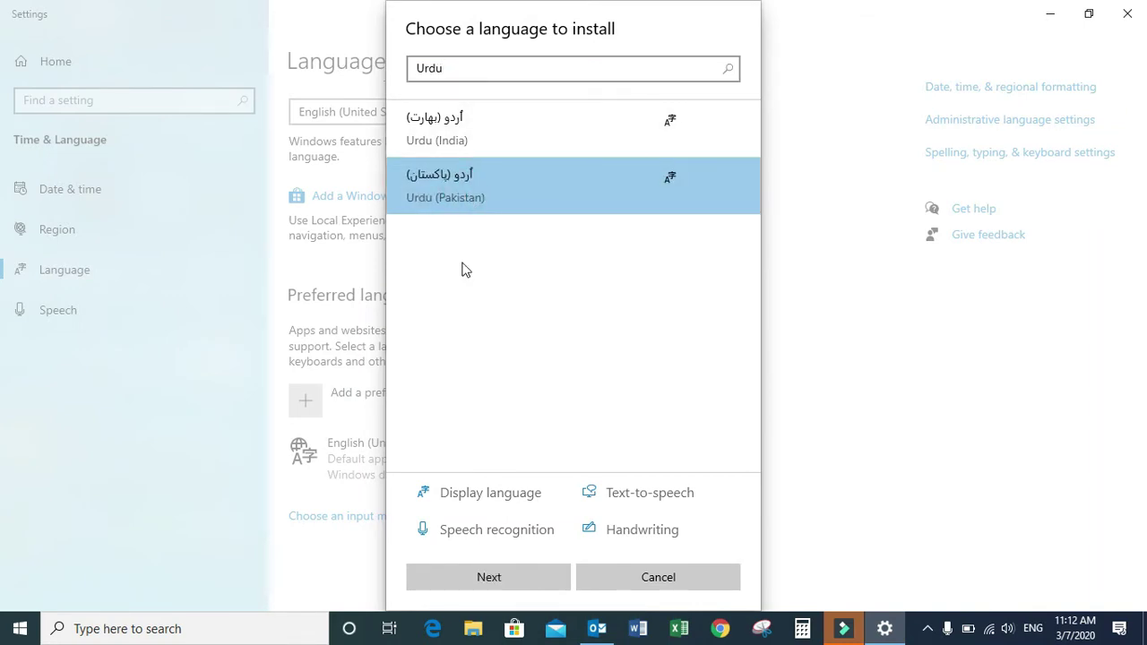
left_click(518, 588)
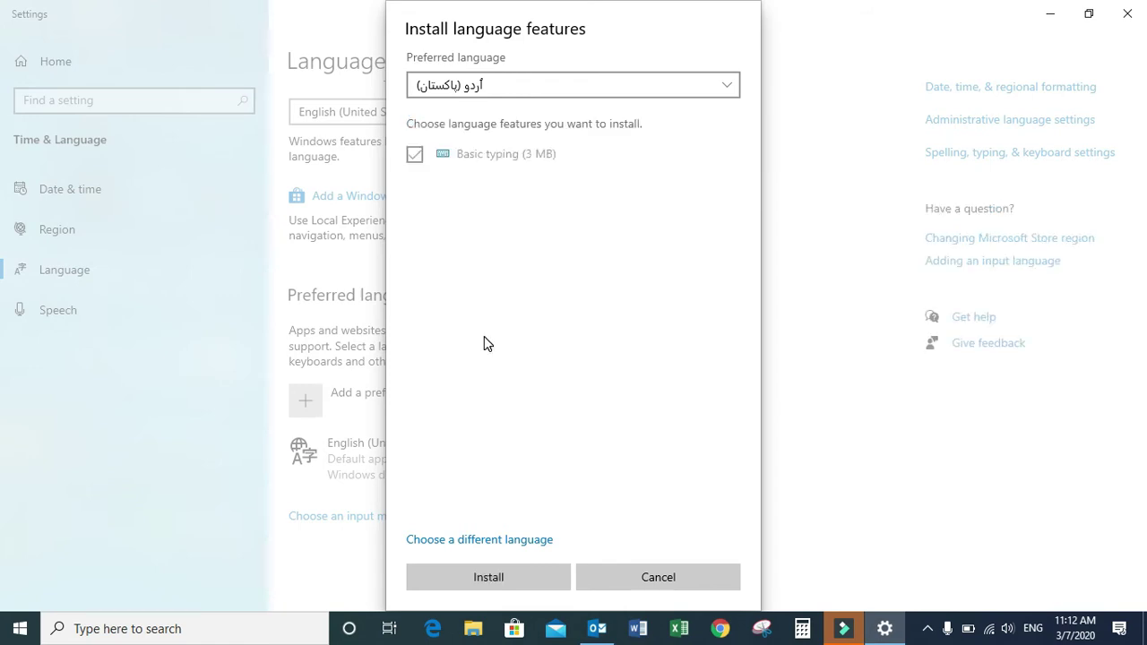
left_click(504, 578)
scroll(450, 402, "down", 1)
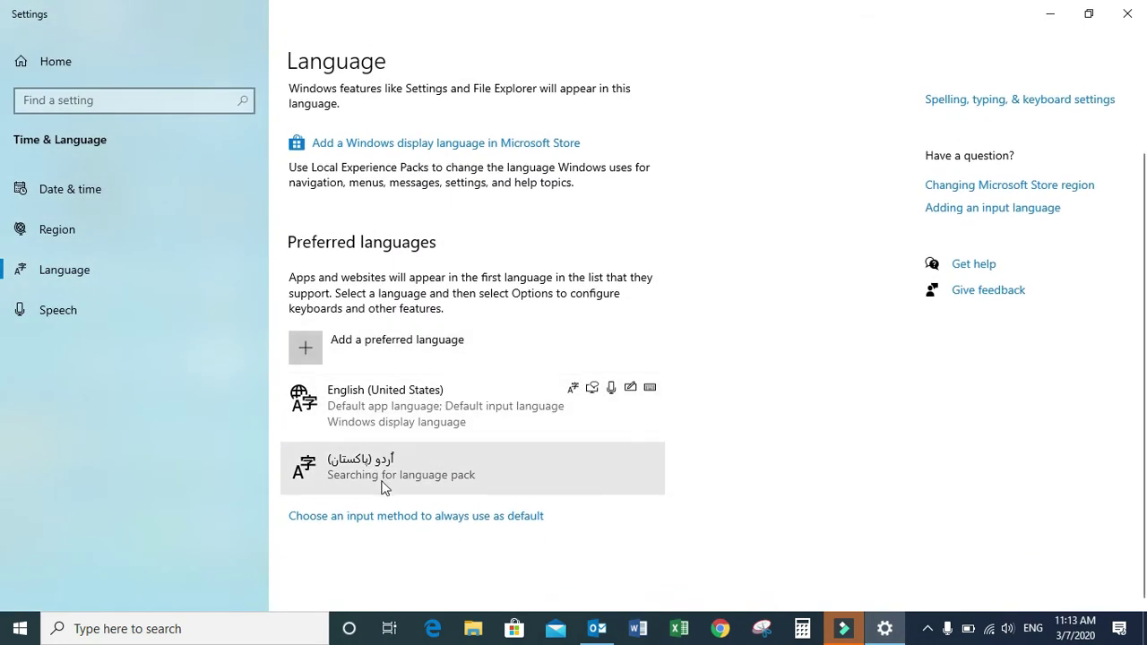
left_click(377, 468)
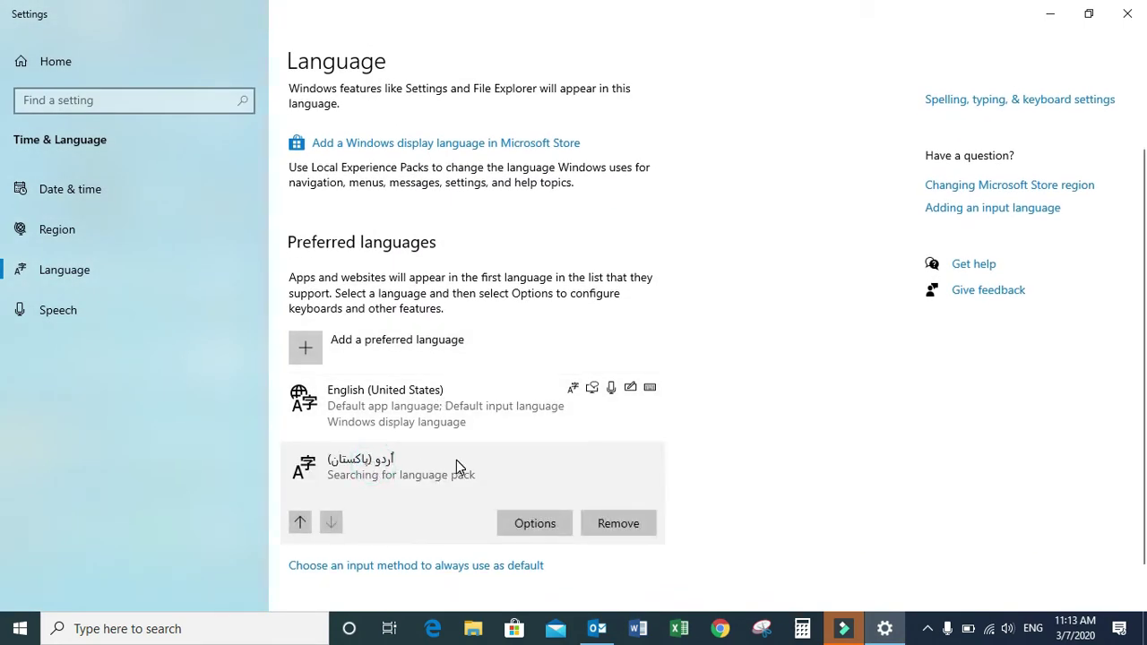
scroll(456, 459, "down", 1)
Step: Add the Urdu Pakistan keyboard to Urdu (Pakistan) and remove the plain Urdu keyboard
left_click(537, 480)
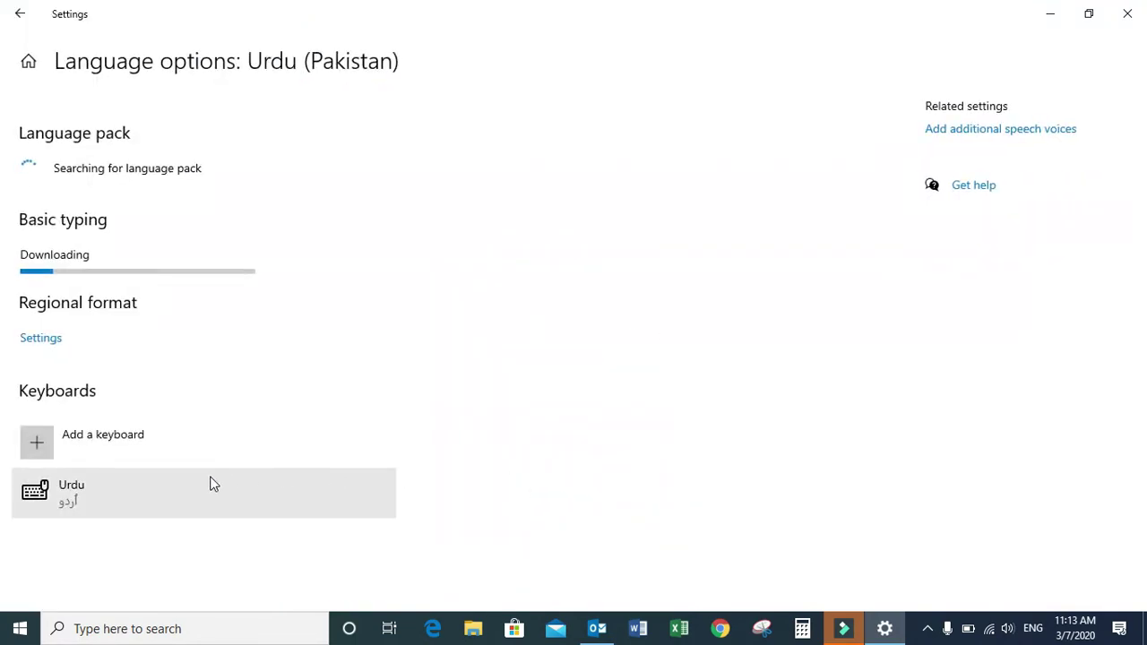
left_click(41, 452)
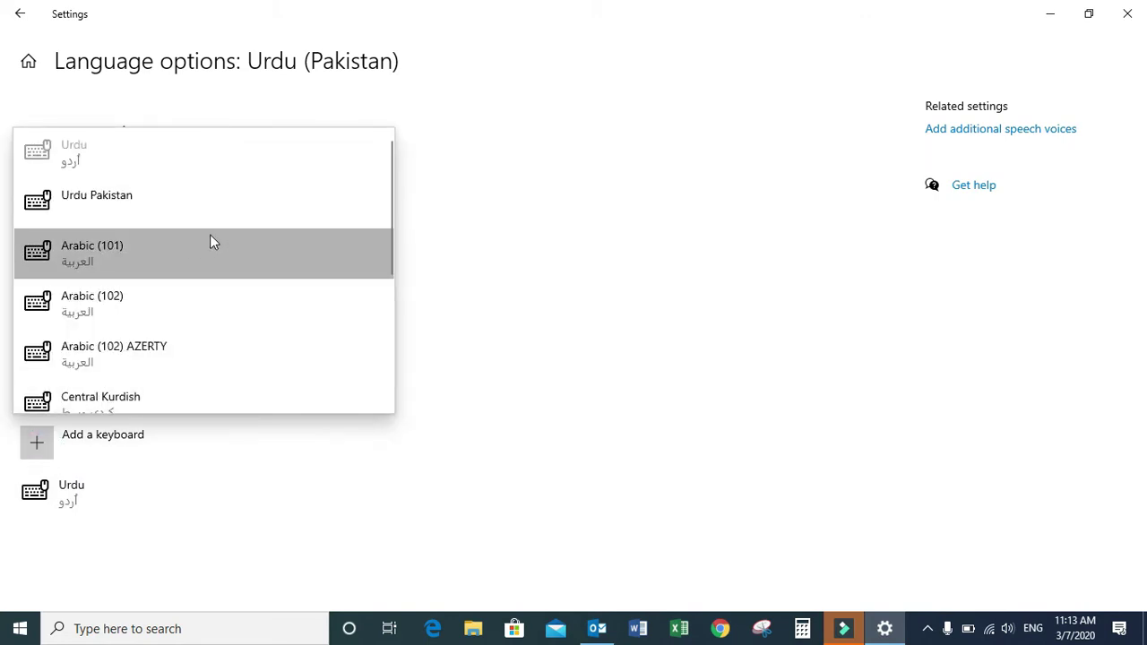
left_click(95, 197)
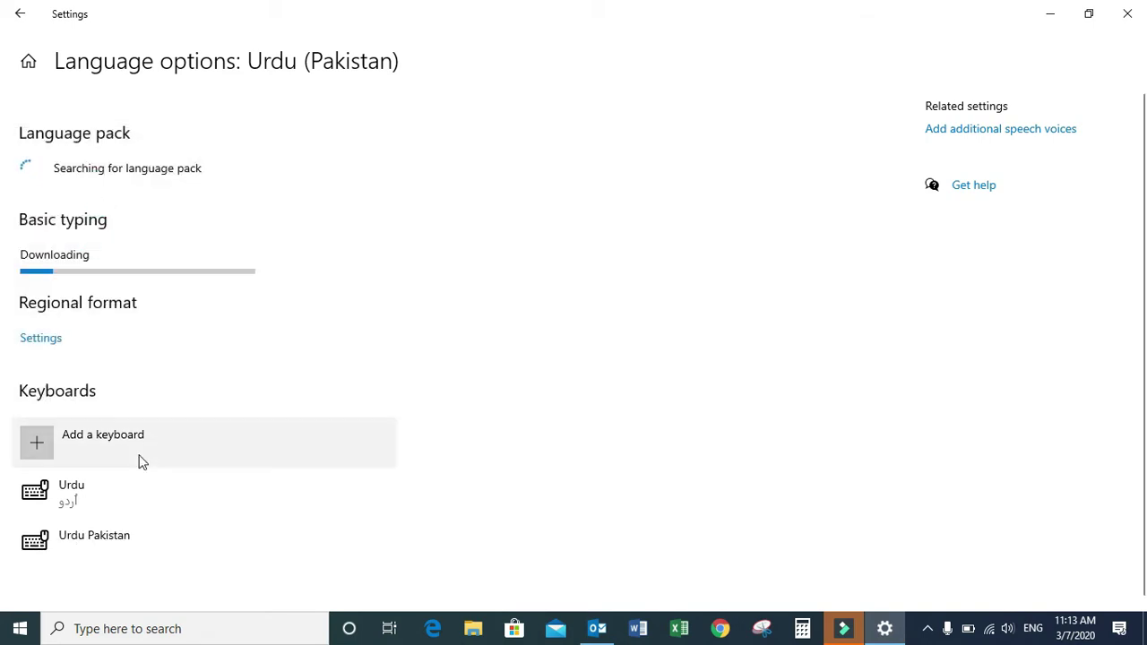
left_click(80, 500)
left_click(348, 545)
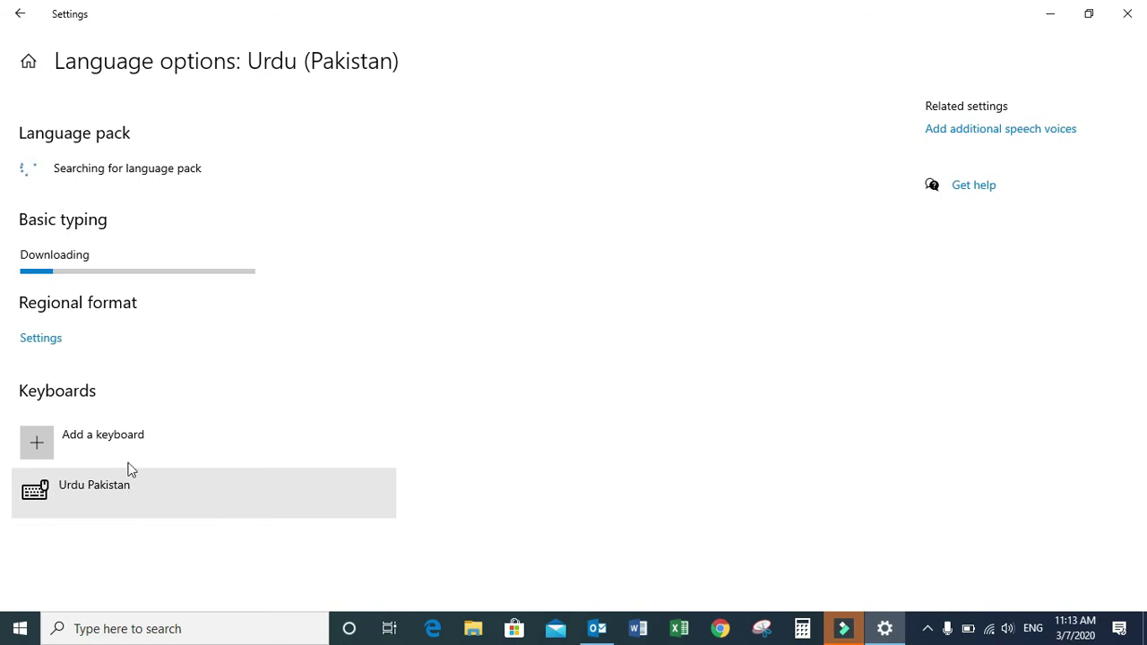
Step: Minimize Settings and check the tray's input language list
left_click(1049, 19)
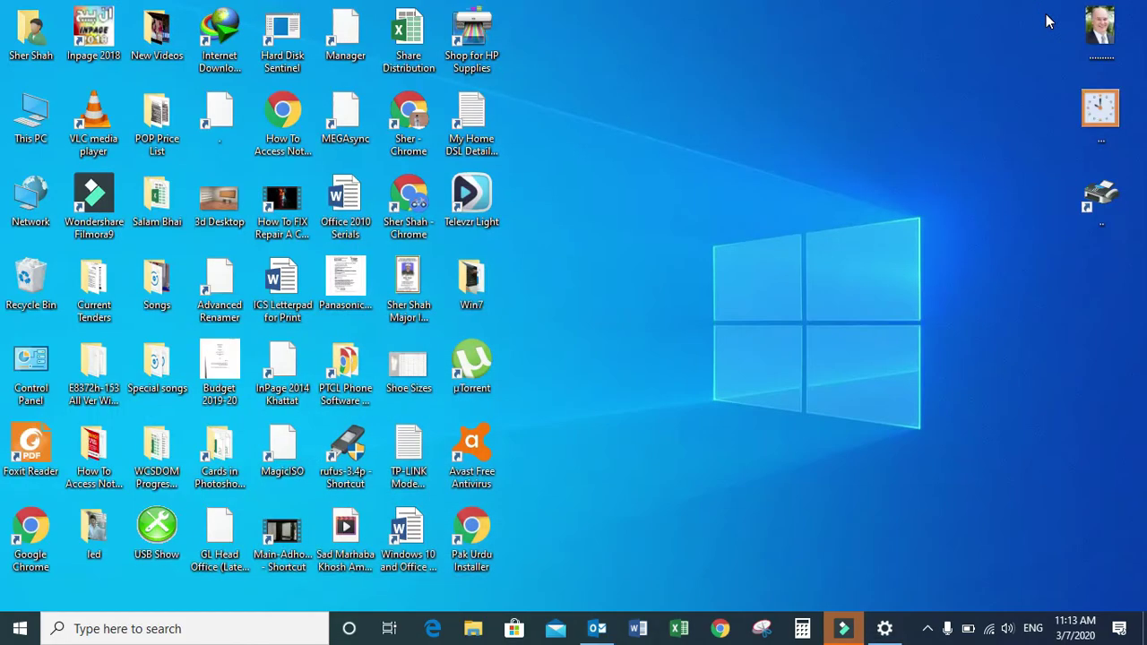
left_click(1032, 628)
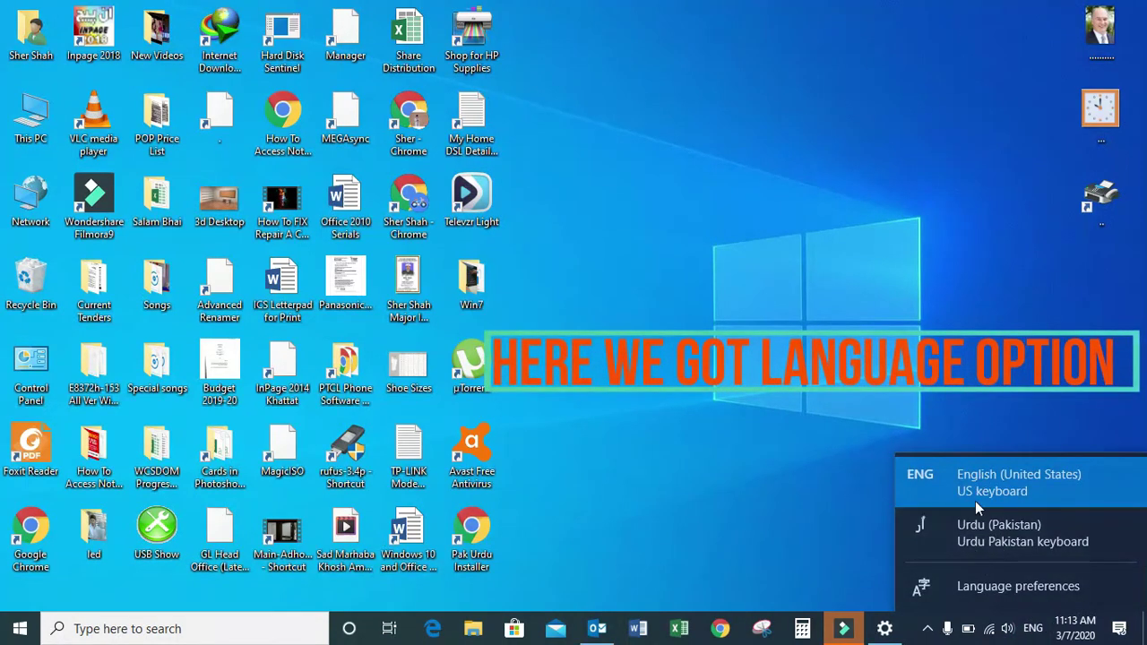
left_click(973, 548)
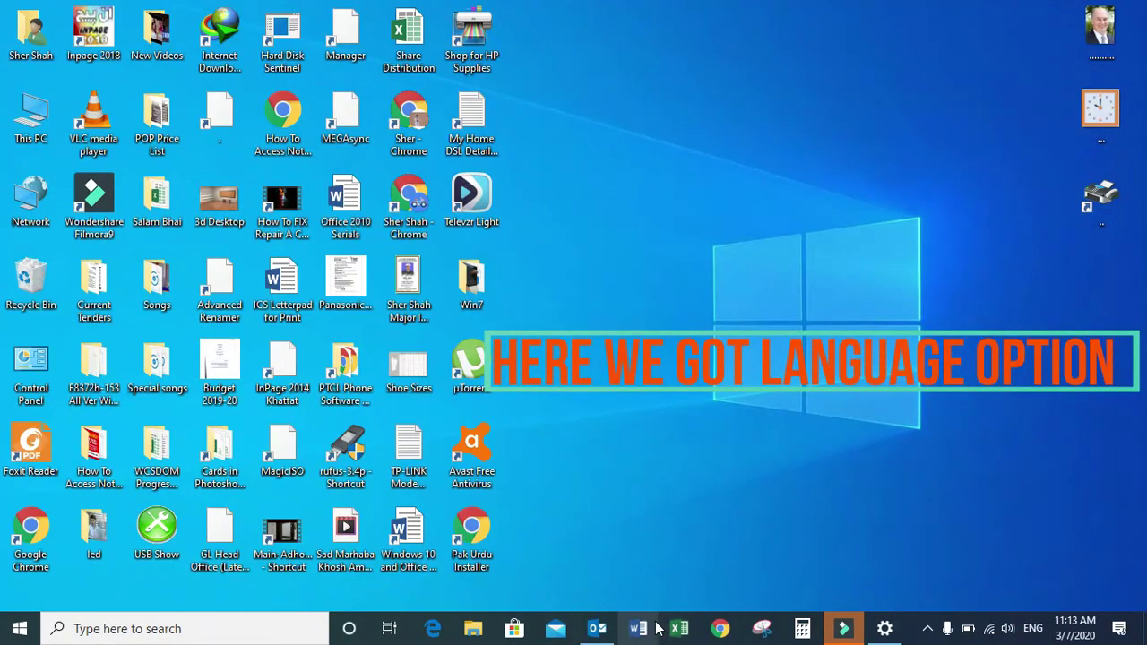
Step: Open Word, create a blank document and type 'Lets try to type in Urdu here.'
left_click(638, 629)
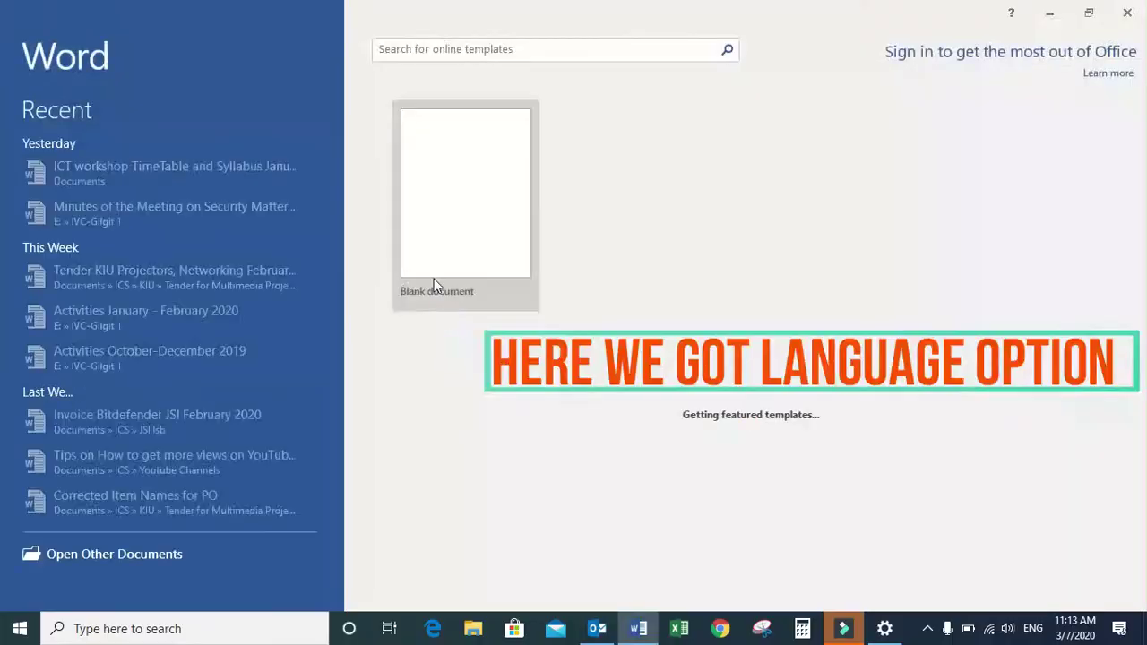
left_click(451, 223)
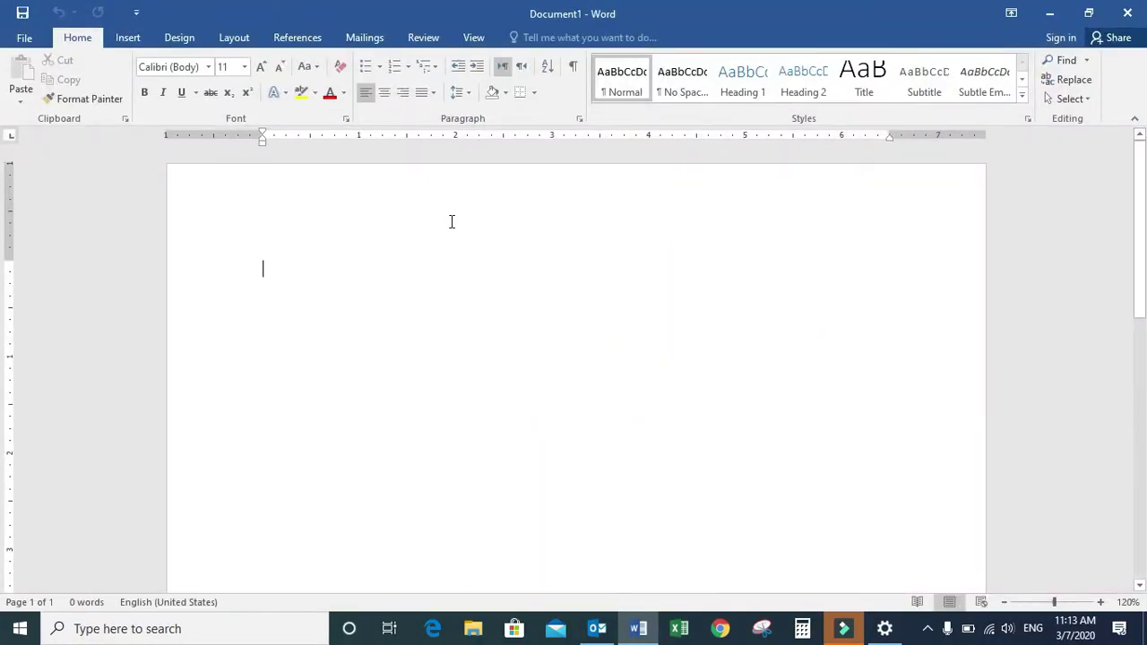
type("Lets try to type in Urdu here.")
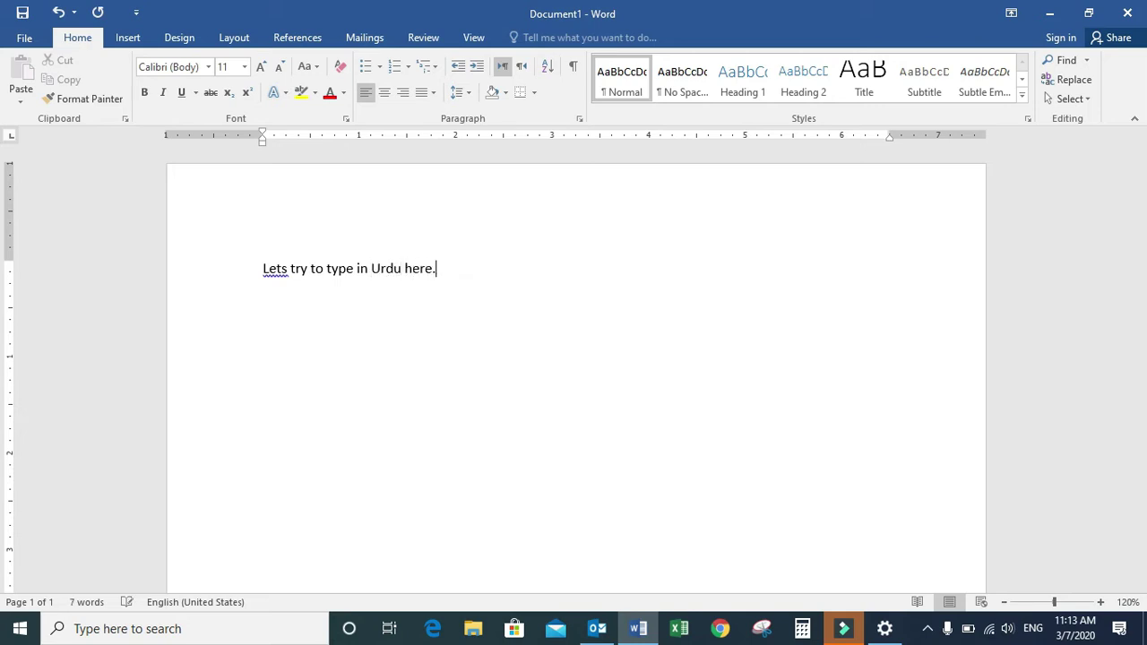
Step: Switch input to Urdu (Pakistan) and type the Urdu sentence on line two
left_click(1031, 628)
left_click(968, 528)
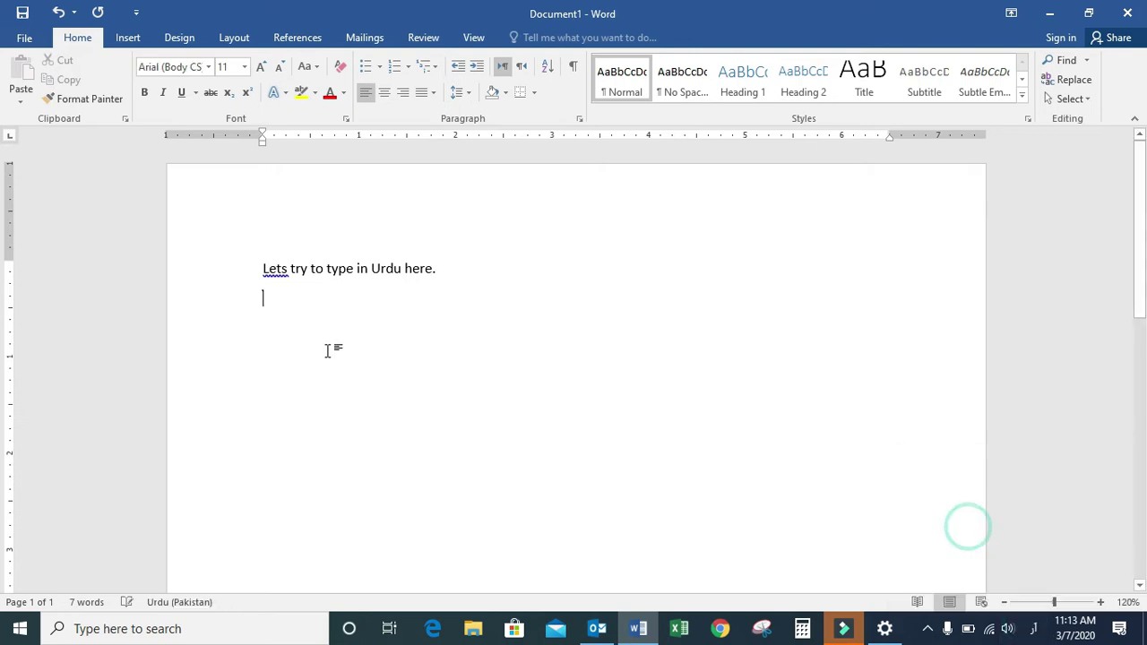
type("ٹ")
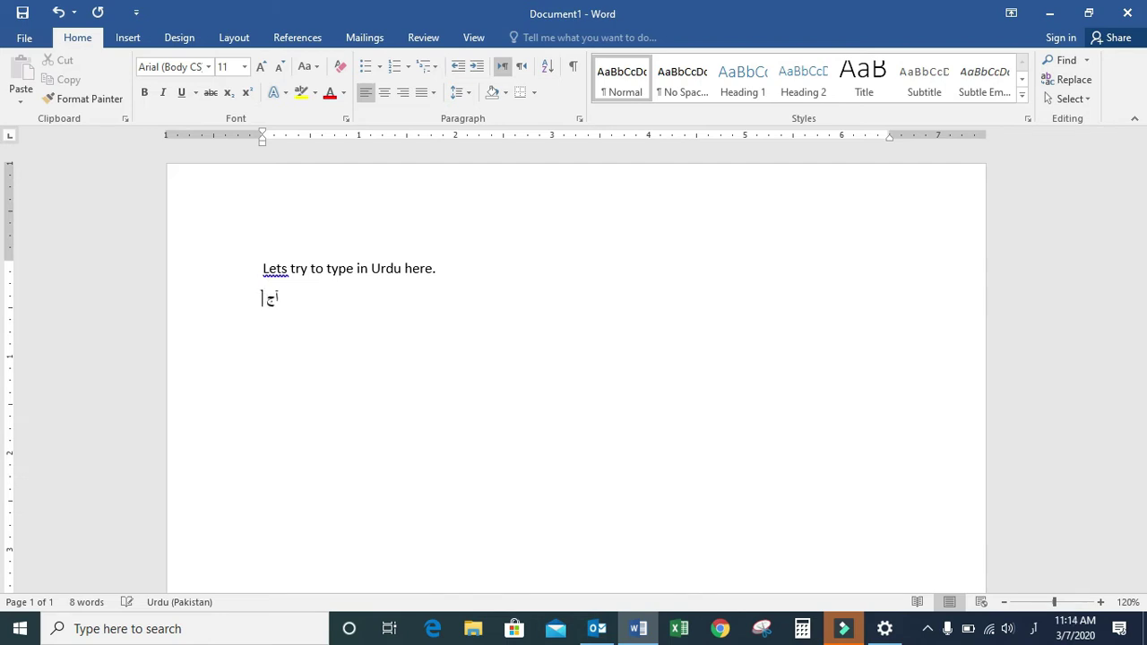
type("نے م")
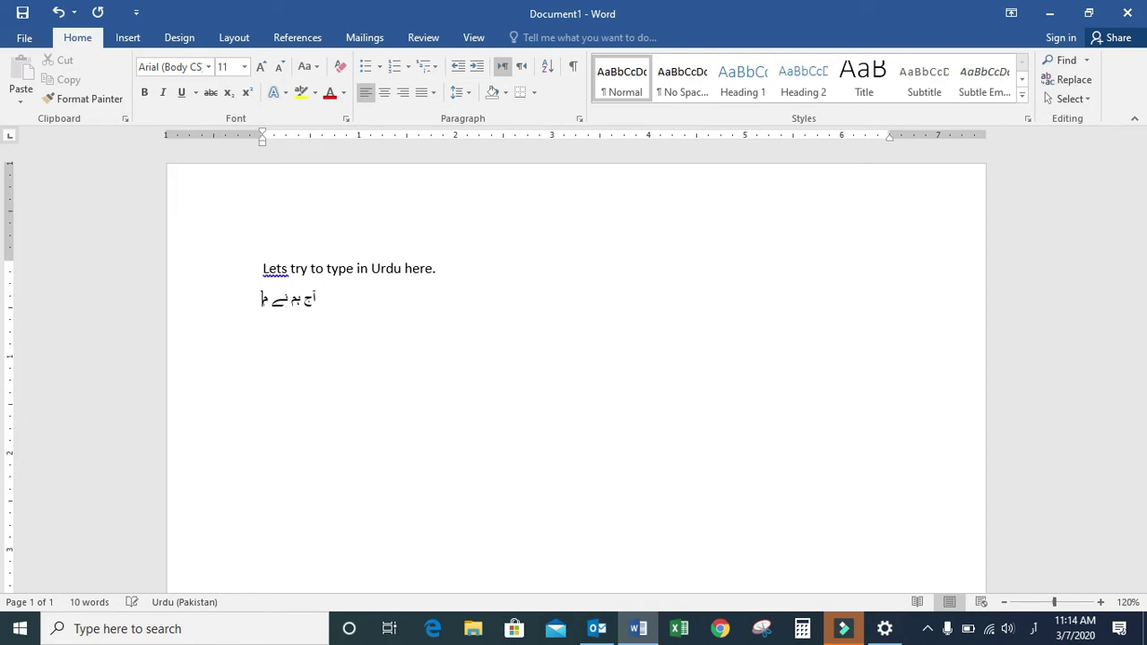
type("ائکروسافٹ ورڈ میں اردو ٹائپ کرنا سیکھا۔")
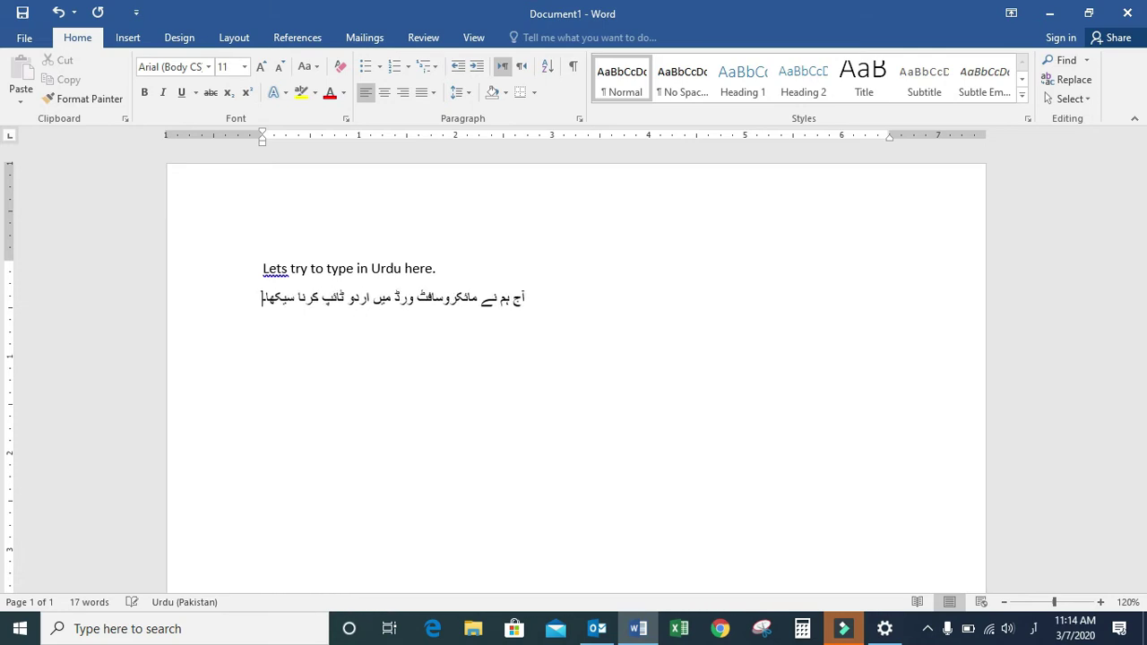
Step: Enlarge all the document text to 26 point and place the cursor in the Urdu line
key("ctrl+a")
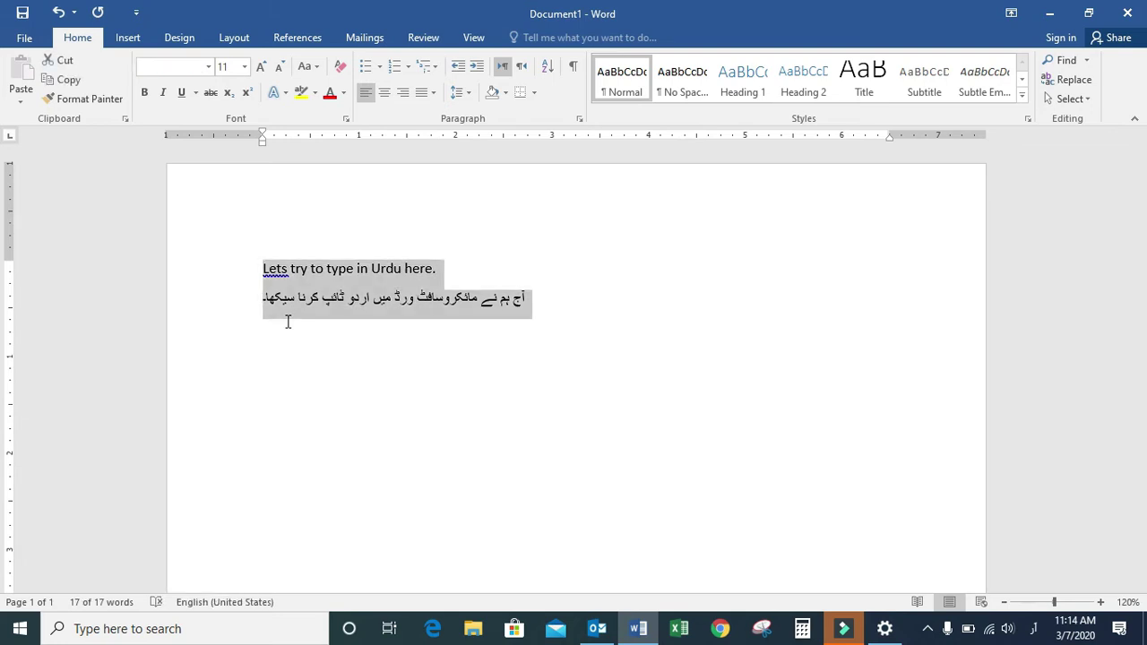
left_click(261, 69)
double_click(262, 68)
double_click(261, 68)
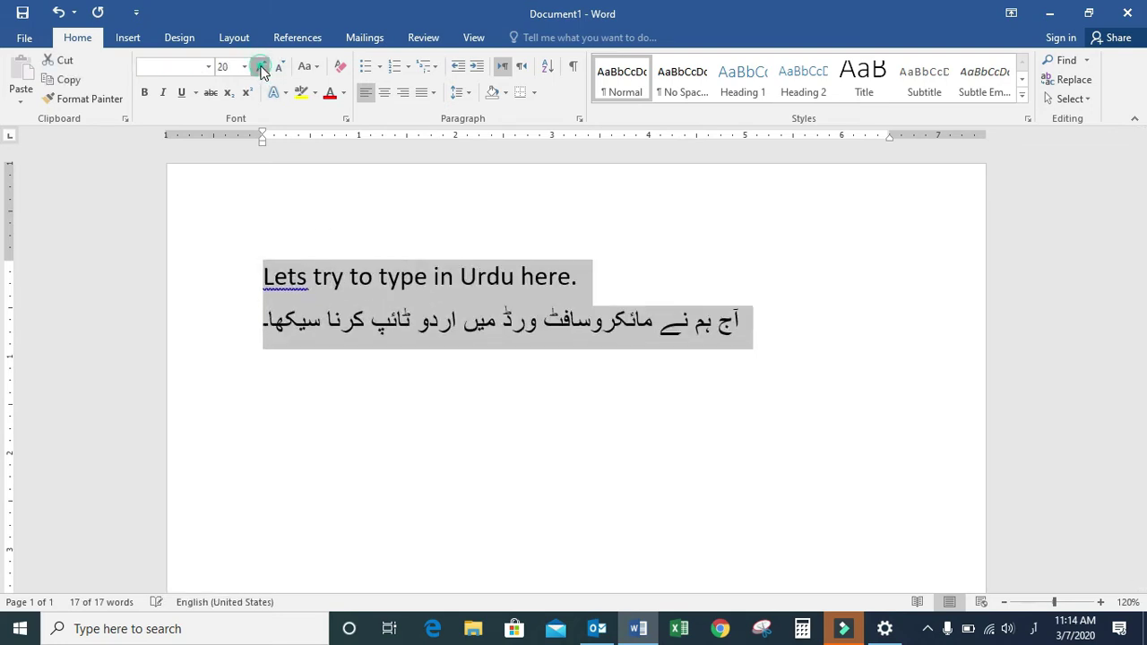
double_click(261, 68)
left_click(261, 68)
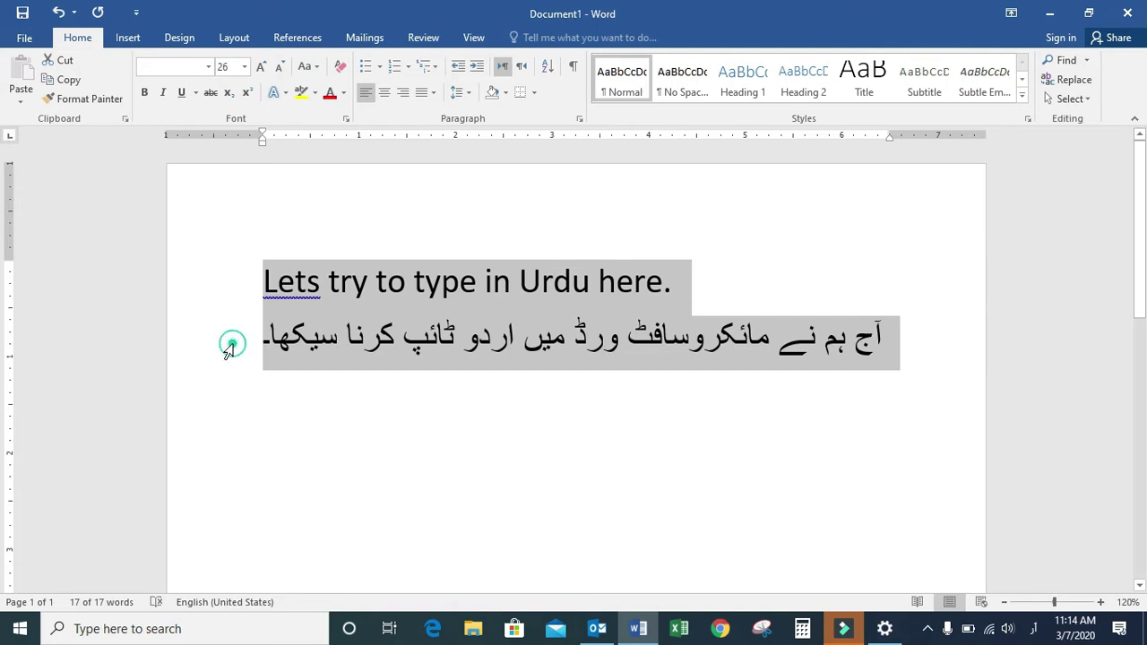
left_click(231, 345)
left_click(256, 335)
Step: Start a new line below the Urdu sentence and type the opening 'آپ نے دیکھا کہ'
key("Return")
type("کن اپ")
key("BackSpace")
type("ا")
key("BackSpace")
key("BackSpace")
type("ا")
key("BackSpace")
type("آپ نے دیکھا کہ کہ")
key("BackSpace")
key("BackSpace")
Step: Continue the paragraph: these aren't Urdu fonts, so an Urdu Nastaliq font must be installed
type("یہ فونٹ")
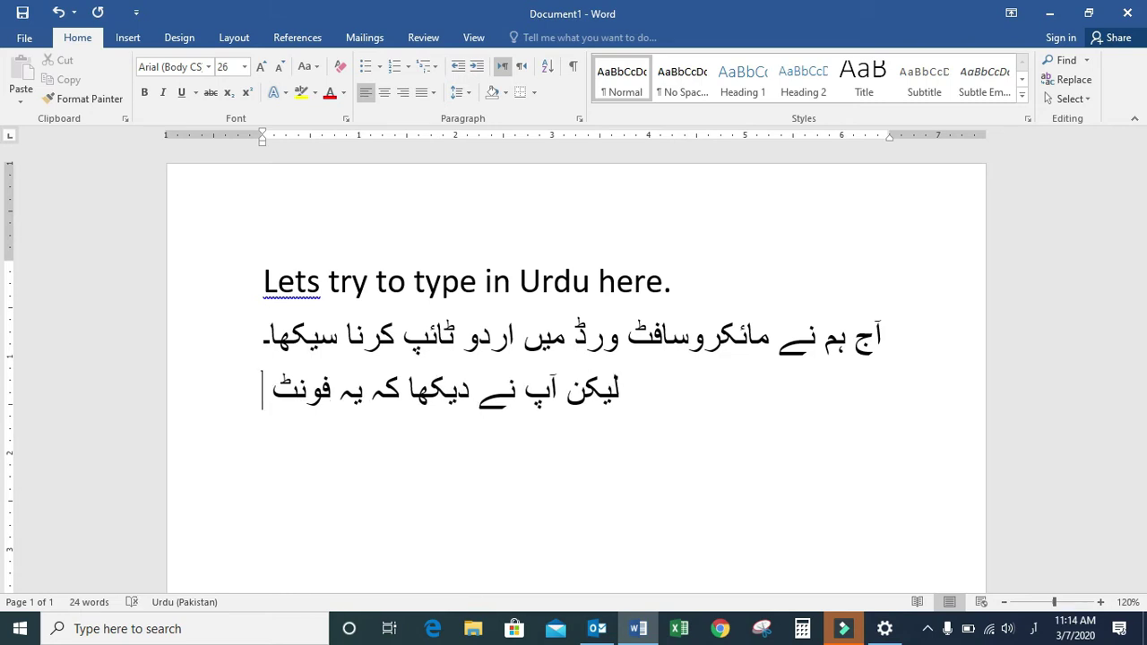
type(" اردو کے فونٹ نہیں ہیں۔ لہذا ہمیں ابھی اردو ")
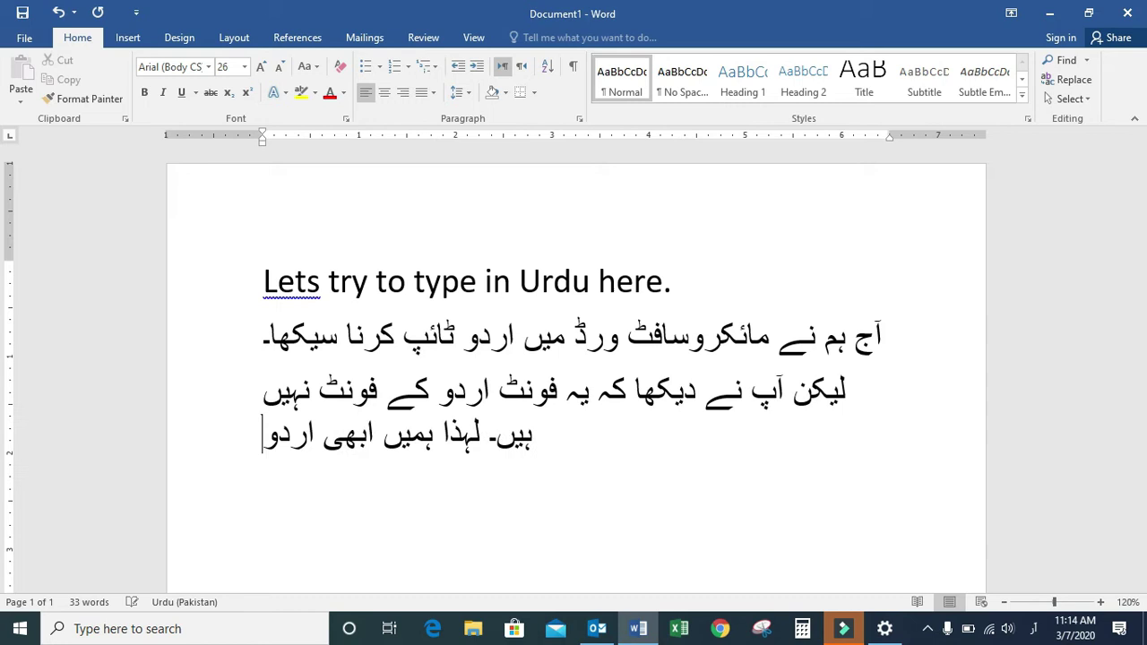
type("نستالق فونٹ انسٹ")
key("BackSpace")
type("ٹال کرنے کی ضرورت ہے۔")
type(" ہم فون")
type("ٹ کے لسٹ میں دیکھیں گے کہ ")
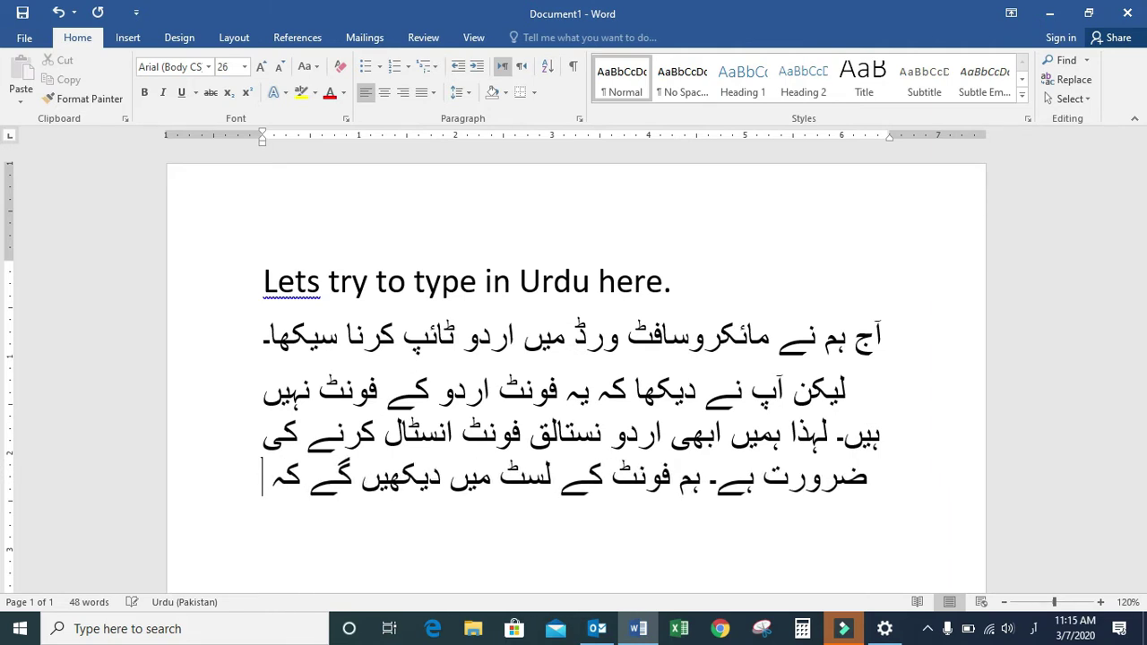
type("مطلوبہ فونٹ ہیں کہ نہ")
key("BackSpace")
type("ہیں")
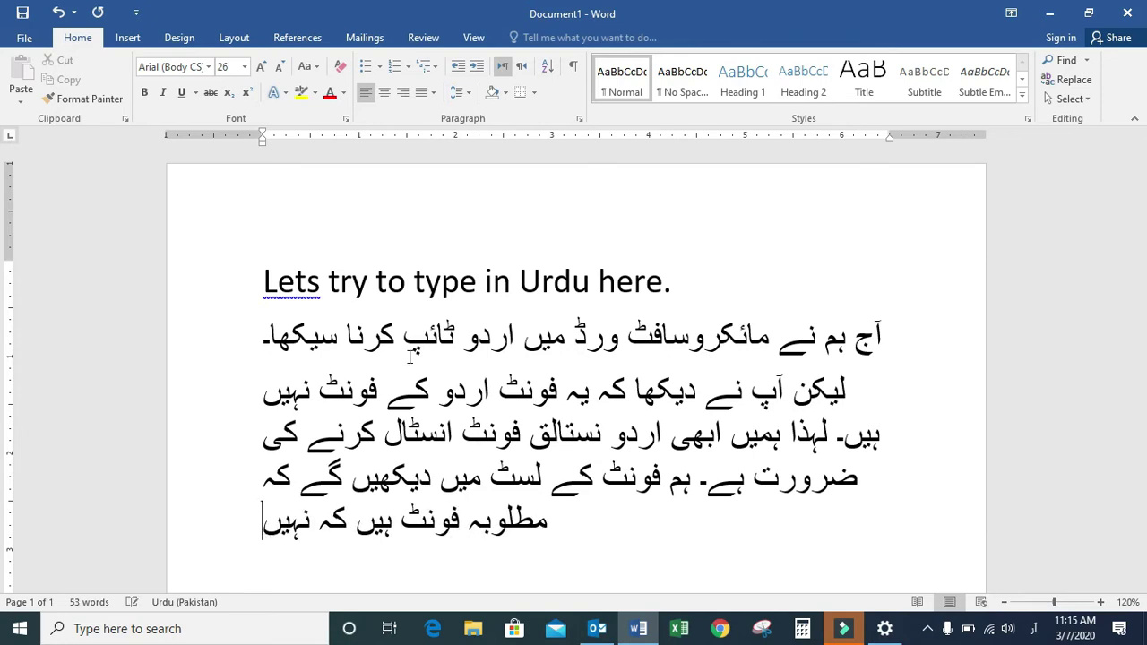
type("؟")
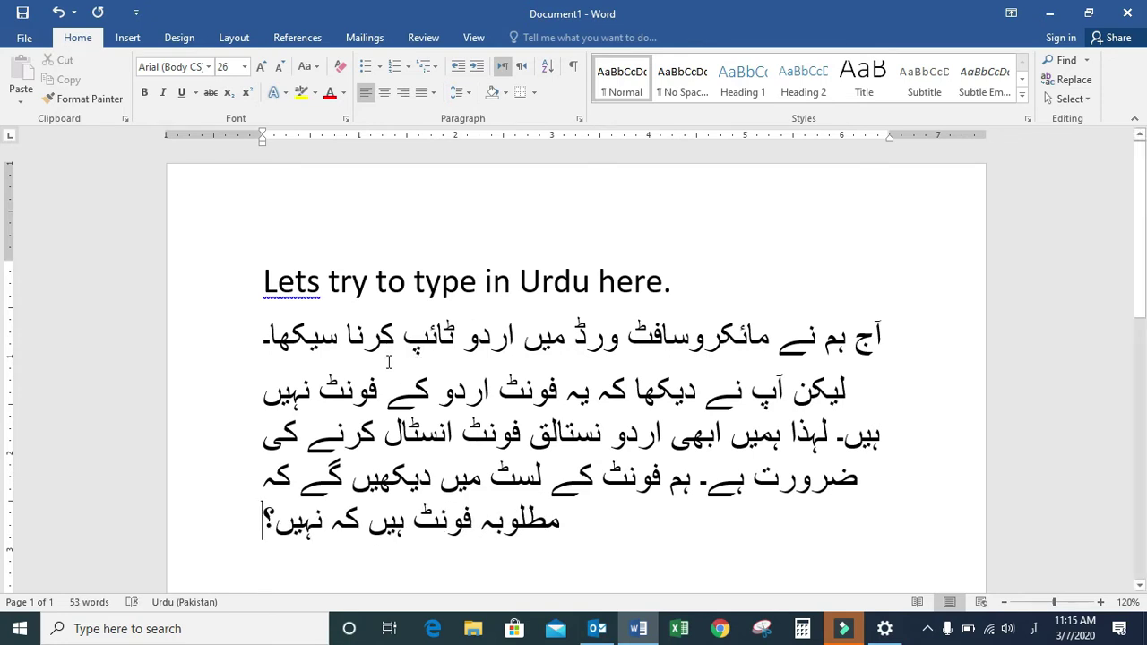
Step: Select the Urdu text and browse the full font list for a Nastaliq font
left_click_drag(891, 376, 887, 484)
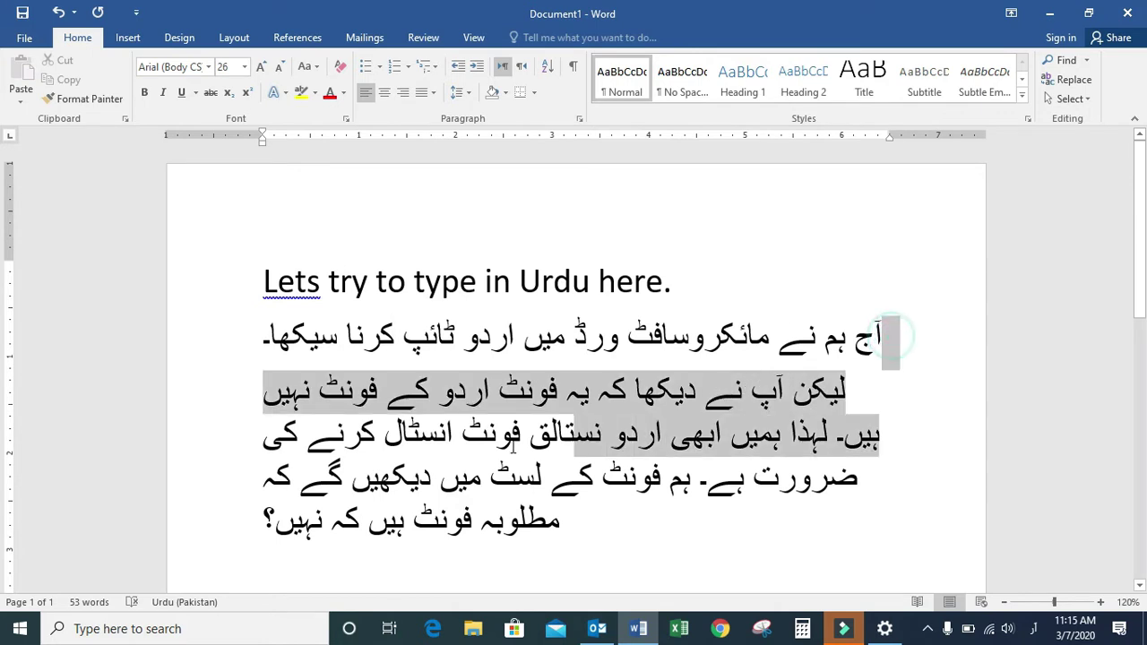
left_click(258, 330)
left_click_drag(255, 325, 262, 439)
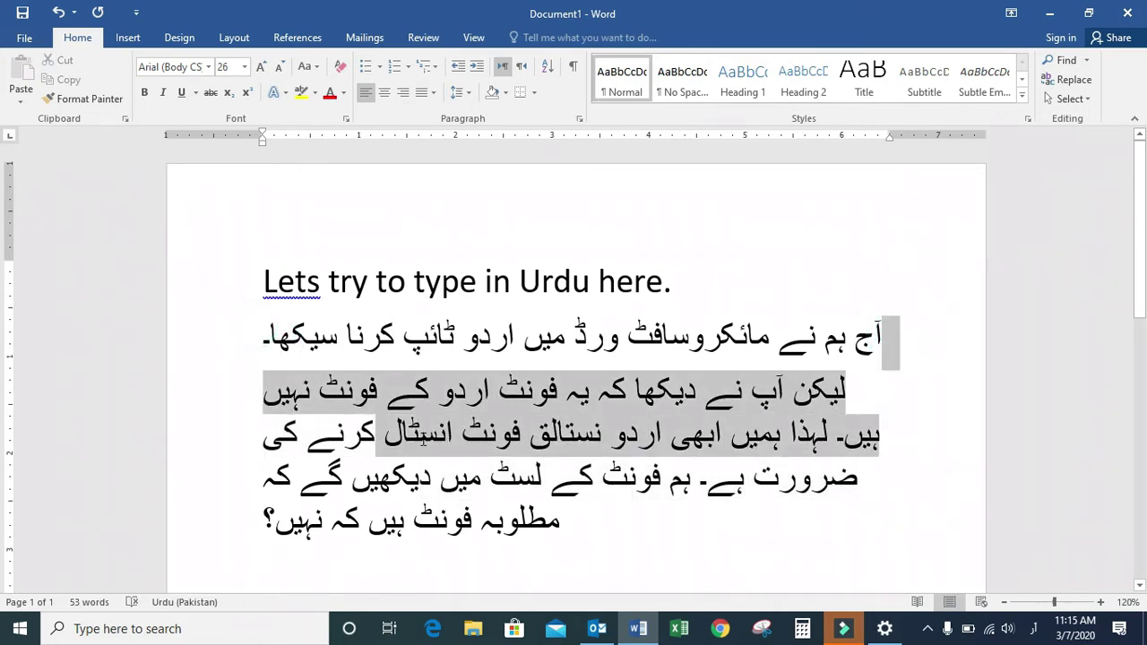
left_click(809, 333)
key("ctrl+a")
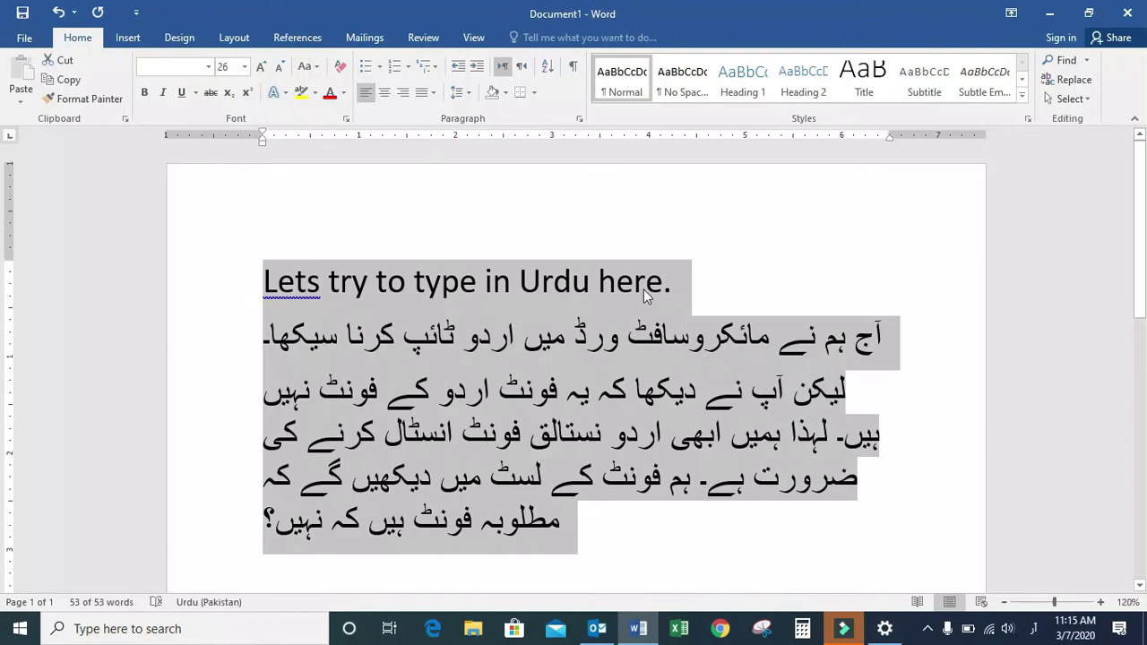
left_click(563, 339)
left_click_drag(896, 329, 265, 520)
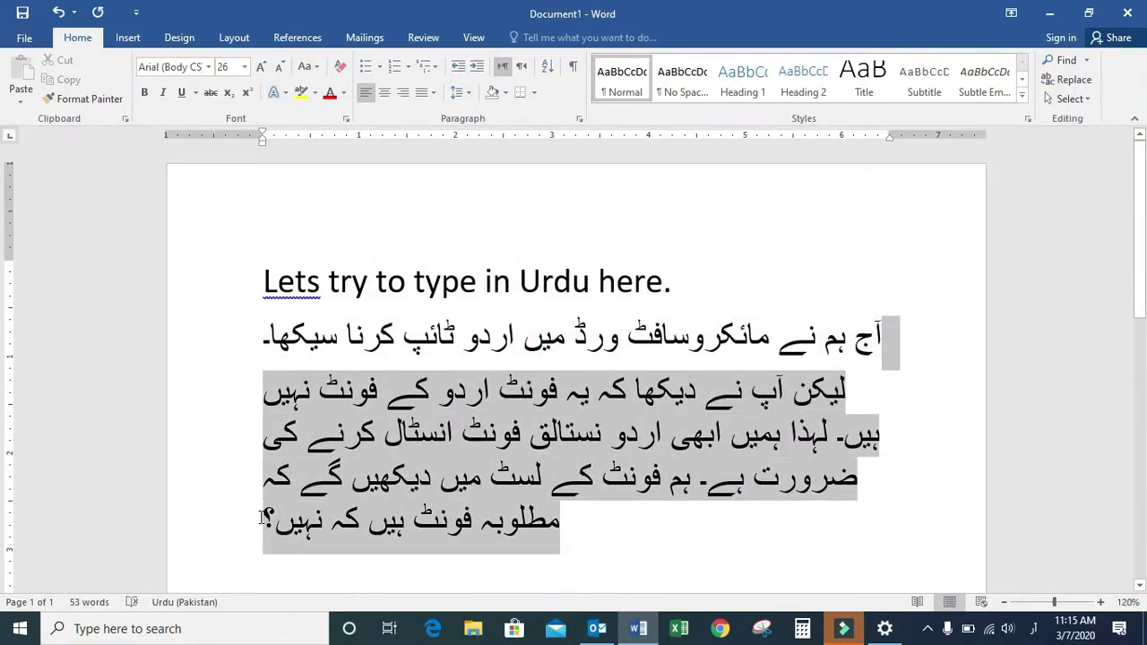
left_click(207, 68)
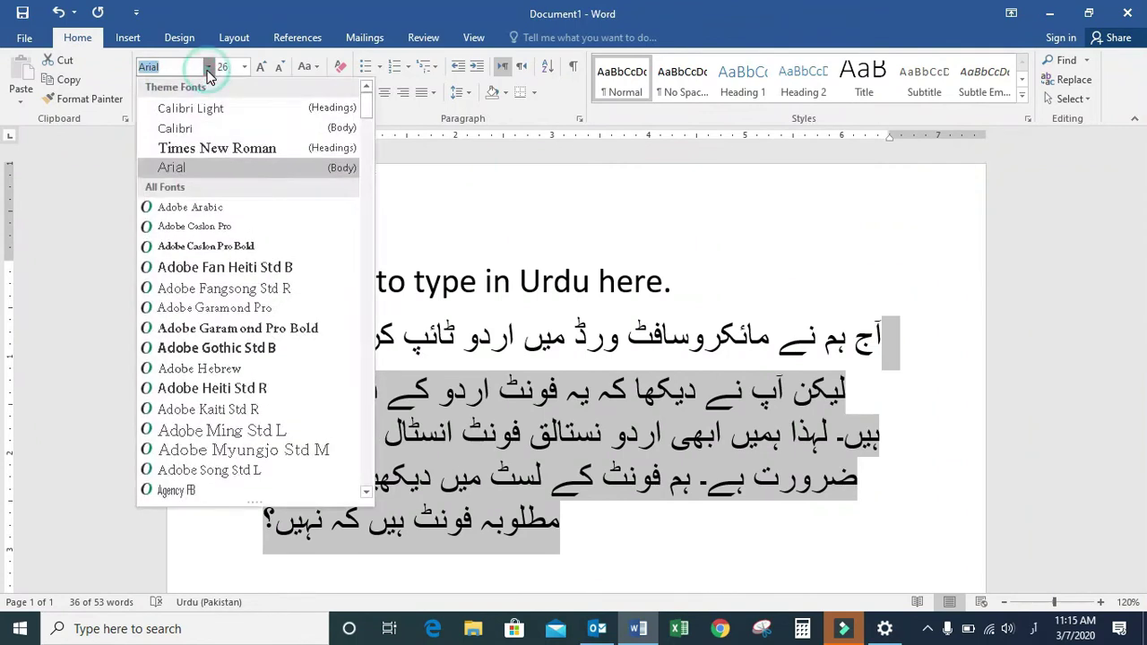
mouse_move(373, 112)
left_mouse_down()
mouse_move(354, 403)
mouse_move(361, 329)
left_mouse_up()
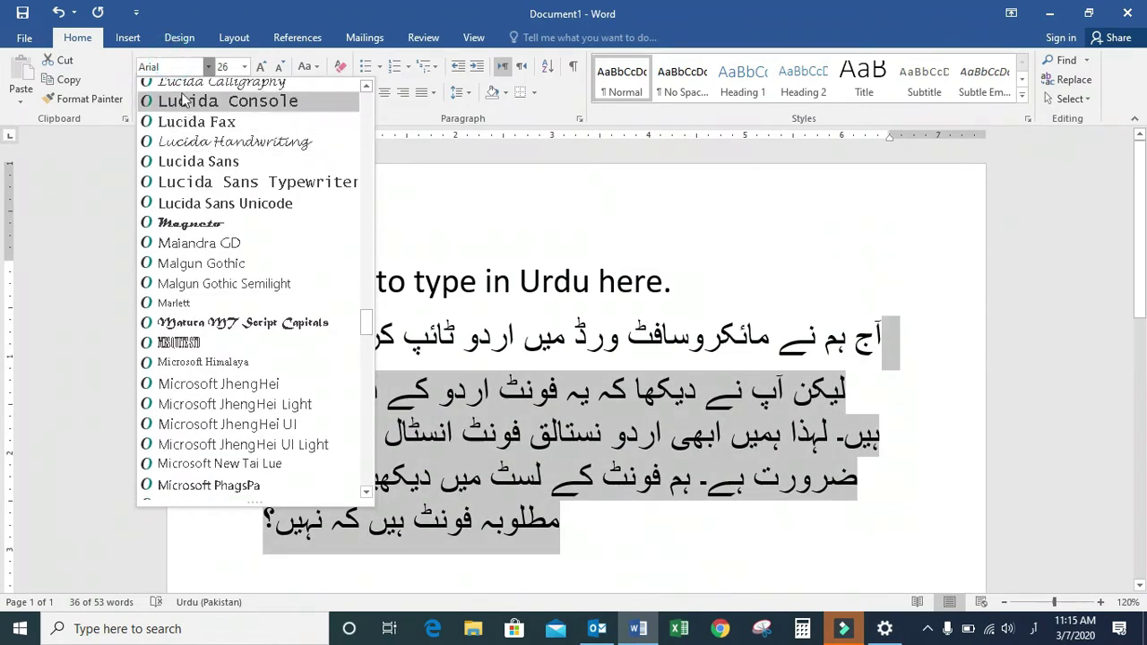
Step: Switch input to English, try applying Nastaliq to the Urdu text, and decline the not-installed warning
left_click(1034, 628)
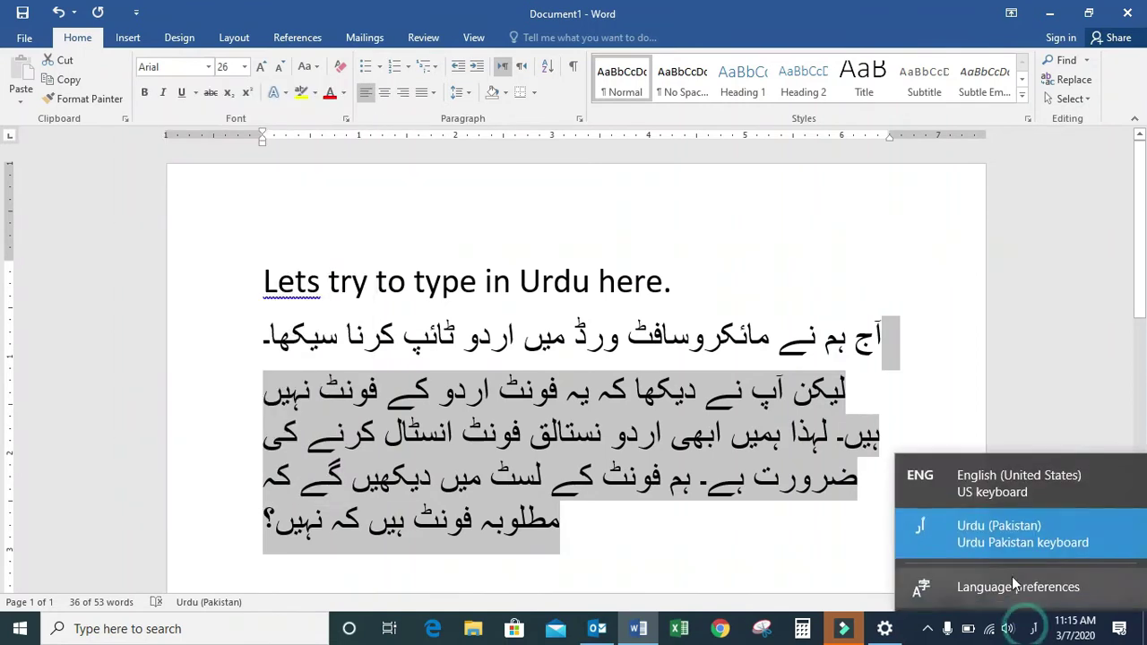
left_click(946, 481)
left_click(172, 67)
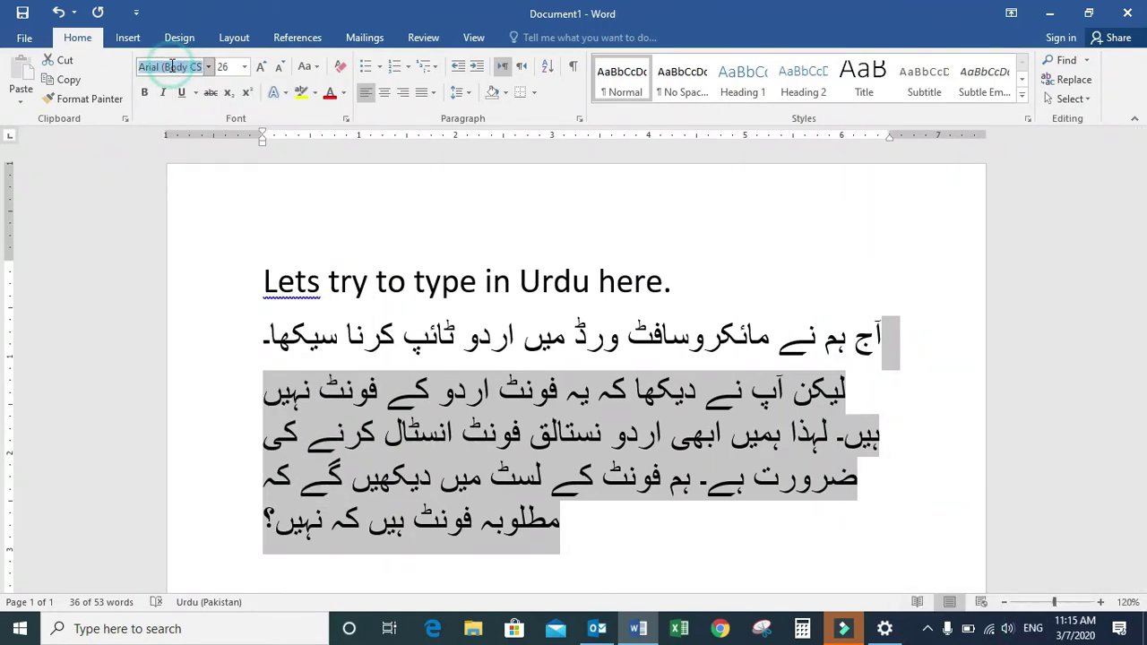
type("Nastaliq")
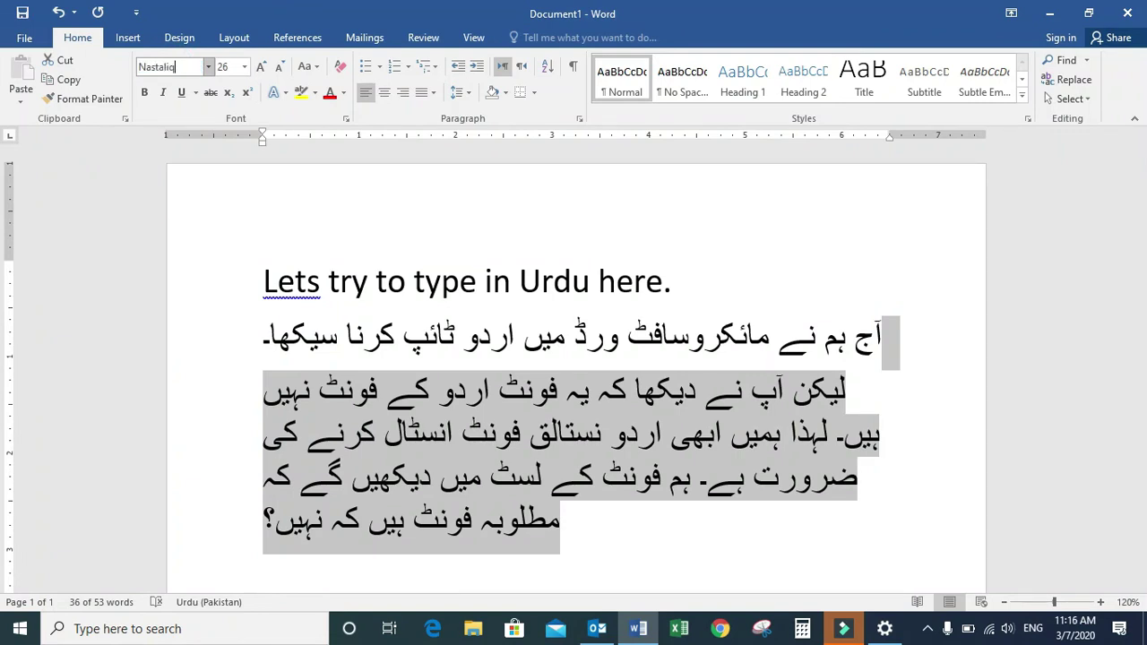
key("Return")
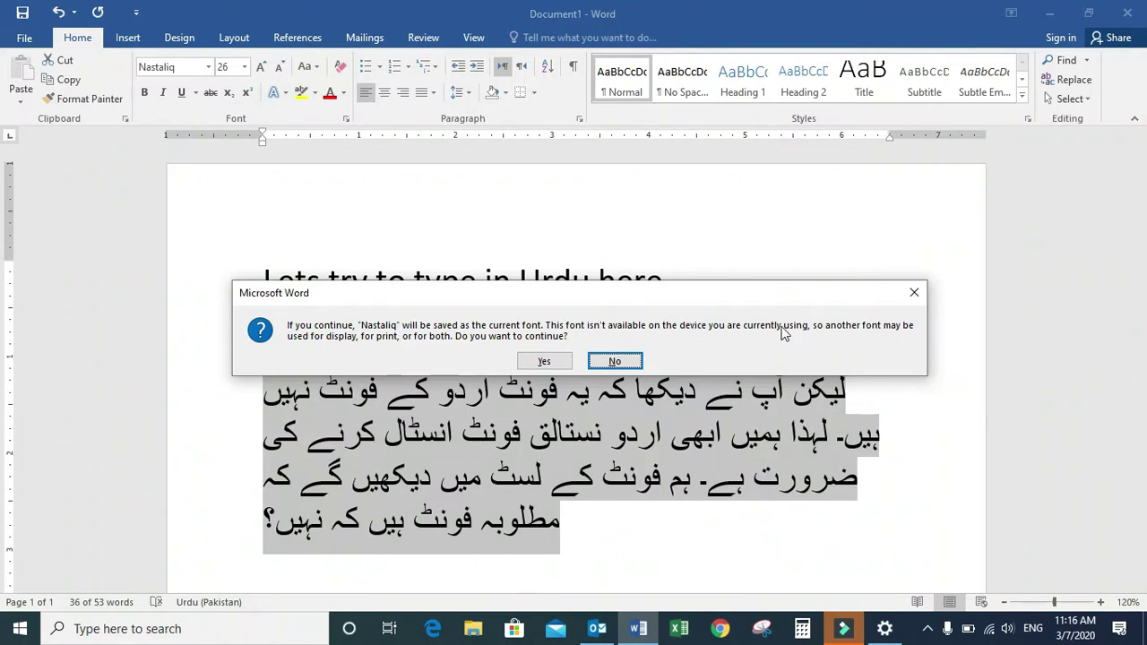
left_click(594, 364)
left_click(500, 395)
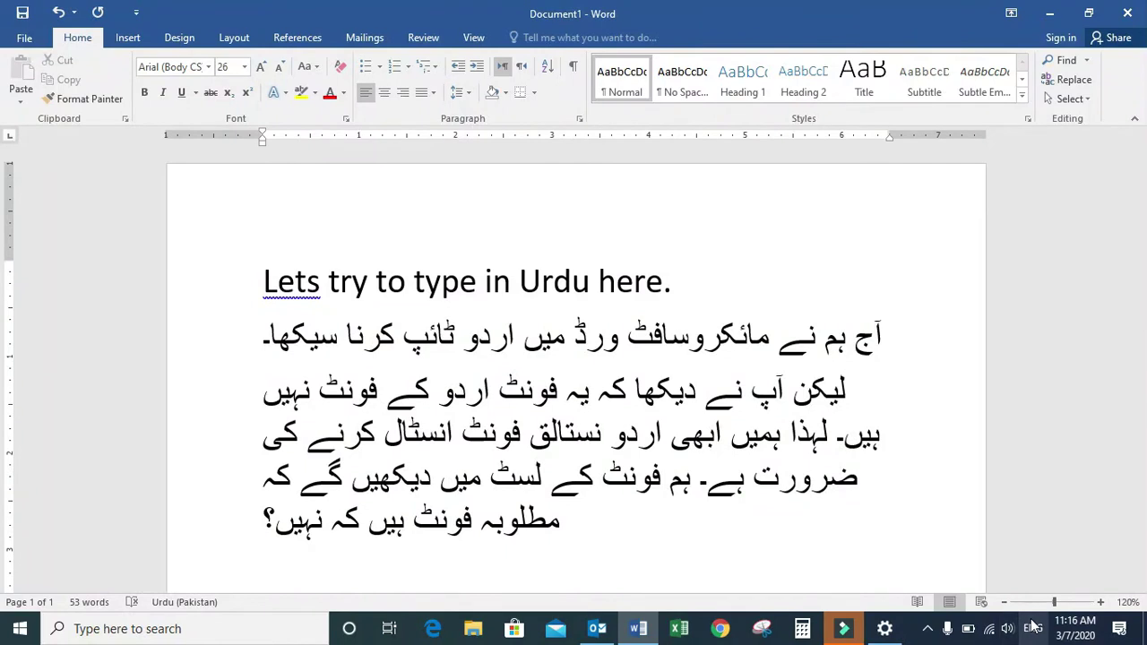
Step: Switch the keyboard to Urdu and, after the last line, type 'ناظرین ابھی نستالیق فونٹ انسٹال نہیں ہوئے'
left_click(1033, 628)
left_click(967, 531)
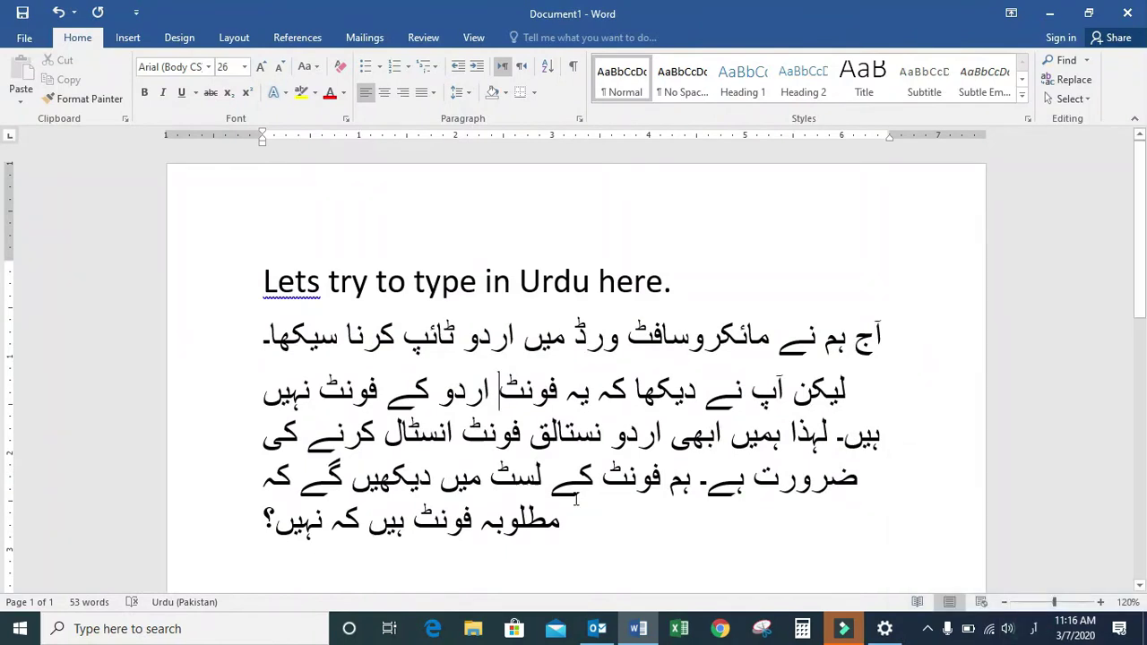
left_click(224, 537)
left_click(258, 520)
type("ناظرین اس")
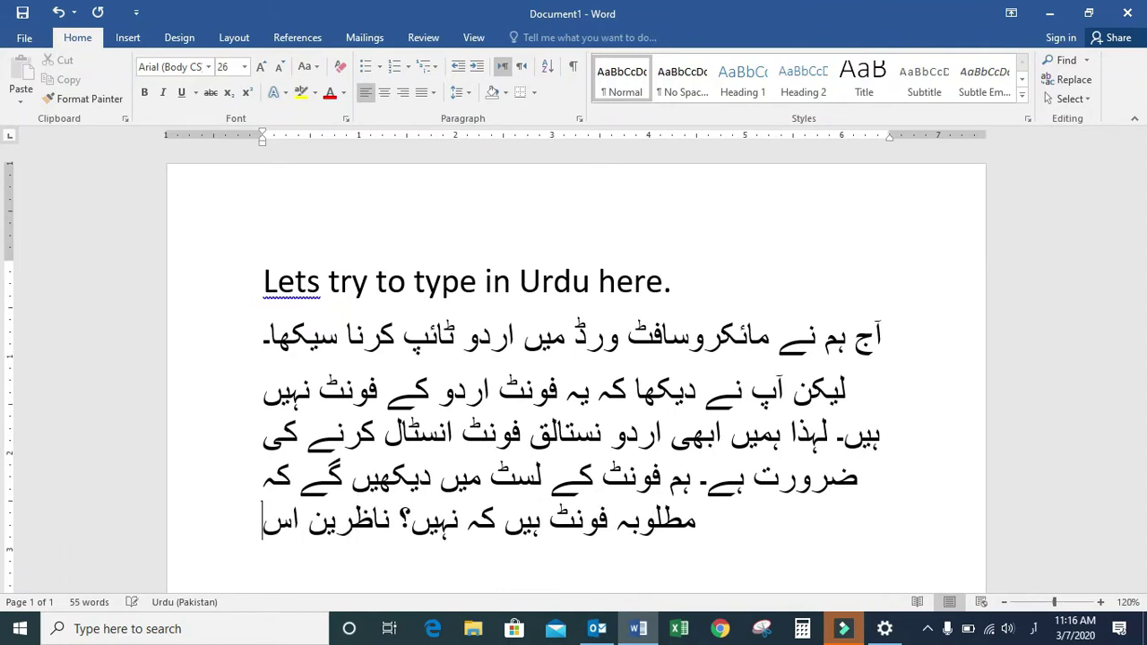
key("BackSpace")
type("بھی نستالیق فونٹ انستا")
key("BackSpace")
key("BackSpace")
type("ٹال نہیں ہوئے")
Step: Finish the sentence with 'ہیں۔ اب ہم نستالیق فونٹ ڈاونلوڈ کریں گے۔'
key("BackSpace")
type("ئے ہیں۔")
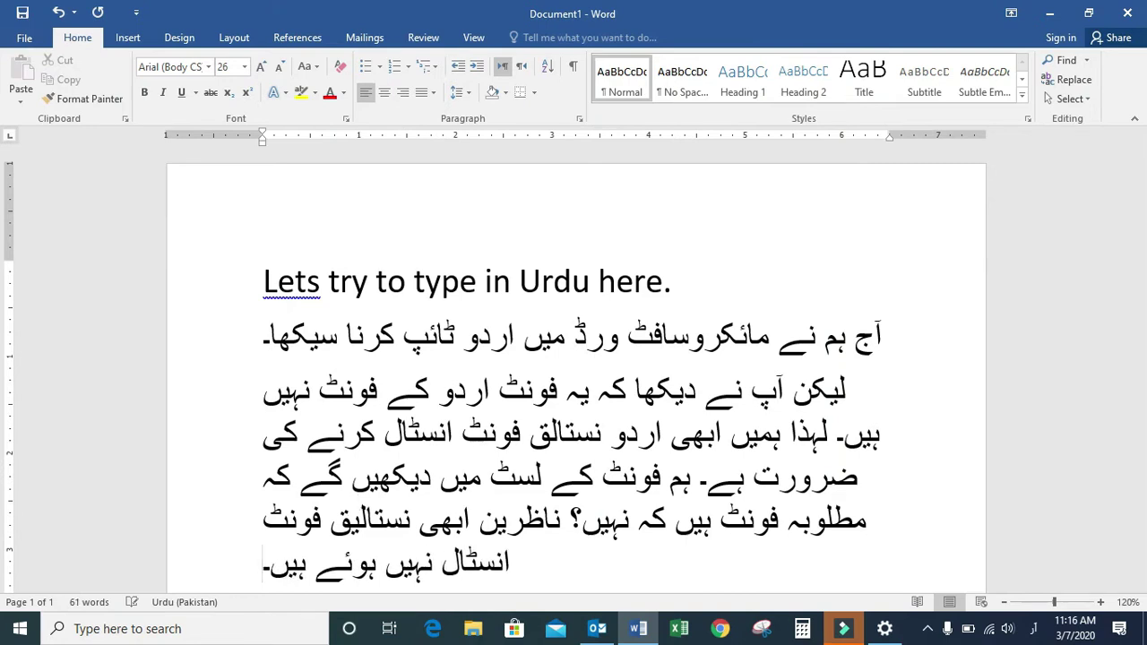
type(" اب ہم نستالیق فون")
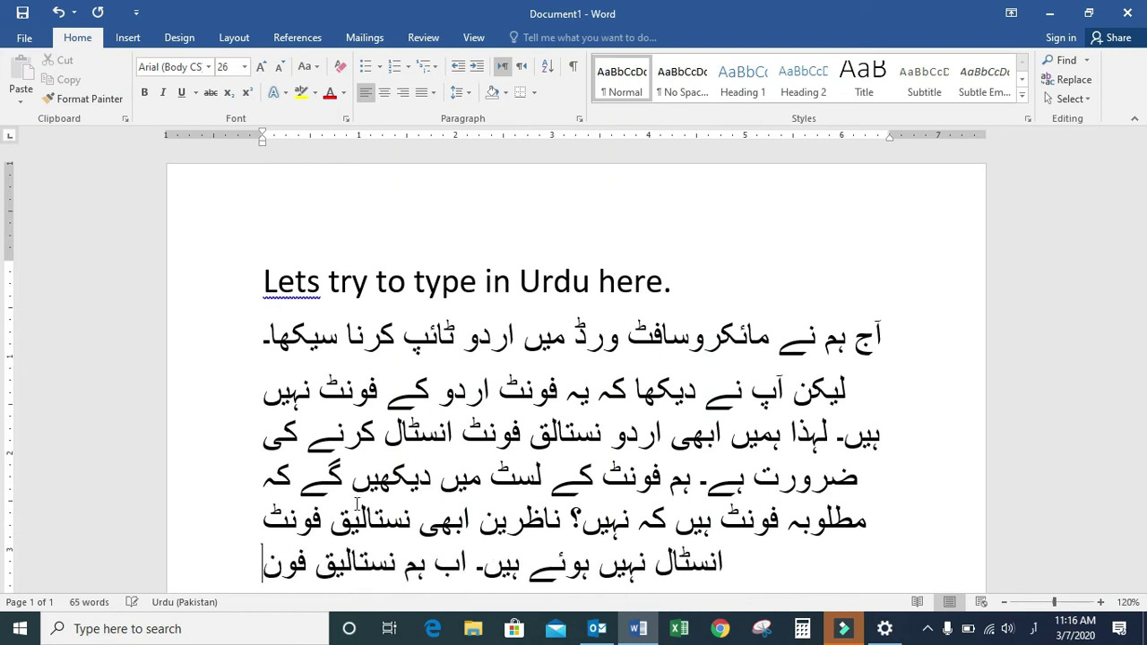
type("ٹ ڈاونلوڈ")
key("BackSpace")
key("BackSpace")
key("BackSpace")
type("لوڈ کرین")
key("BackSpace")
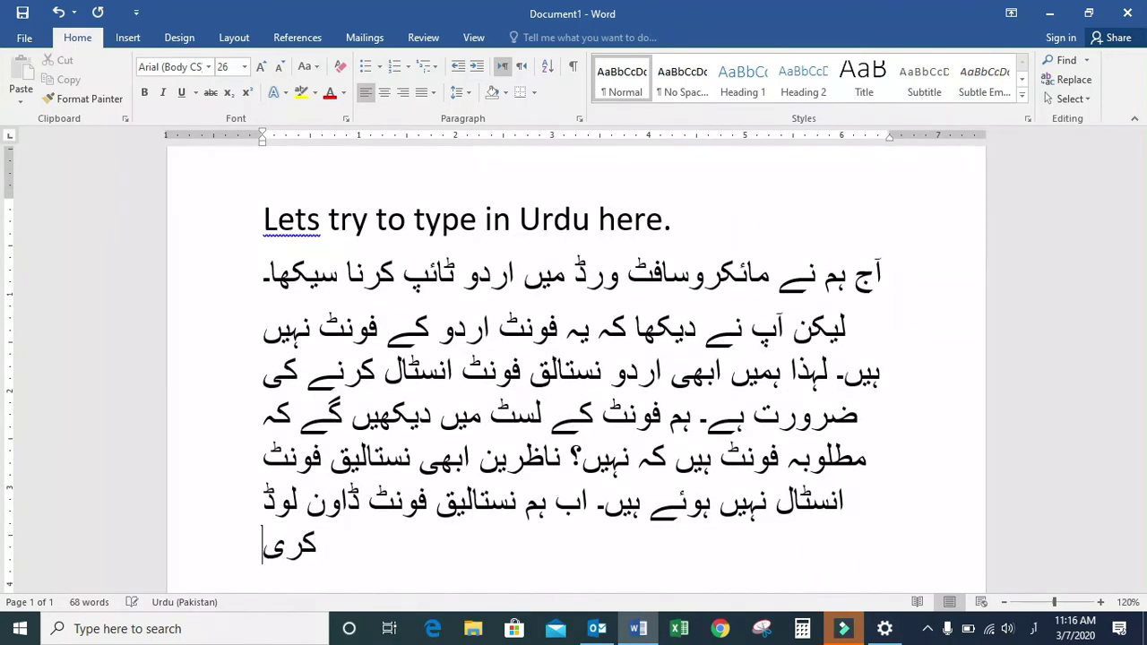
type("ں گے۔")
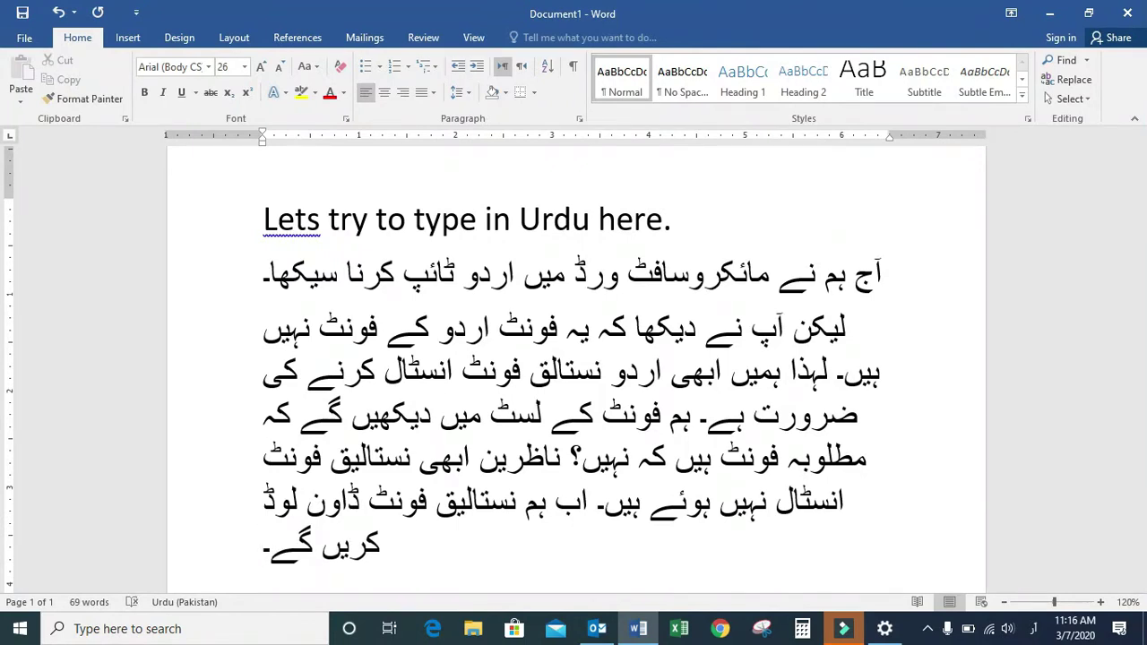
Step: In Chrome, switch input to English, open google.com.pk, and begin searching for 'Download'
left_click(722, 630)
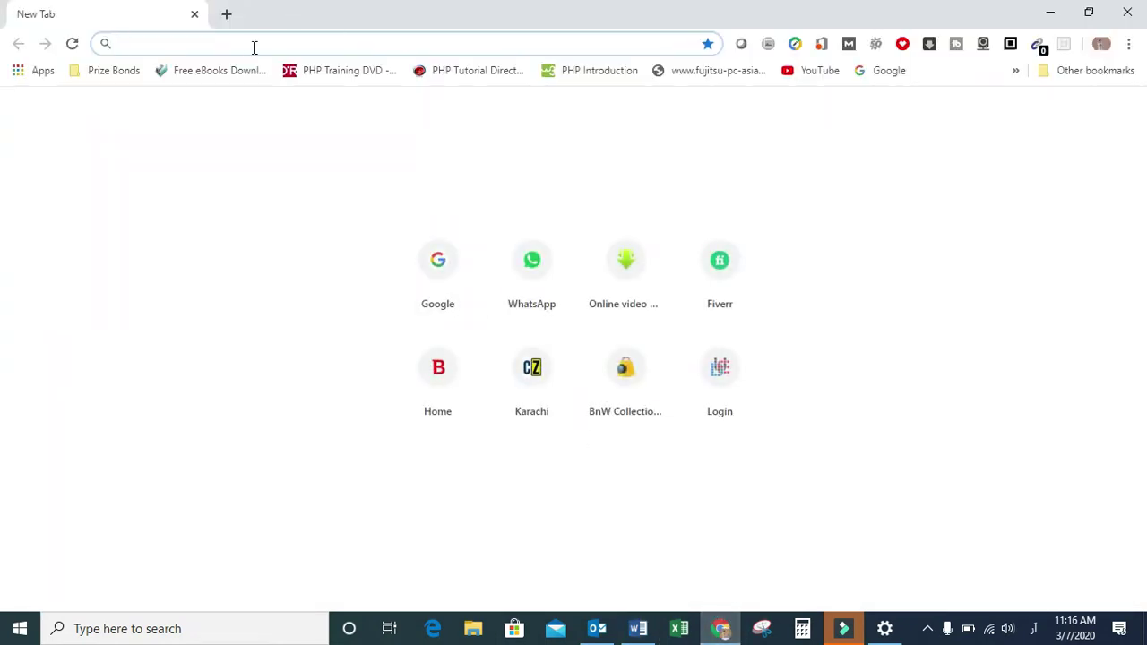
type("کیا")
key("BackSpace")
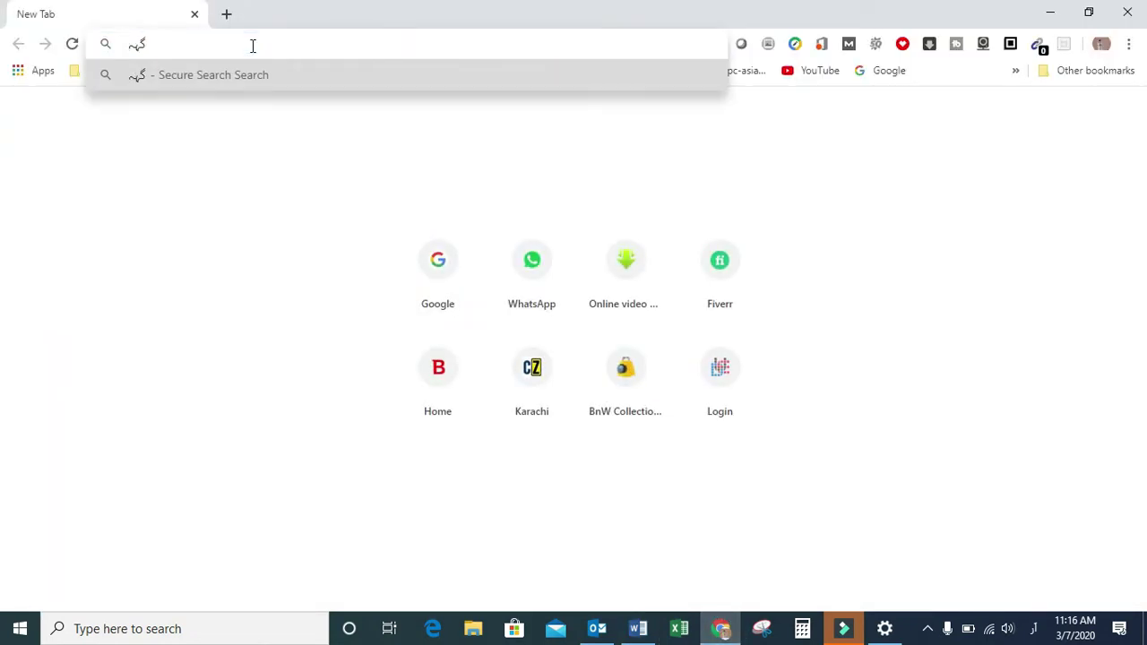
key("BackSpace")
key("BackSpace")
left_click(1030, 628)
left_click(964, 479)
left_click(178, 40)
type("go")
key("Return")
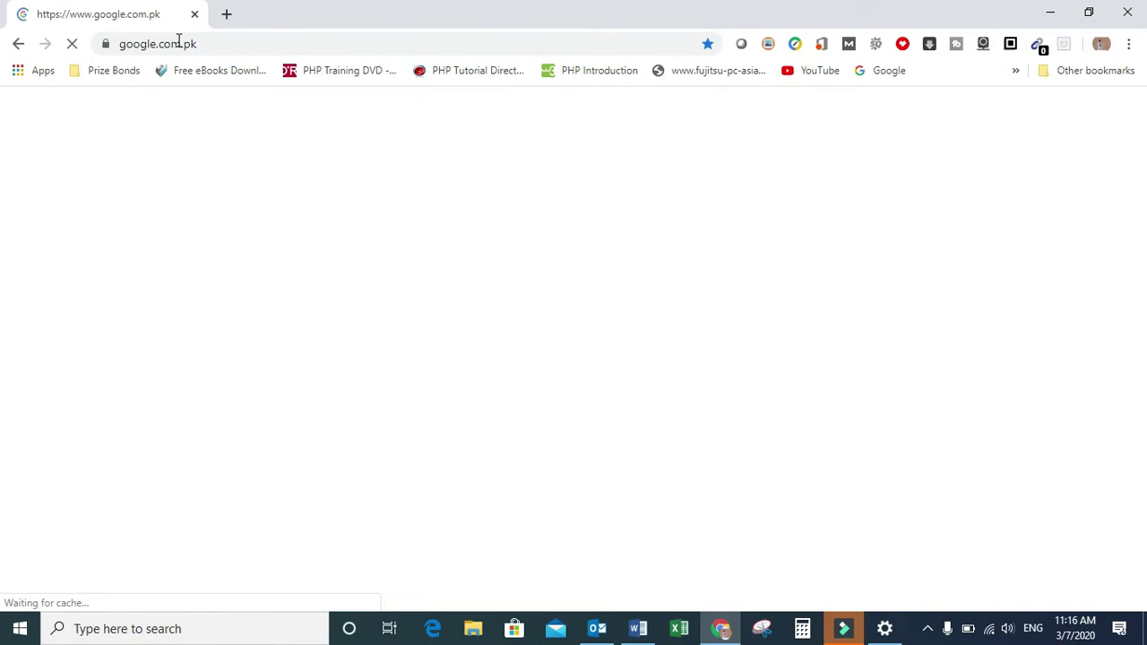
type("Dow")
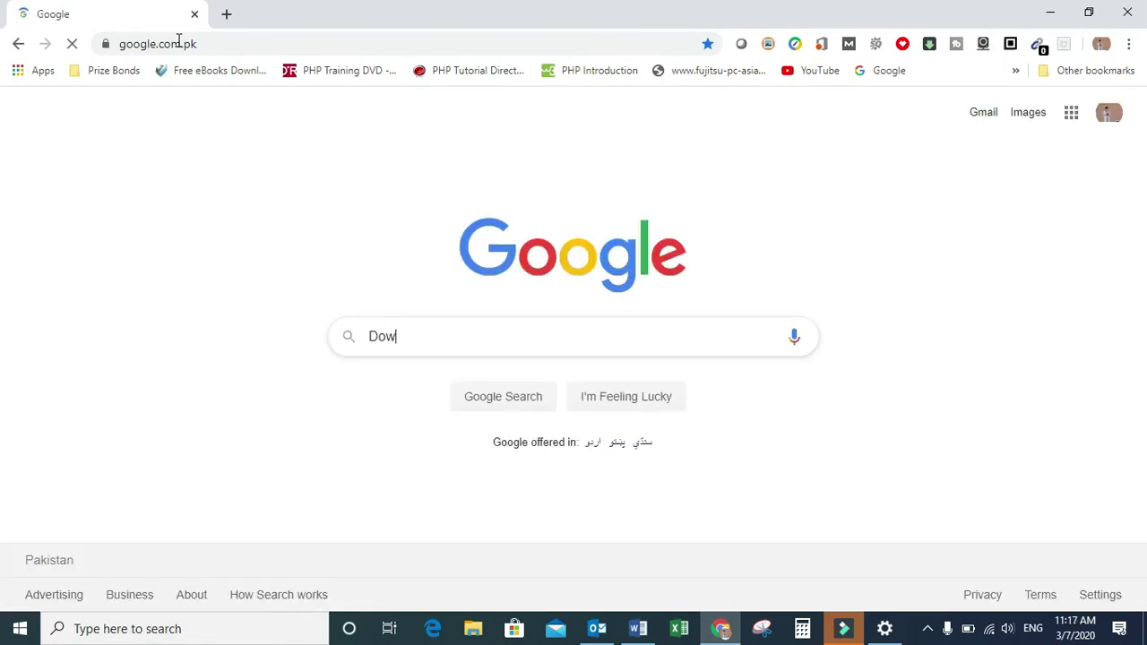
type("nload")
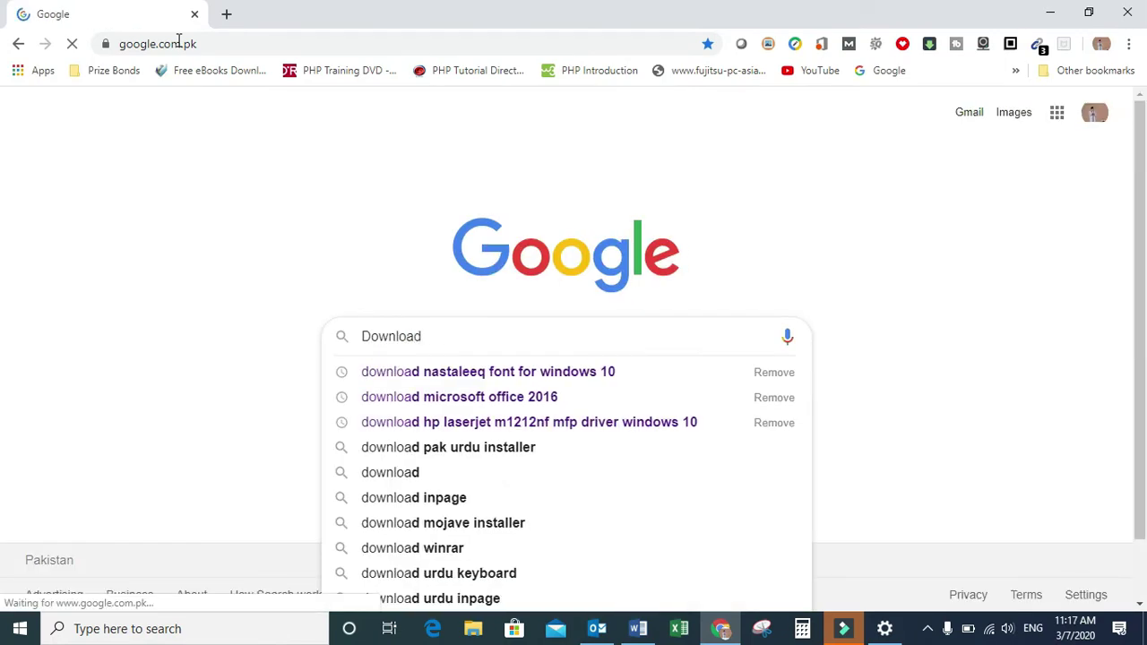
Step: Search 'download nastaleeq font for windows 10' and follow mbilalm.com's Urdu Font Installer link to MediaFire
left_click(482, 372)
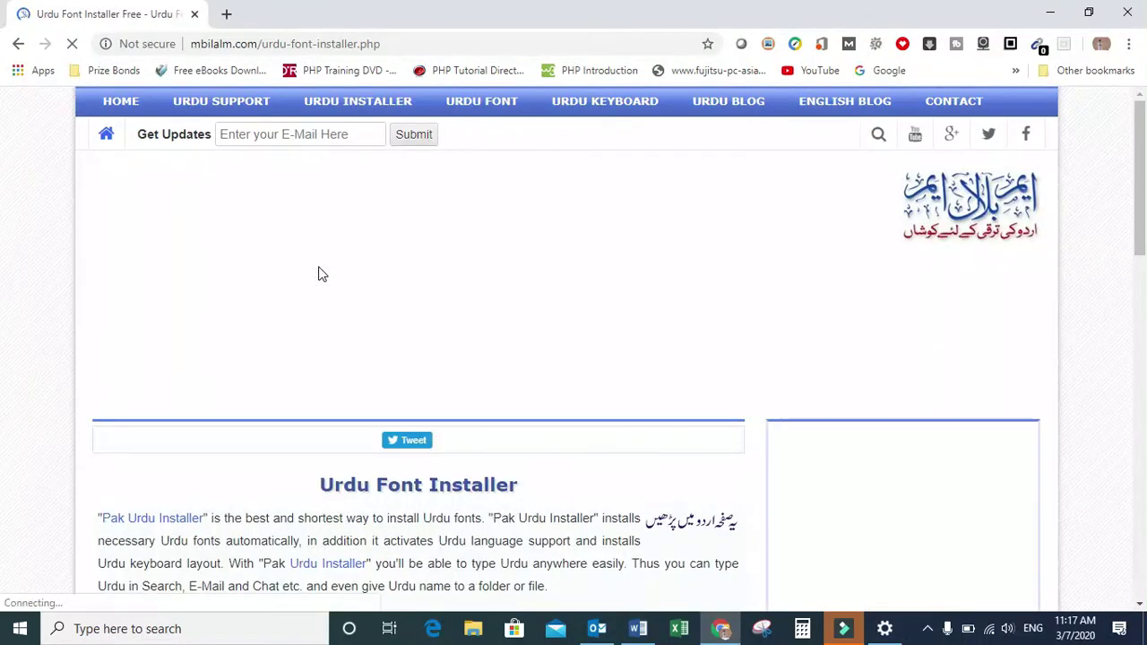
scroll(1, 359, "down", 3)
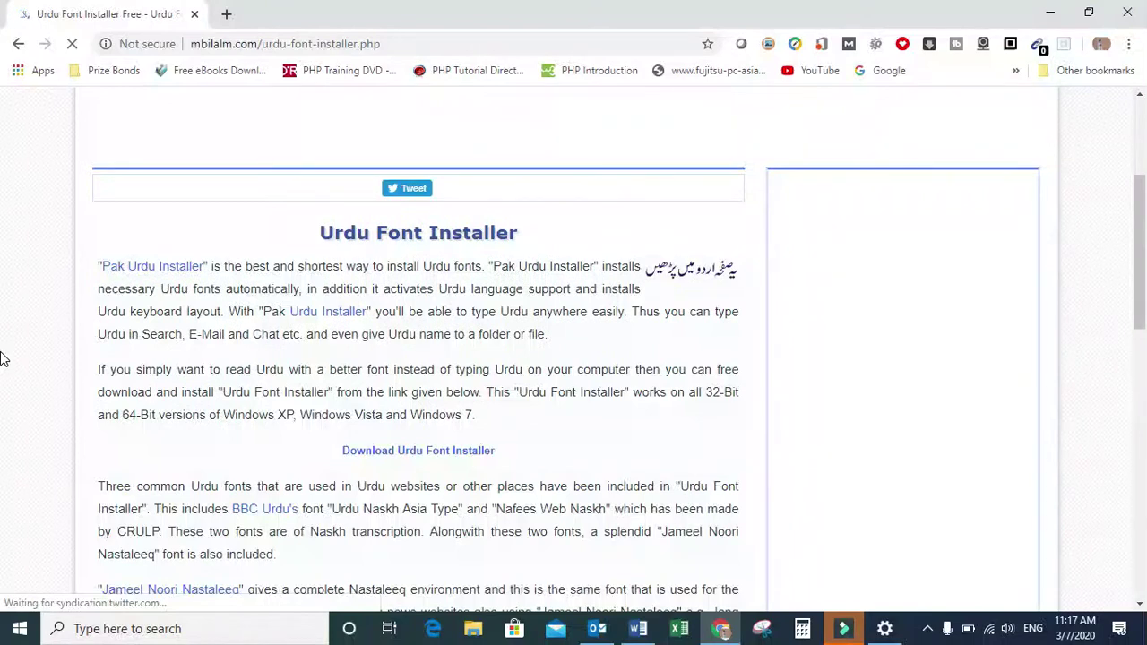
scroll(2, 359, "down", 2)
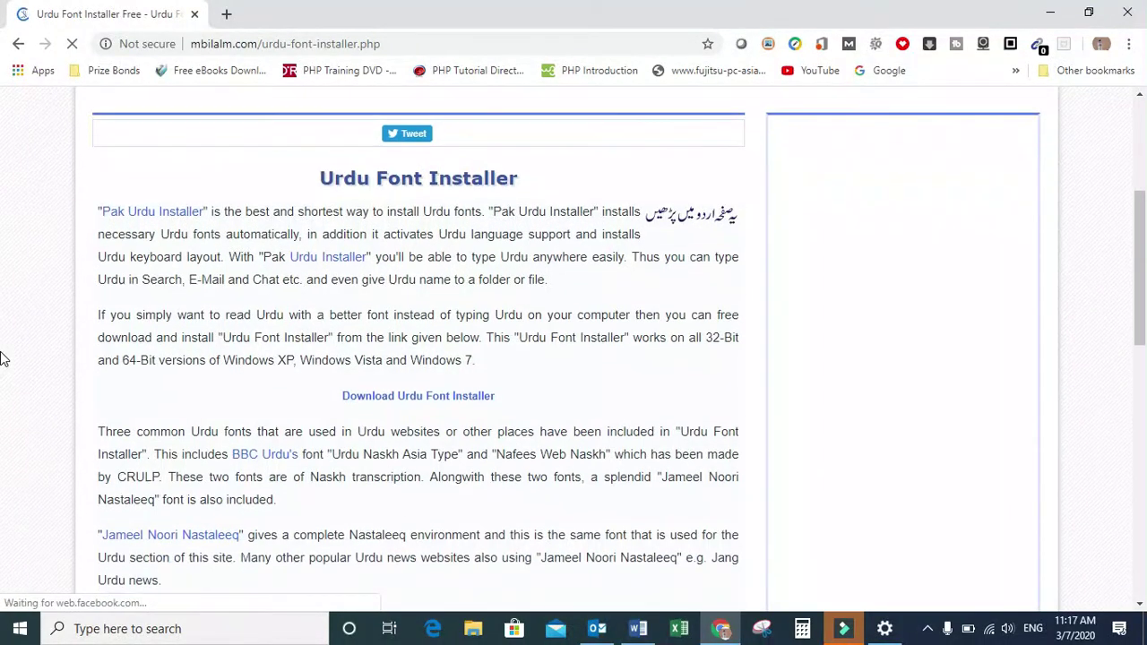
left_click(418, 289)
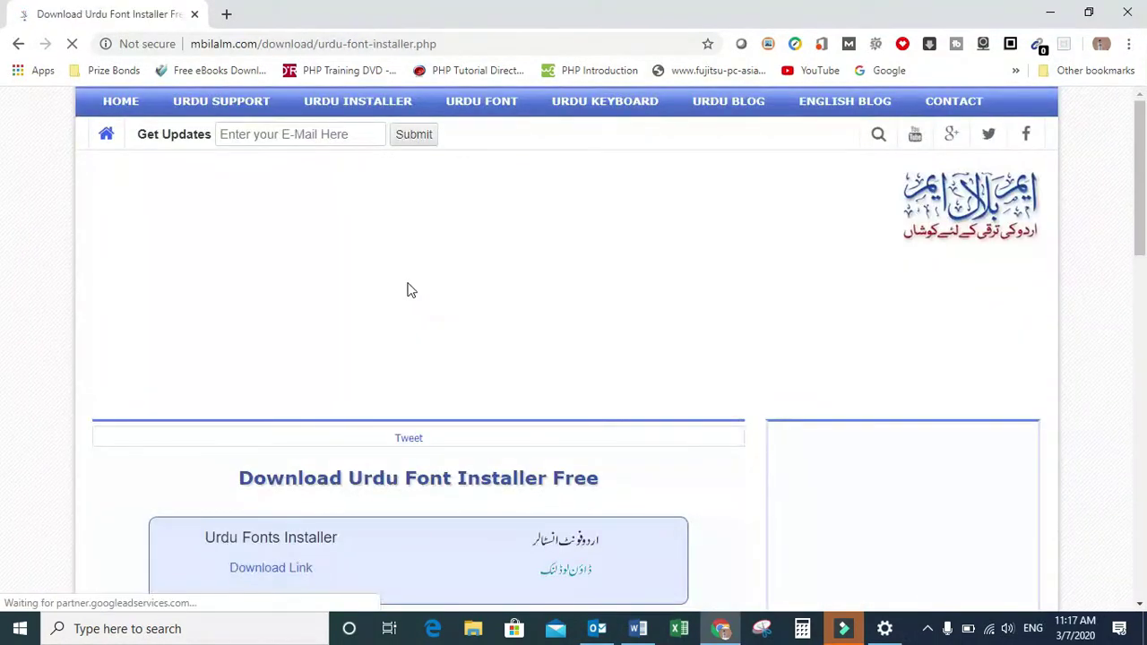
scroll(406, 289, "down", 2)
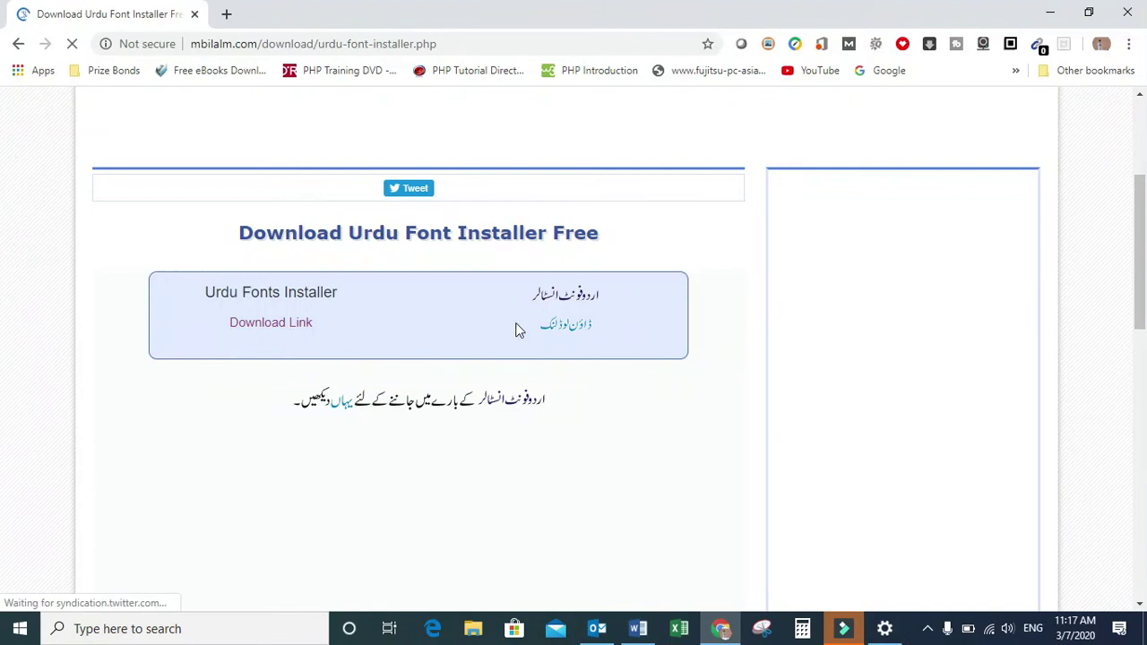
left_click(565, 326)
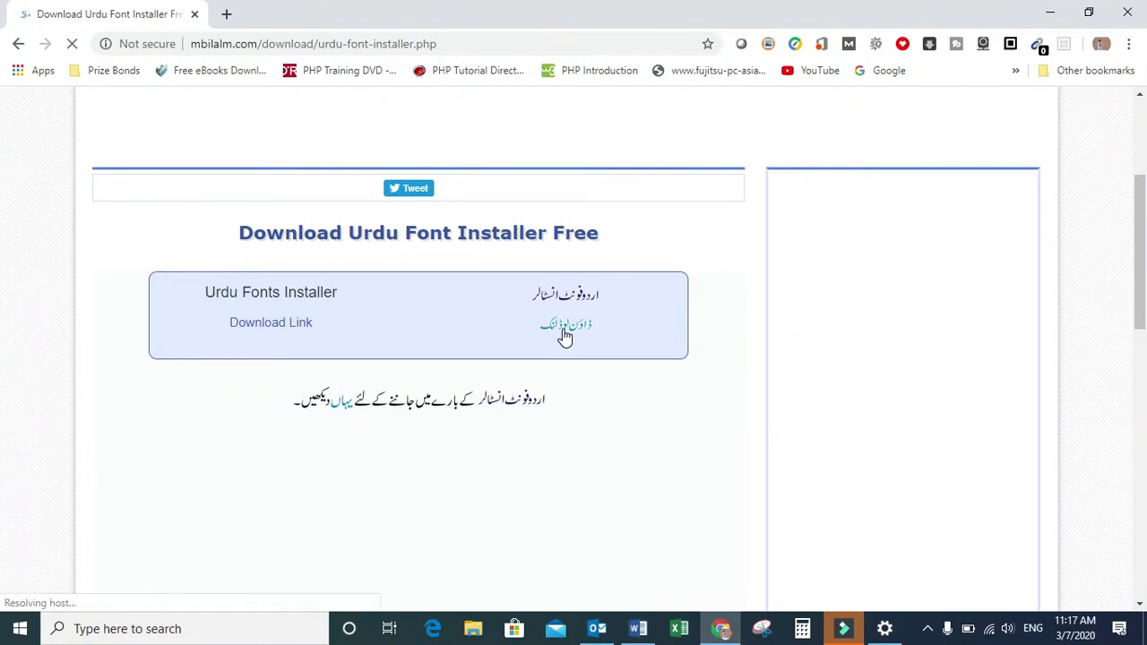
left_click(291, 329)
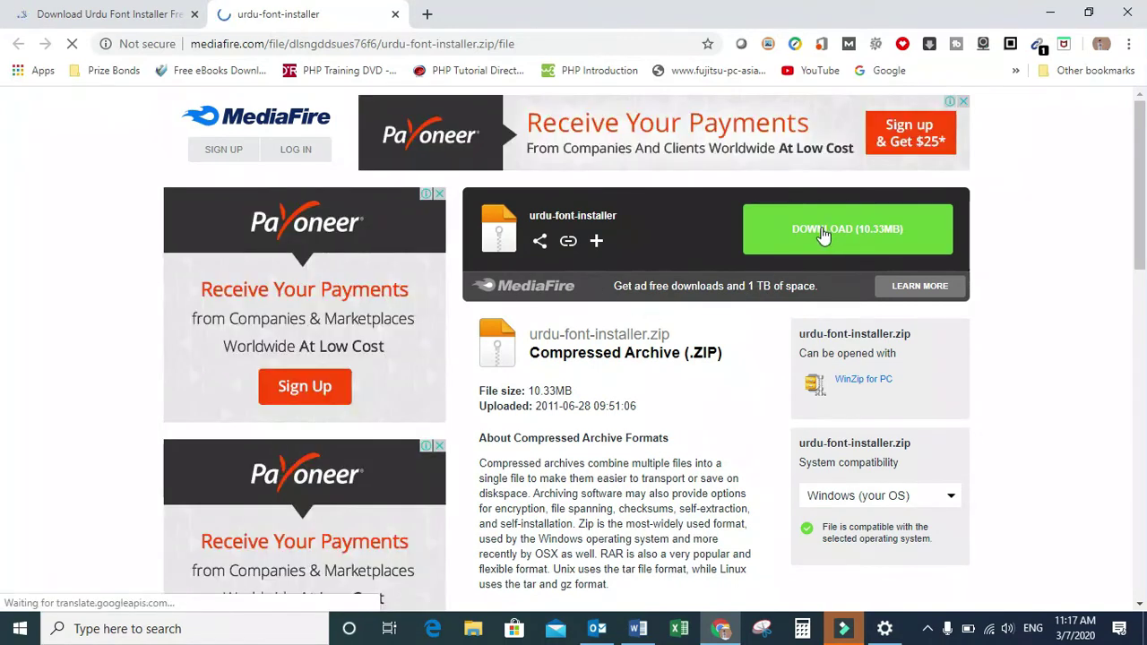
Step: Download the 10.33 MB urdu-font-installer zip from MediaFire through IDM, closing the ad pop-up
left_click(822, 231)
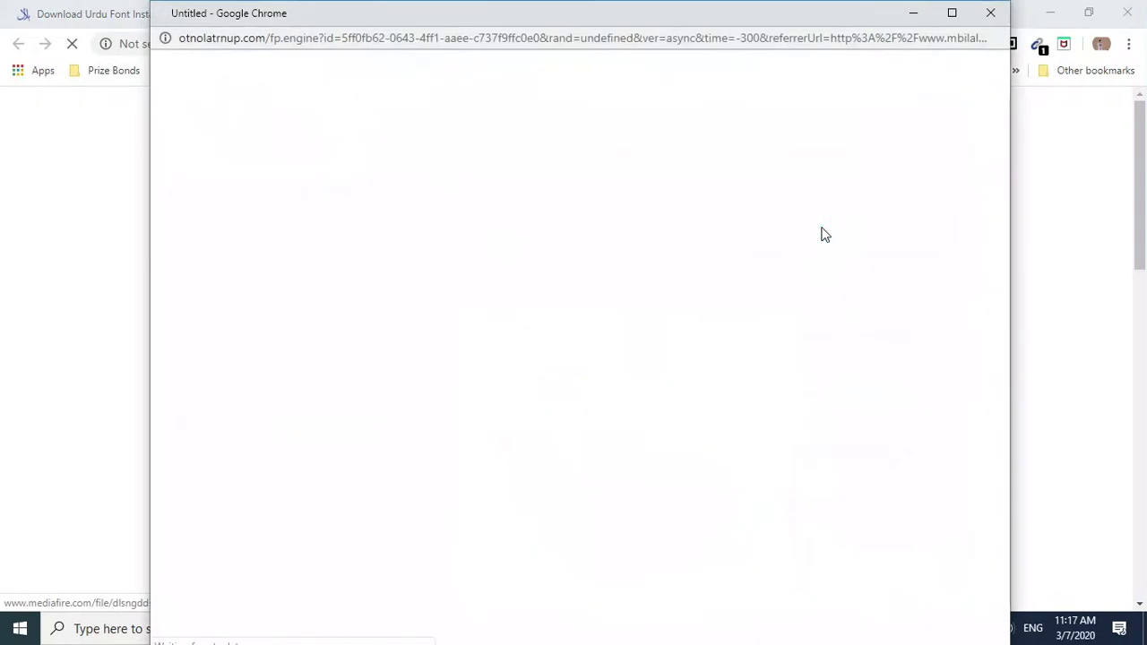
left_click(991, 11)
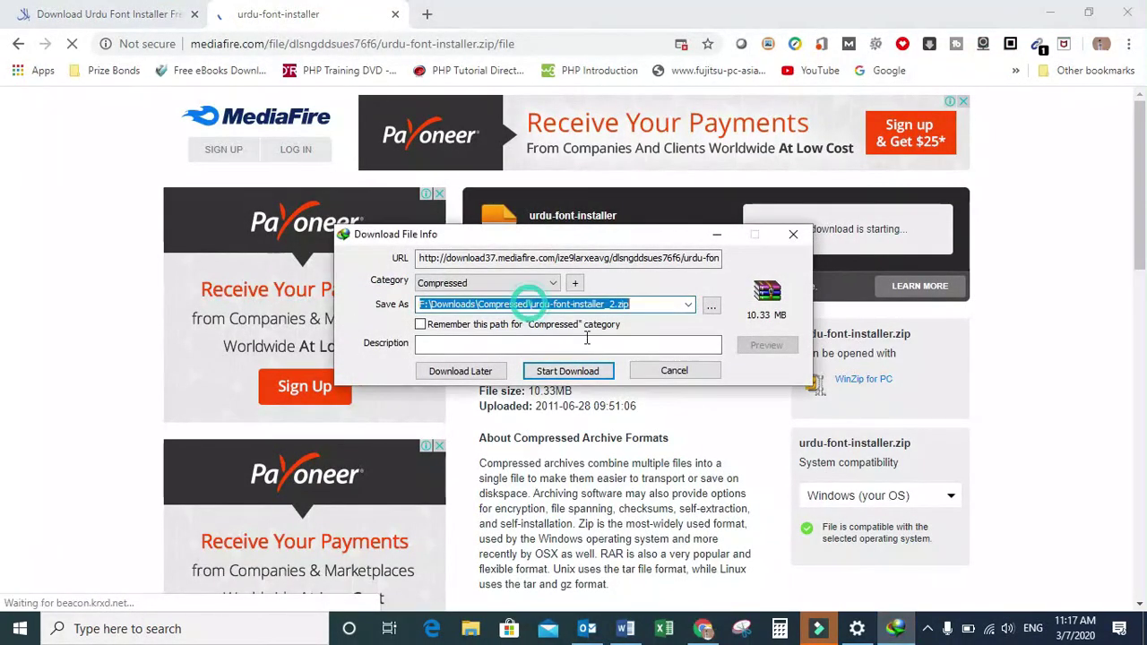
left_click(562, 371)
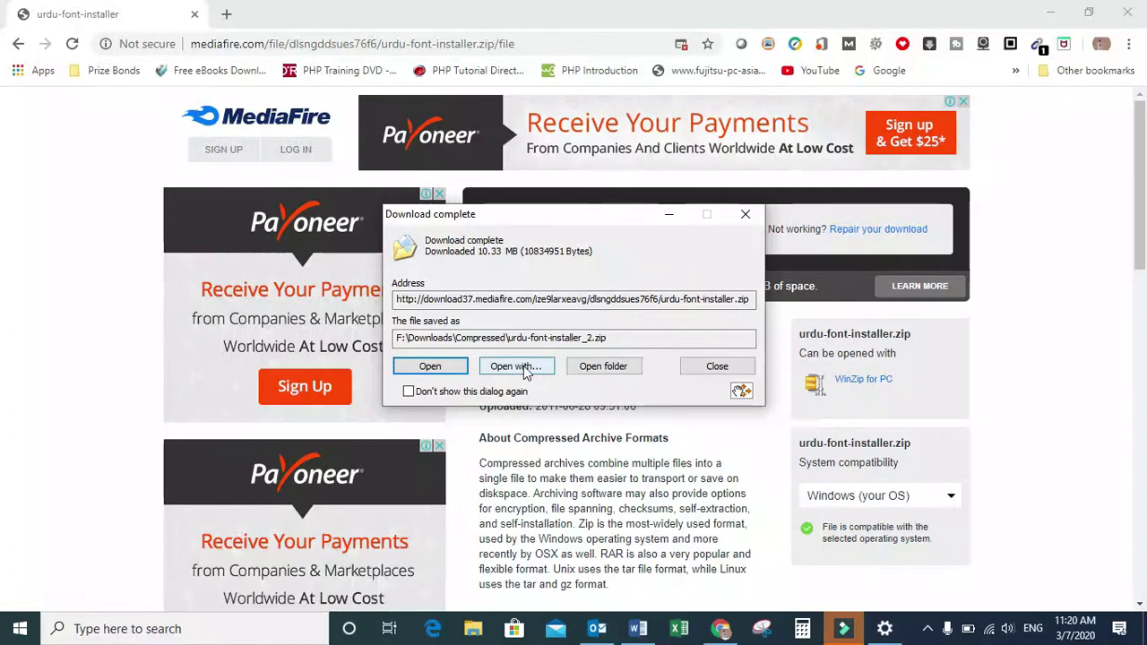
Step: Run Setup.exe from the urdu-font-installer_2 archive to install the Urdu fonts, then relaunch Word
left_click(591, 366)
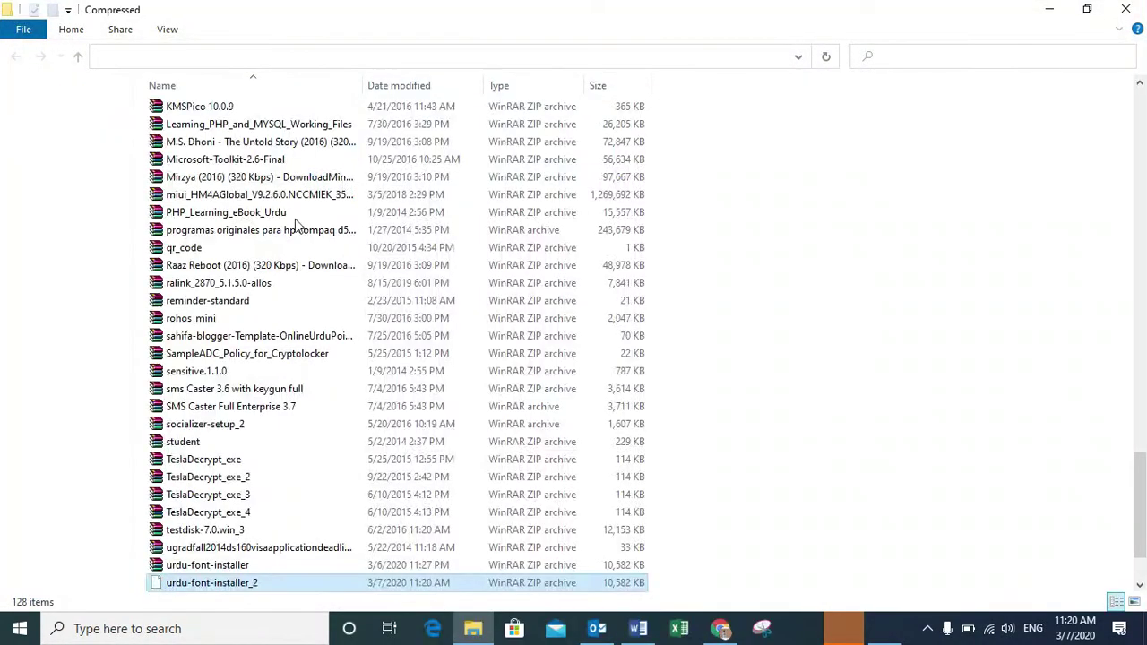
double_click(214, 583)
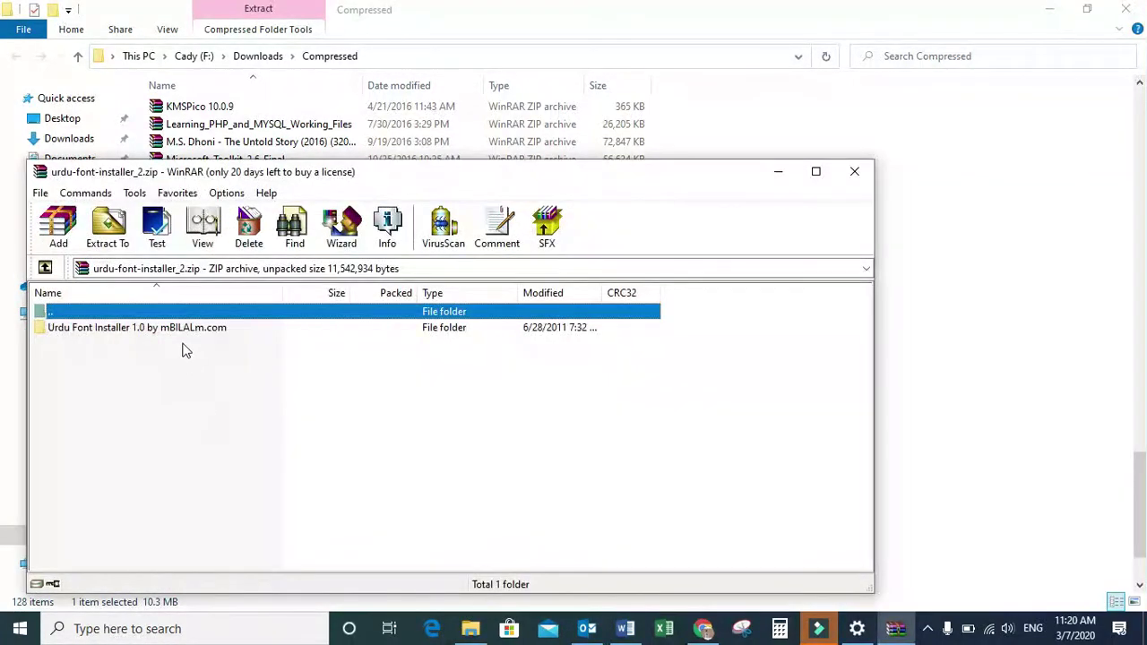
double_click(183, 328)
left_click(78, 330)
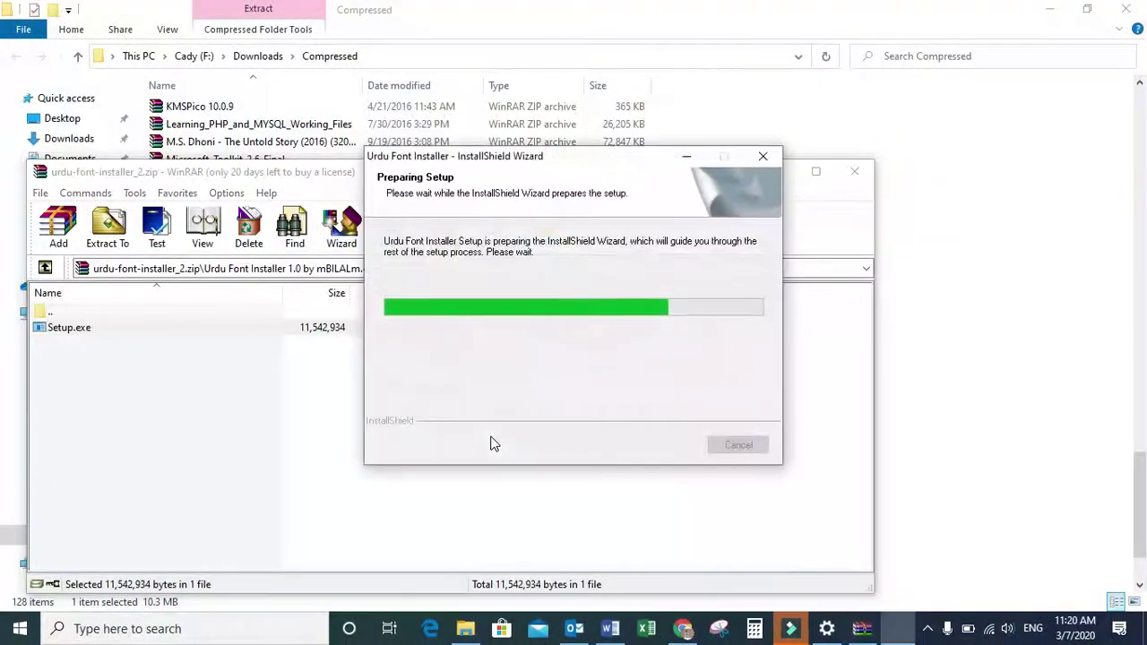
left_click(666, 463)
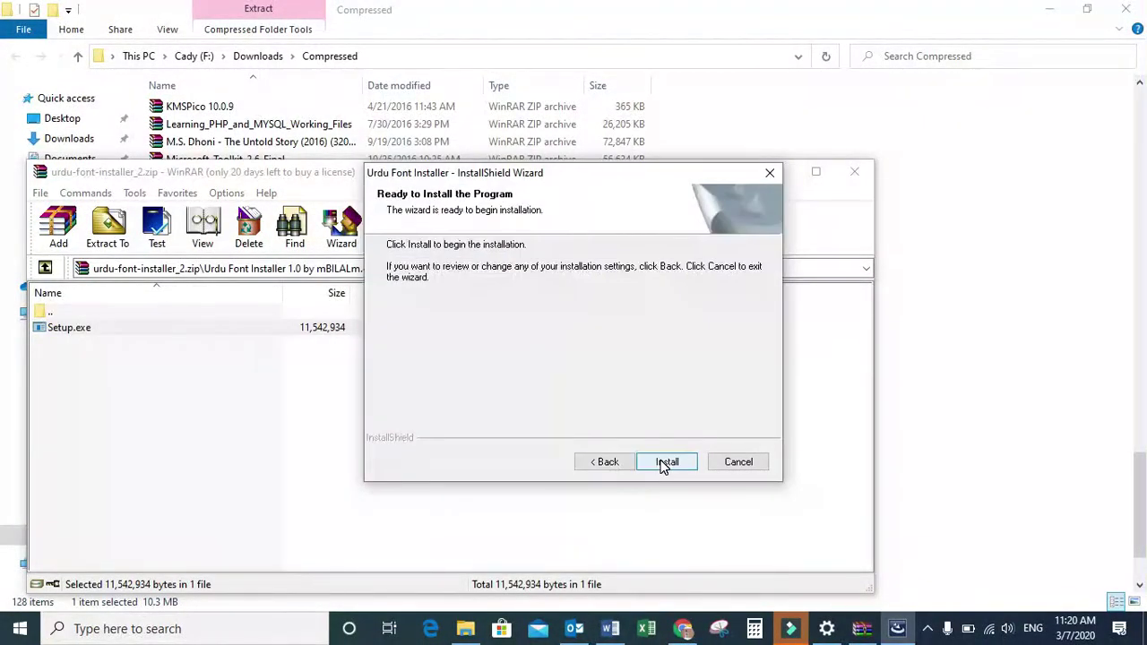
left_click(661, 463)
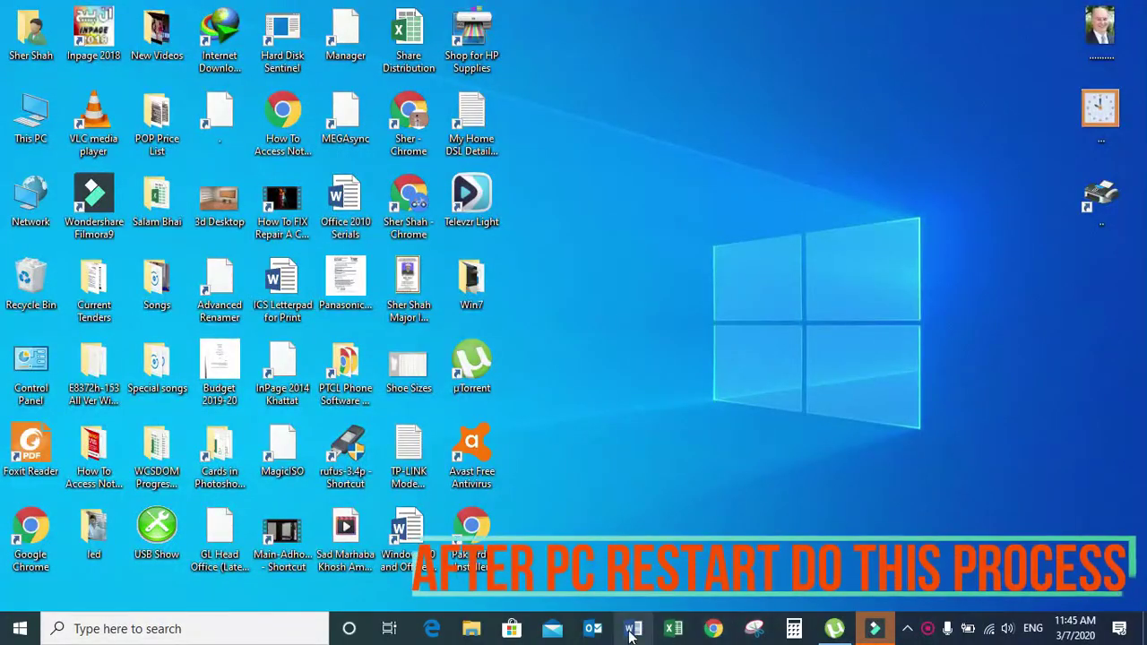
left_click(632, 631)
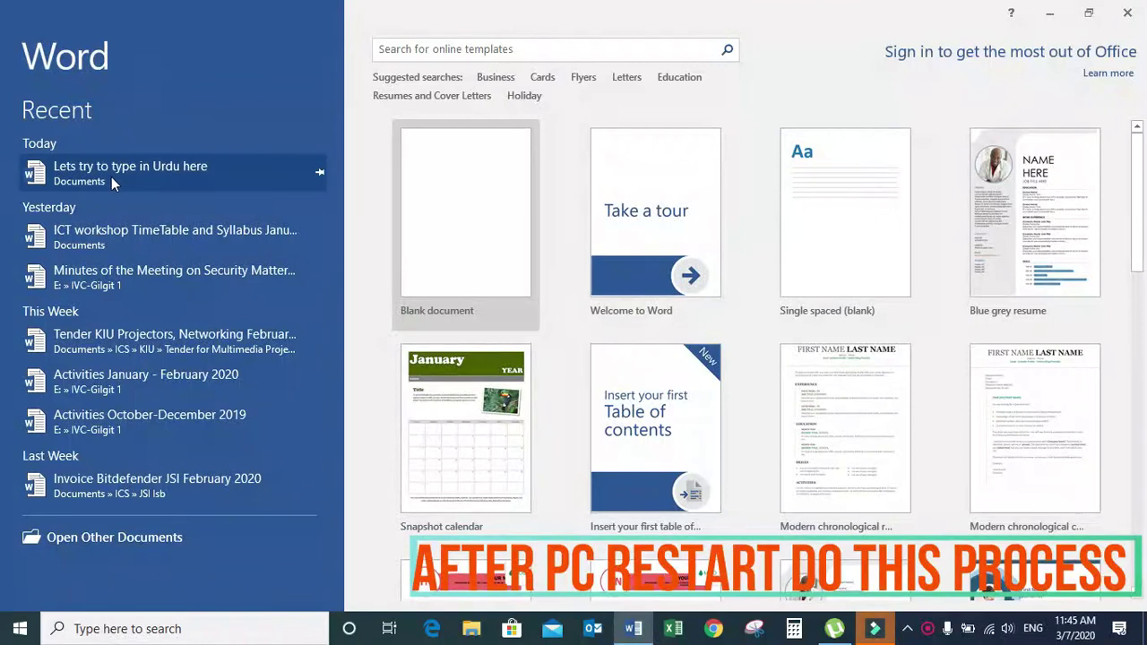
Step: Reopen the Urdu practice document, set all text to 18 pt, and type an Urdu line asking if Nastaleeq installed
left_click(111, 177)
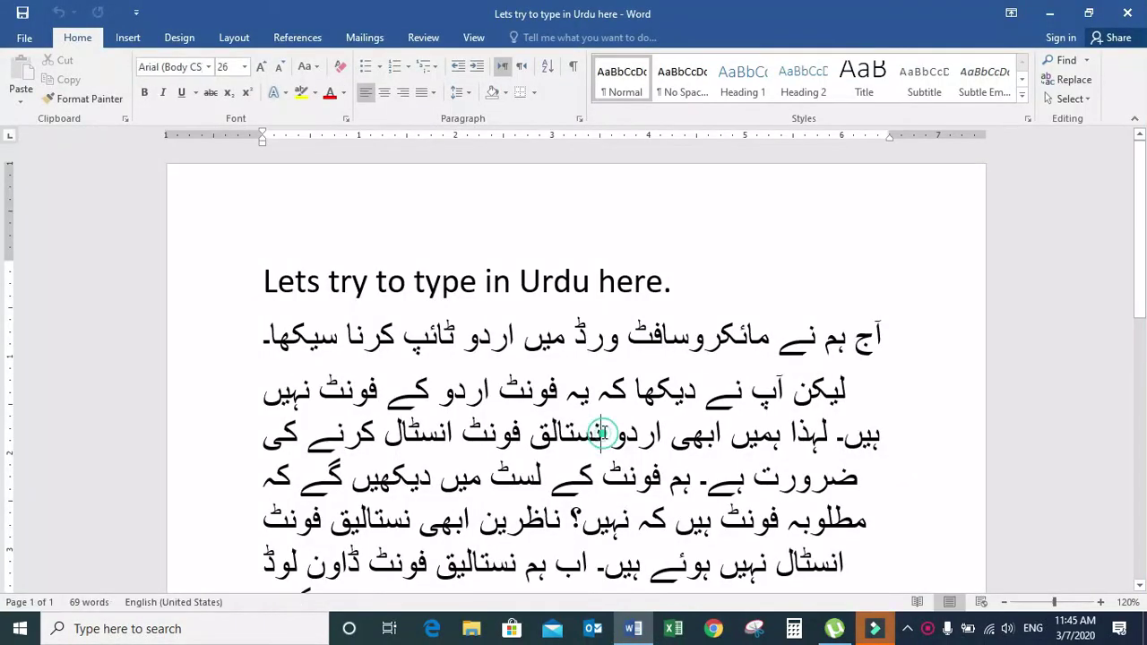
key("ctrl+a")
key("ctrl+space")
left_click(1032, 628)
left_click(1004, 533)
type("جی ن")
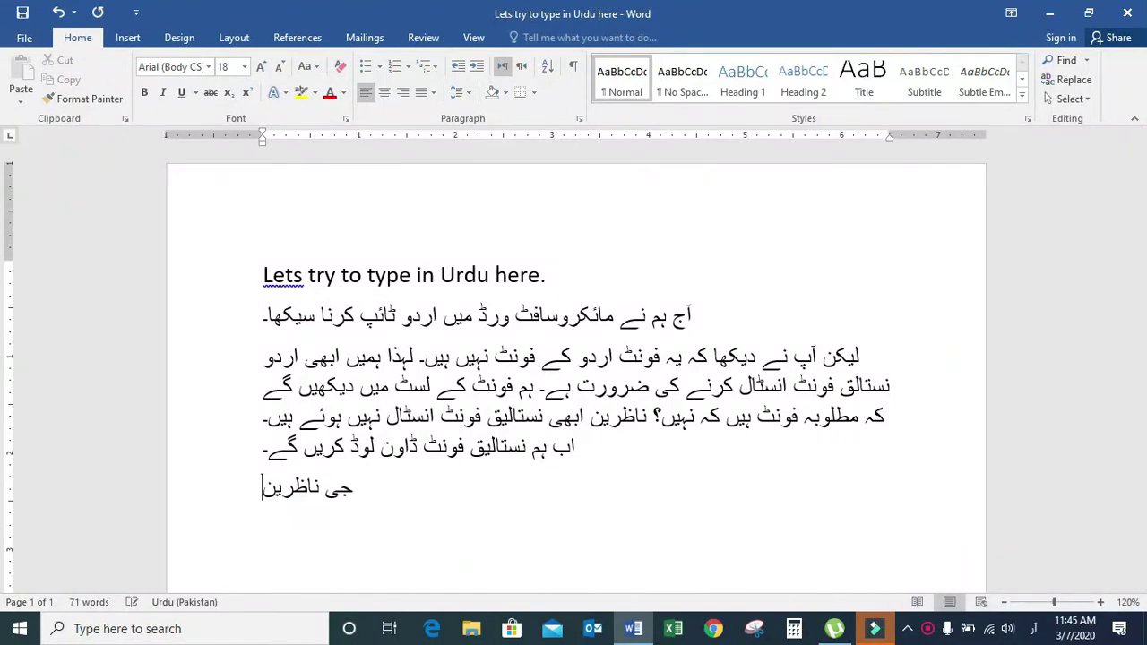
type("ب ہم دیکاھیں")
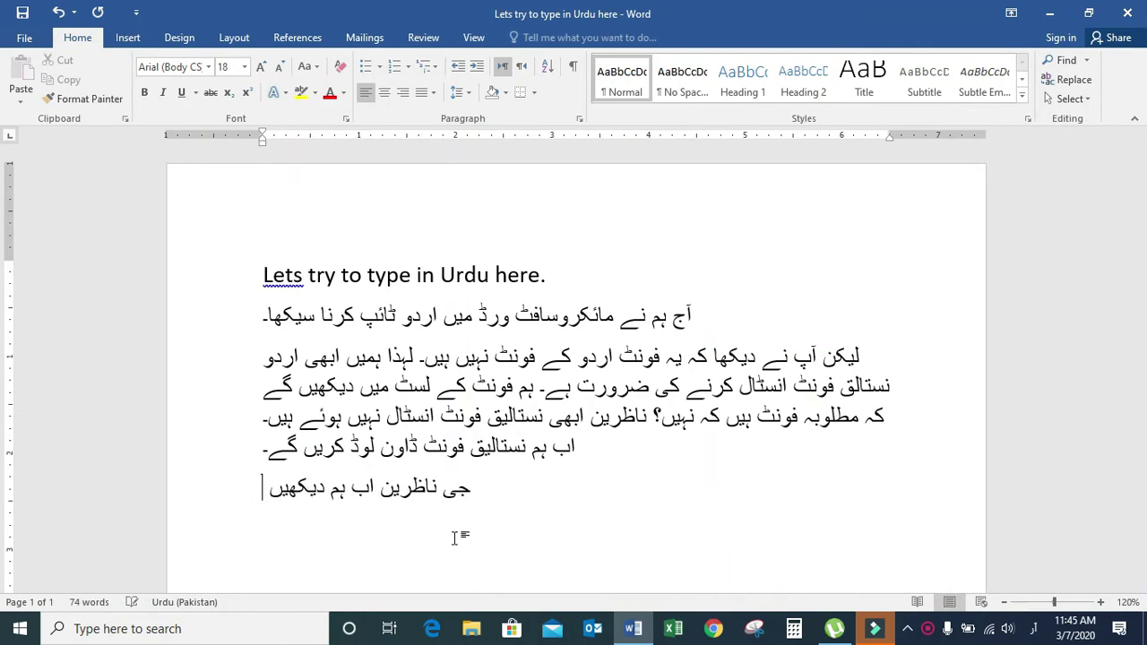
type(" گے کہ")
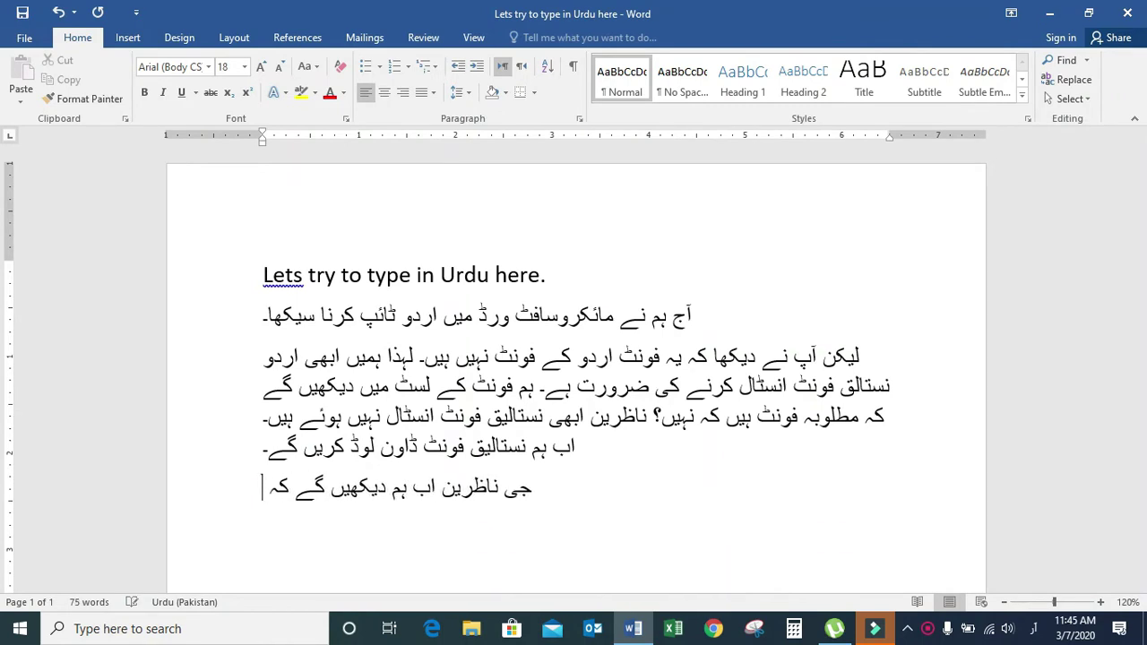
type(" نستالیق فونٹ ان")
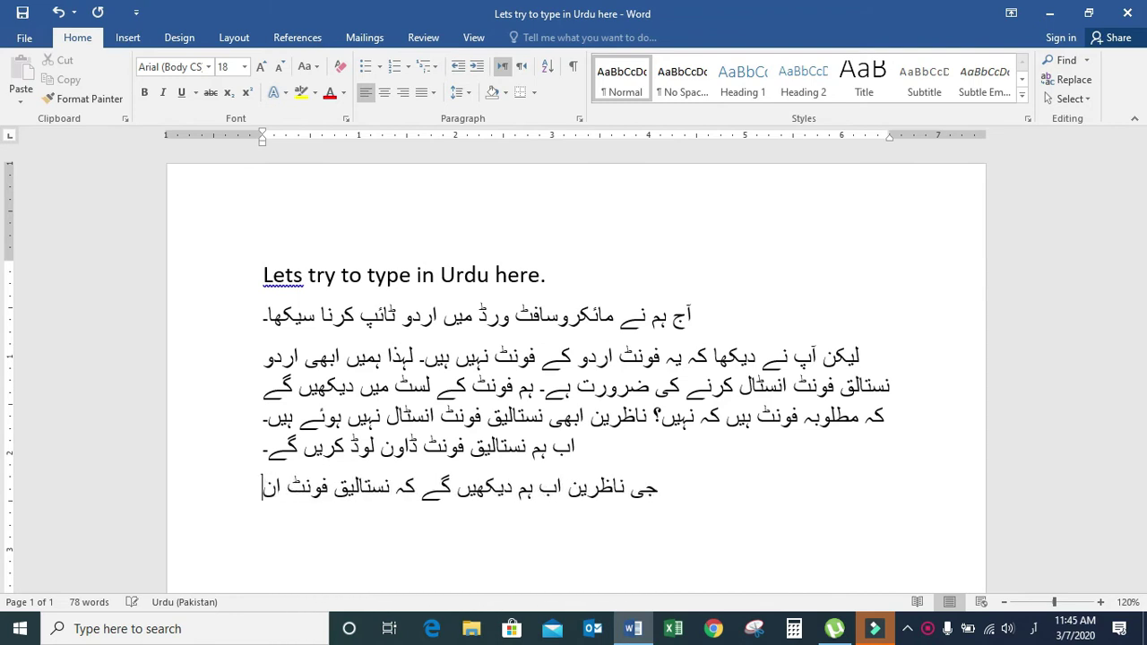
type("سٹال ہوا ہے کہ نہیں؟")
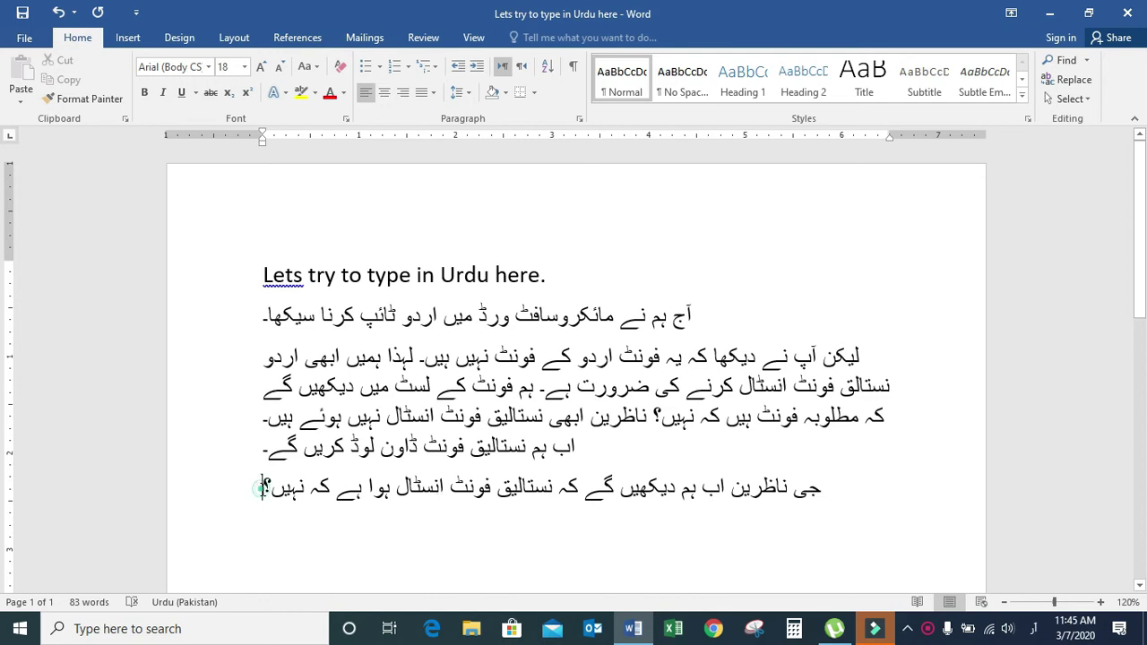
Step: Set the last Urdu question line in the Jameel Noori Nastaleeq font
left_click_drag(260, 487, 849, 487)
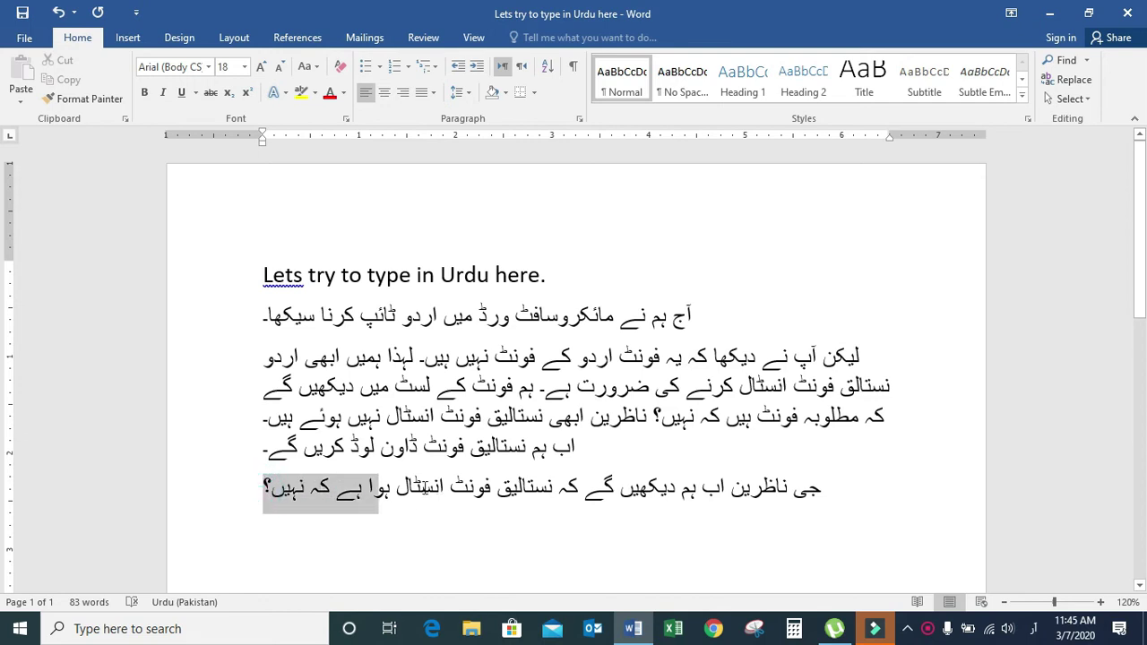
triple_click(822, 486)
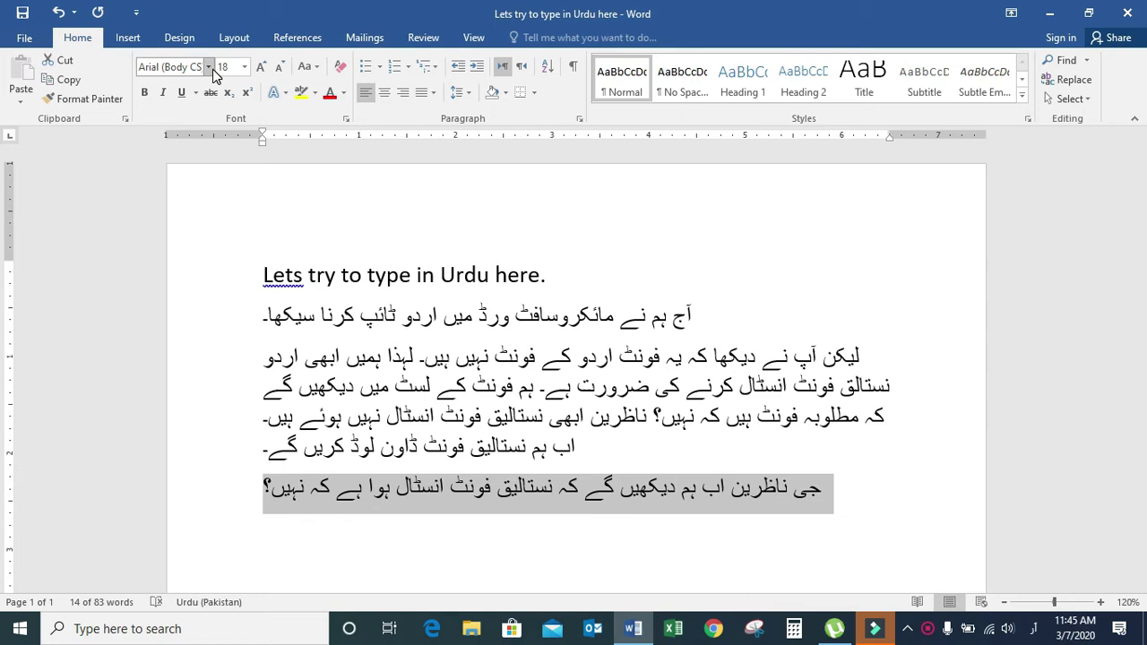
left_click(209, 67)
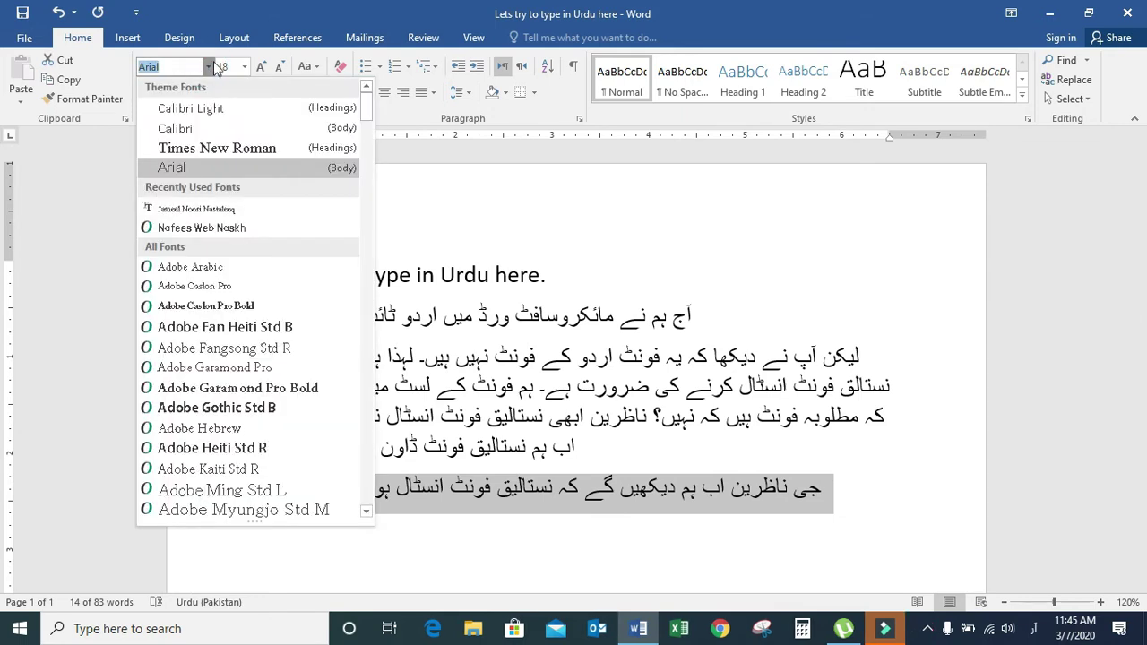
left_click_drag(363, 106, 366, 264)
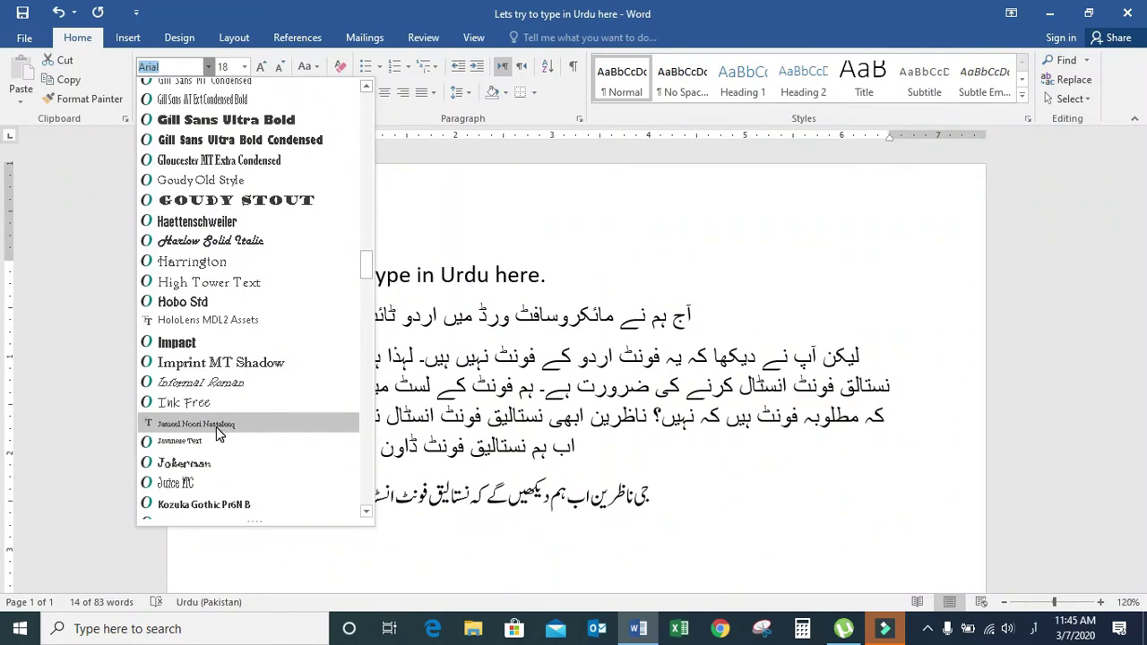
left_click(216, 426)
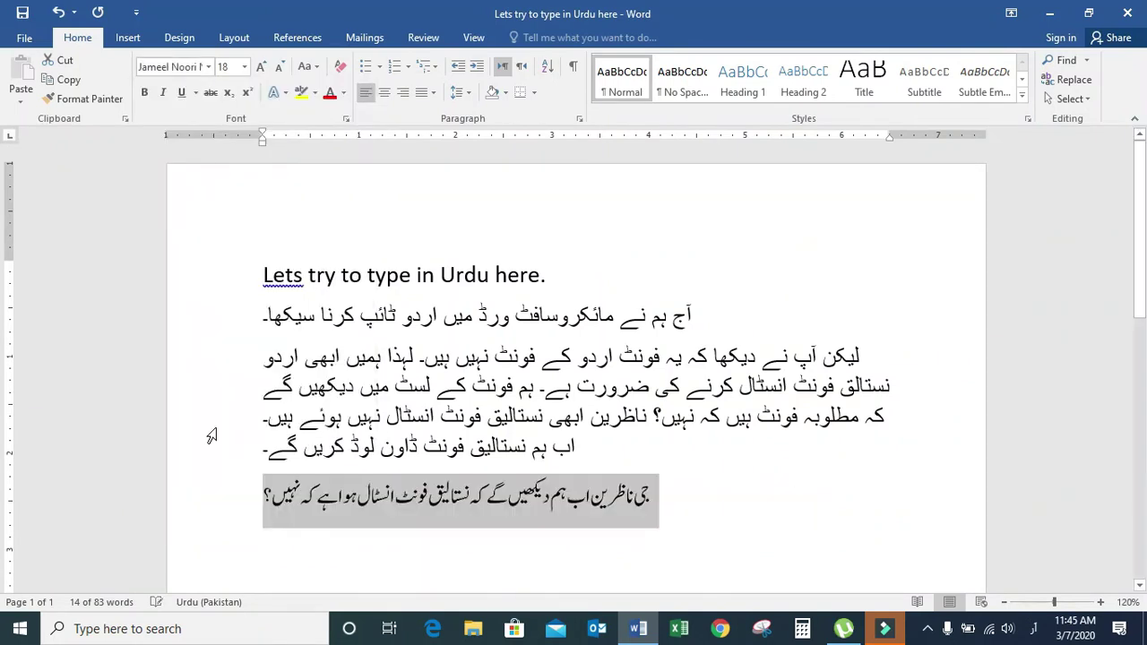
left_click(479, 498)
left_click(262, 498)
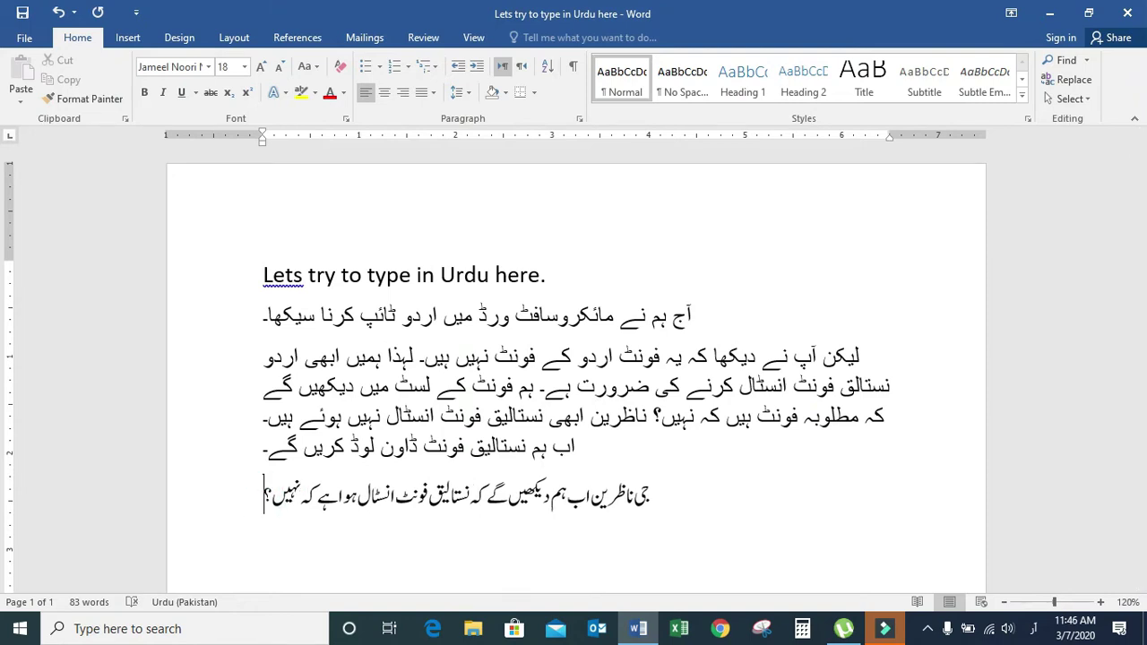
Step: Type the Urdu explanation that the font's real name is Jameel Nastaleeq, downloaded after the Urdu installer
type("اس ")
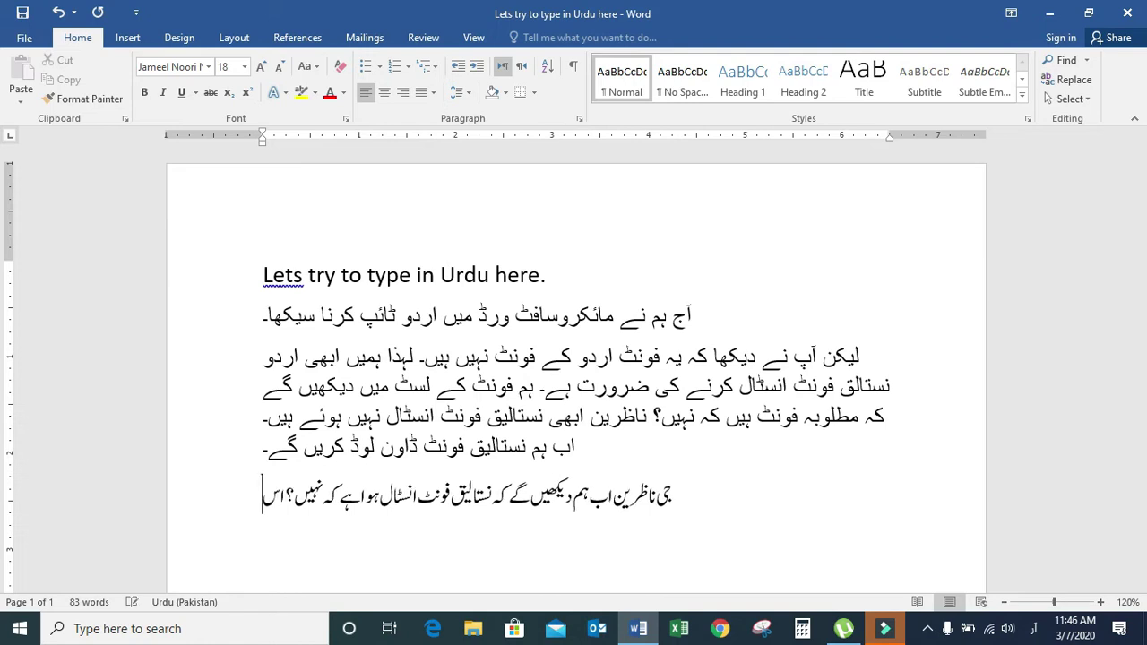
type("فونٹ کا اصل نام ہے جمیل نستالیق فونٹ")
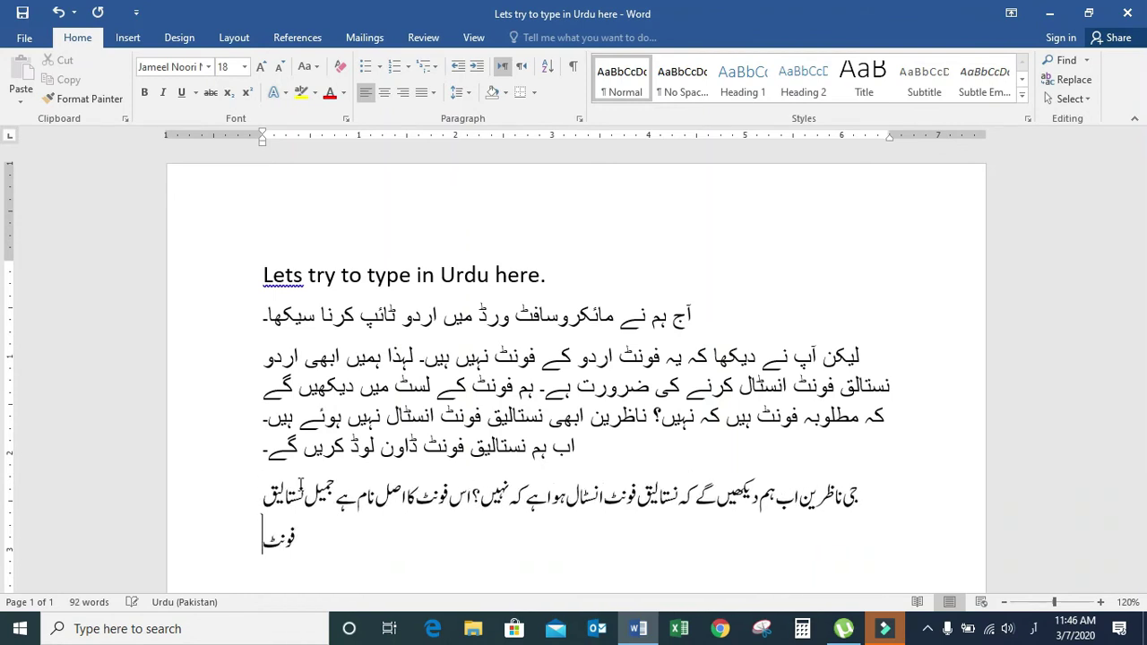
type(" ہم نے")
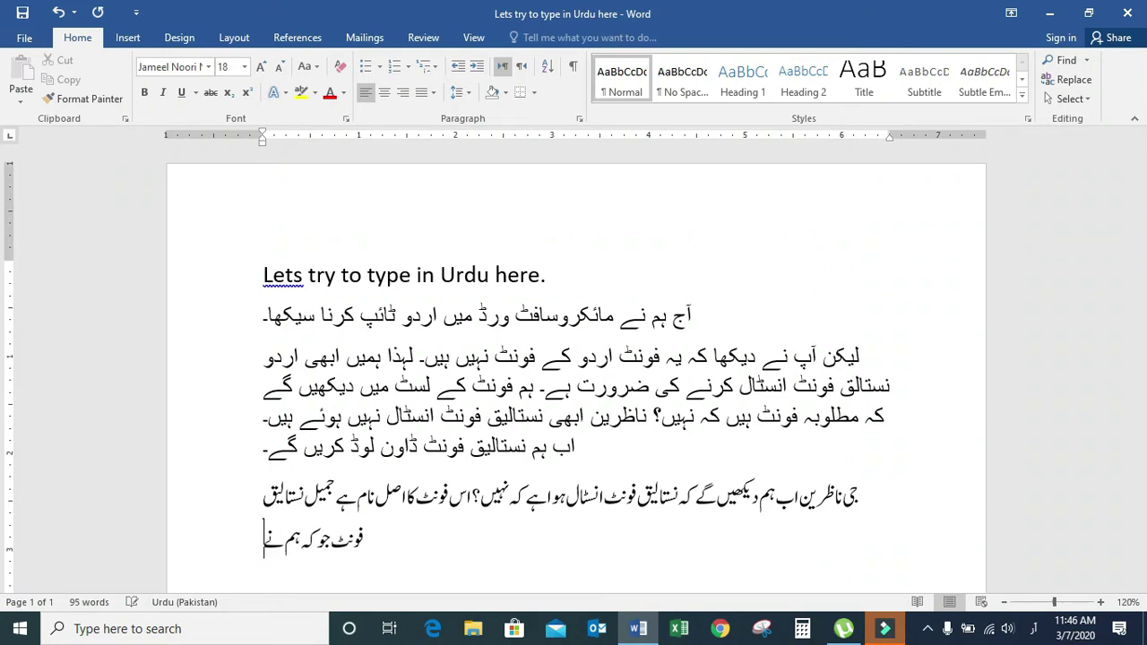
type(" اردو")
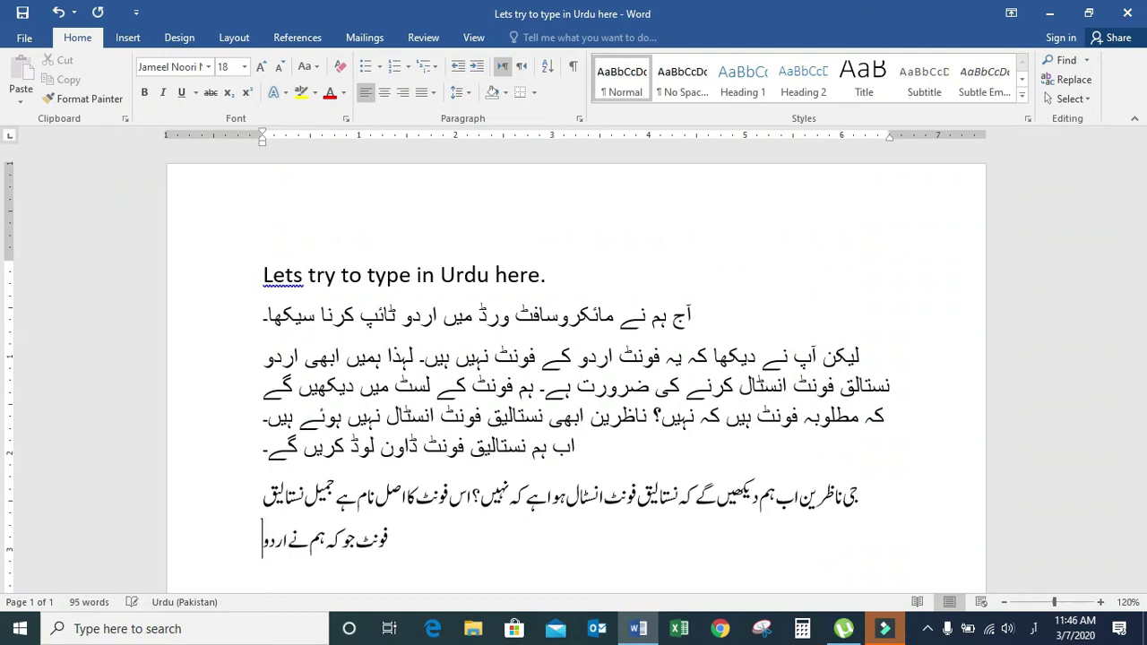
type(" انسٹالر کے بعد ڈاون لوڈ کیا اور انستال کیا۔ اب")
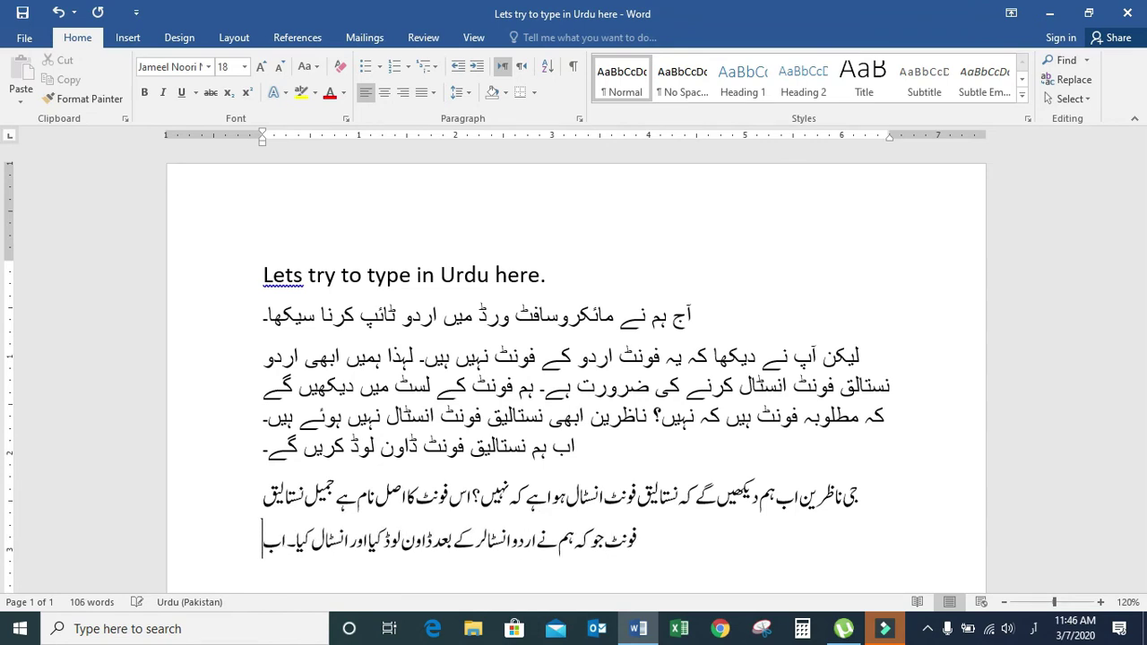
type(" اپ اس فونٹ")
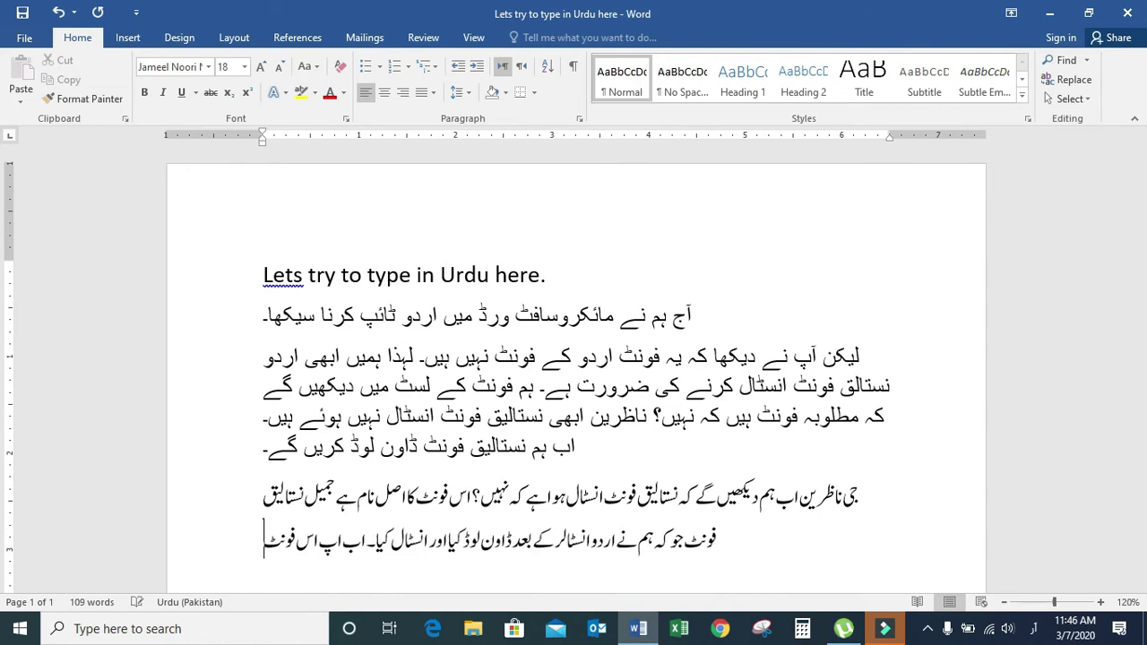
type(" میں ونڈوز کے کسی بھی پروگرام میں")
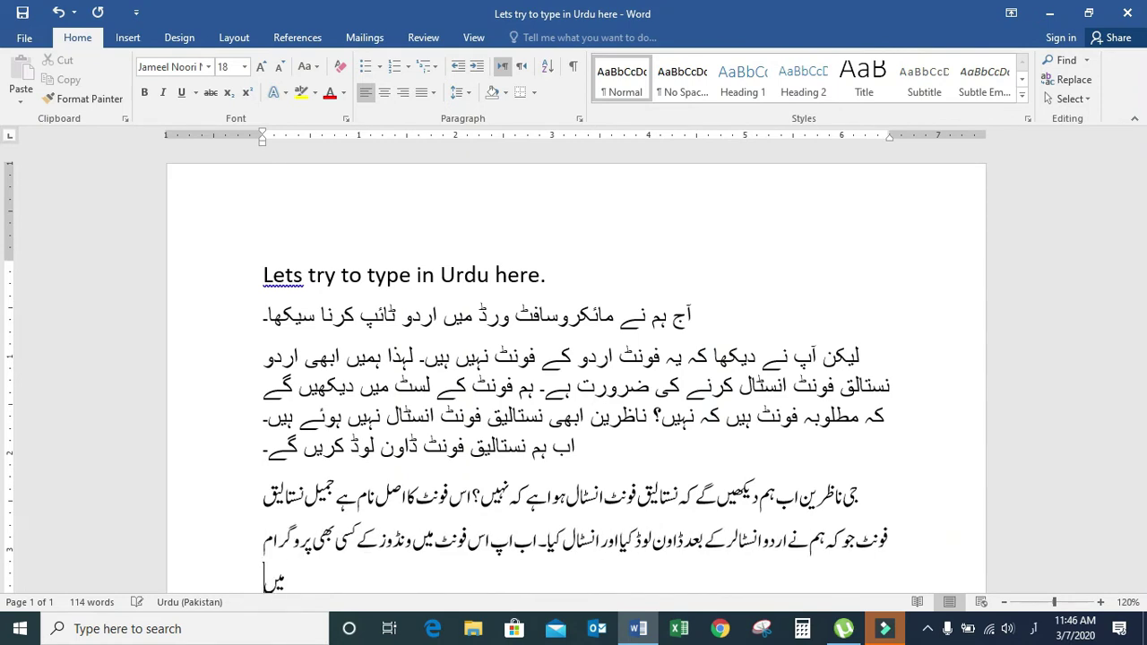
type("کتے ہیں")
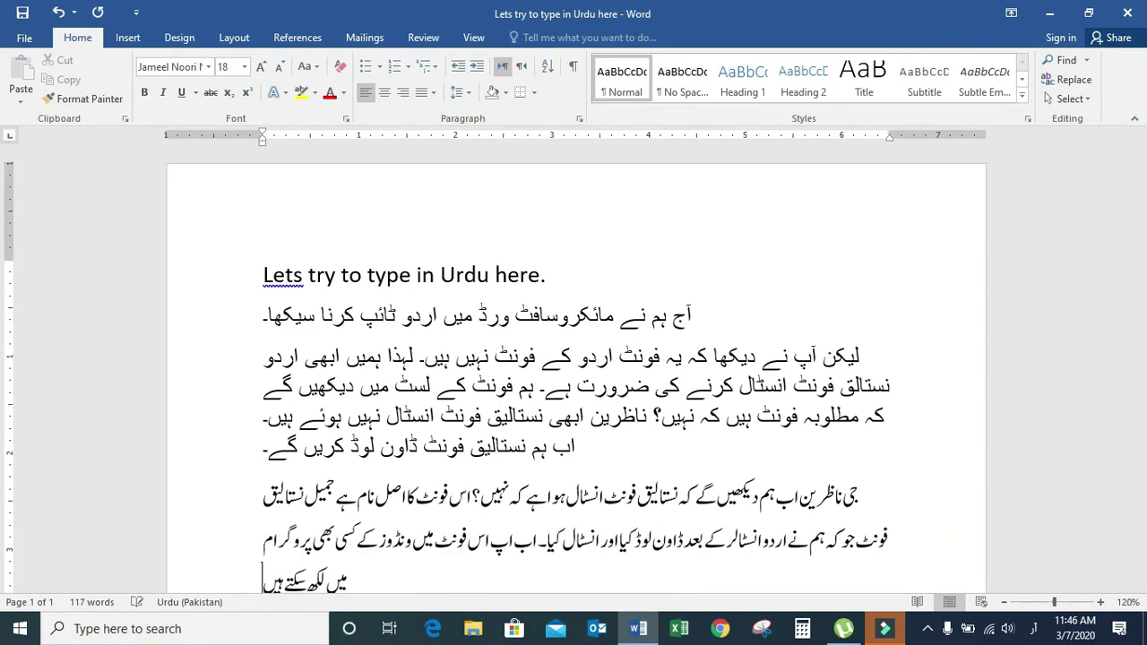
type("۔ مثلا ورڈ")
type("، ایک")
Step: Complete the Urdu paragraph naming PowerPoint and the web, like Facebook, ending with a full stop
type("، ")
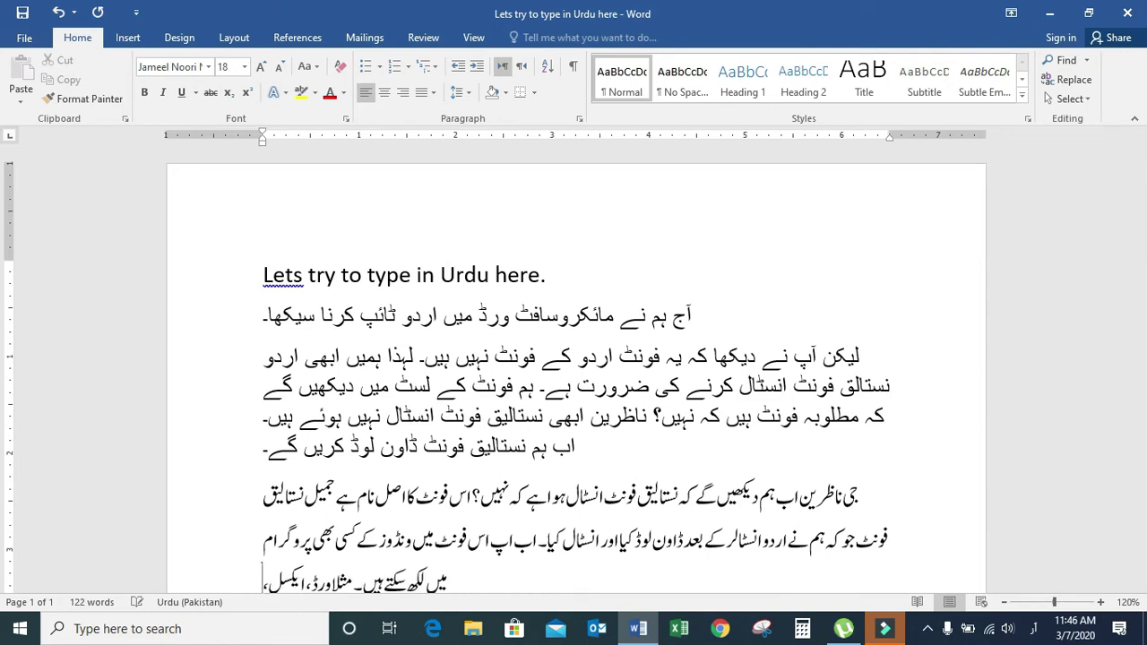
type("پاور")
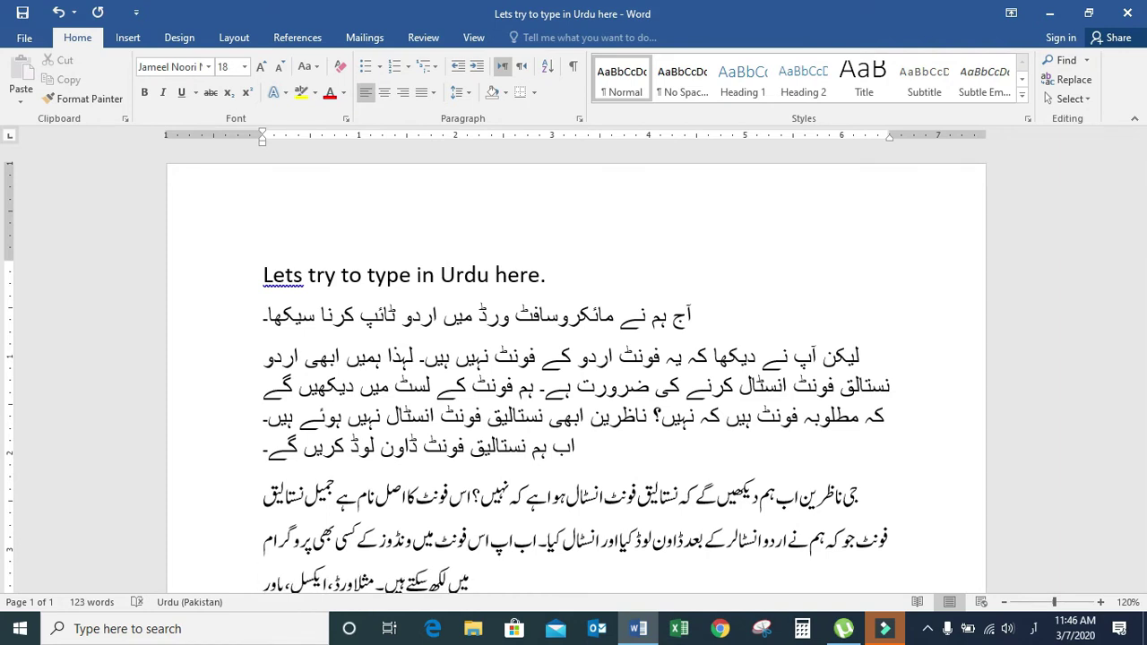
type("پ")
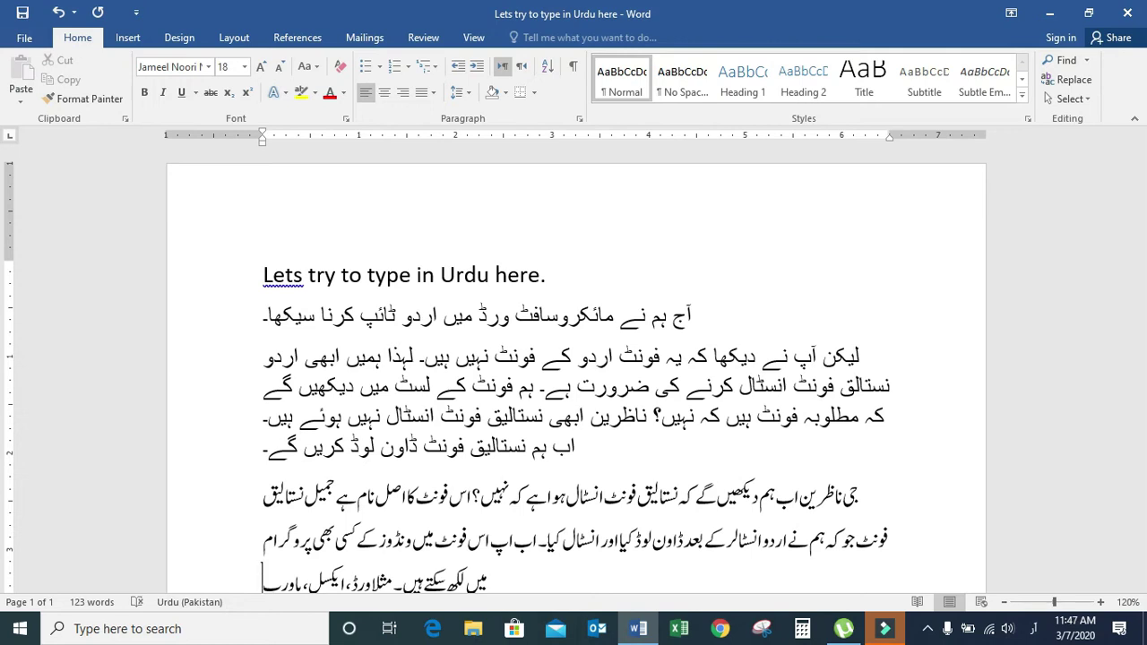
type("وئن")
key("BackSpace")
key("BackSpace")
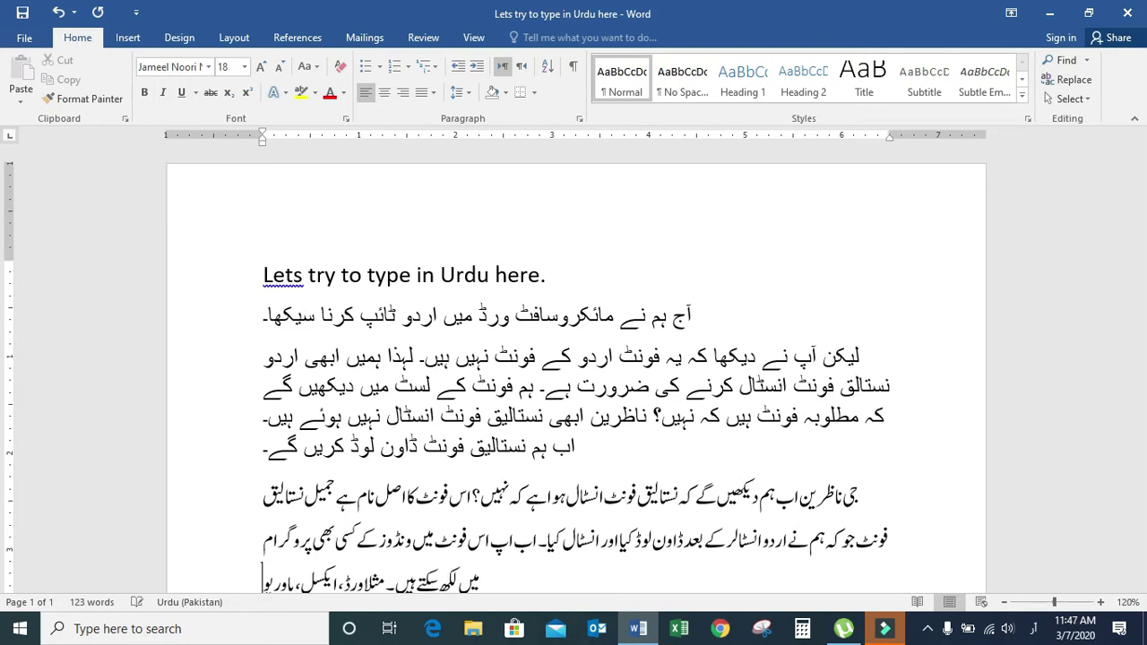
type("ائنٹ")
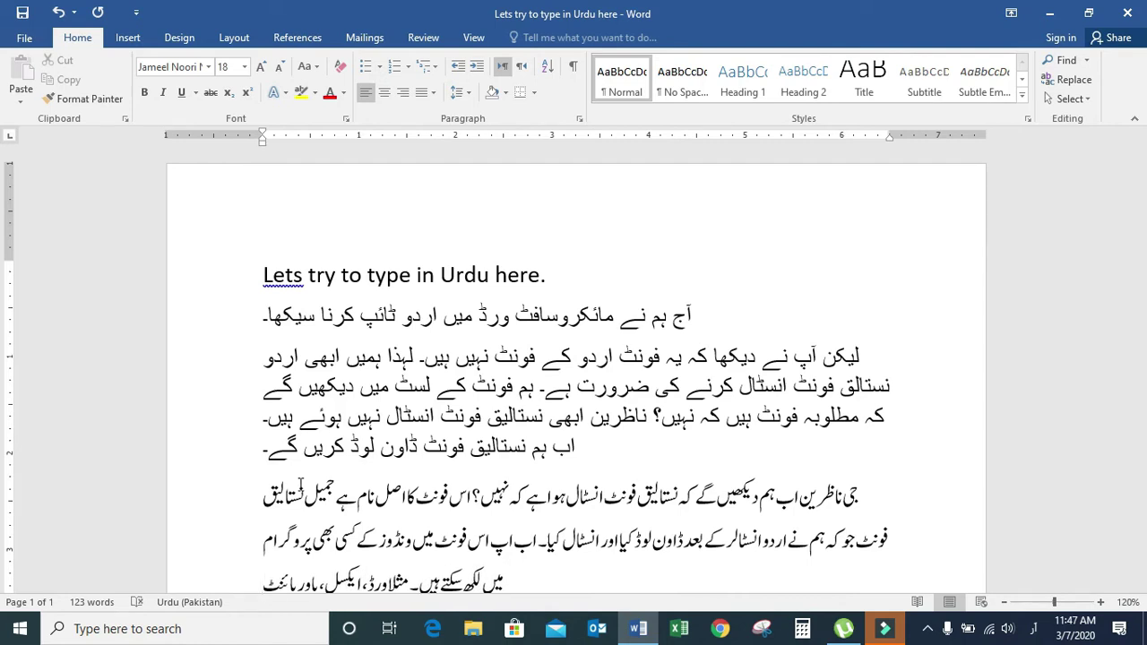
type("، اور")
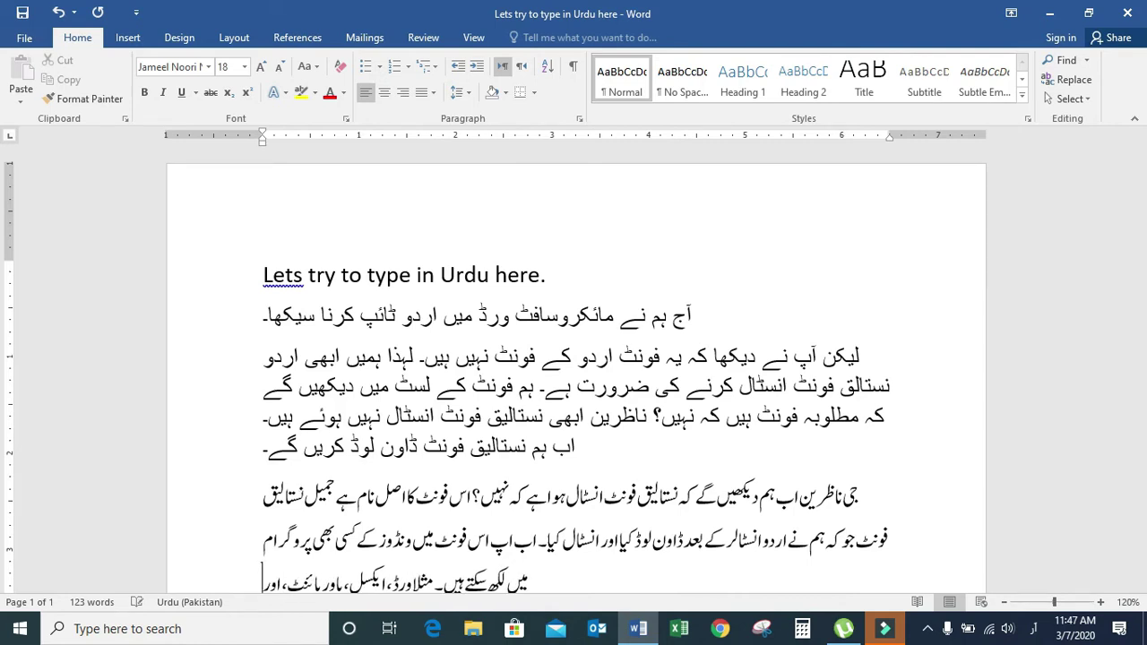
type(" ویف")
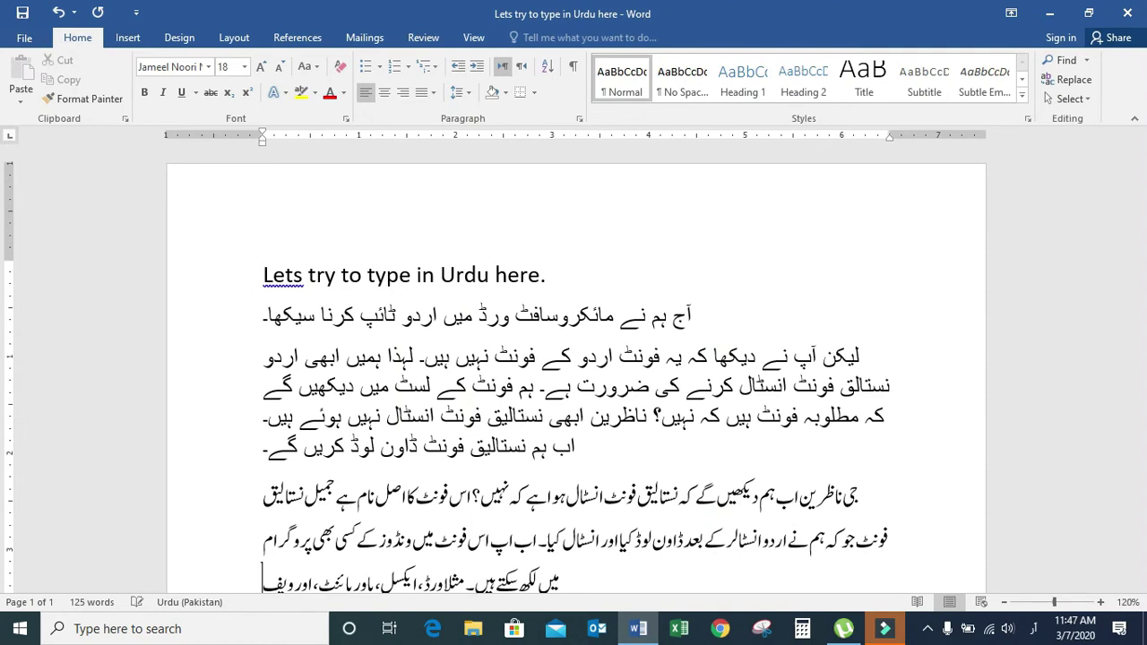
key("BackSpace")
type("ب میں")
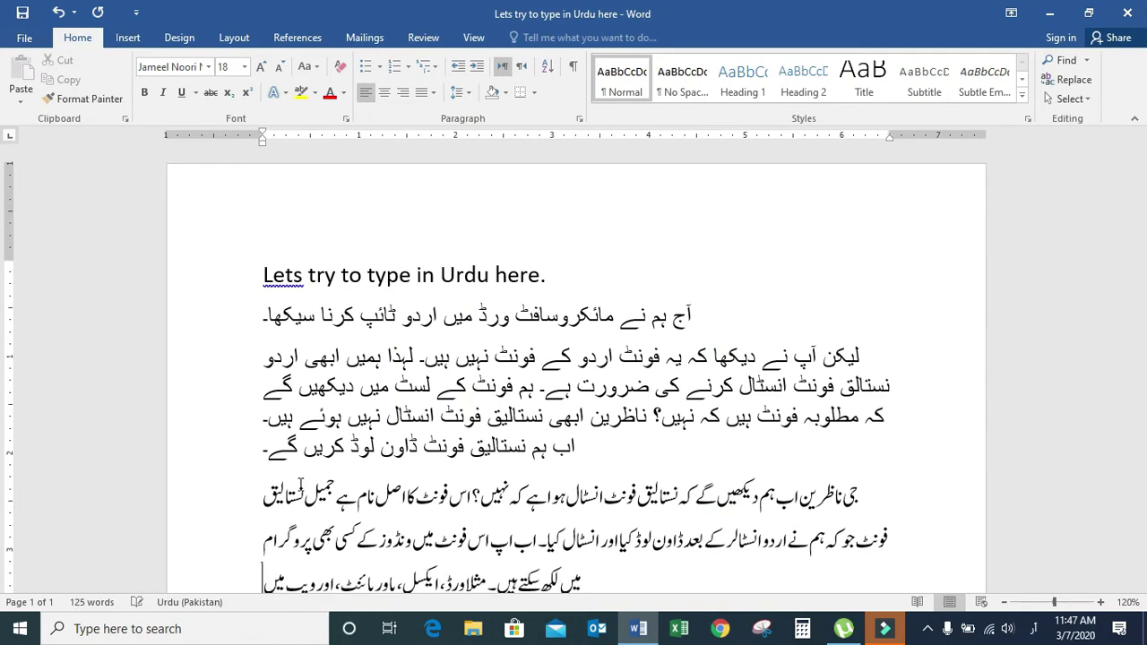
type(" بھی مثلا فیس بک")
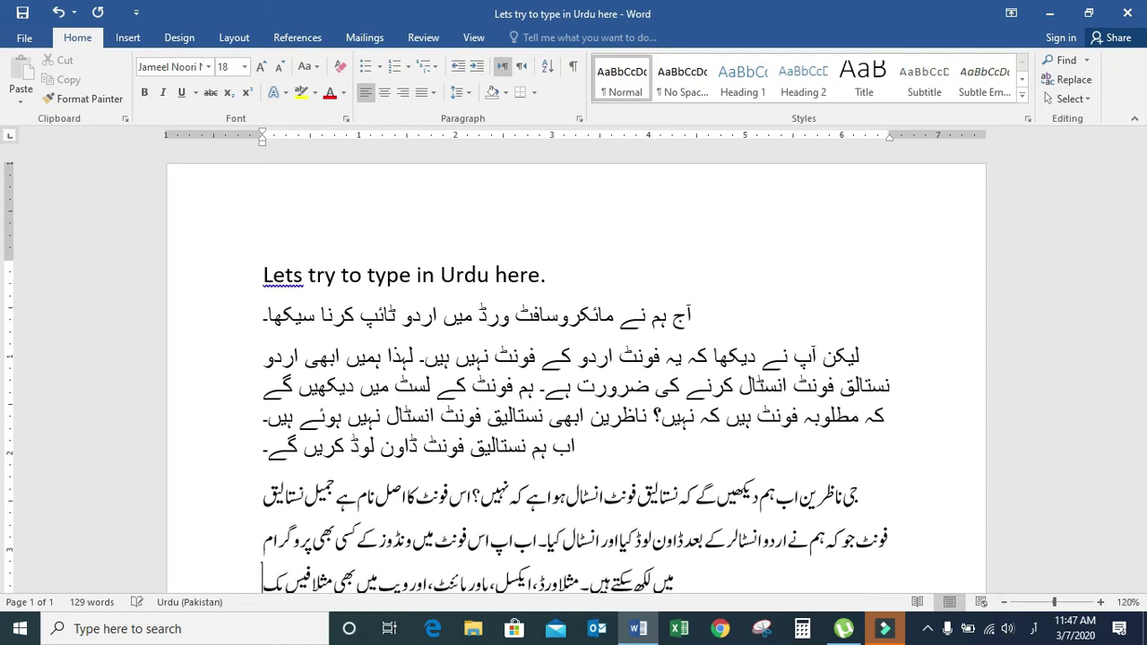
type(" وغیرہ۔ اب ہم تمام میں اردو لکھنے کی کوشش کر")
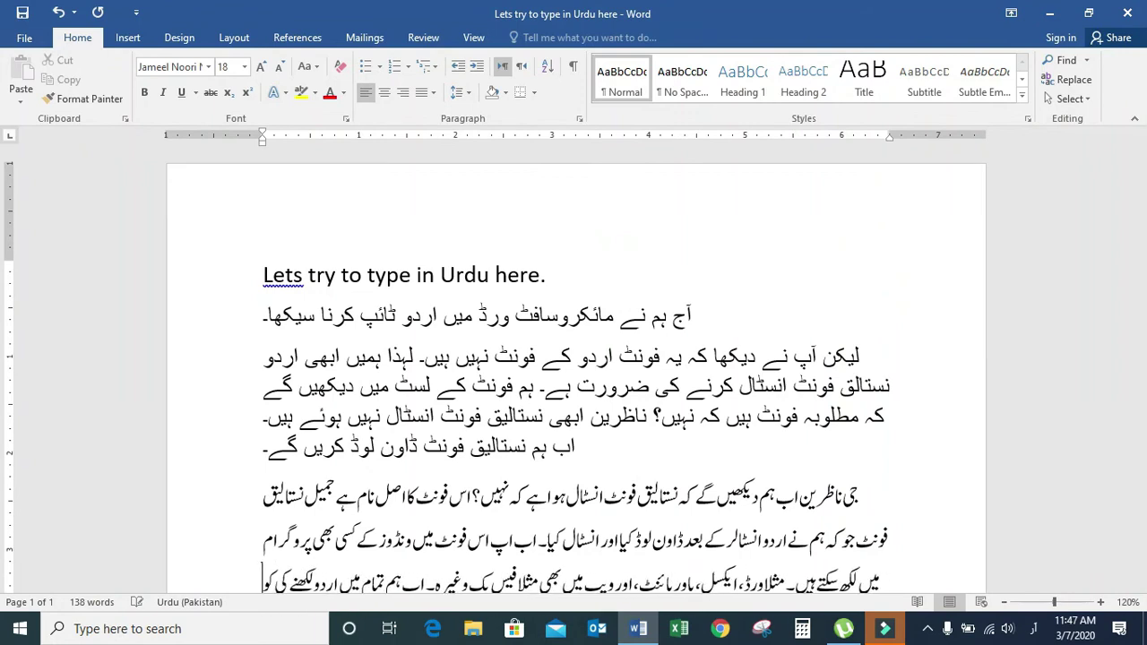
type(" کریں گے۔")
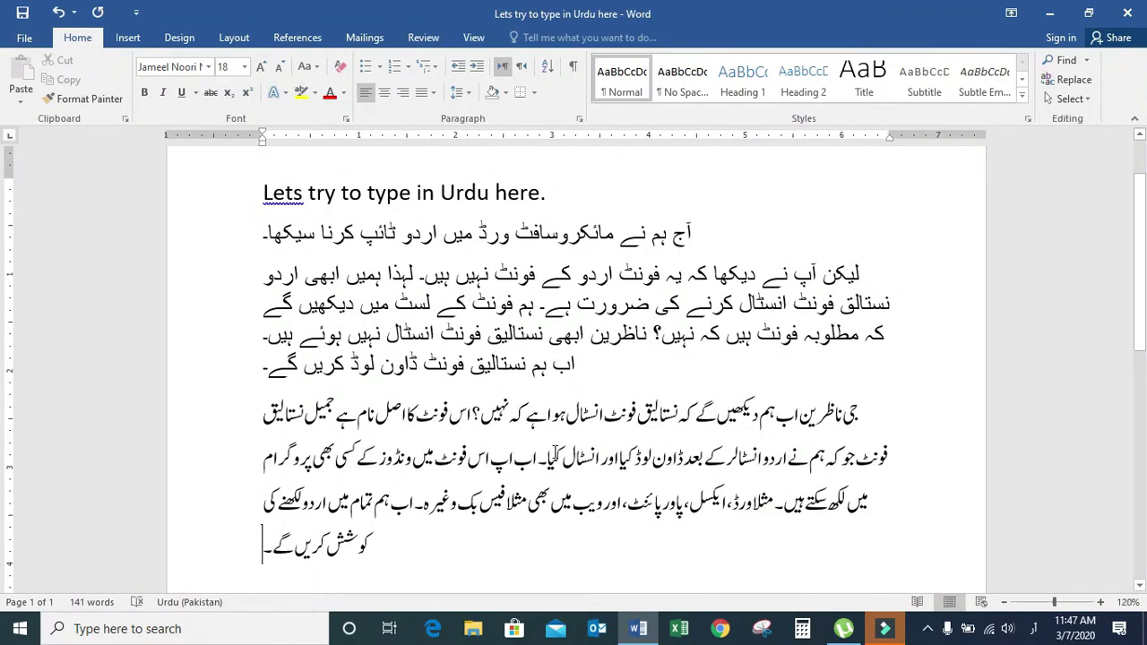
mouse_move(1139, 283)
left_mouse_down()
mouse_move(1144, 421)
mouse_move(1143, 387)
left_mouse_up()
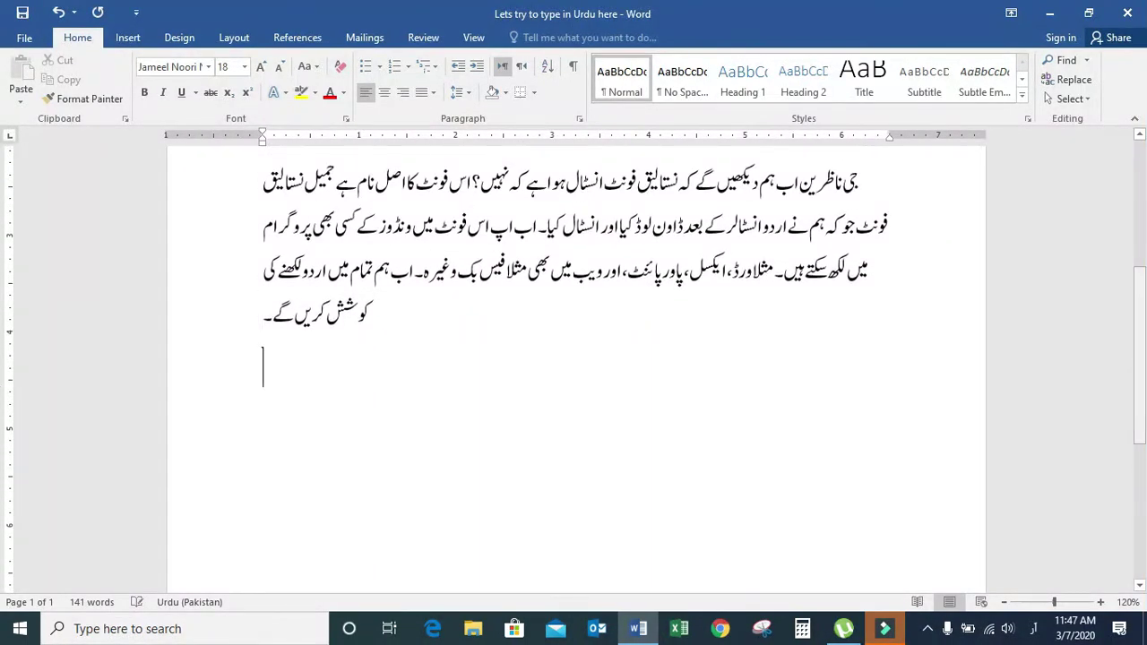
Step: Insert a 5-column table below the paragraph, extend it to three rows, and select all cells
left_click(232, 40)
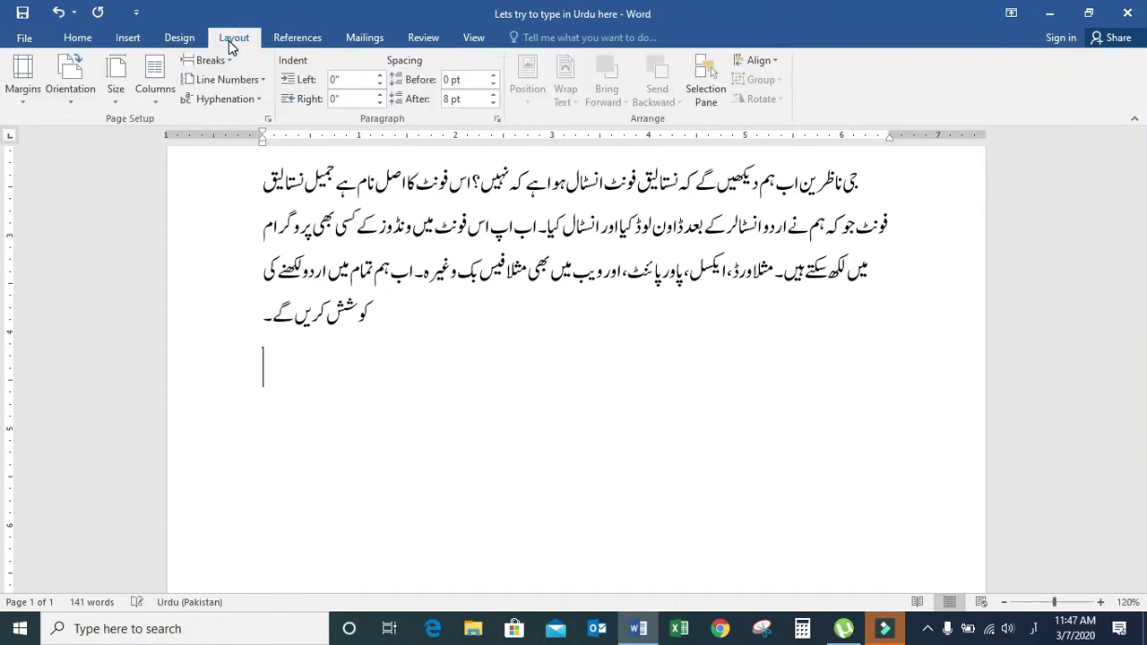
left_click(130, 40)
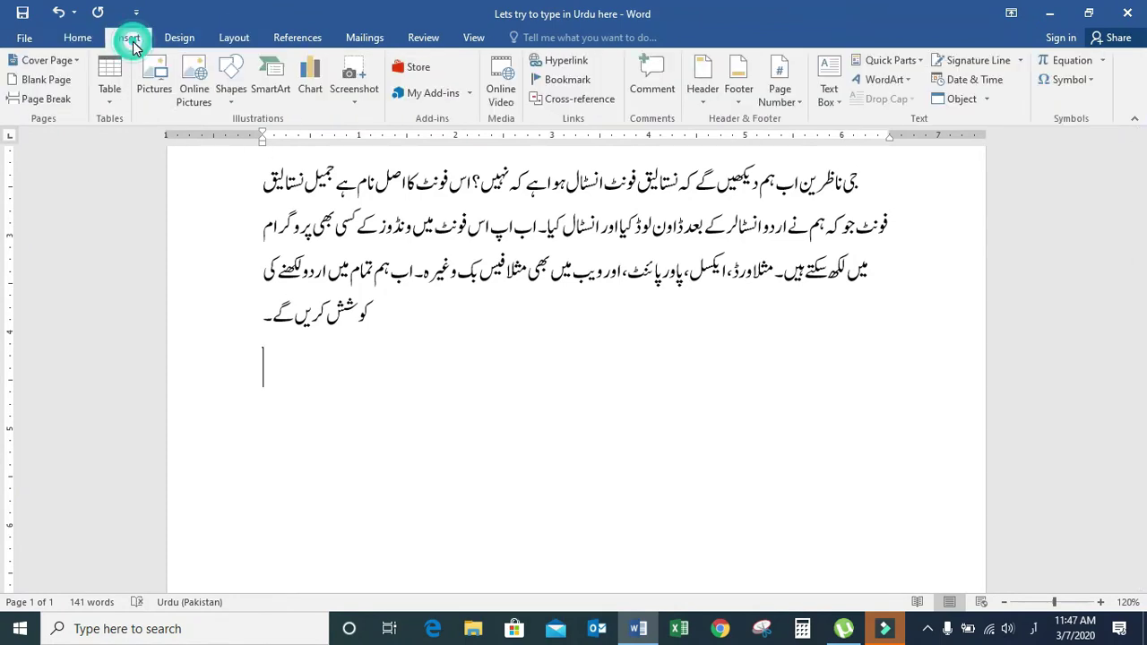
left_click(109, 85)
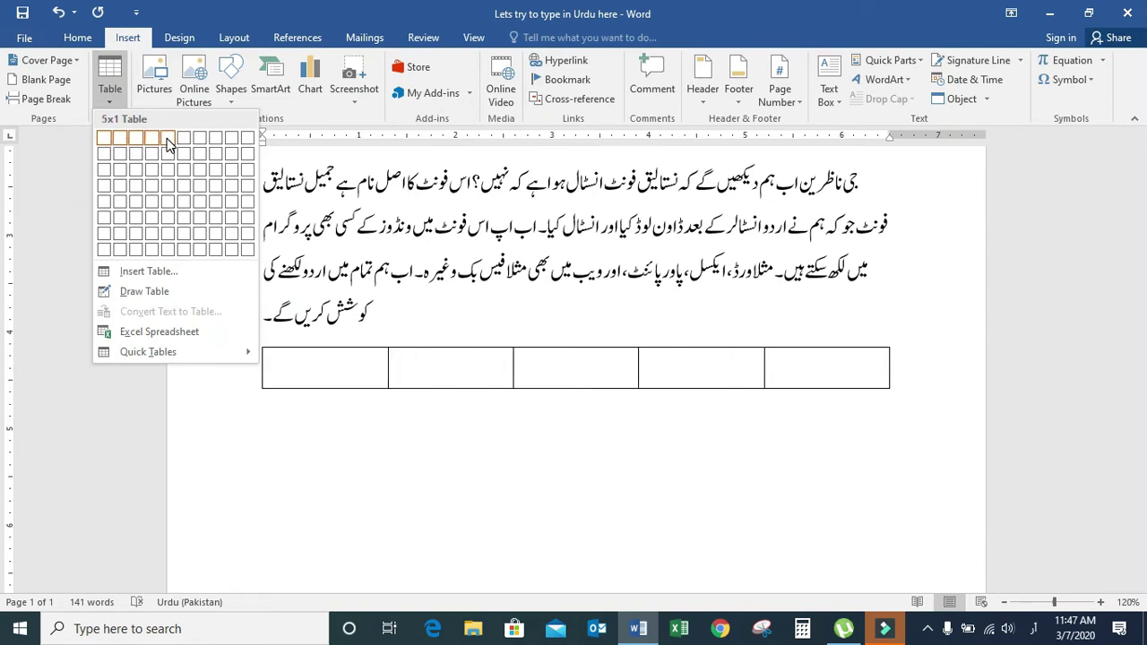
left_click(173, 143)
left_click(174, 144)
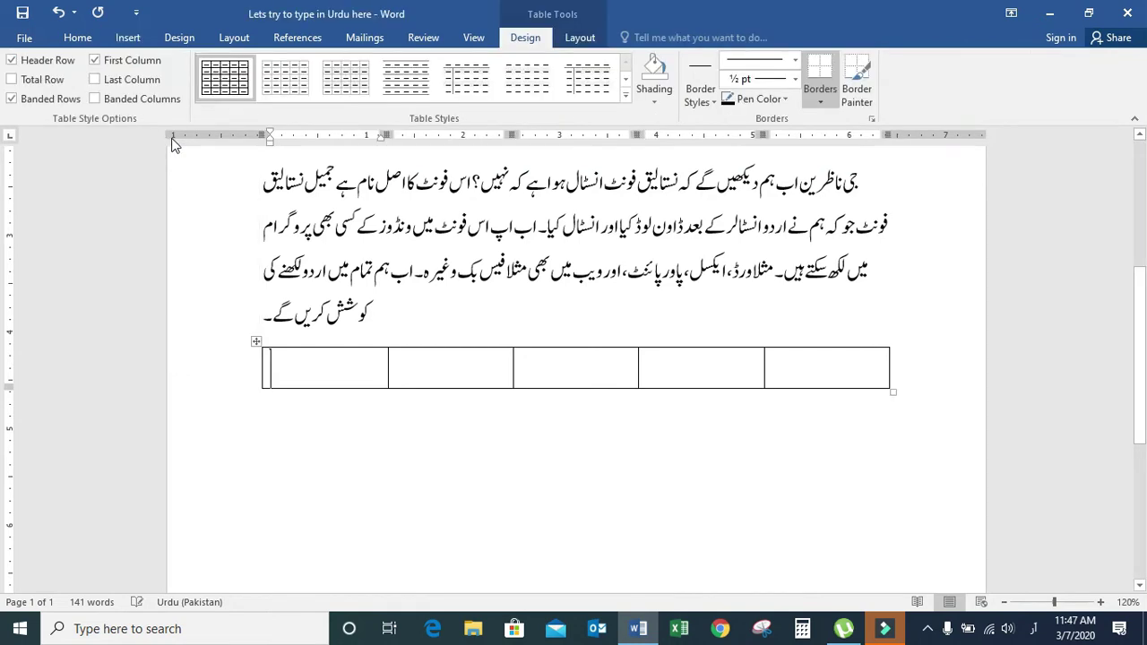
key("Tab")
key("Tab")
key("Tab")
key("Tab")
key("Tab")
key("Tab")
key("Tab")
key("Tab")
left_click(818, 370)
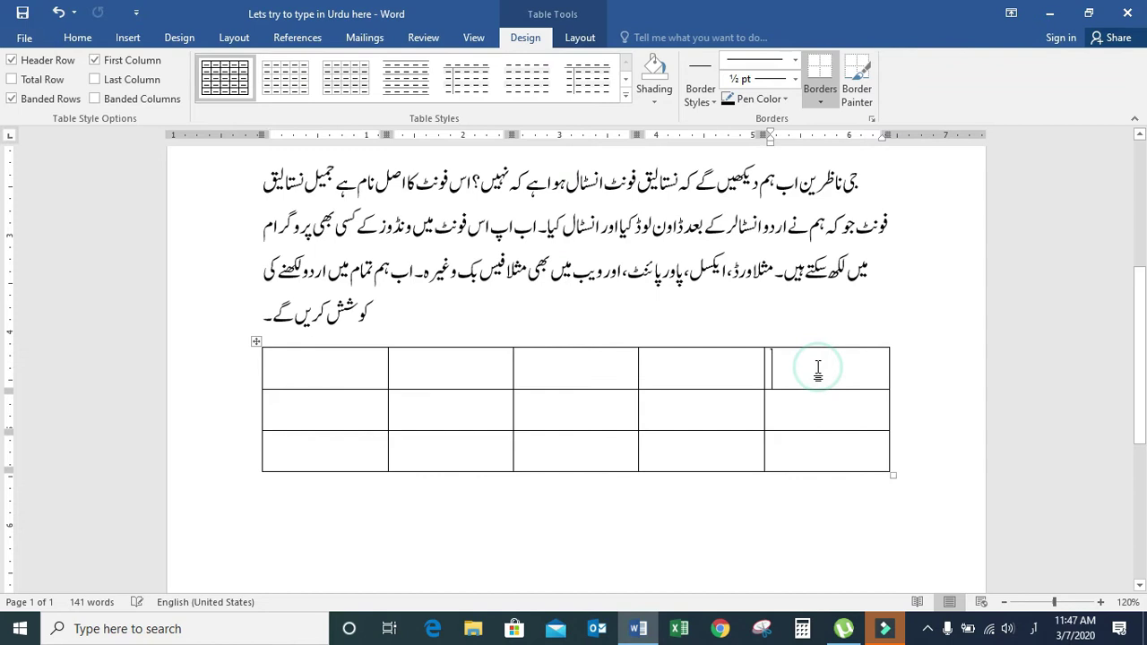
left_click_drag(331, 380, 794, 454)
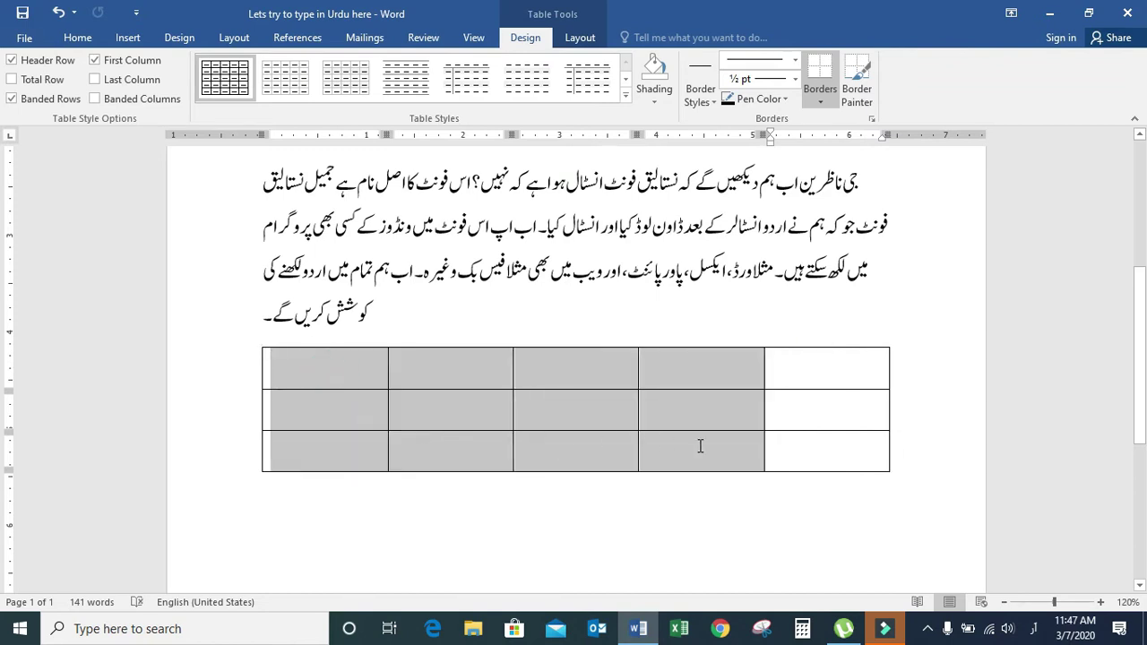
Step: Right-align the table text and enter the headings نمبر شمار and تفصیل
left_click(78, 39)
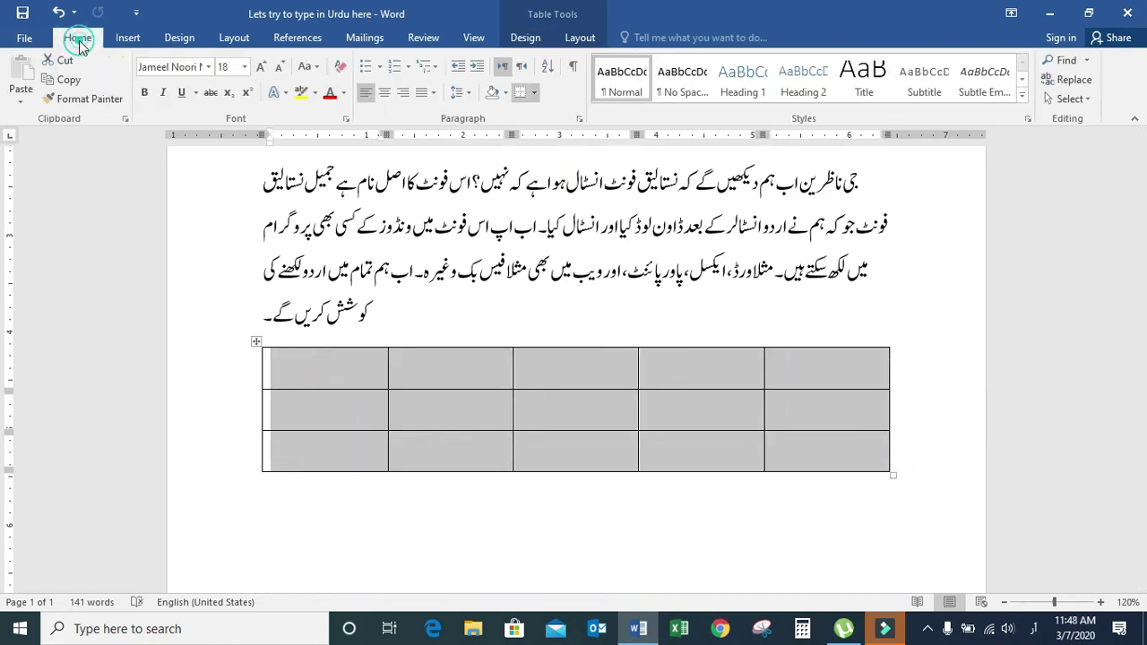
left_click(403, 93)
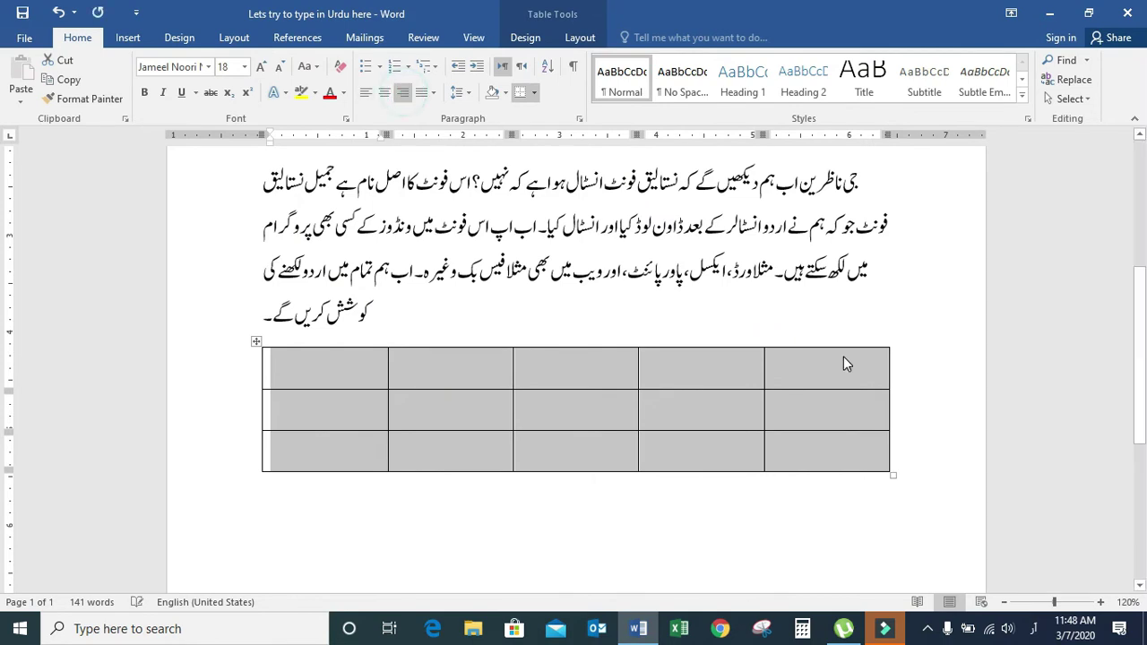
left_click(841, 372)
type("مبر شمار")
key("Tab")
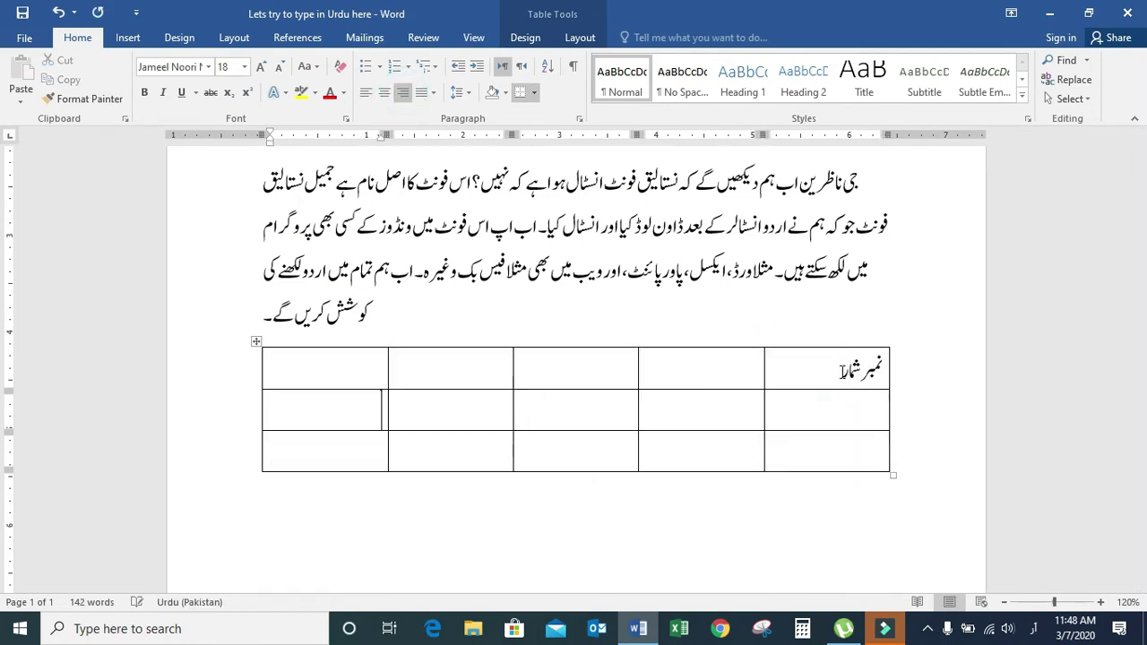
left_click(660, 374)
type("تفصیل")
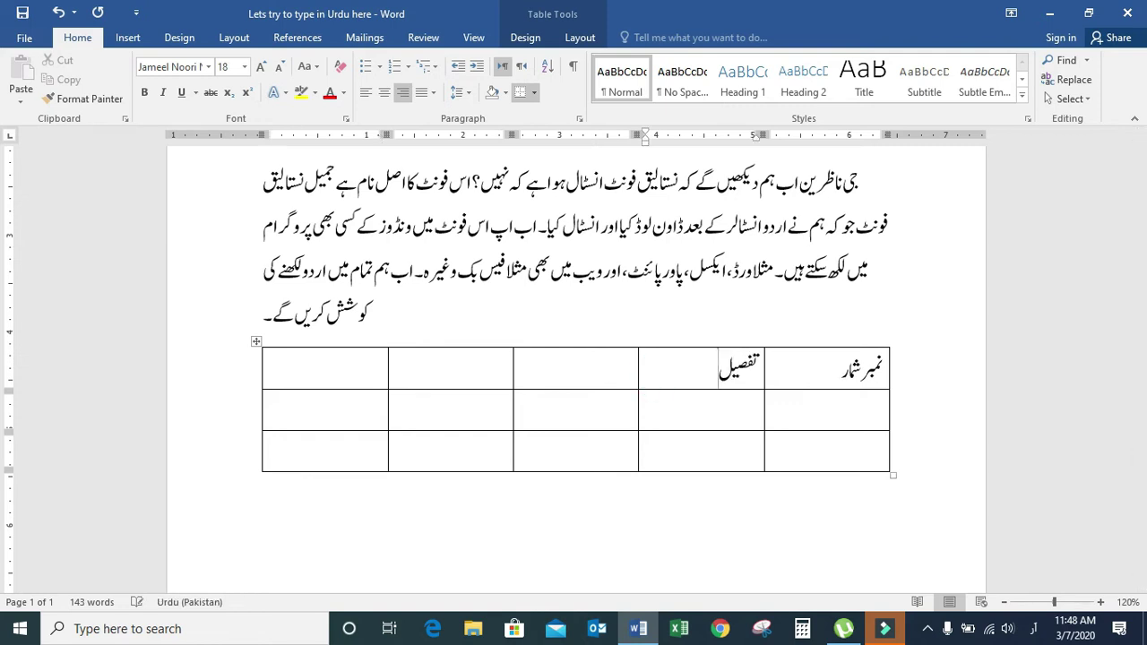
Step: Add the remaining headings تعداد, نرخ and رقم to the top row
left_click(591, 376)
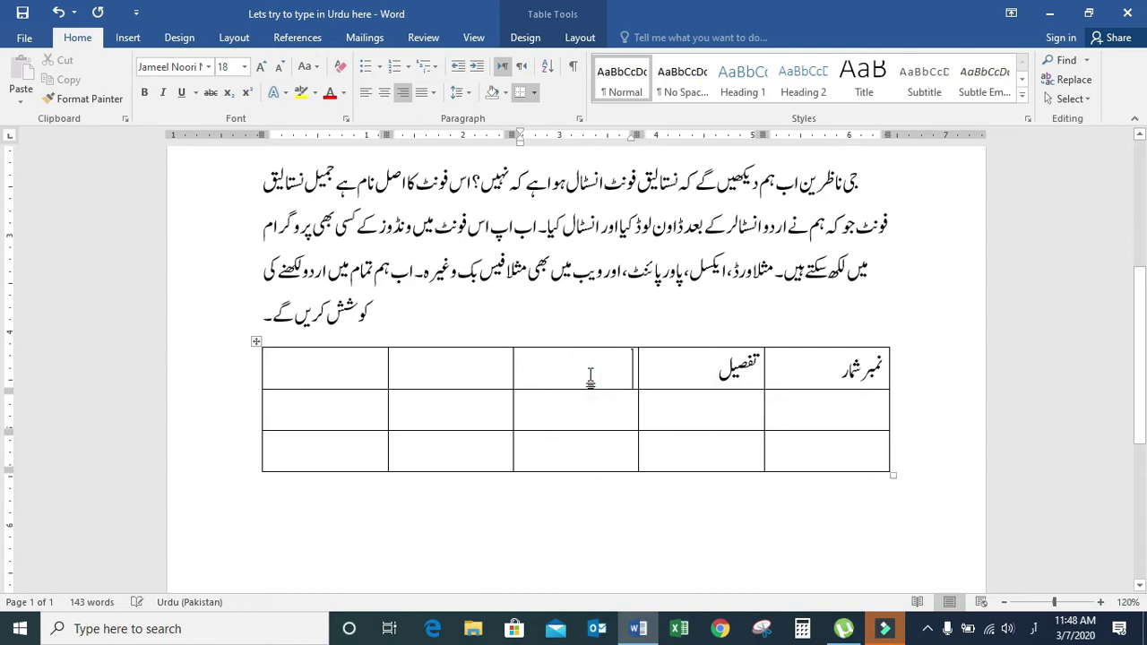
type("تعداد")
left_click(480, 374)
type("نرخ")
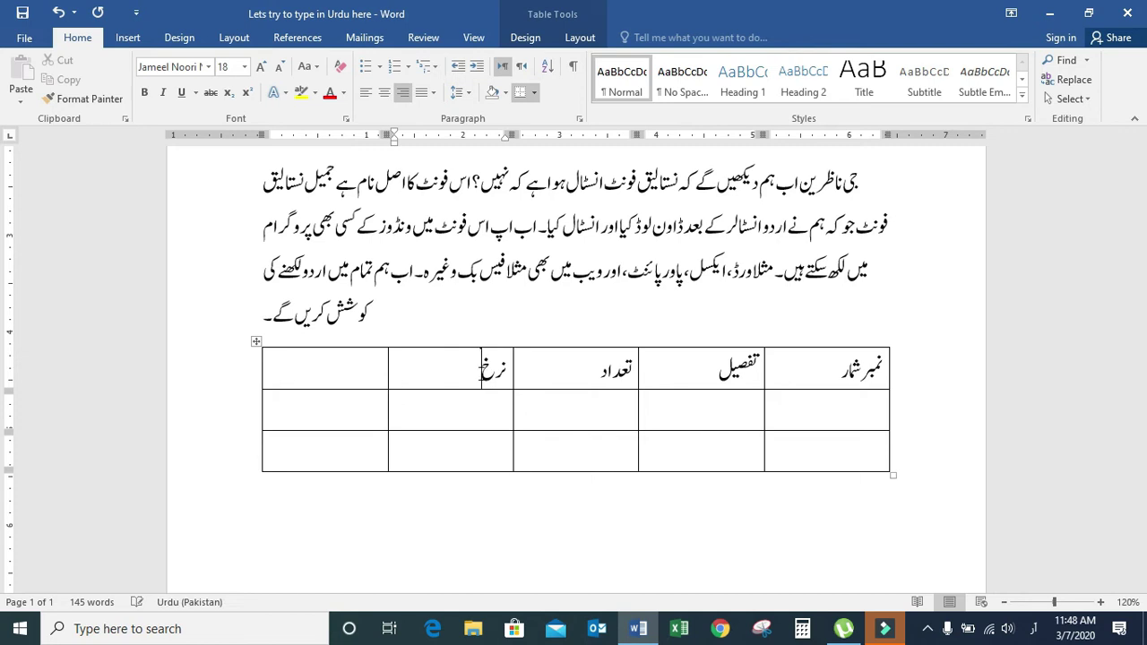
key("shift+Tab")
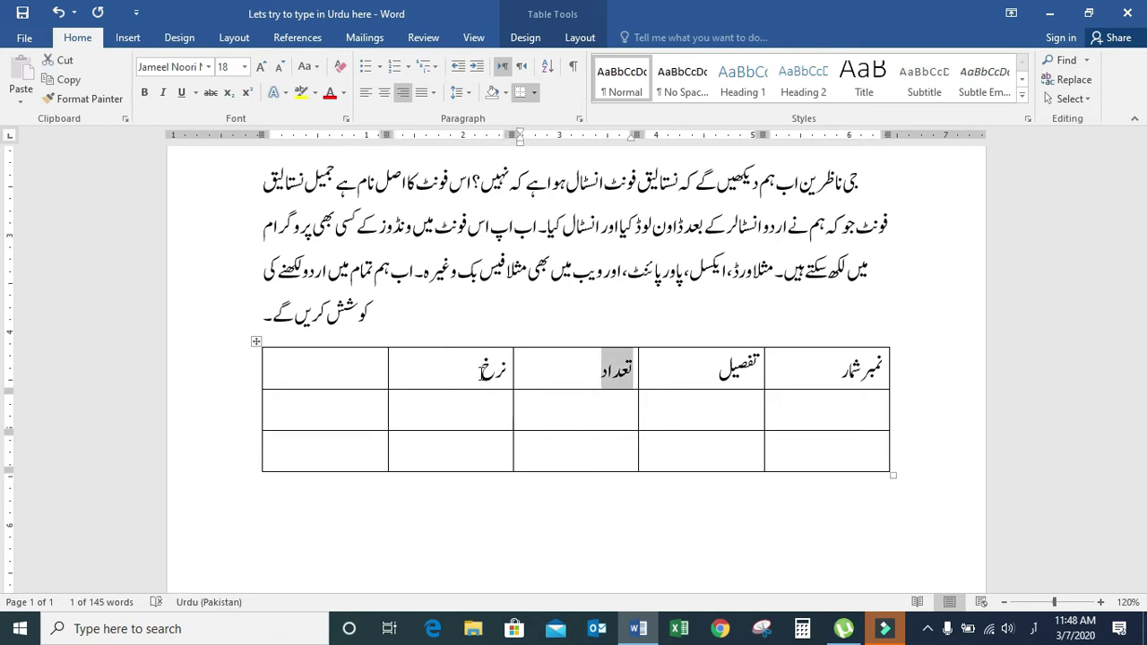
left_click(359, 370)
type("رقم")
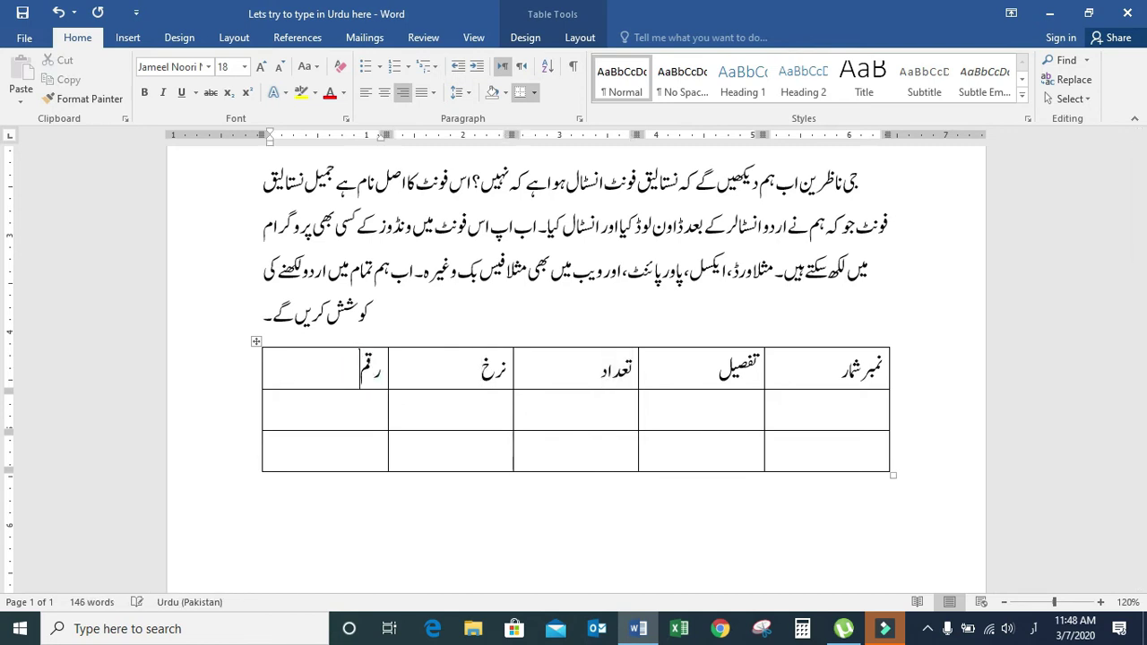
left_click(929, 634)
left_click(929, 556)
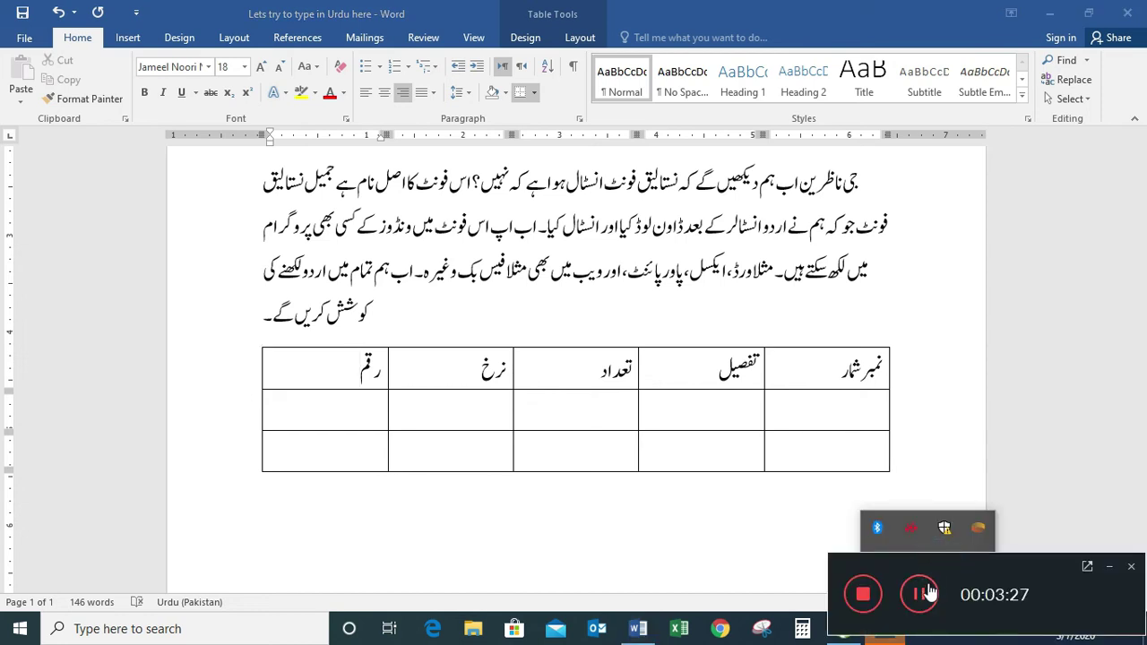
Step: Centre the header row and widen the تفصیل column by narrowing نمبر شمار and تعداد
left_click(842, 406)
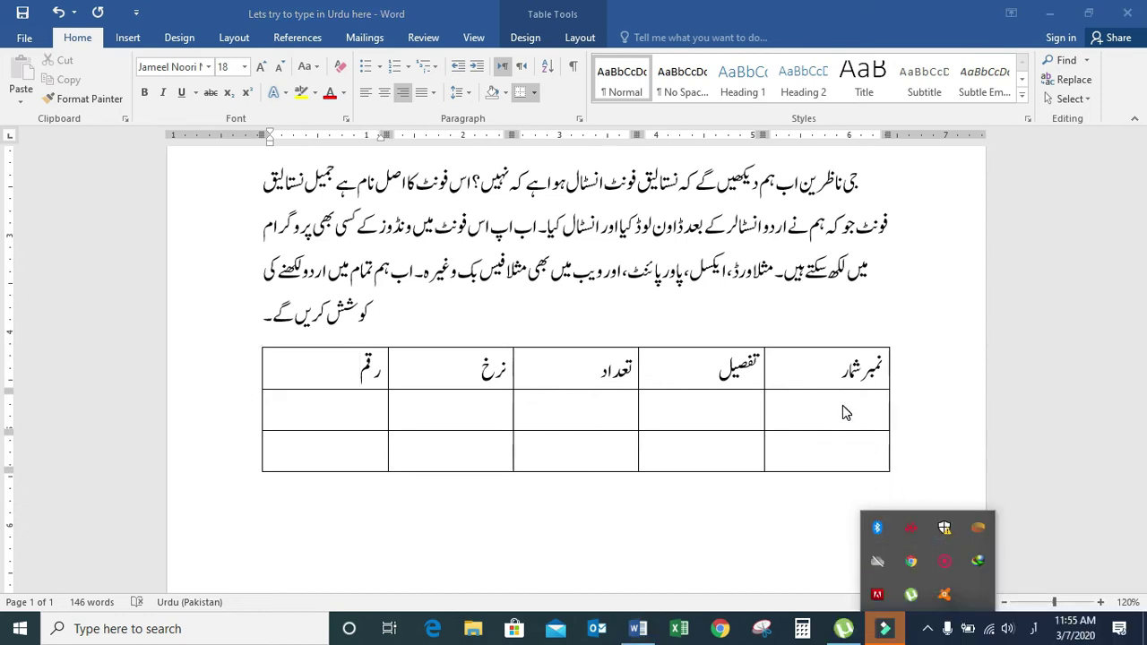
left_click(844, 408)
left_click(849, 412)
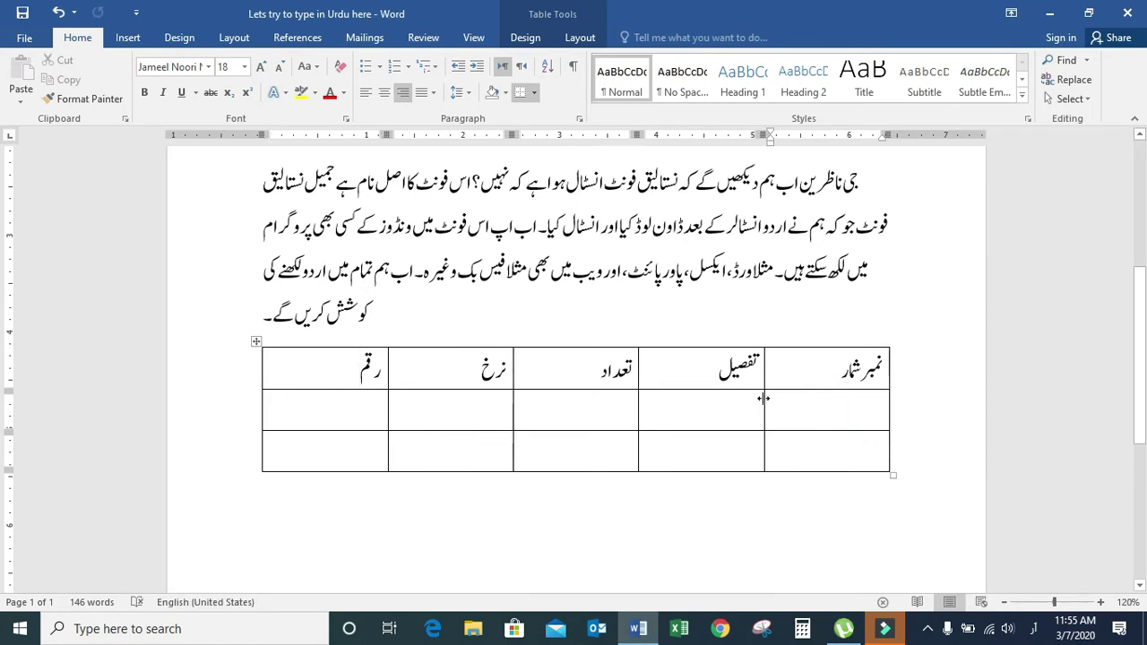
left_click_drag(763, 400, 833, 401)
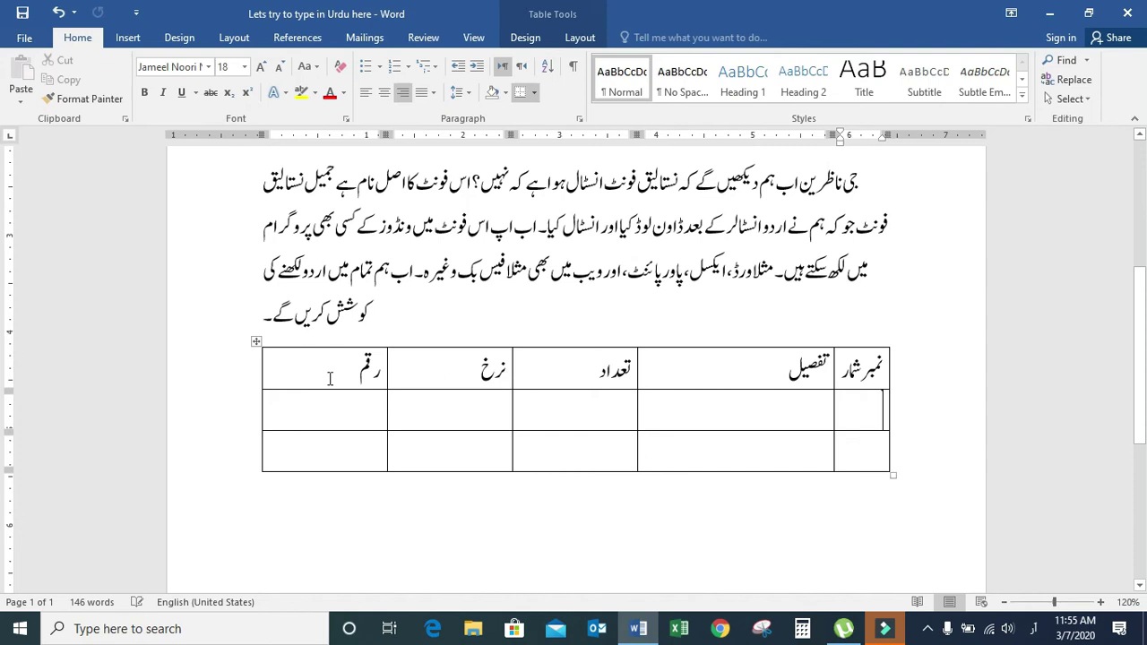
left_click_drag(284, 373, 862, 369)
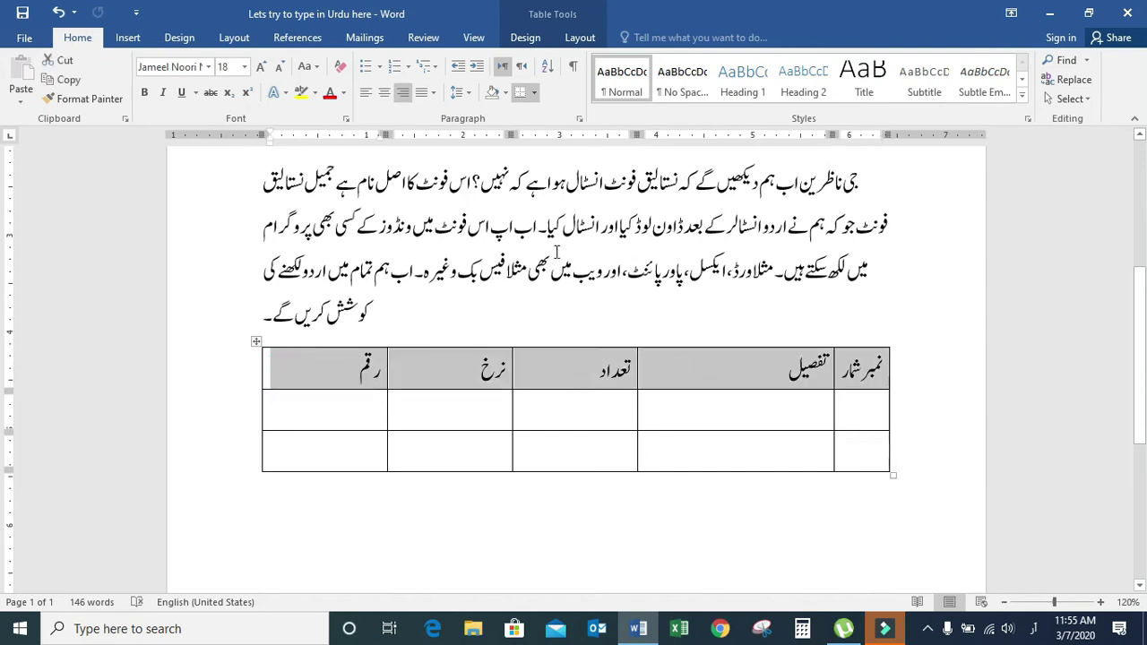
left_click(386, 93)
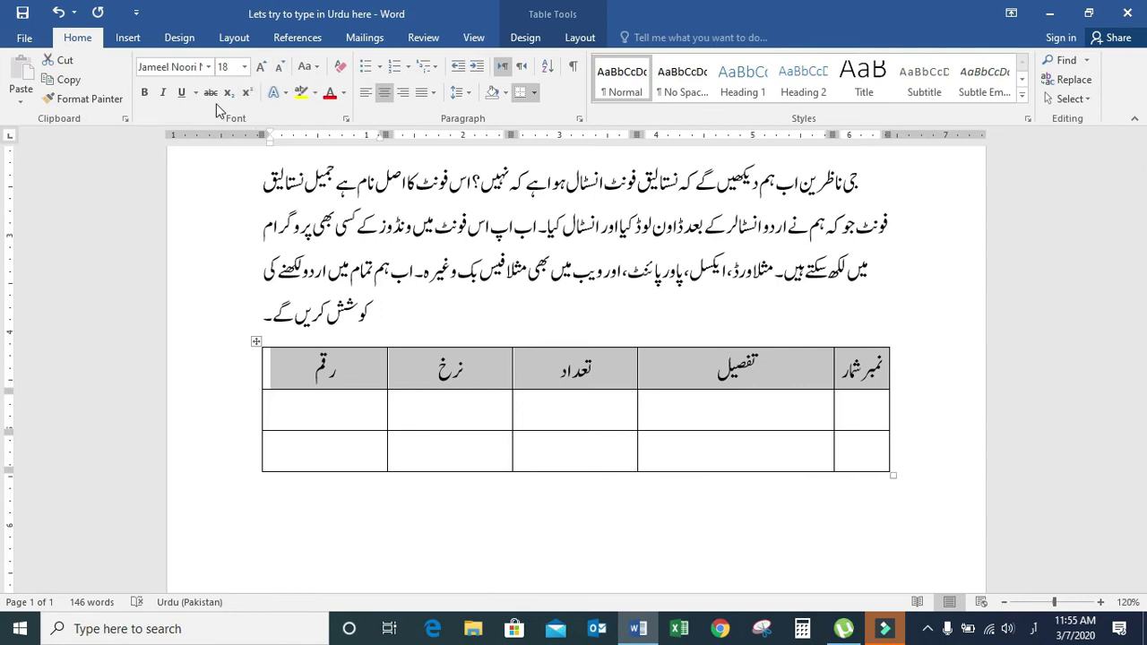
left_click(548, 409)
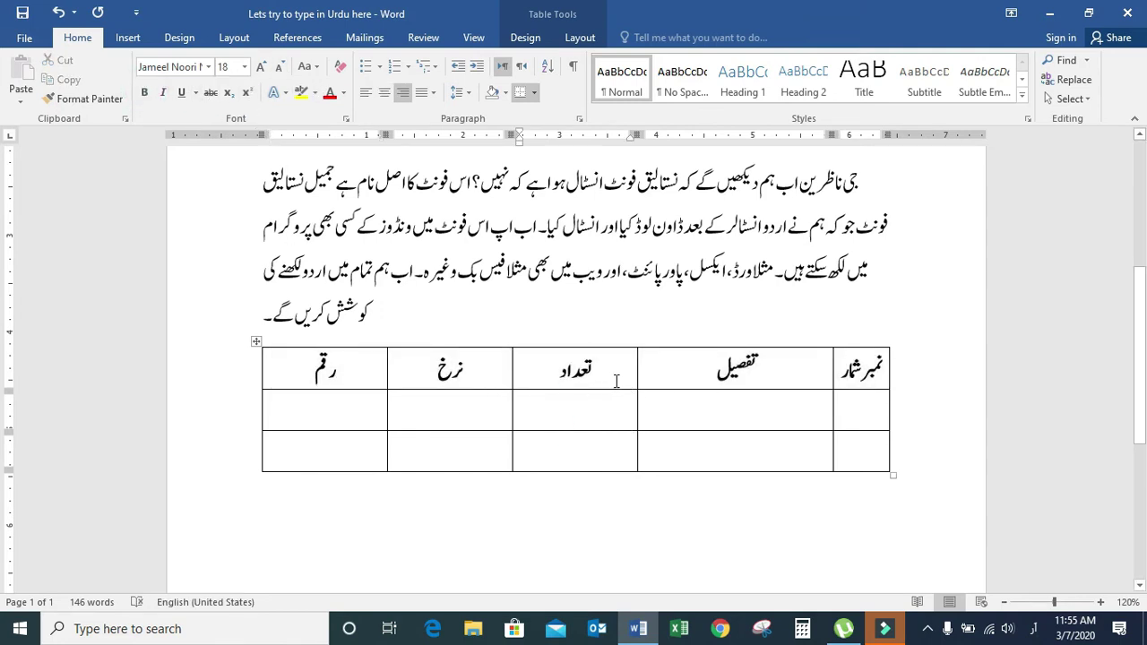
left_click_drag(635, 377, 558, 378)
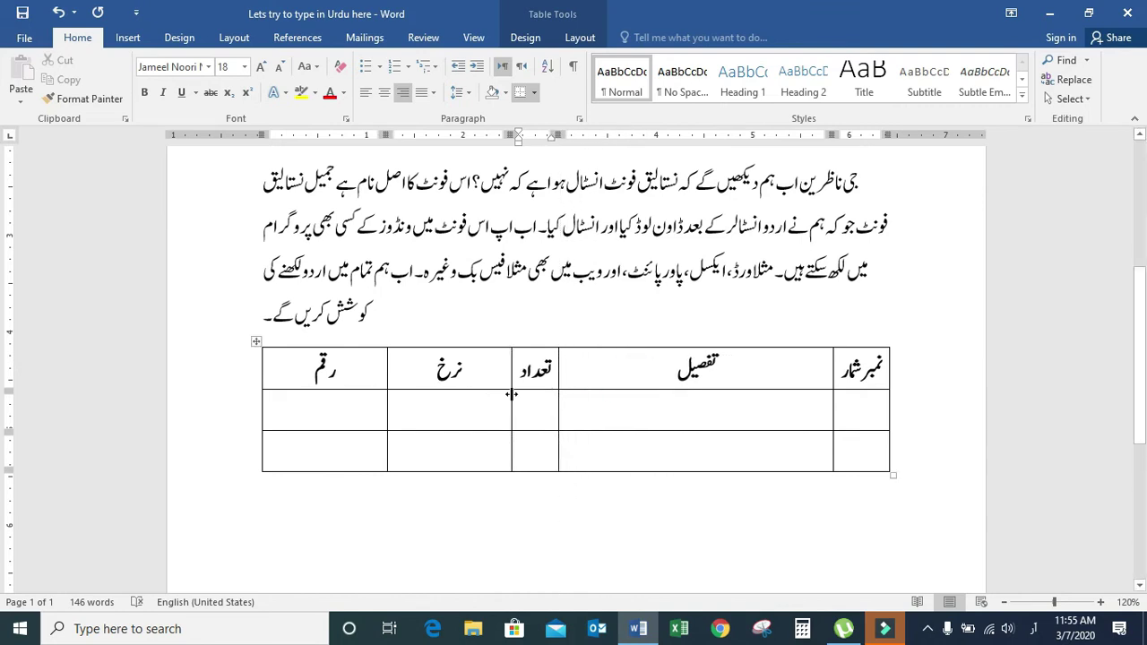
Step: Fill the first item row: 1, آکسفورڈ سائنس بک برائے کلاس 3, 10, 500, 5000
left_click(877, 412)
type("1")
left_click(763, 412)
type("آکسفورڈ")
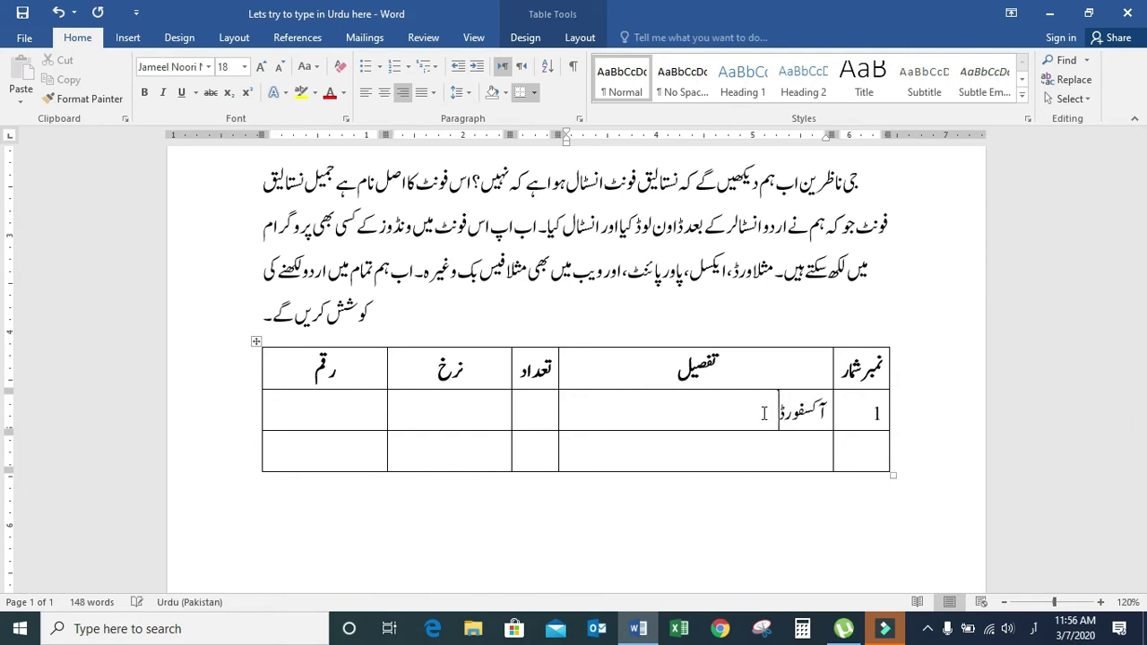
type(" سا")
type("ئنس بک برائے کلاس 3")
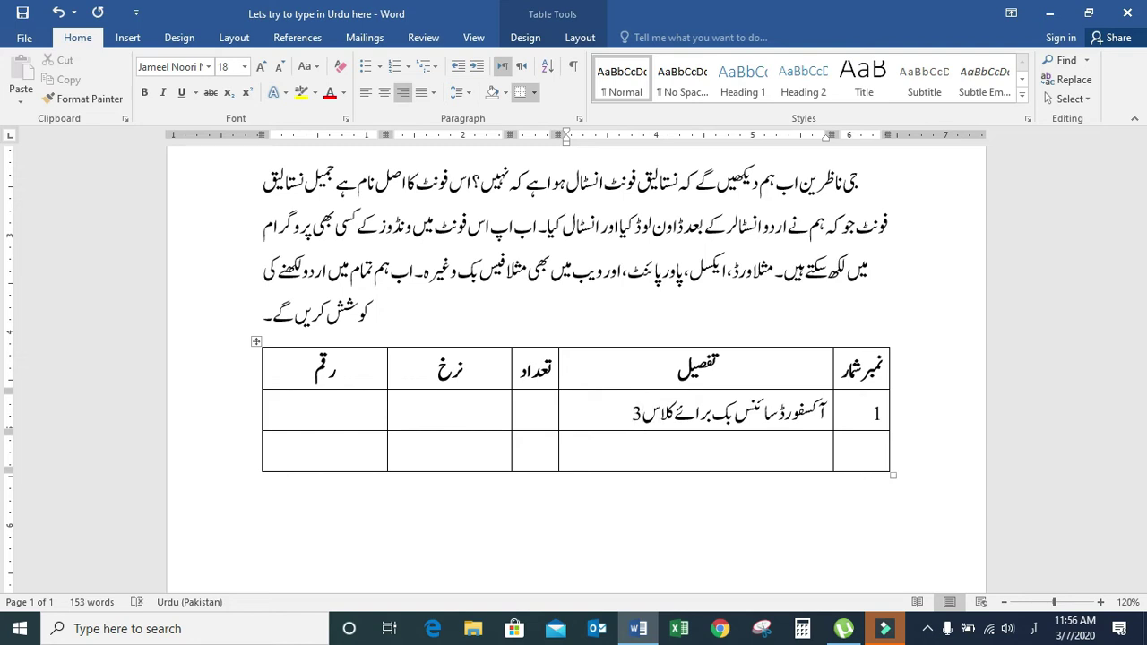
key("shift+Tab")
left_click(542, 413)
type("10")
left_click(438, 417)
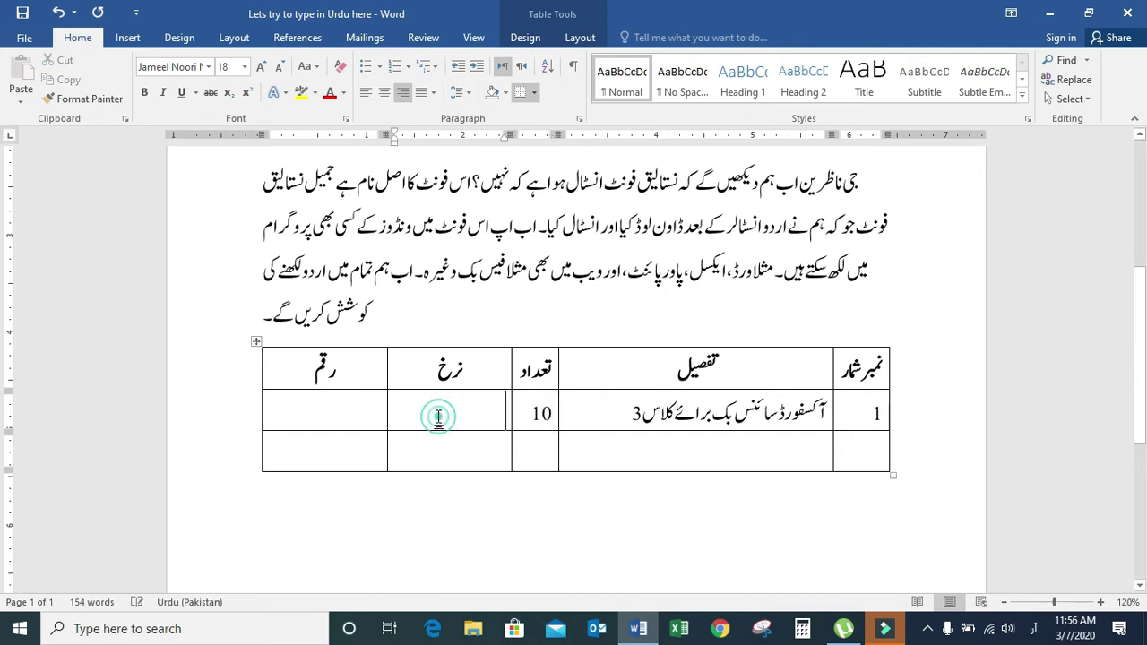
type("500۔")
type("00")
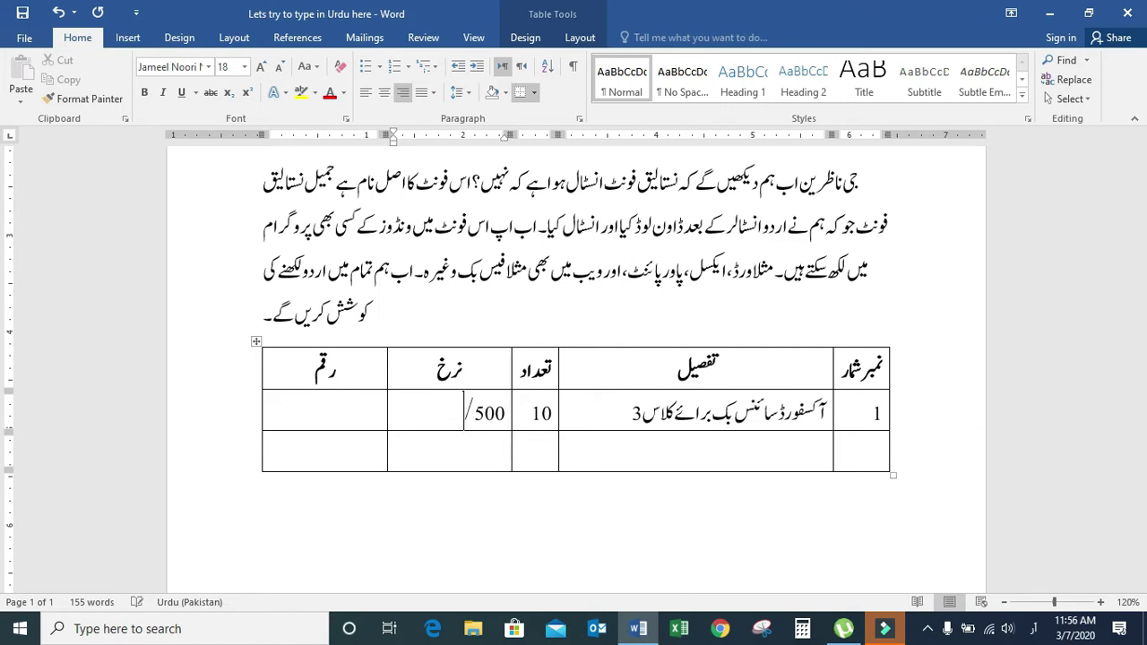
left_click(354, 414)
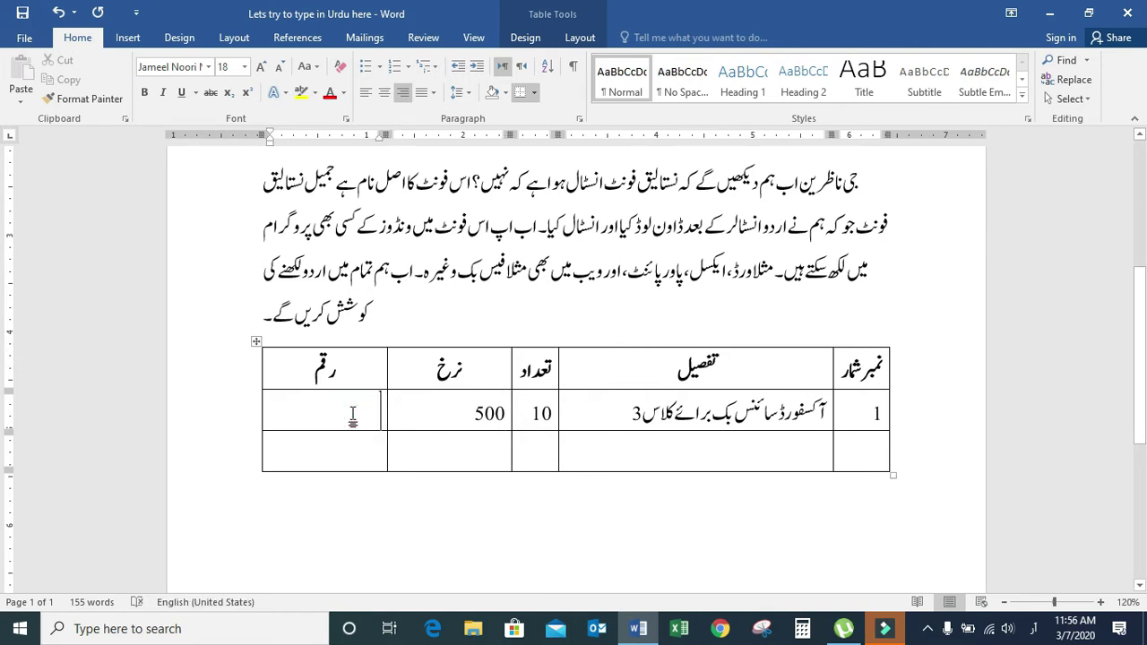
type("50")
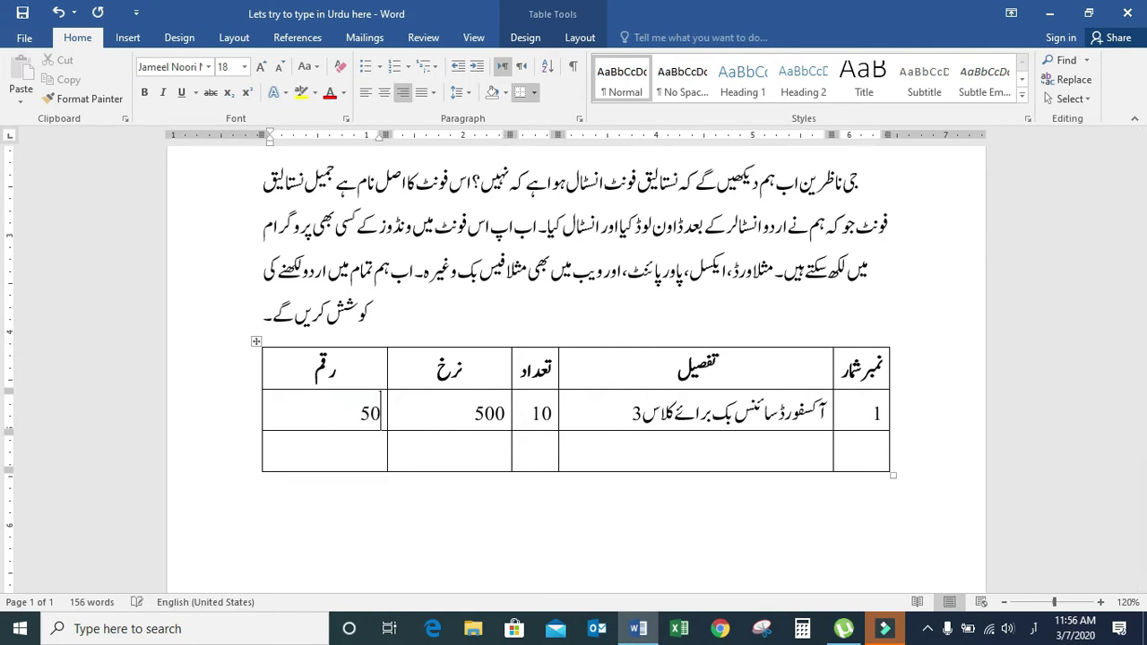
type("00")
left_click(854, 455)
type("2")
left_click(745, 458)
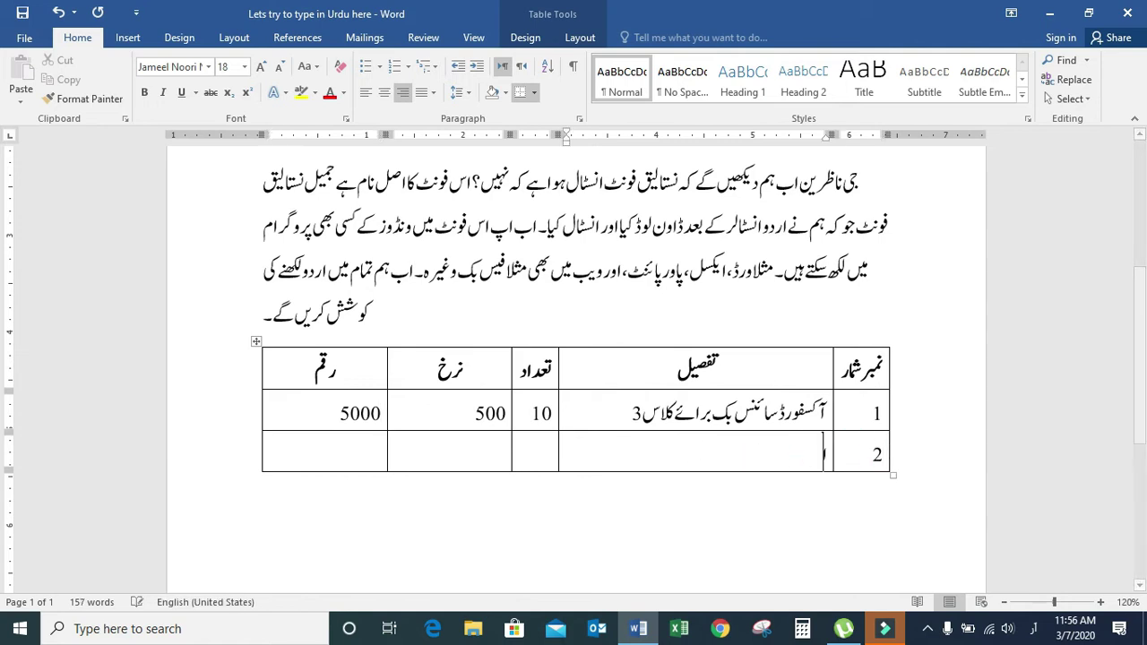
Step: Enter آکسفورڈ ریاضی بک برائے کلاس 3 with quantity 5, rate 500 and amount 2500
type("آکس")
key("BackSpace")
key("BackSpace")
type("کسفورڈ")
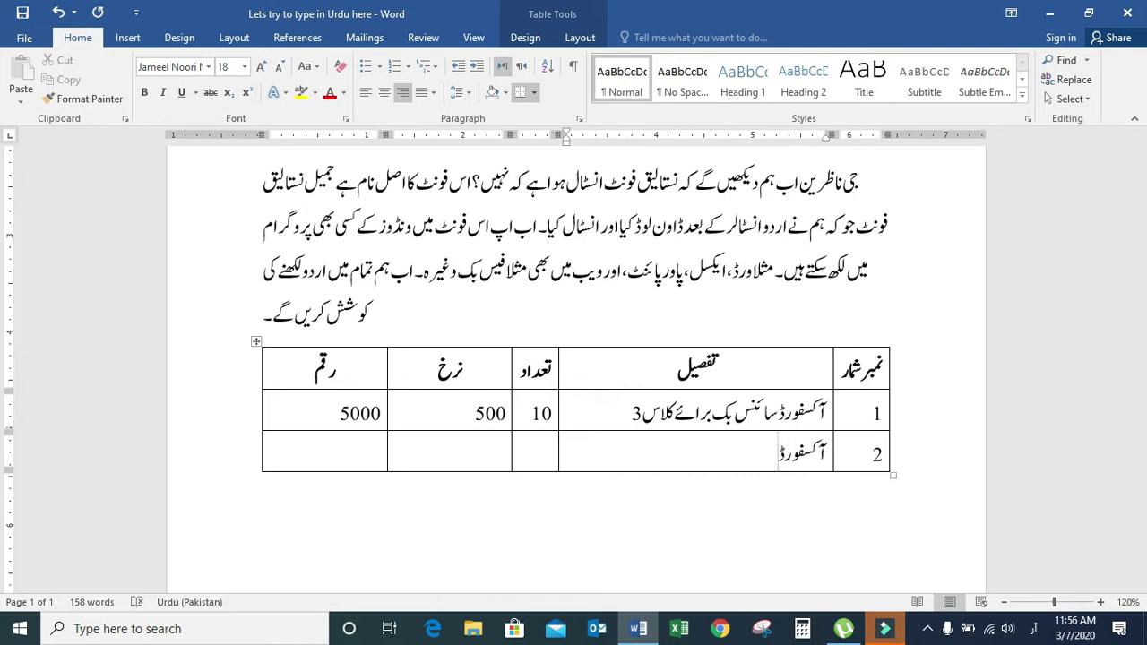
type(" ریاضی بک بر")
type("ائے کلاس3")
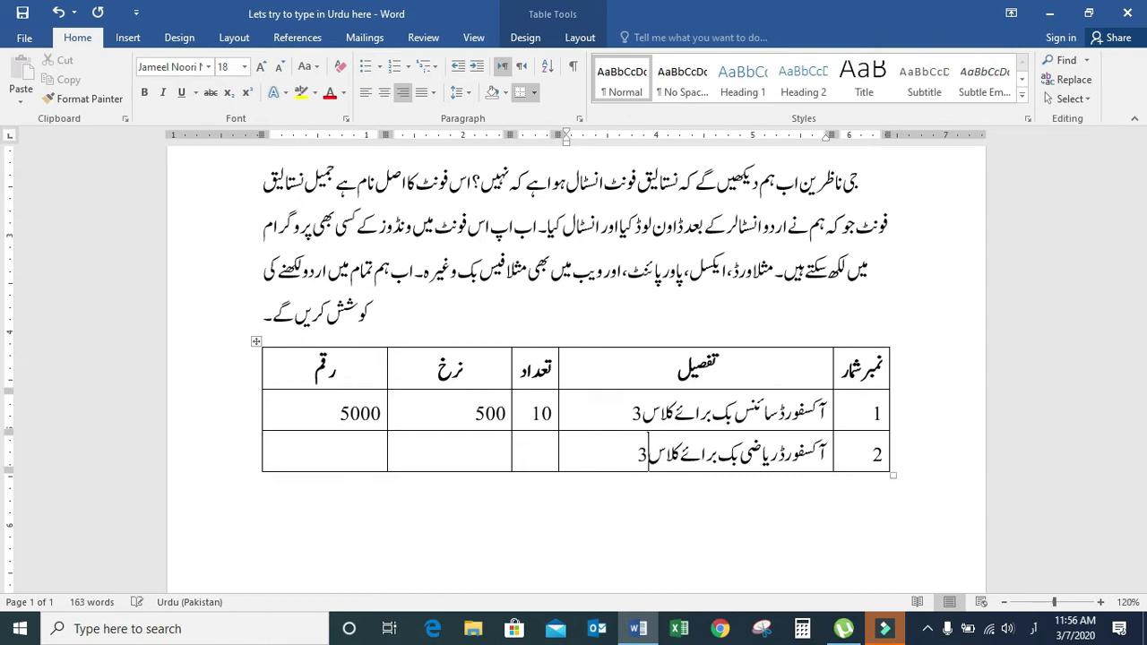
key("shift+Tab")
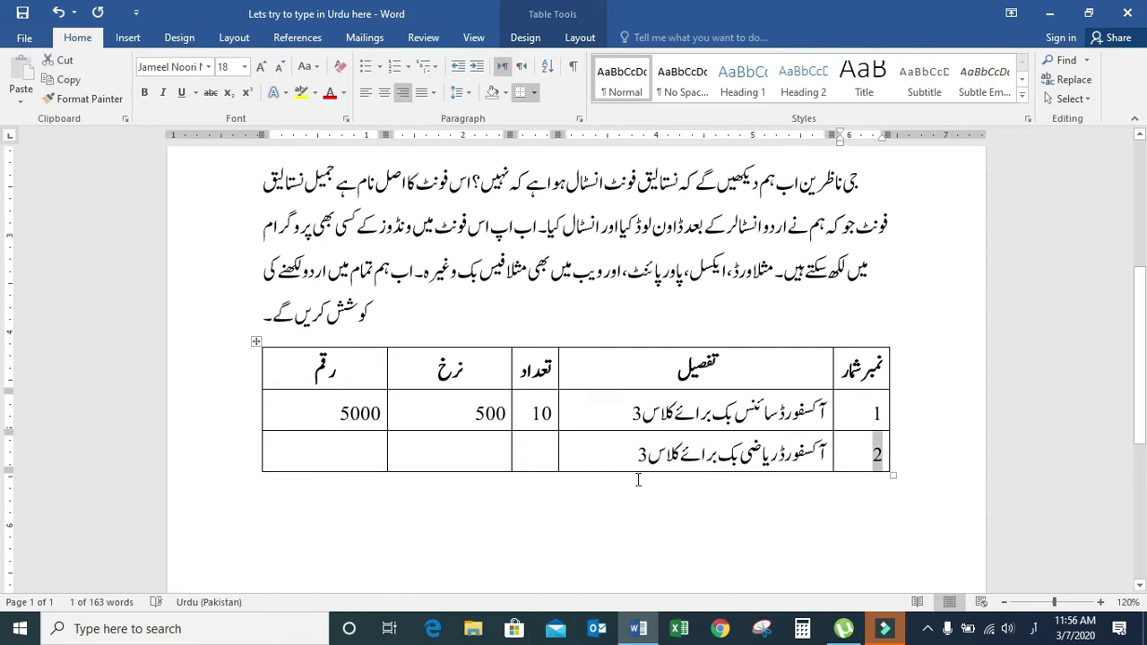
left_click(526, 462)
type("5")
left_click(466, 460)
type("500")
left_click(342, 454)
type("2500")
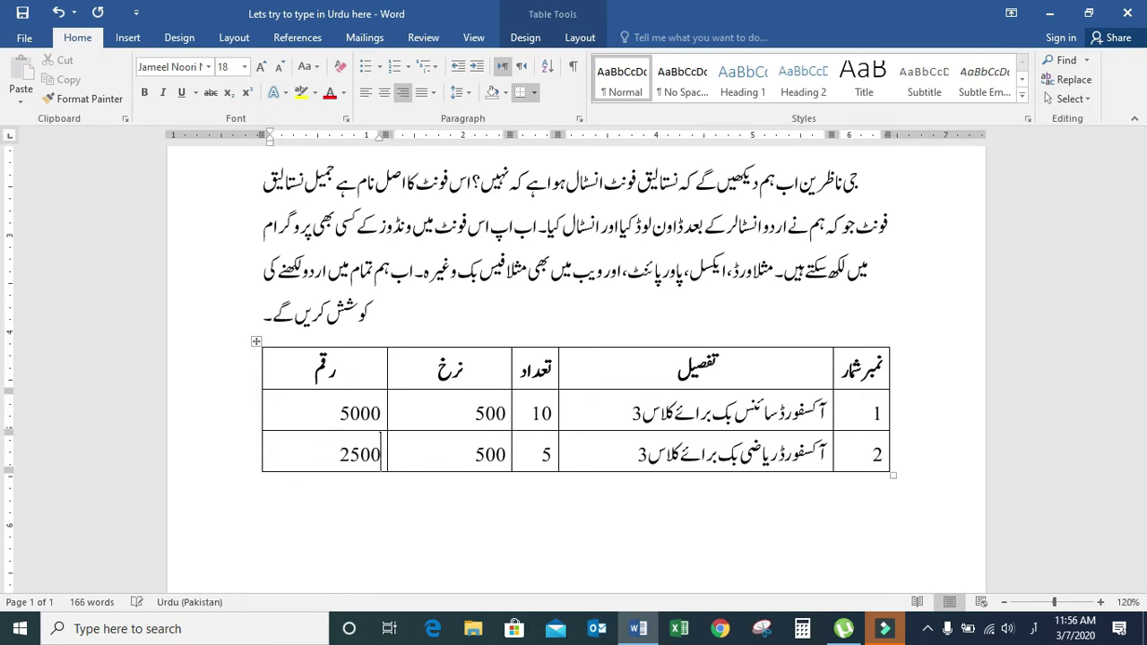
left_click(593, 533)
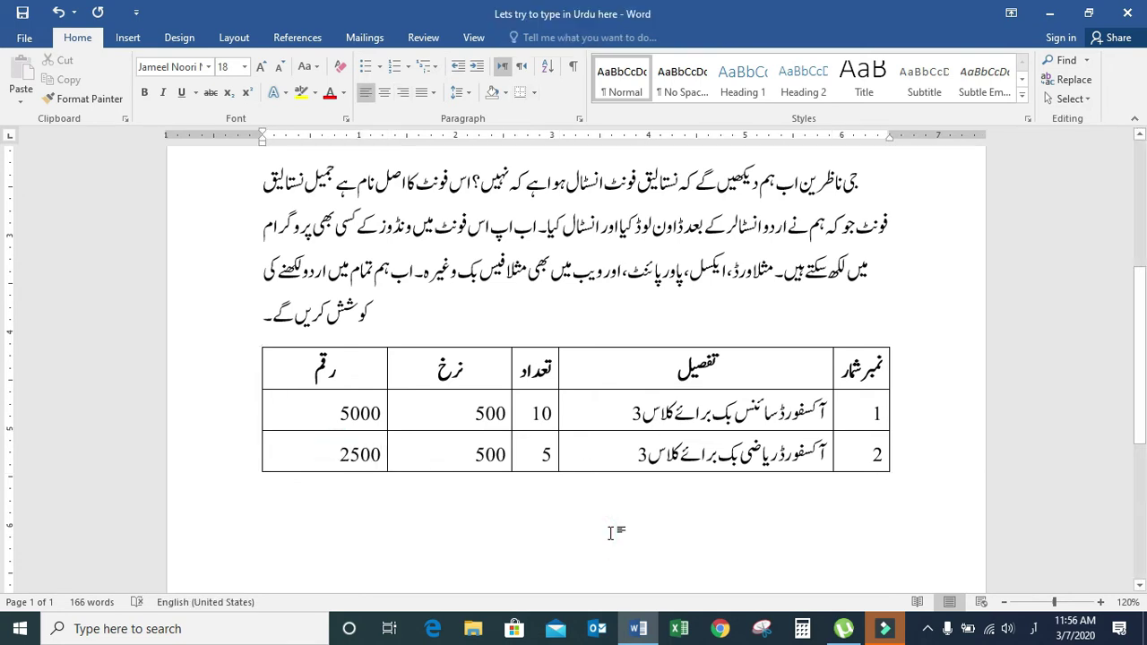
Step: Add the Urdu line 'ہم ایکسل میں اردو ٹائپ کر کے دیکھیں گے۔' below the table, then switch to Excel
key("Return")
type("ہم ایکسل میں اردو ٹائپ کرےک")
key("BackSpace")
key("BackSpace")
type("کے دیکھیں گے۔")
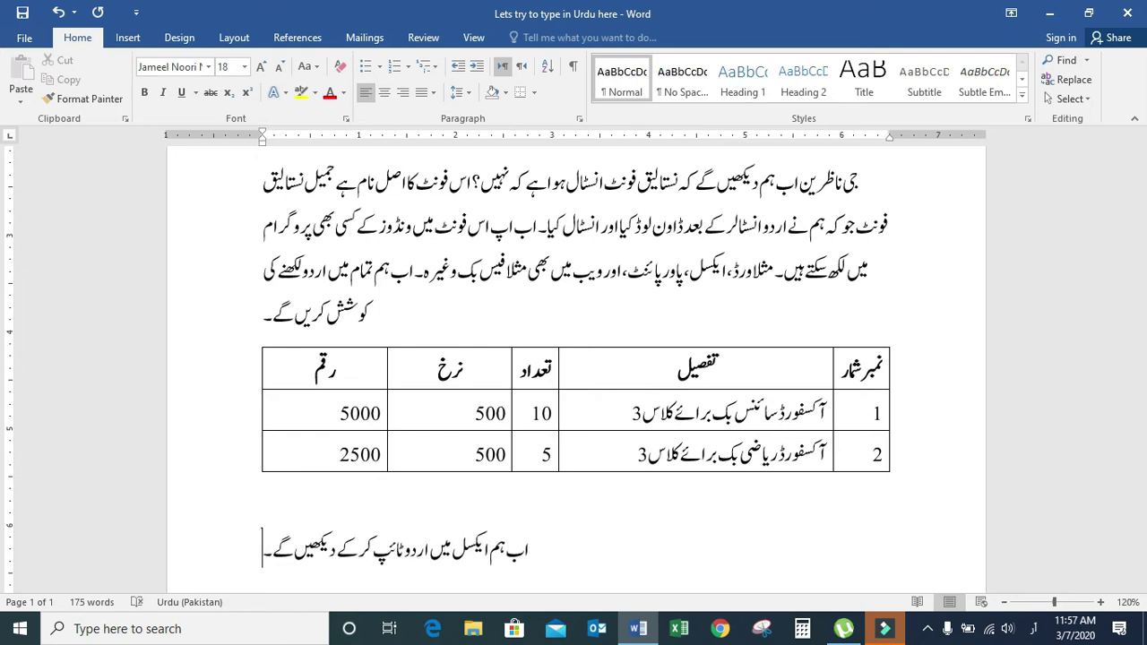
left_click(682, 630)
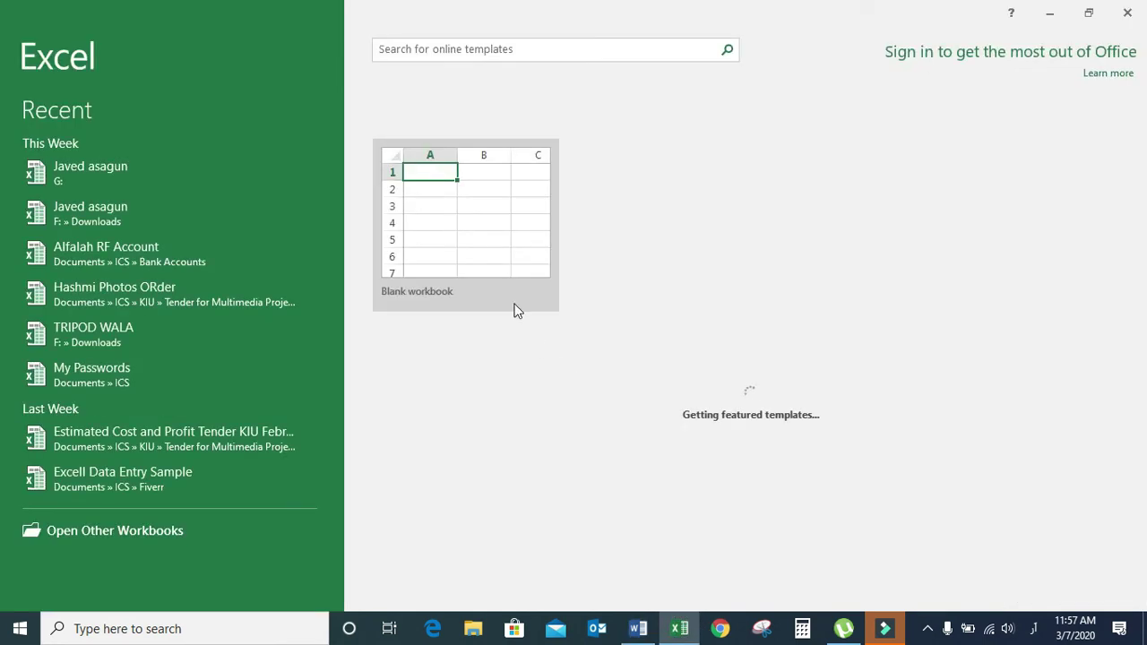
Step: Create a blank workbook, try typing in its cells, and select A1 for font choice
left_click(468, 218)
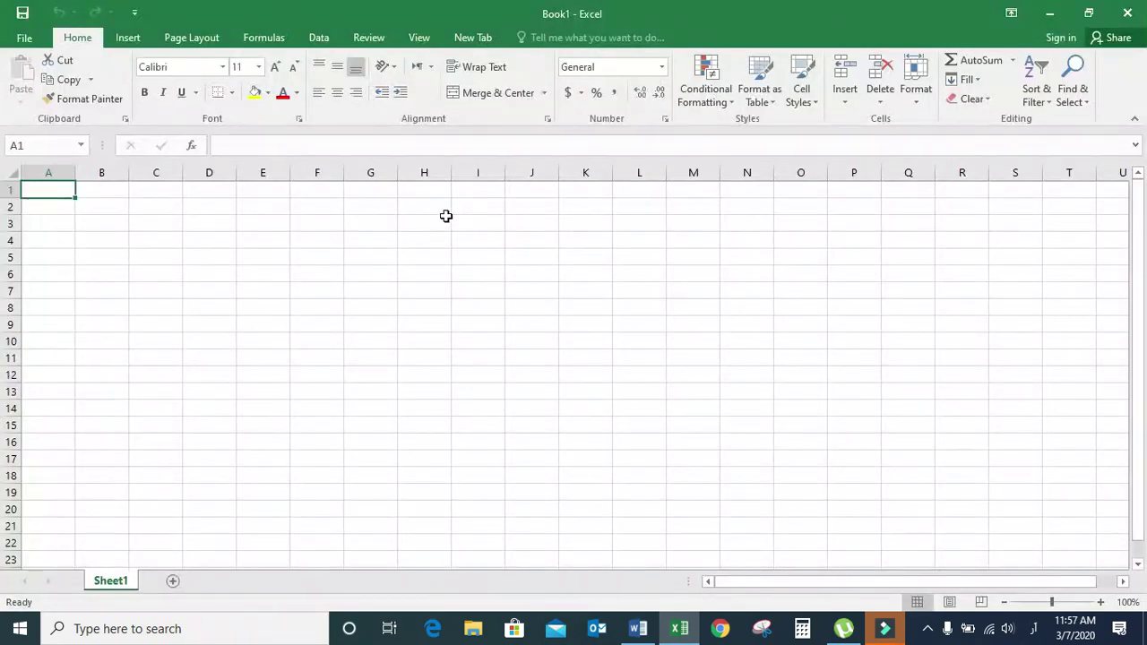
left_click(87, 190)
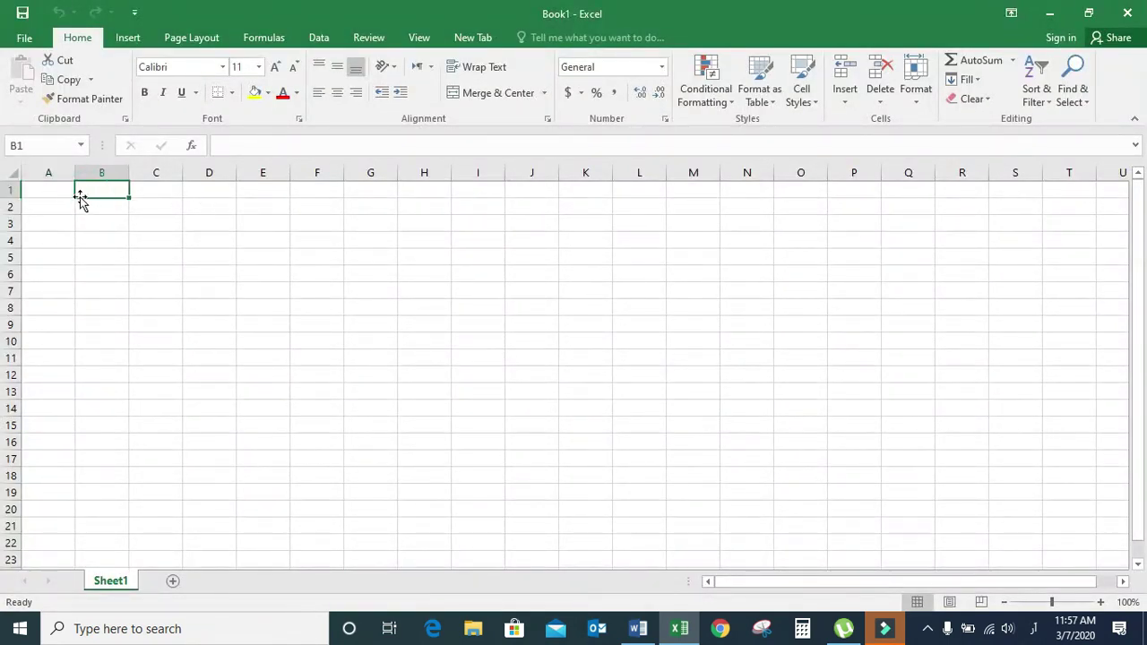
left_click(65, 191)
type("ف")
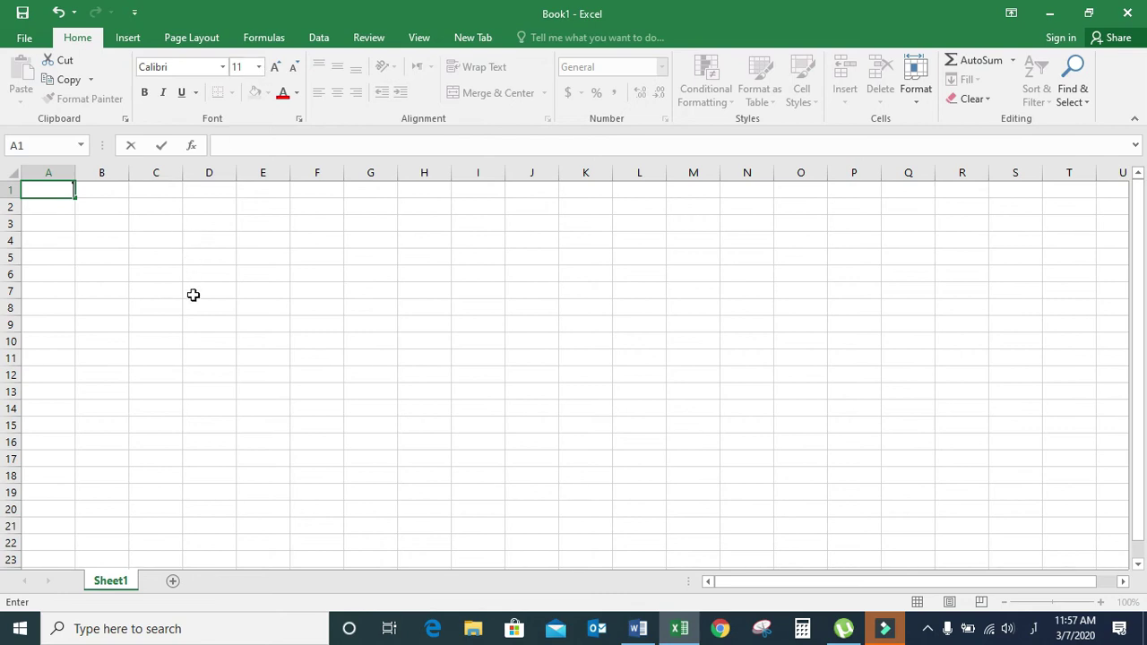
left_click(192, 291)
left_click(1100, 602)
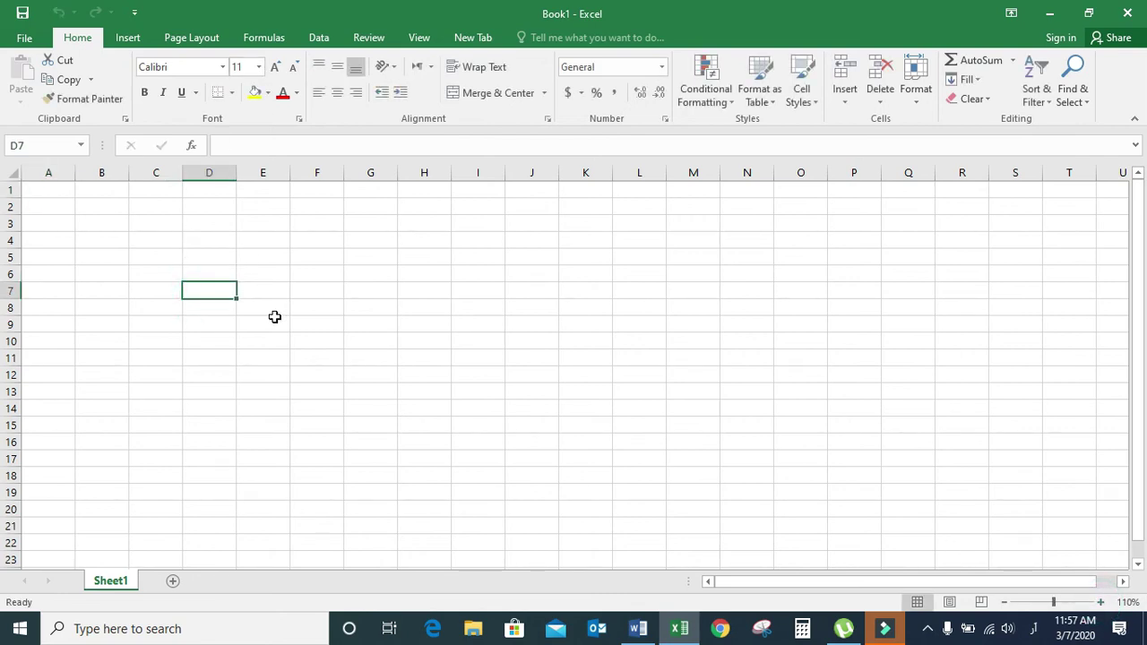
left_click(54, 189)
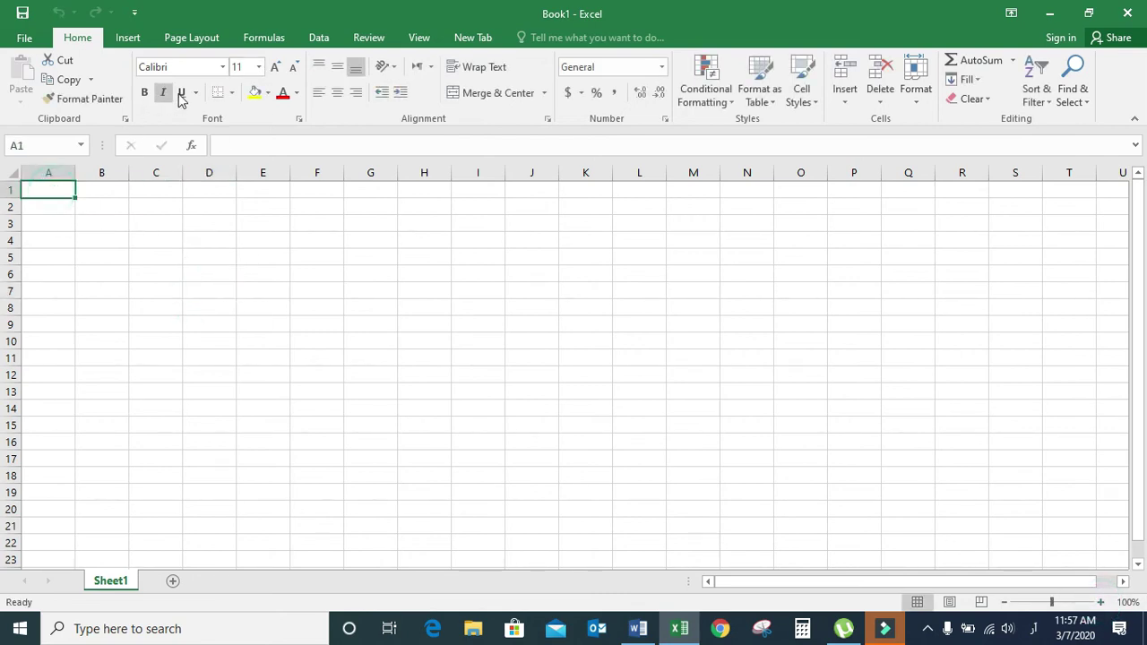
left_click(223, 69)
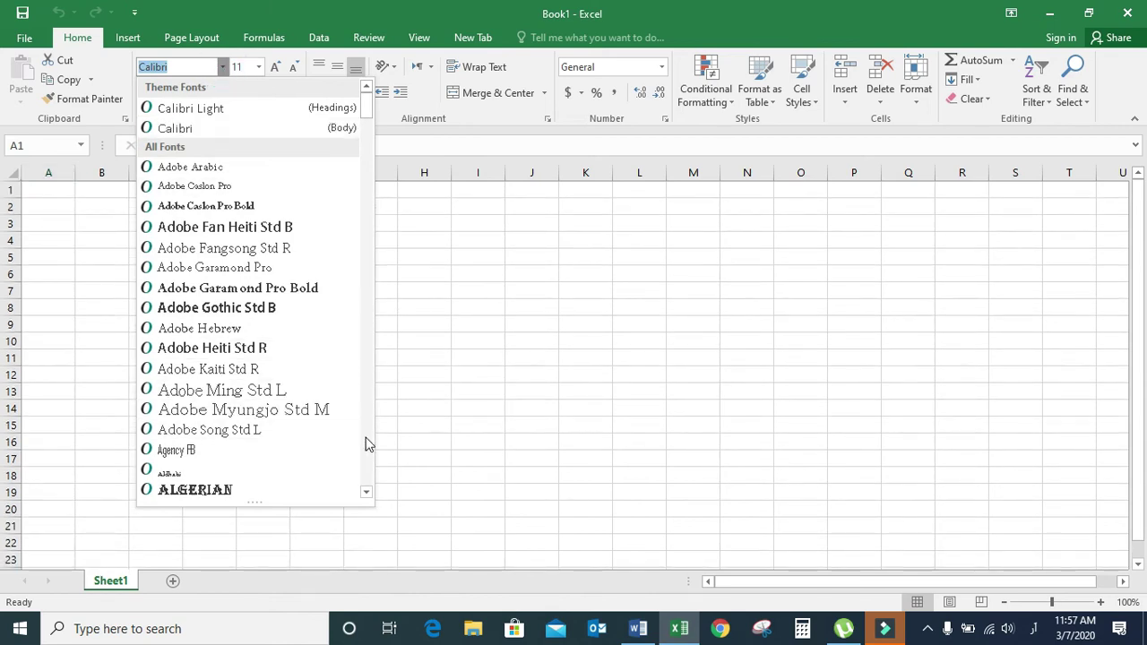
Step: Set A1 to Jameel Noori Nastaleeq and enter the heading نمبرشمار in cell F1
left_click(367, 452)
left_click(366, 451)
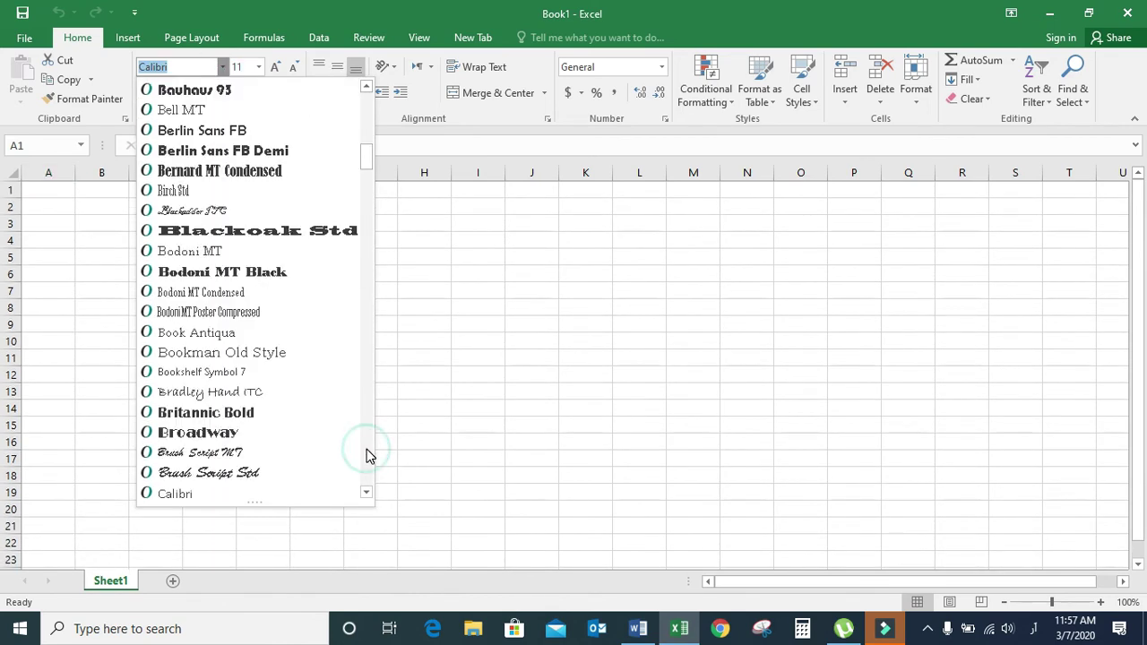
left_click(367, 450)
left_click(366, 453)
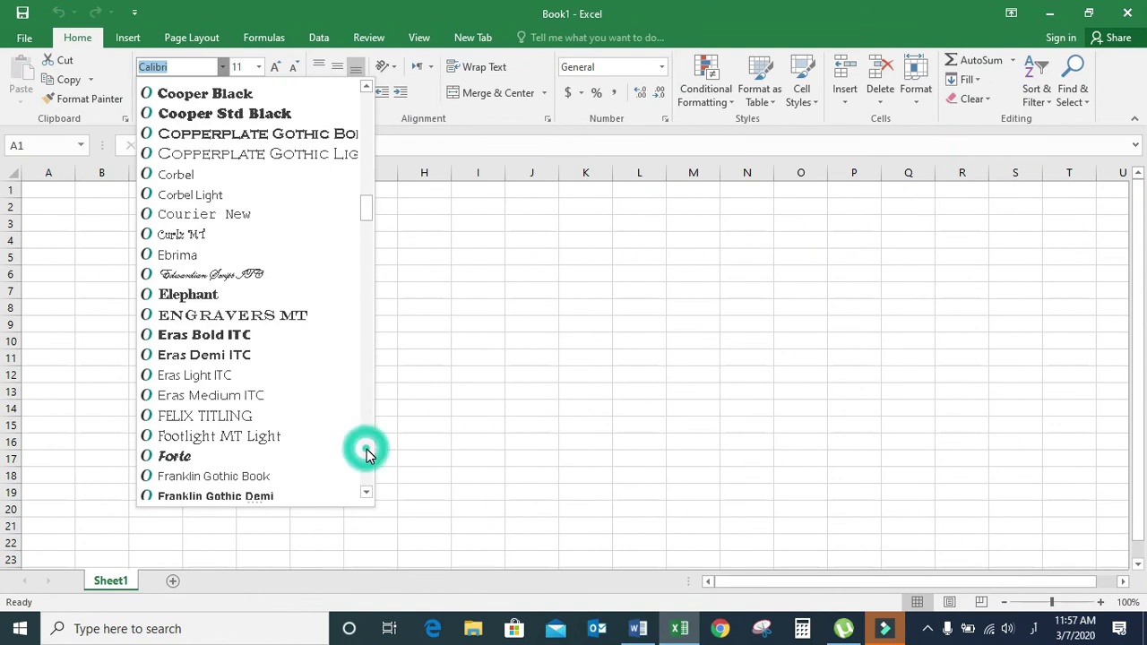
left_click(366, 452)
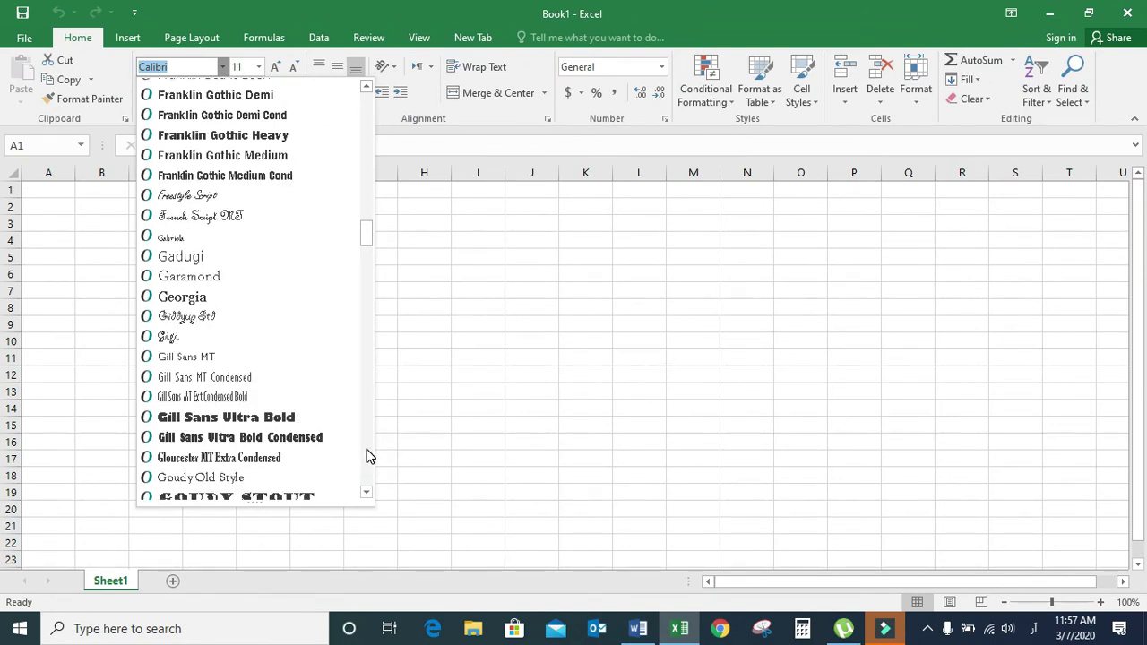
left_click(367, 454)
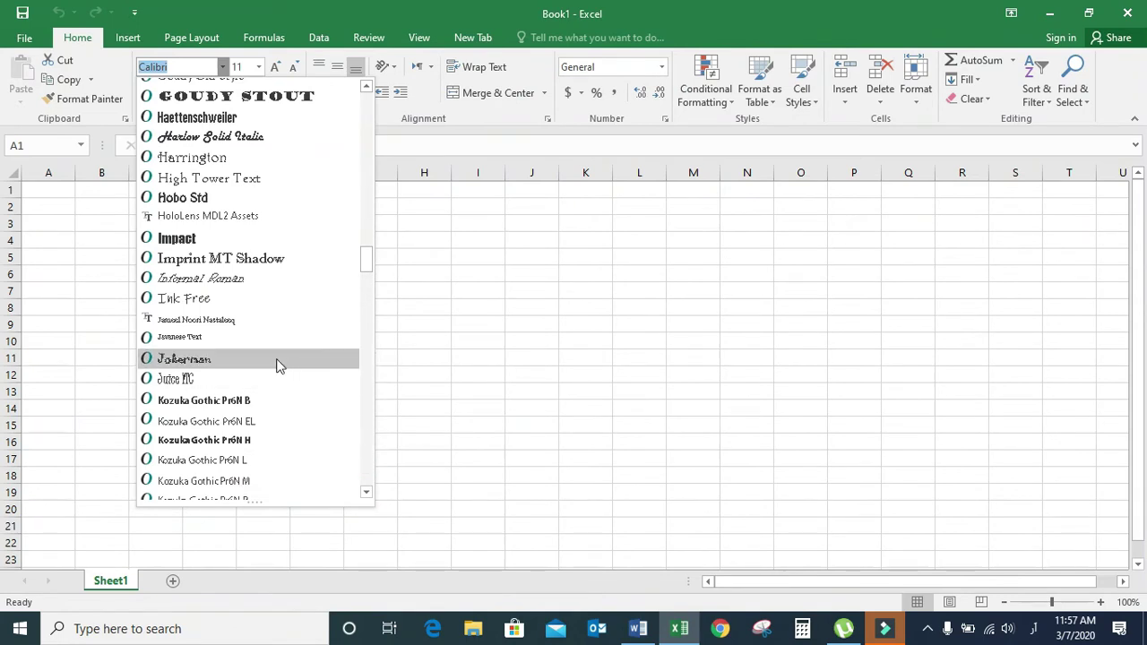
left_click(251, 322)
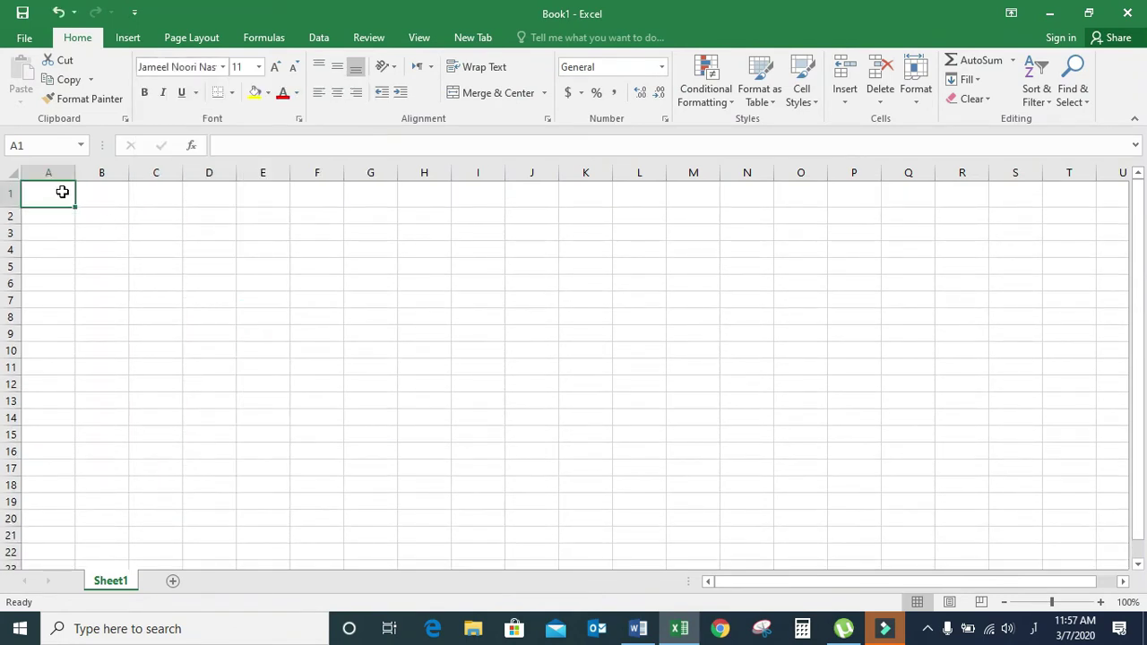
left_click(316, 195)
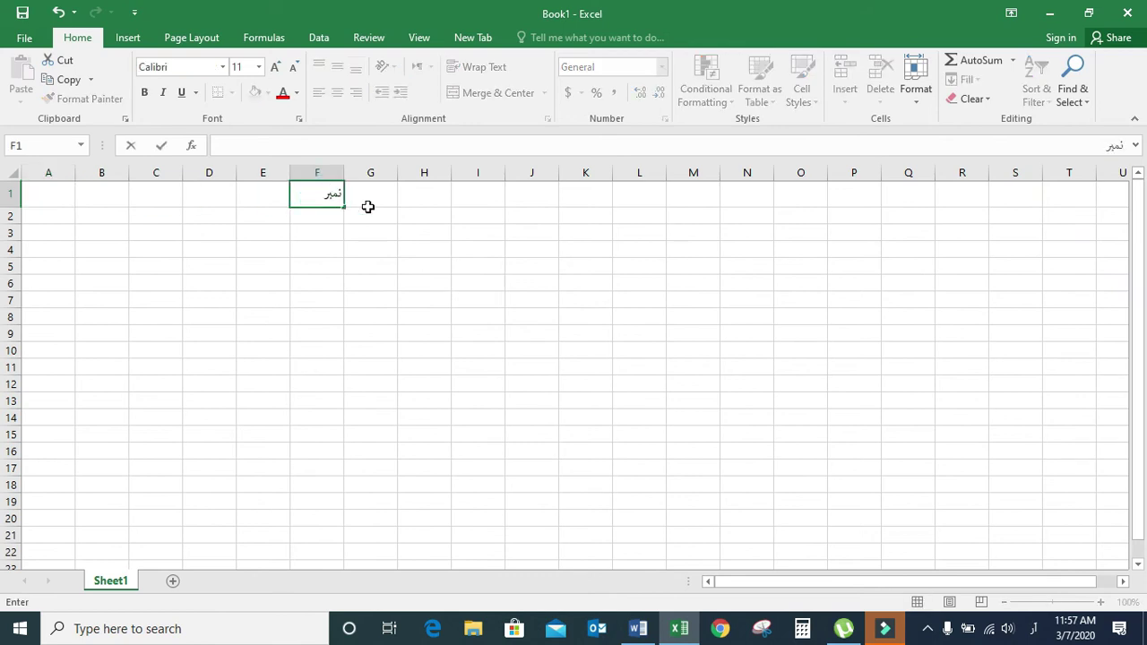
type("نمبرشمار")
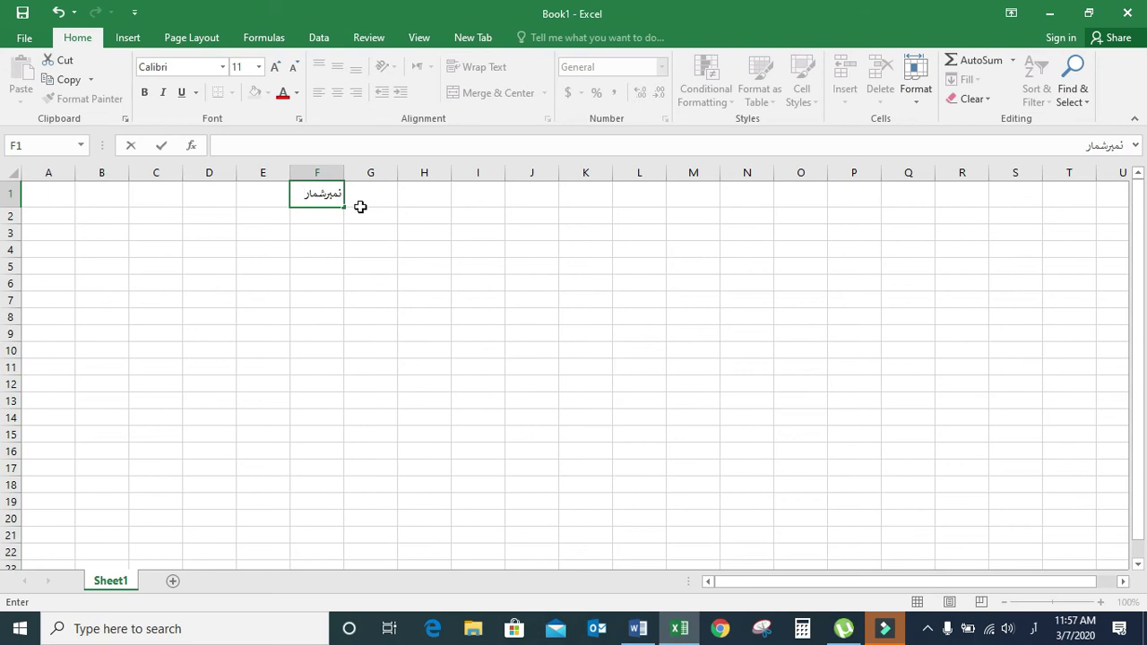
left_click(325, 248)
Step: Apply Jameel Noori Nastaleeq to the first heading cells, then reselect the table block
mouse_move(51, 198)
left_mouse_down()
mouse_move(285, 196)
mouse_move(330, 484)
left_mouse_up()
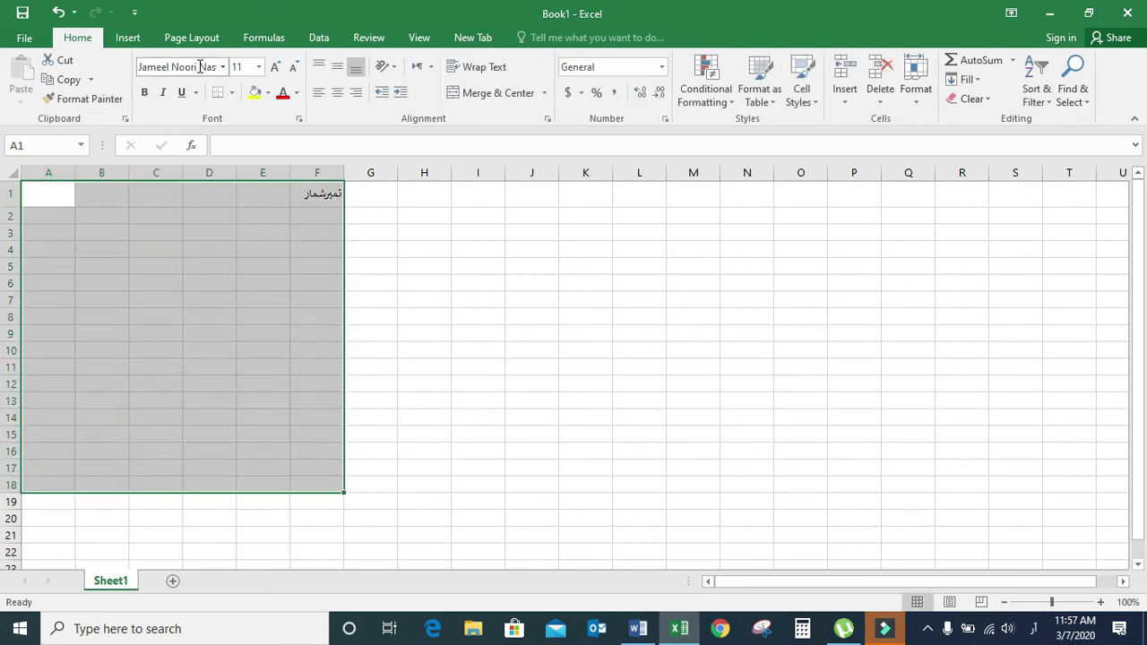
left_click(201, 66)
key("Return")
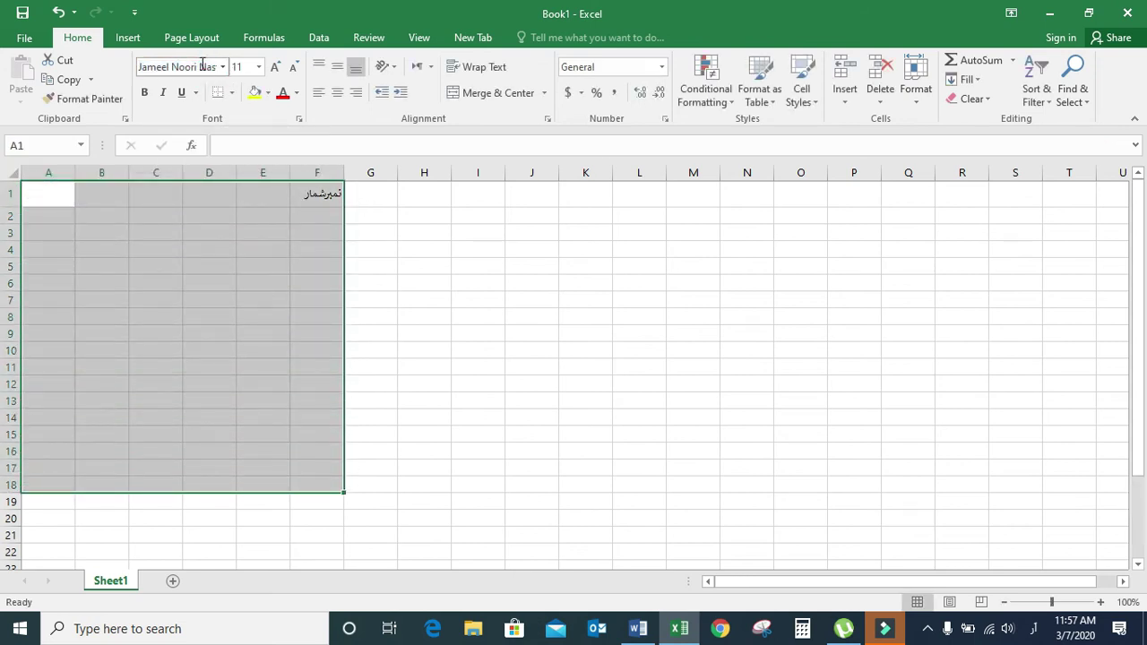
left_click(315, 202)
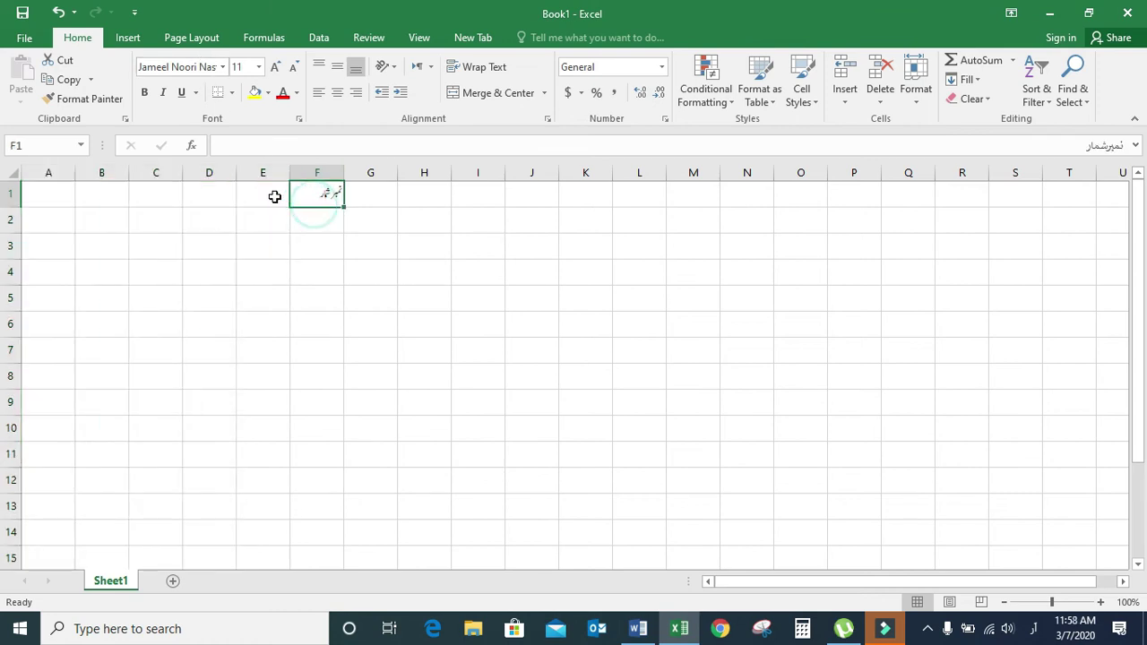
left_click(269, 197)
left_click_drag(47, 199, 317, 536)
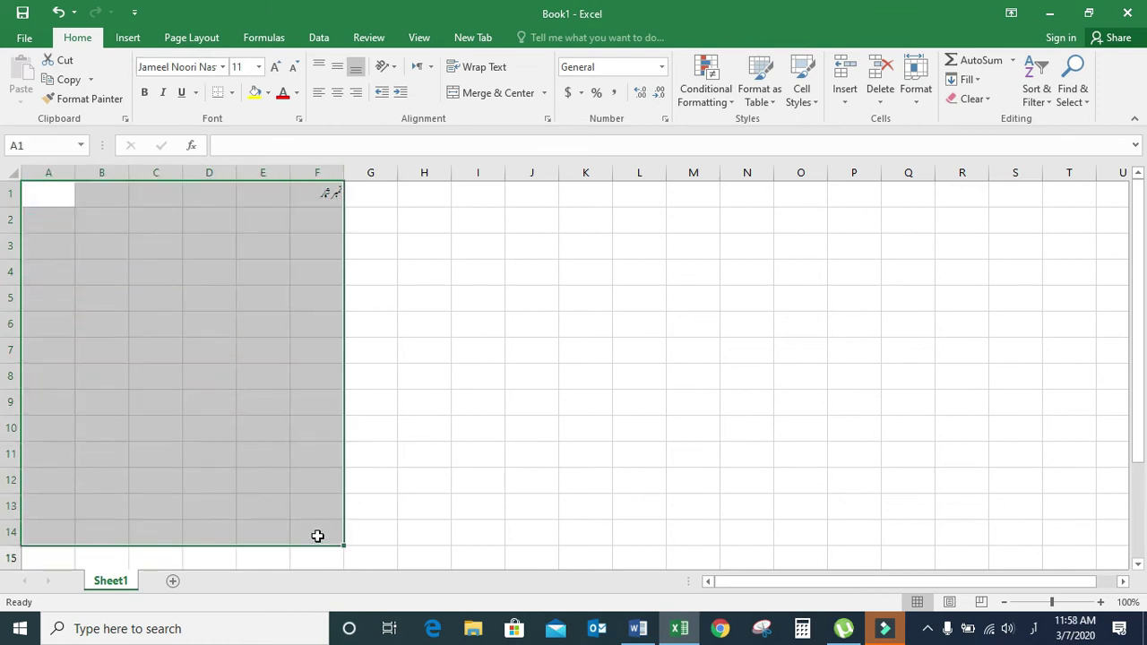
left_click(460, 320)
left_click(328, 193)
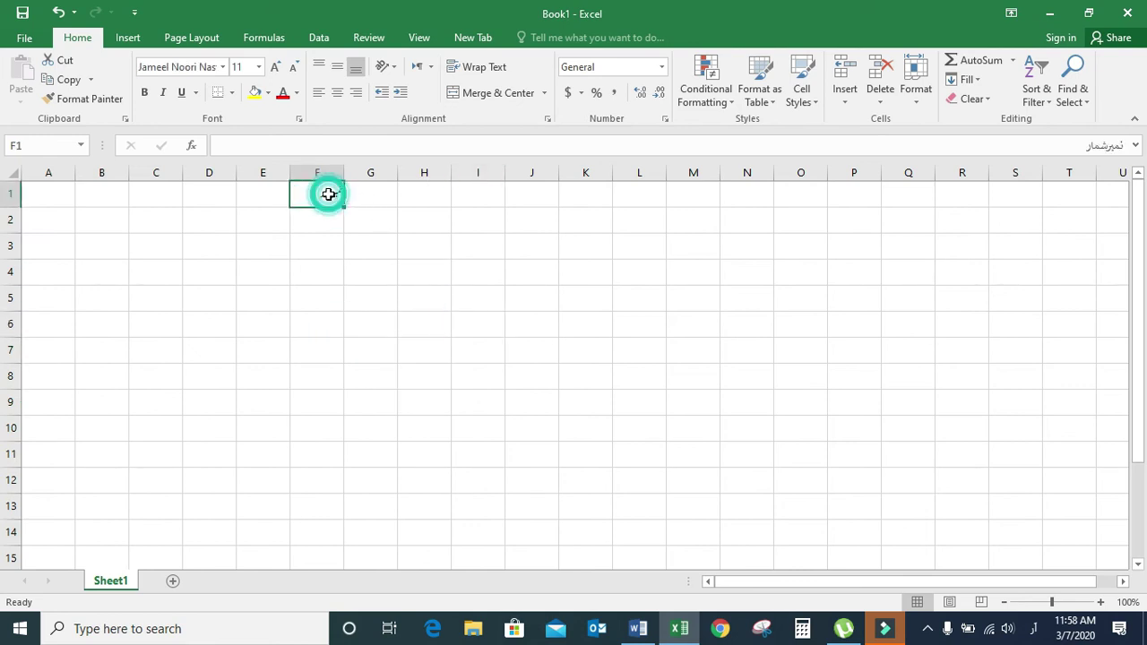
key("Right")
key("Right")
key("Right")
Step: Set the A–I table area to Jameel Noori Nastaleeq size 12 and bold the heading row
mouse_move(46, 199)
left_mouse_down()
mouse_move(591, 592)
mouse_move(463, 552)
left_mouse_up()
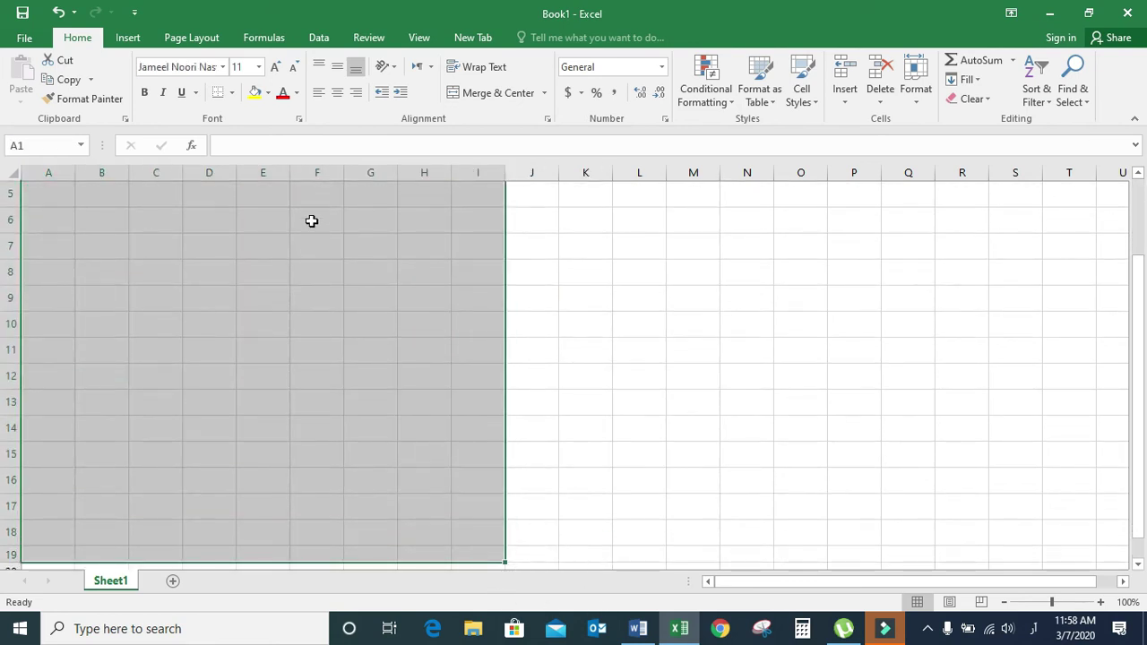
left_click(203, 70)
key("Return")
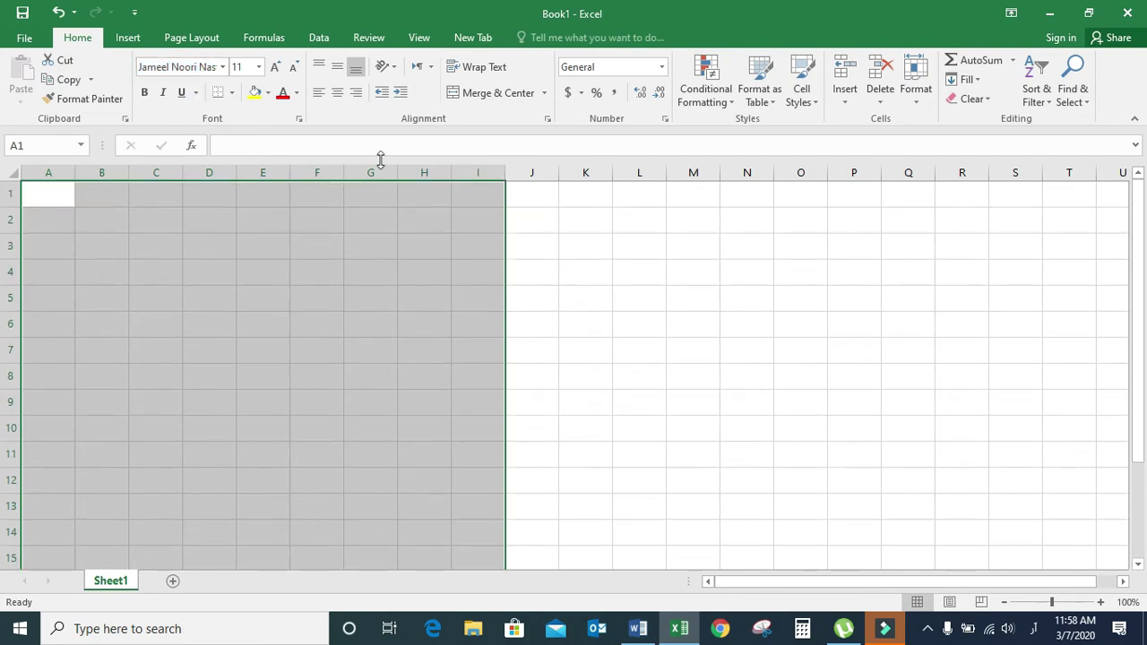
left_click(275, 66)
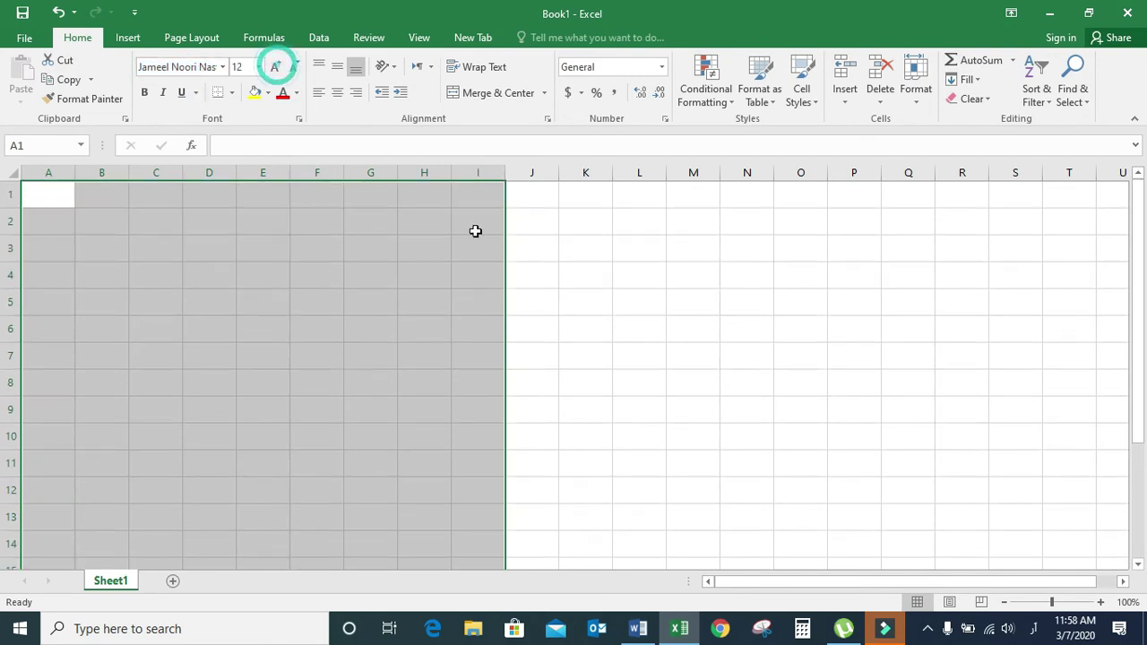
left_click(295, 214)
mouse_move(59, 194)
left_mouse_down()
mouse_move(475, 195)
mouse_move(447, 451)
mouse_move(88, 504)
left_mouse_up()
left_click(143, 92)
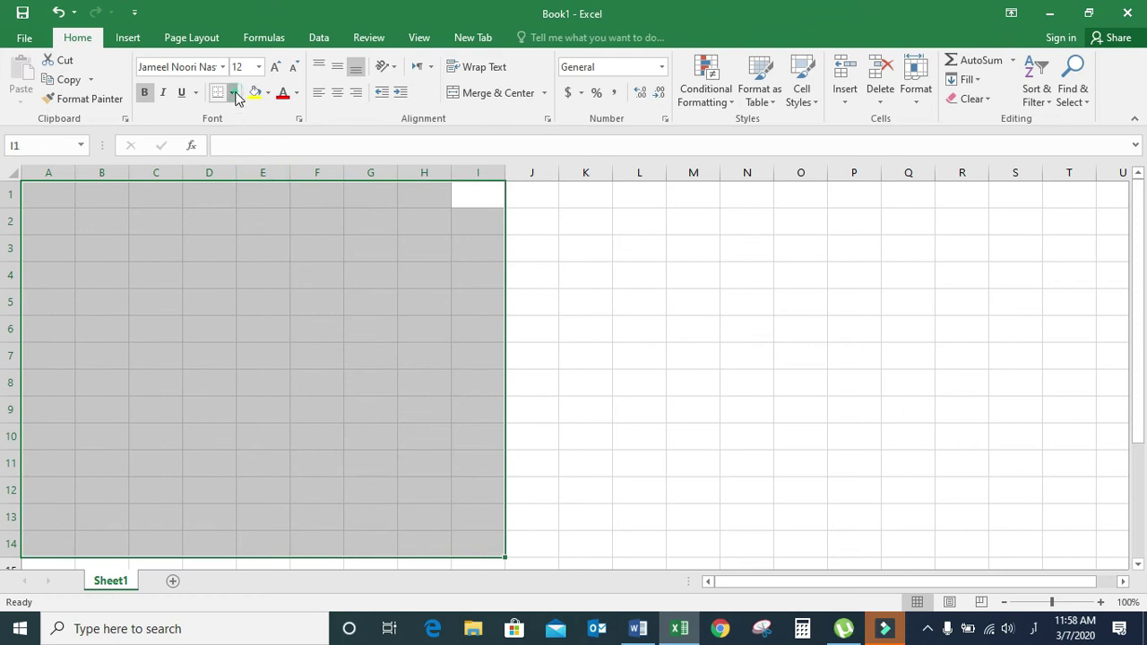
left_click(231, 92)
Step: Put all borders on the table and enter the serial-number and student-name headings in I1 and H1
left_click(249, 239)
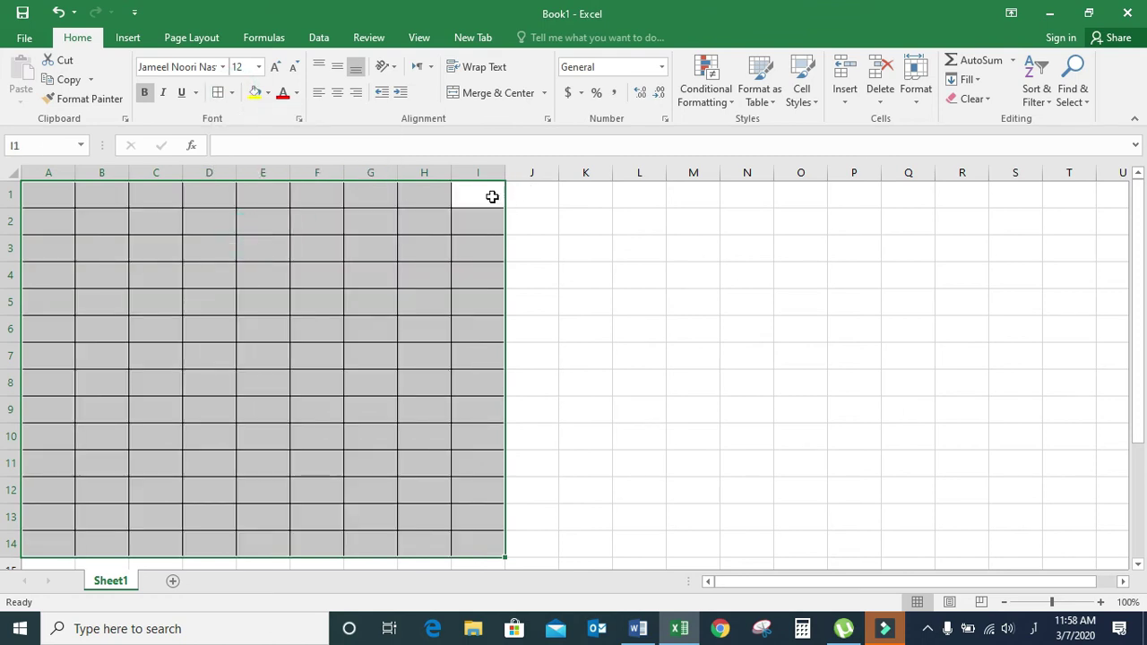
left_click(492, 194)
type("مبرشم")
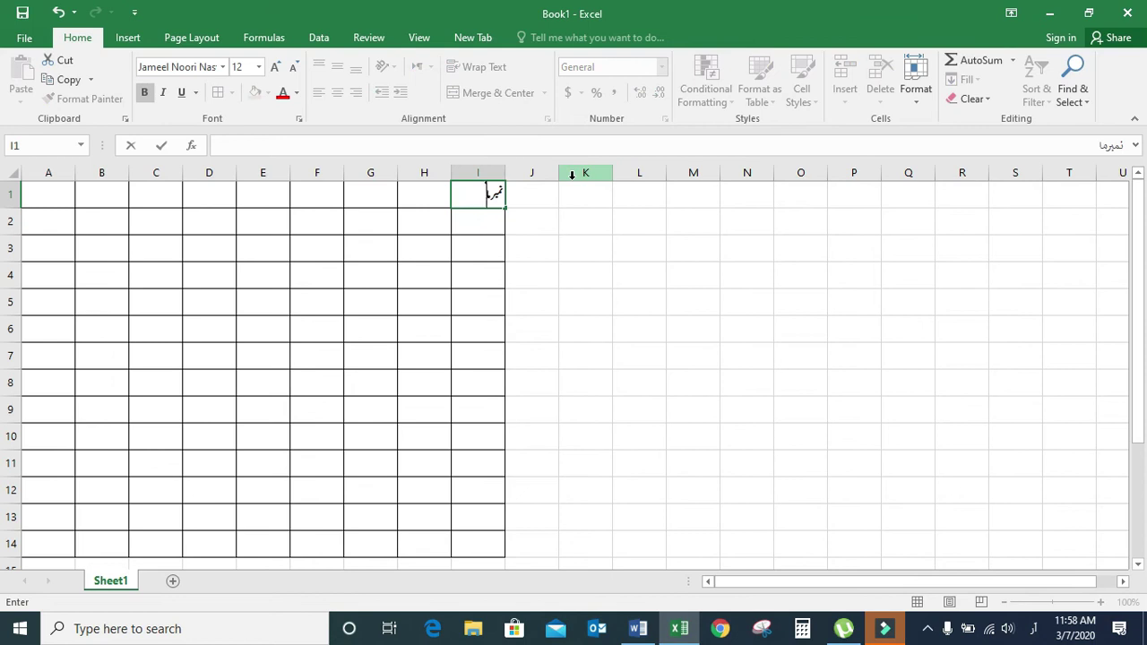
type("ار")
key("BackSpace")
key("BackSpace")
key("BackSpace")
left_click(431, 199)
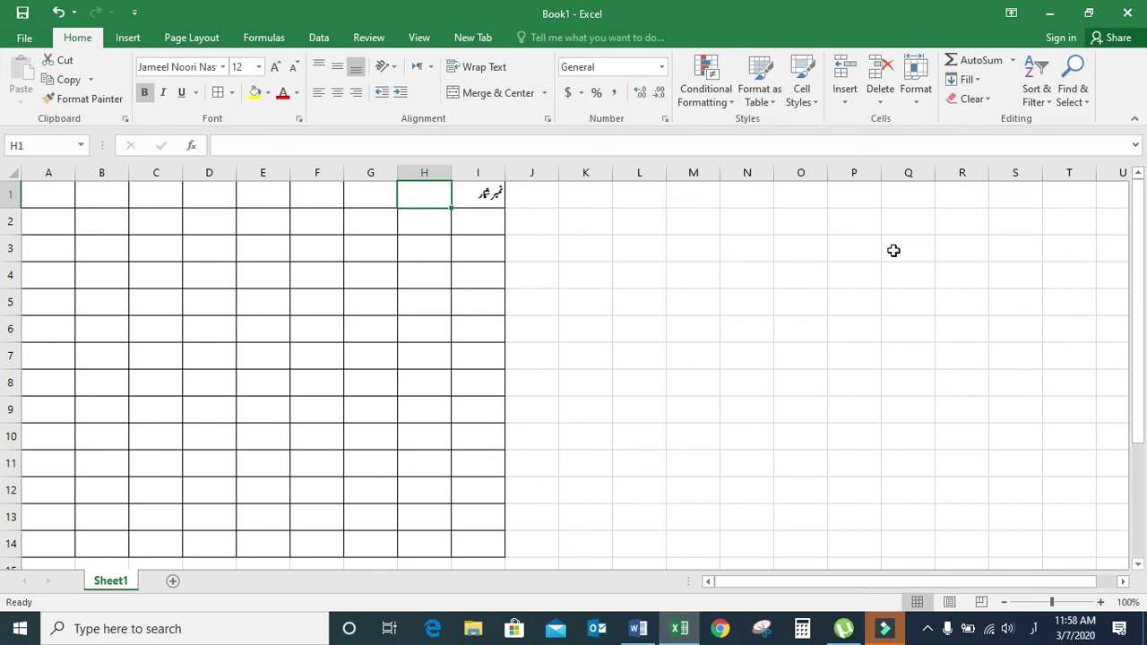
type("مضمو")
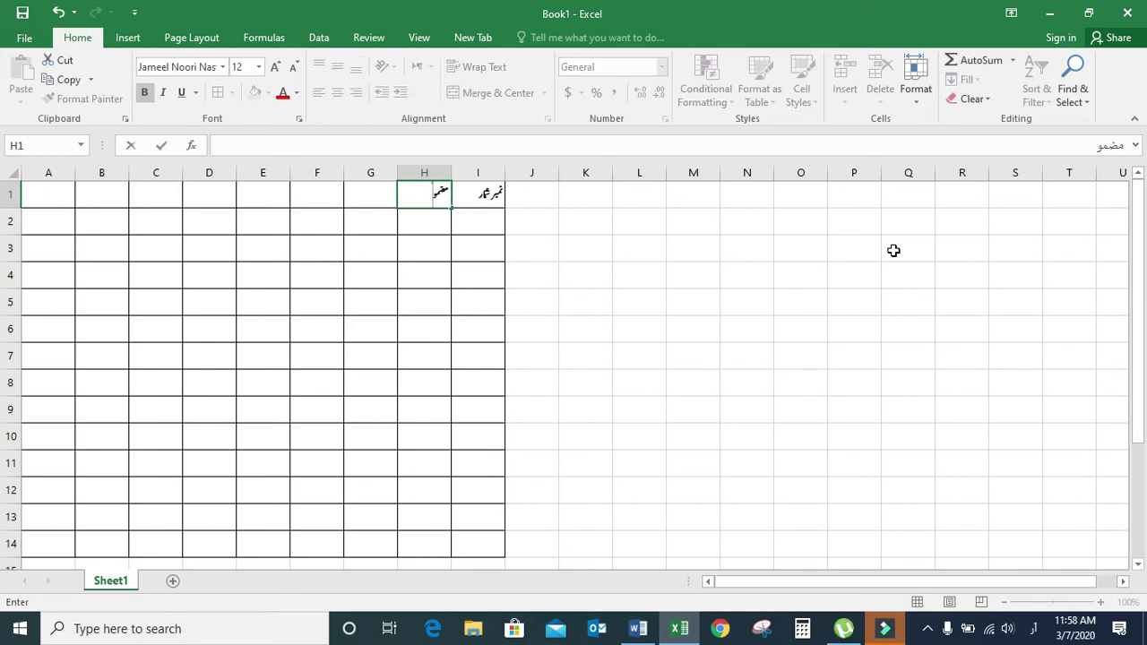
key("BackSpace")
key("BackSpace")
type("نام طالب عل")
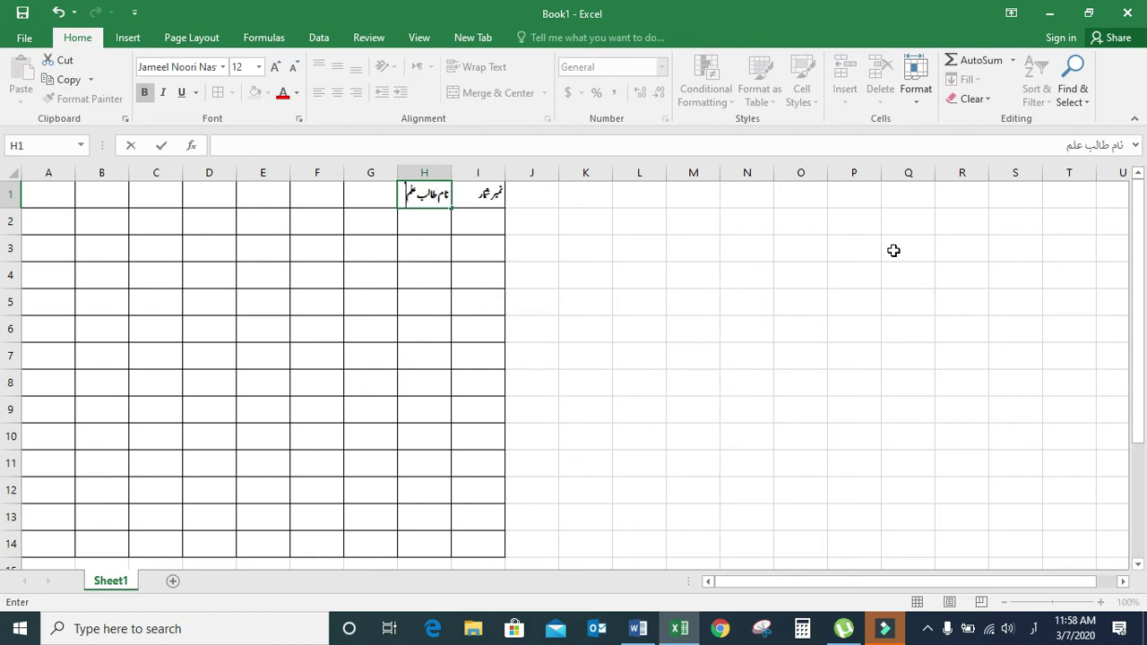
key("Tab")
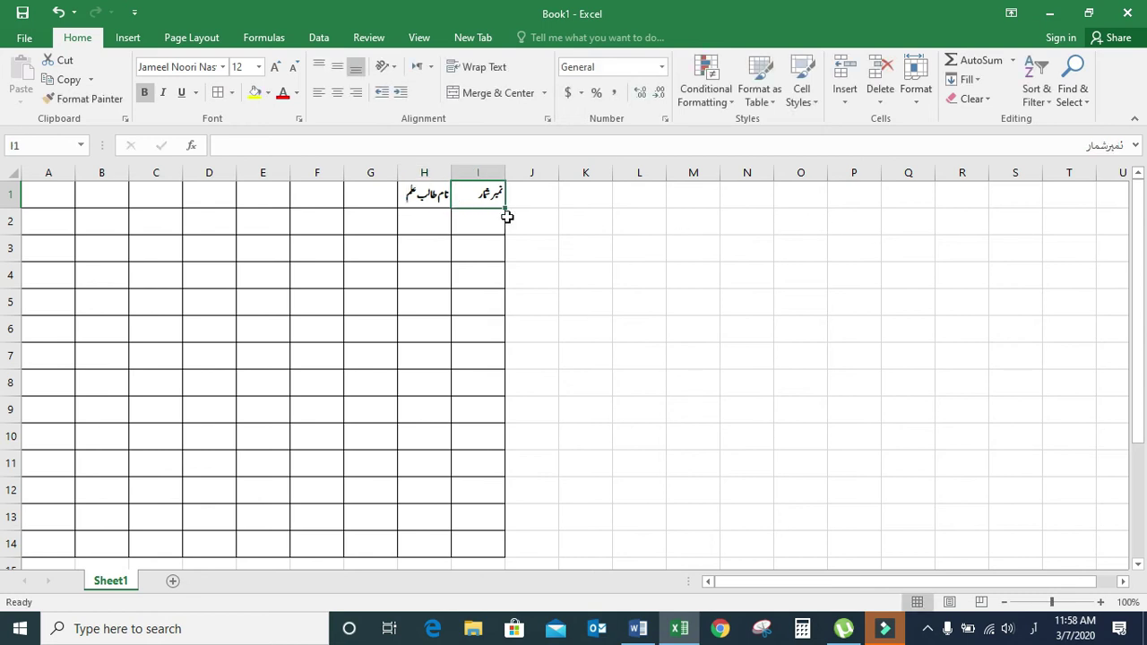
Step: Enter the Science (سائنس), Urdu, Maths and Islamiat (اسلامیات) headings in G1 to D1
left_click(373, 194)
type("س")
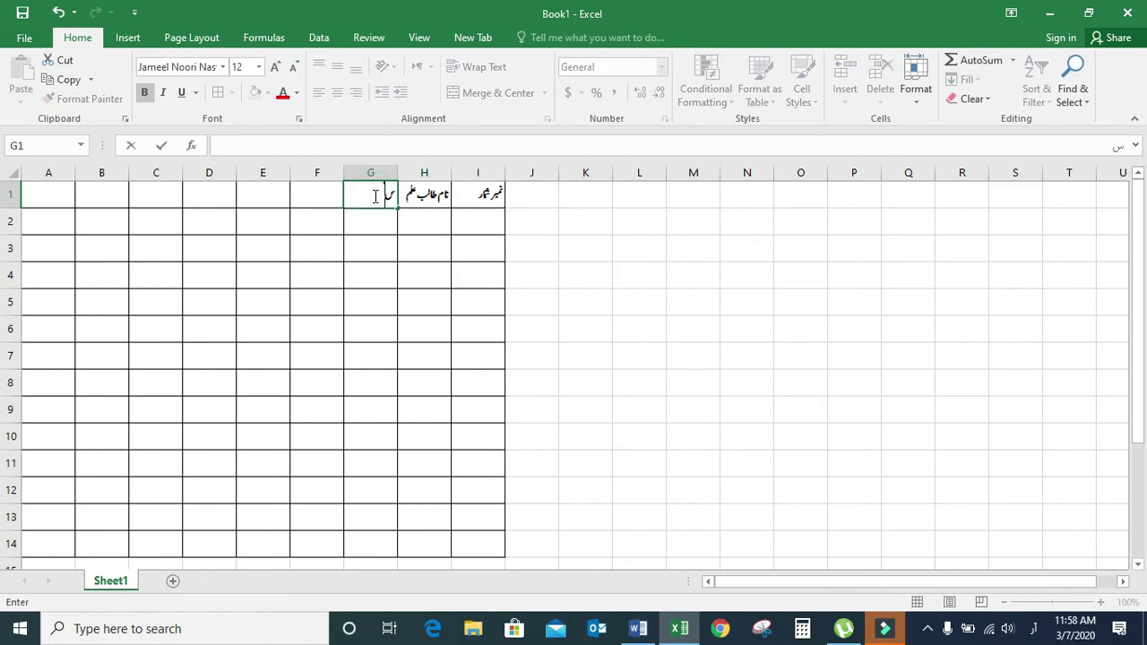
type("ائنس")
left_click(317, 198)
type("اردو")
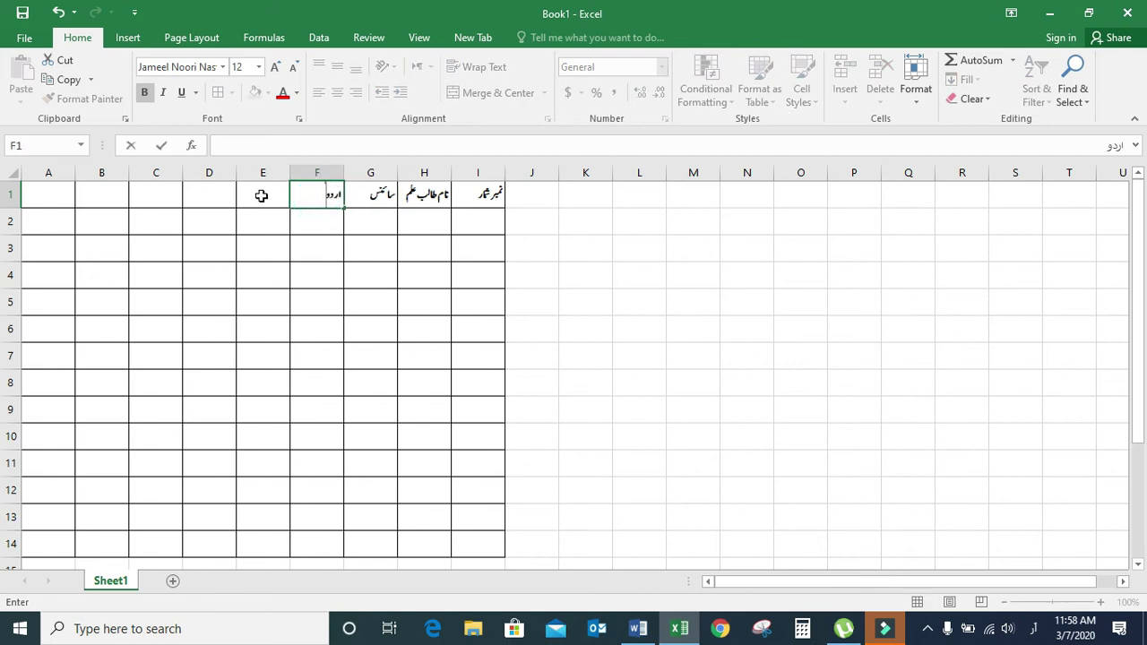
left_click(259, 197)
type("ریاضی")
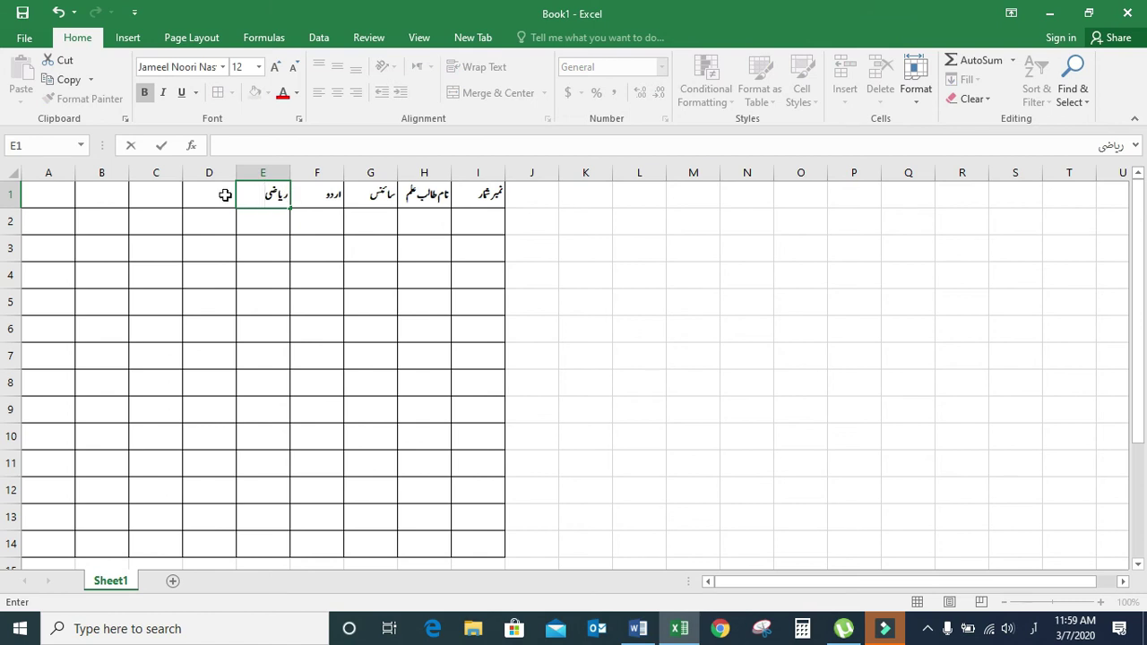
left_click(224, 195)
type("اسلامیات")
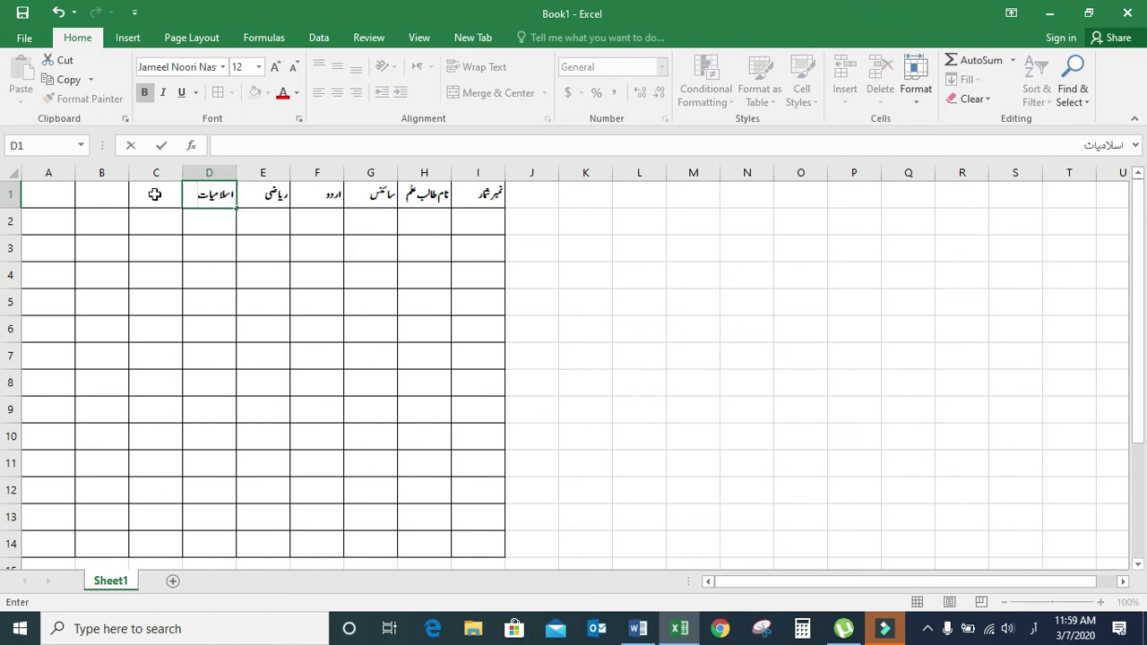
Step: Enter the Social Studies, Computer and میزان headings in C1, B1 and A1
left_click(154, 194)
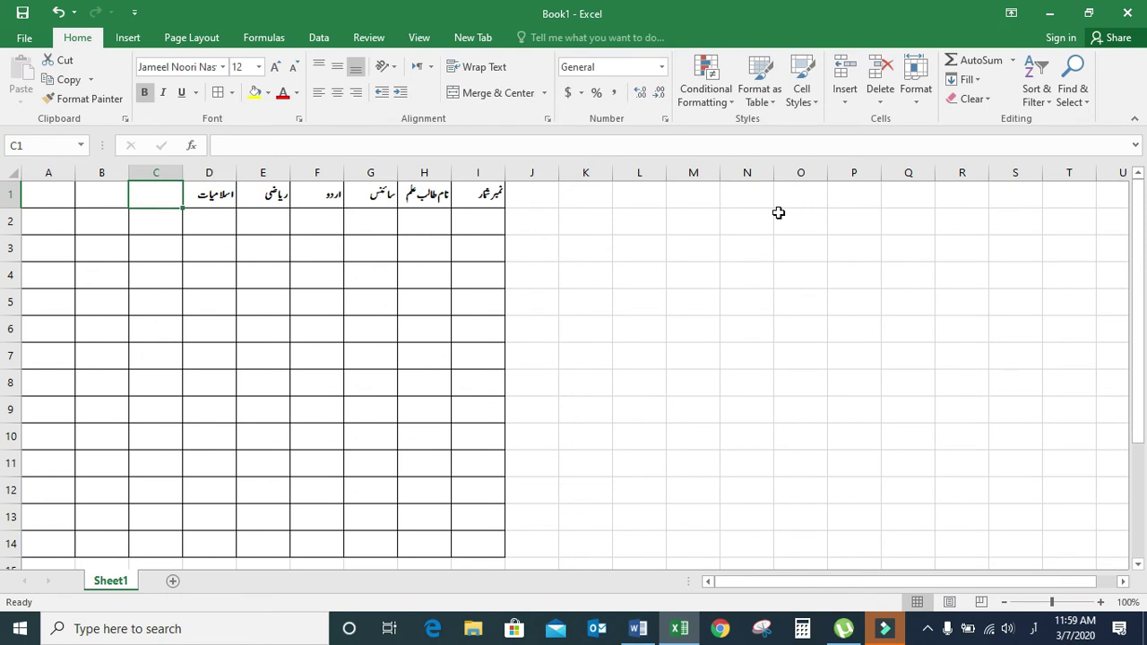
type("سو")
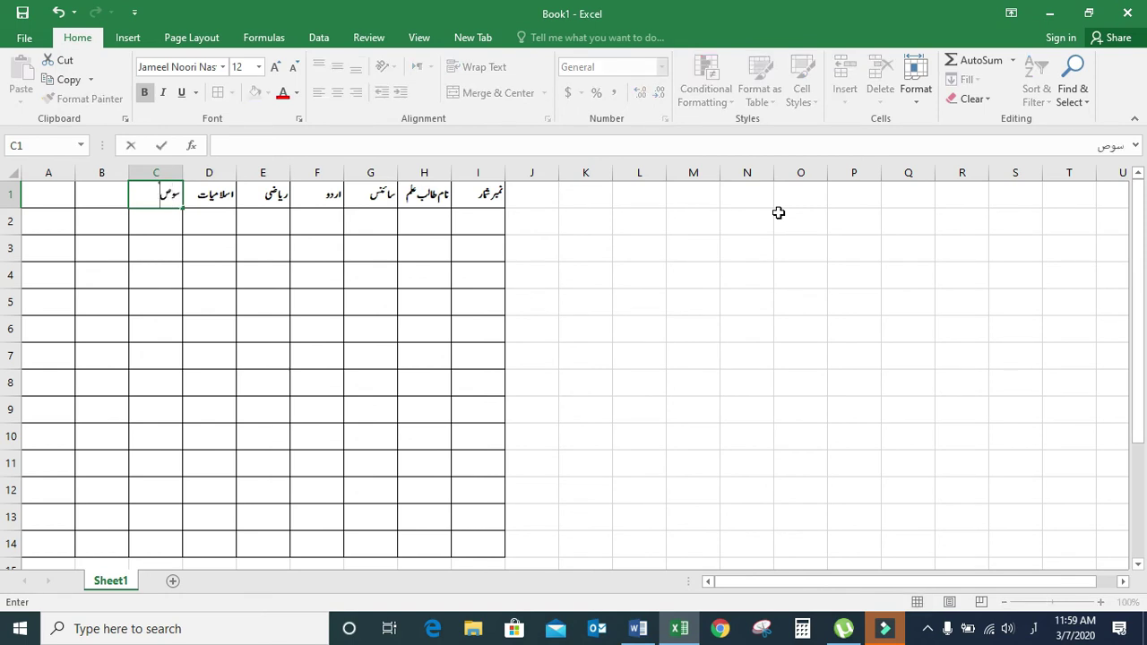
type("شل ص")
key("BackSpace")
type("سٹڈ")
type("یز")
left_click(104, 199)
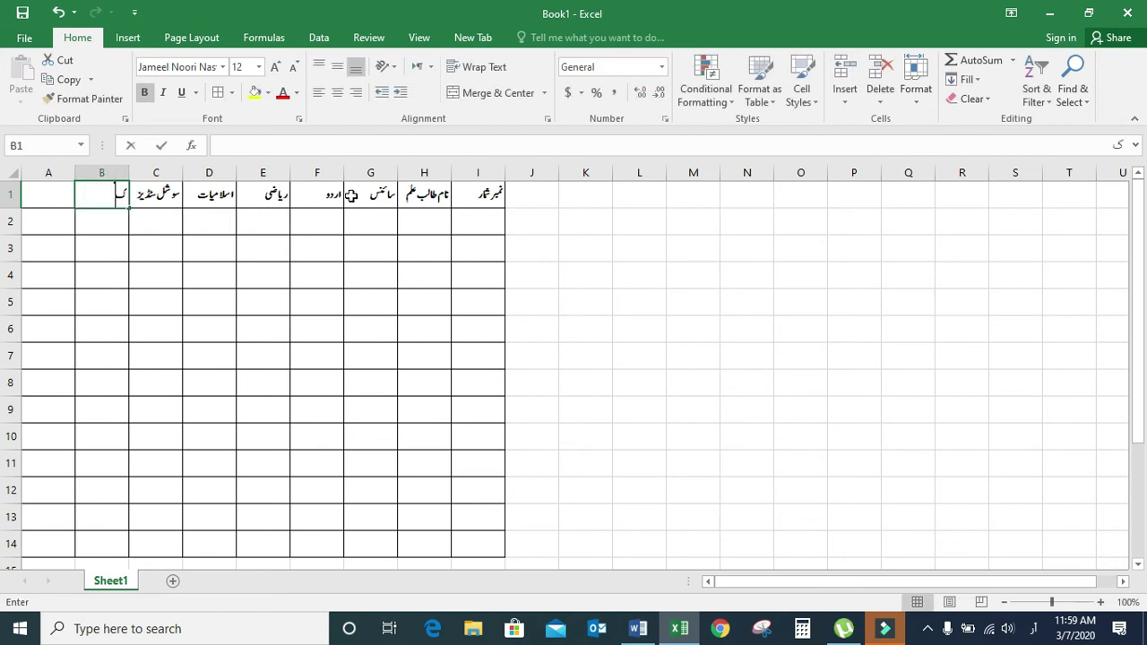
type("کیمی")
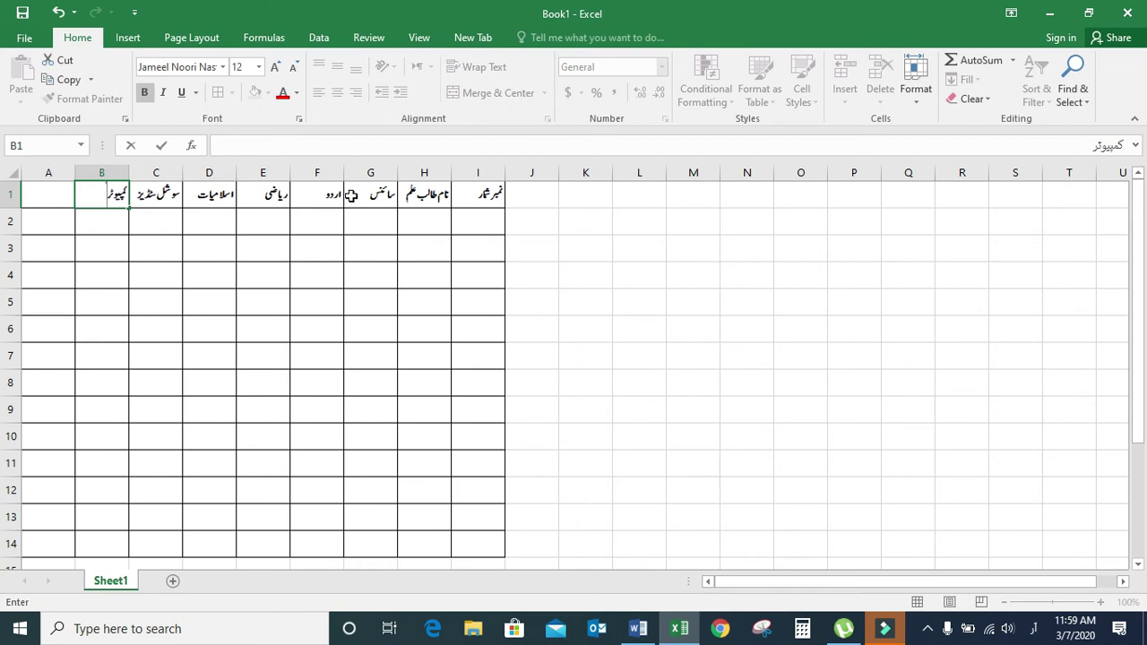
left_click(54, 190)
type("میزان")
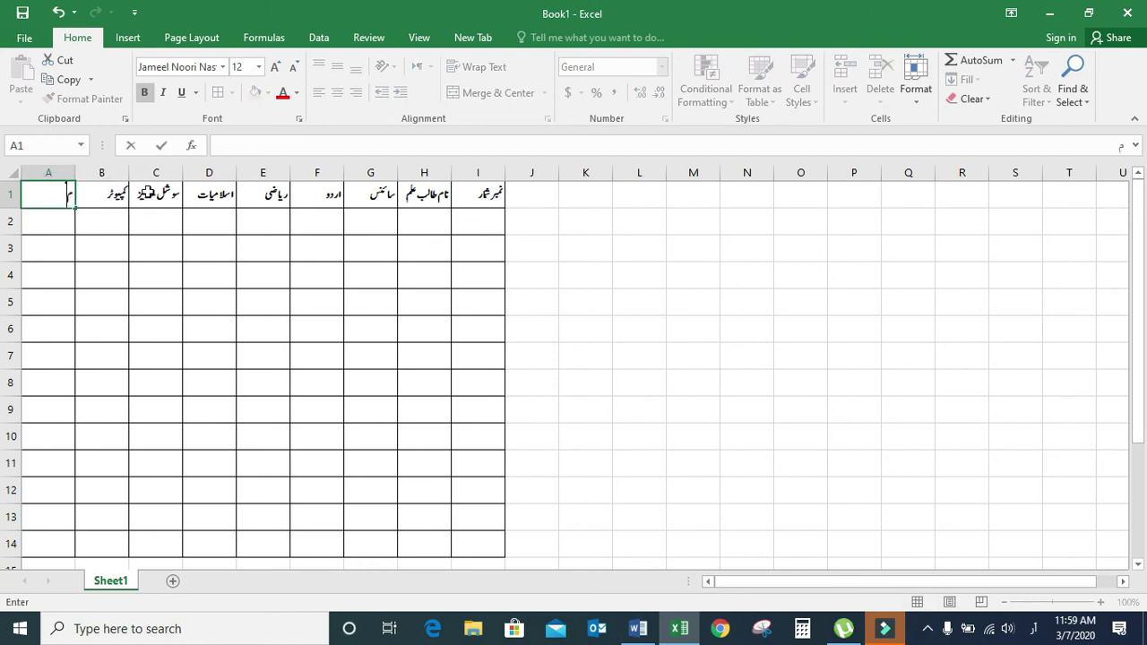
left_click(455, 193, "shift")
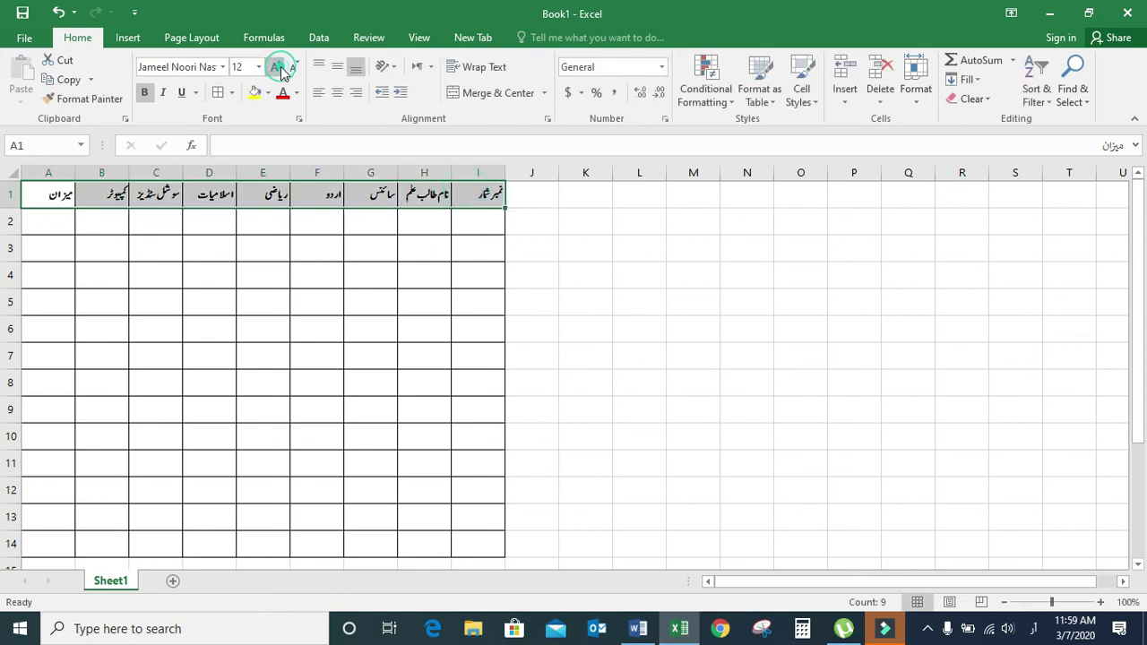
Step: Enlarge the headers to size 14 and start row 2 with serial 1, the student's name, and marks 25, 25, 30
left_click(277, 68)
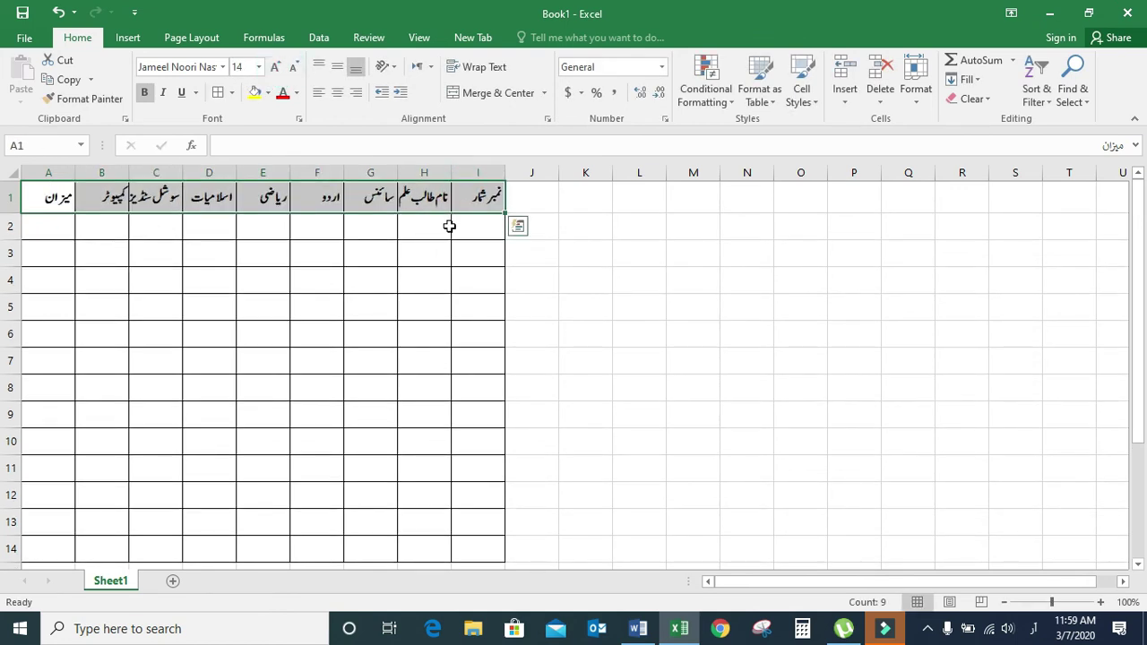
left_click(478, 228)
type("1")
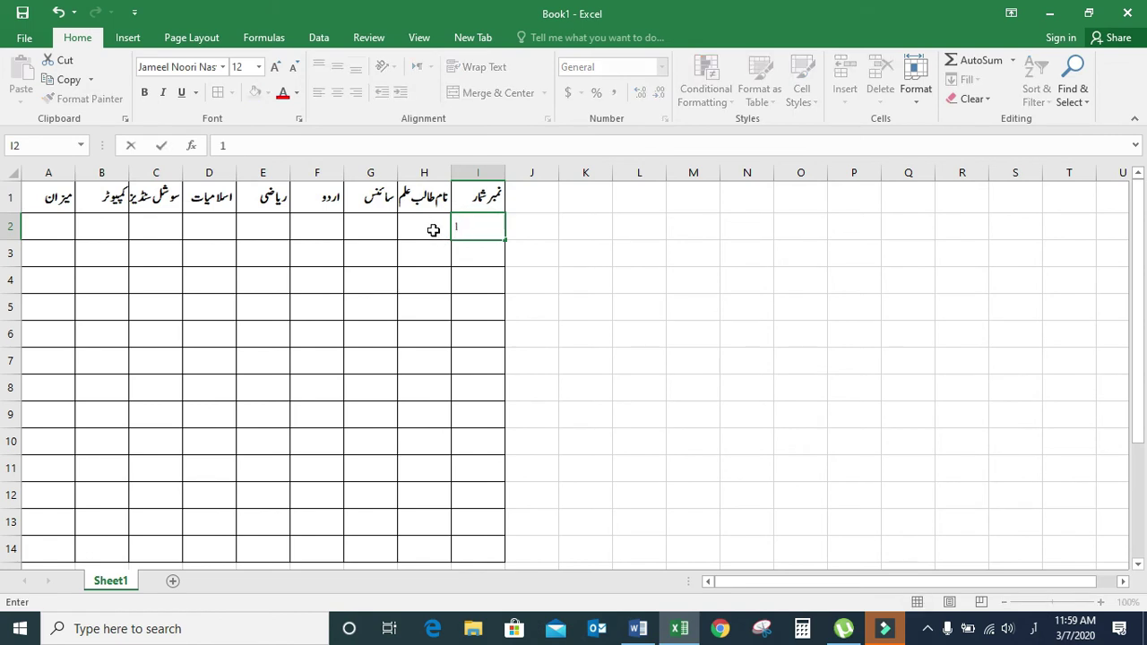
left_click(433, 230)
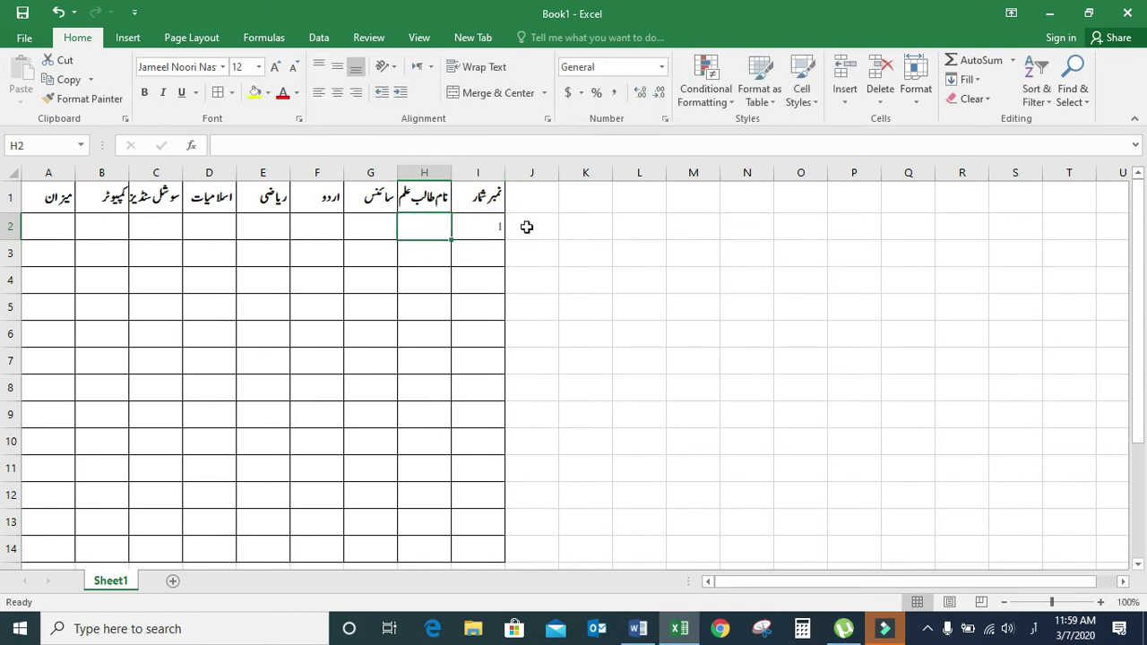
type("محمد اسلم")
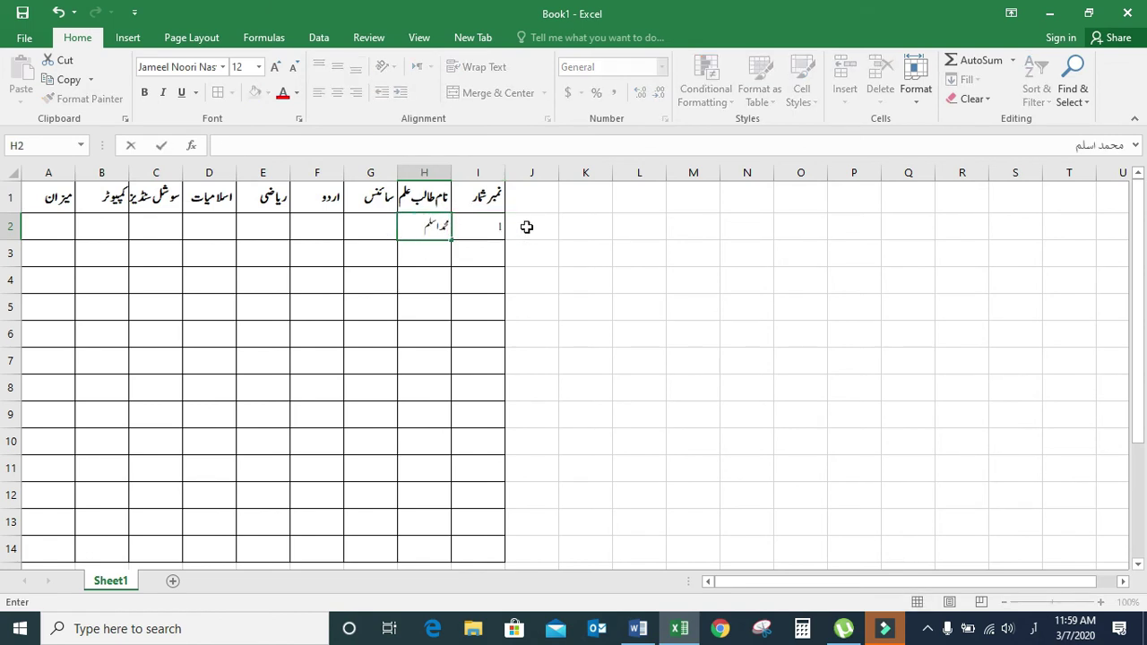
left_click(367, 226)
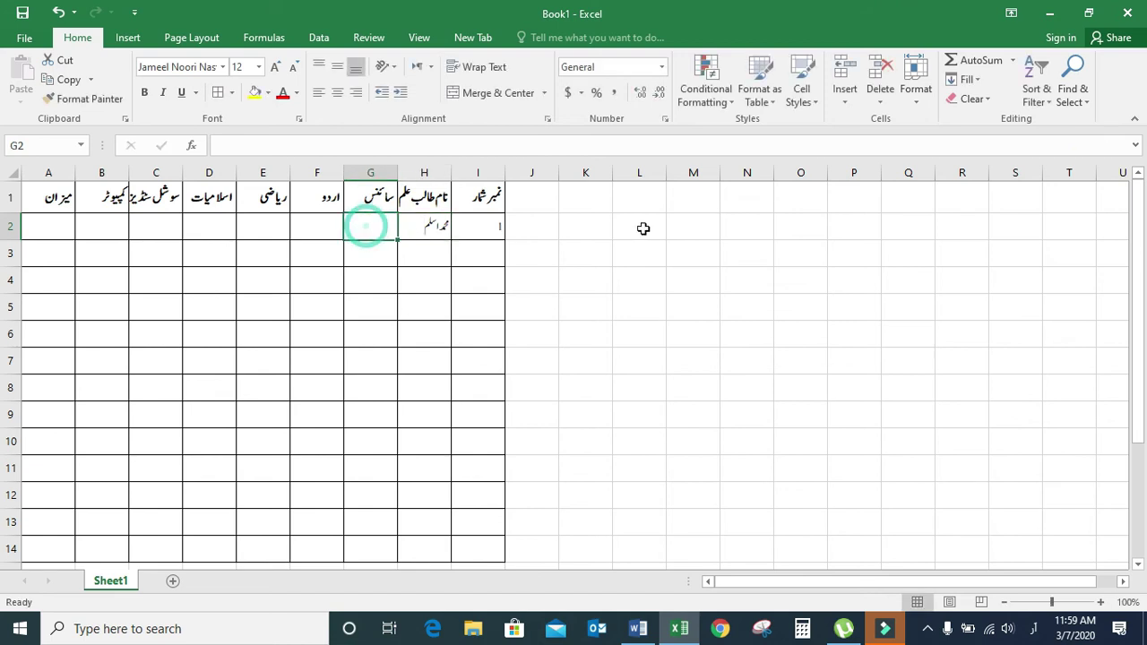
type("25")
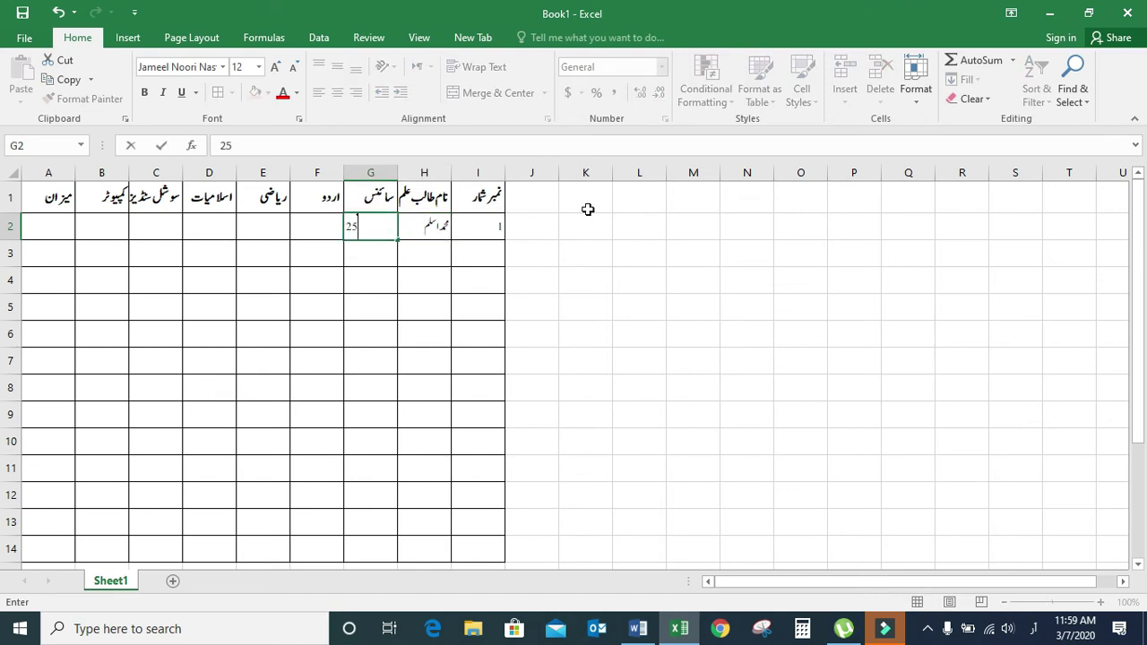
left_click(313, 235)
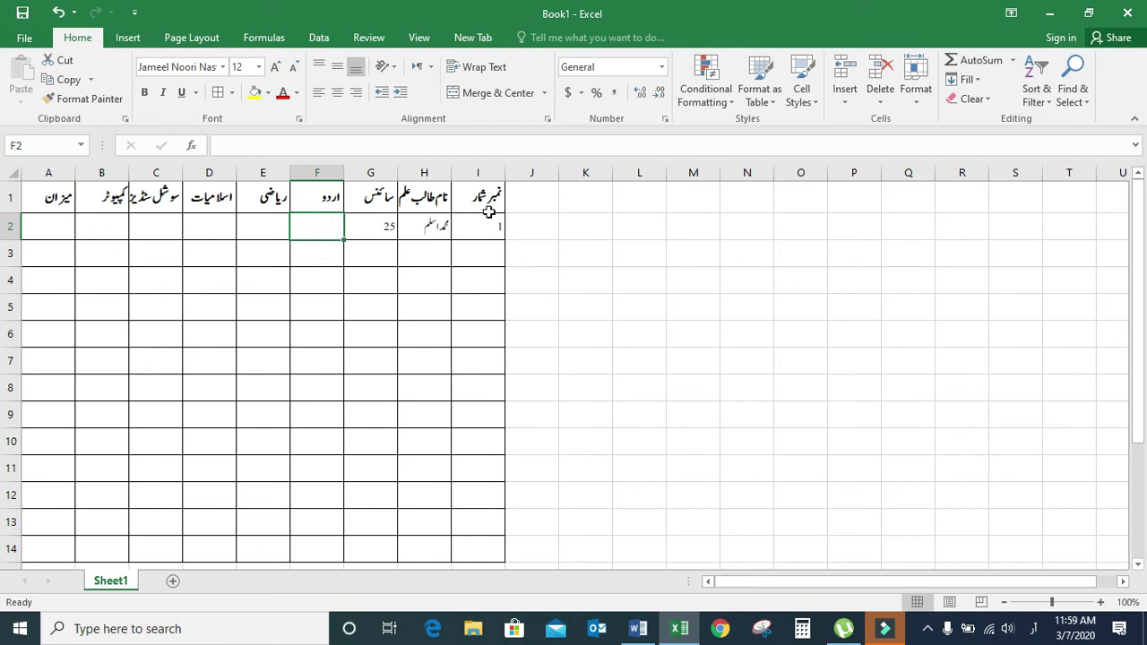
type("25")
left_click(249, 224)
type("30")
Step: Enter the first student's remaining marks 40, 30 and 50 in D2 to B2
left_click(212, 225)
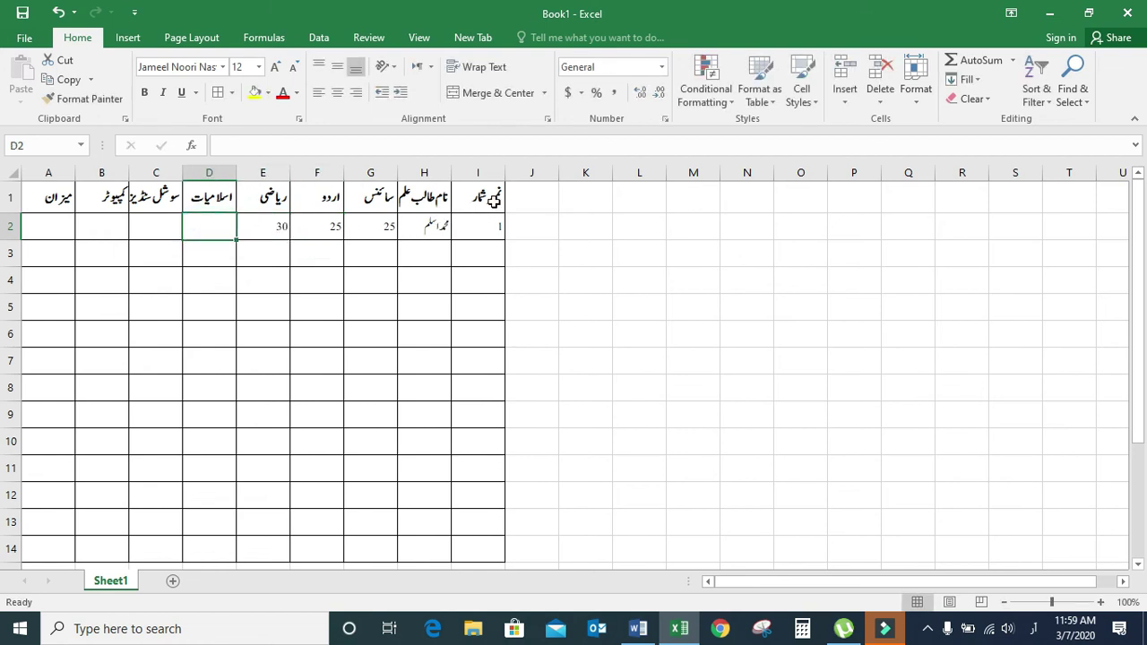
type("40")
left_click(149, 224)
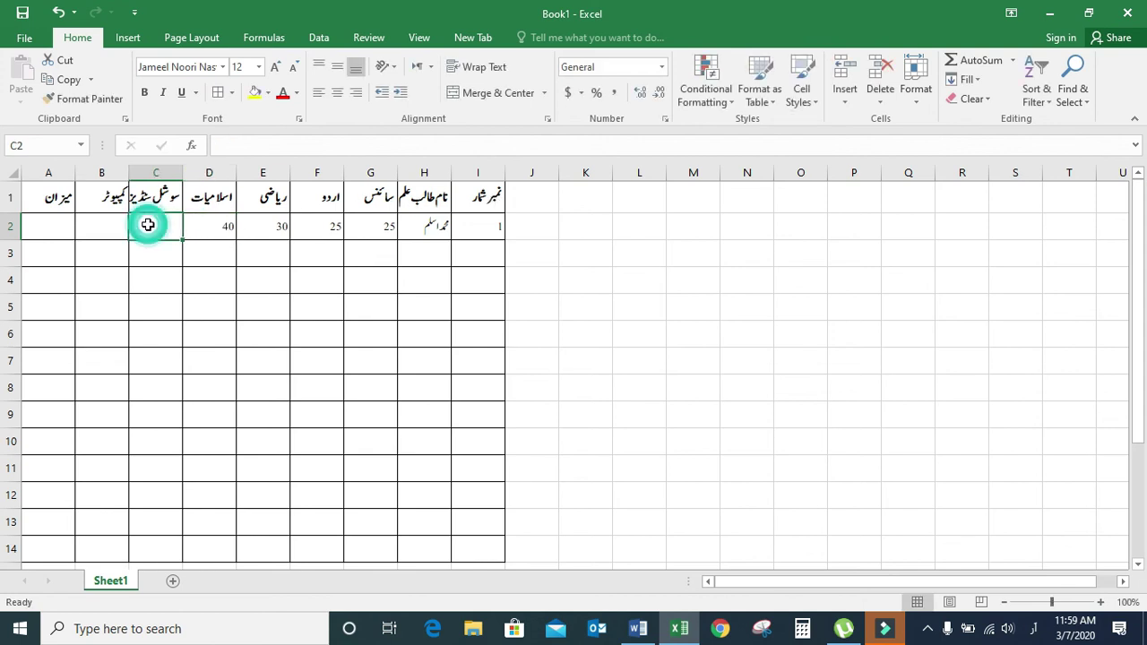
type("30")
left_click(95, 229)
type("50")
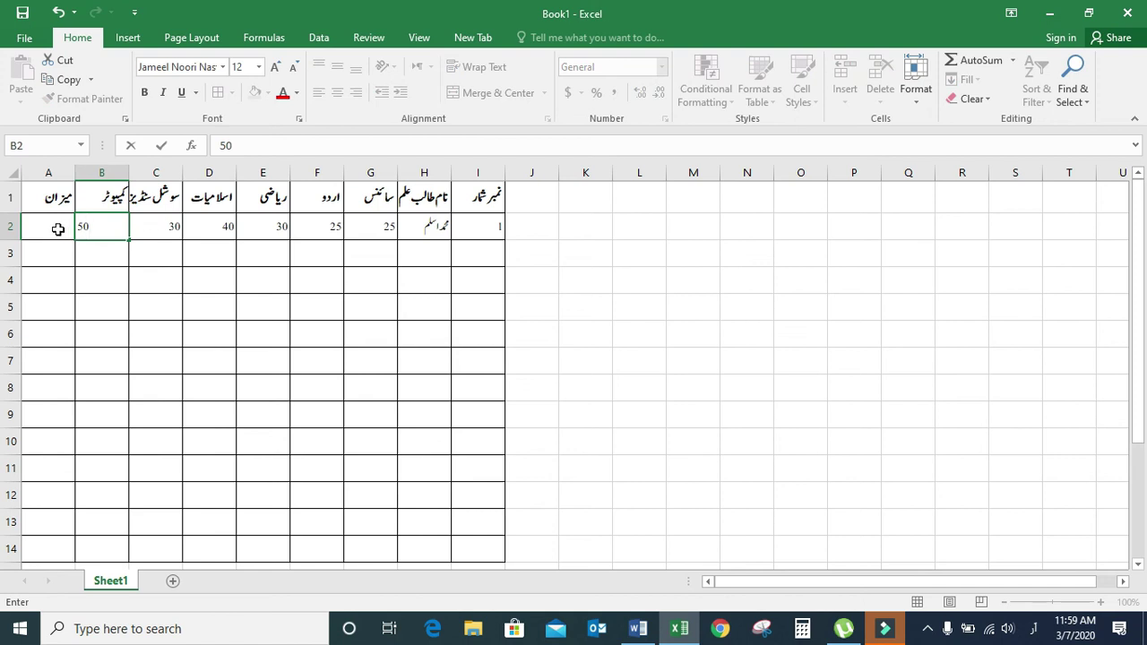
left_click(57, 229)
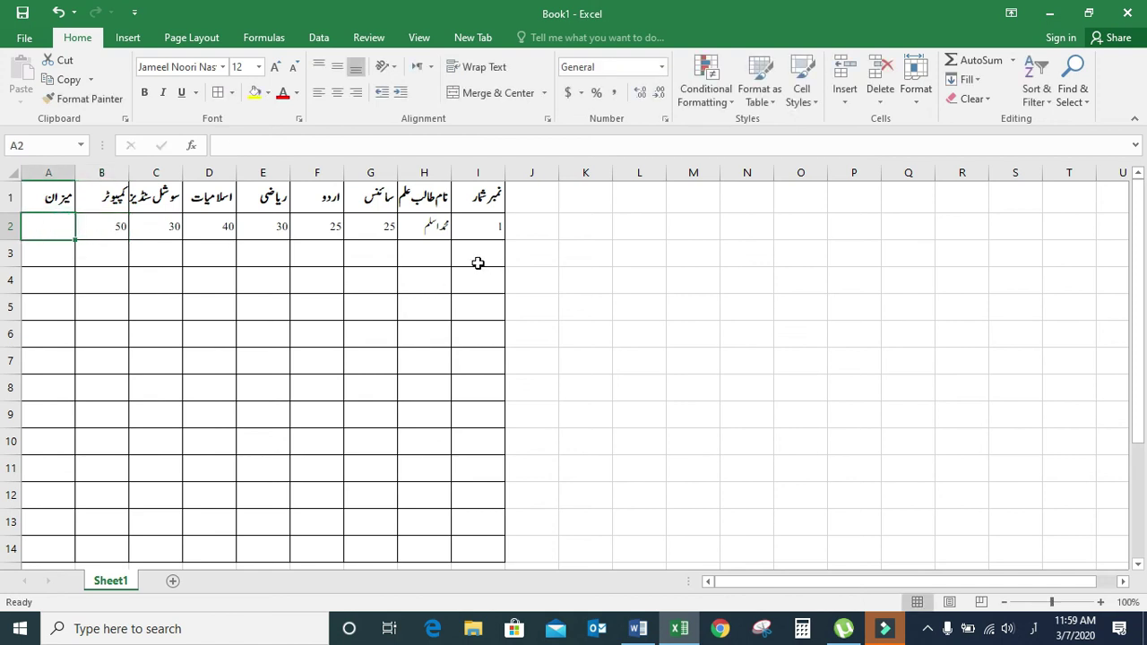
Step: Start row 3 with serial 2, the second student's name, and marks 30 and 40
left_click(484, 252)
type("2")
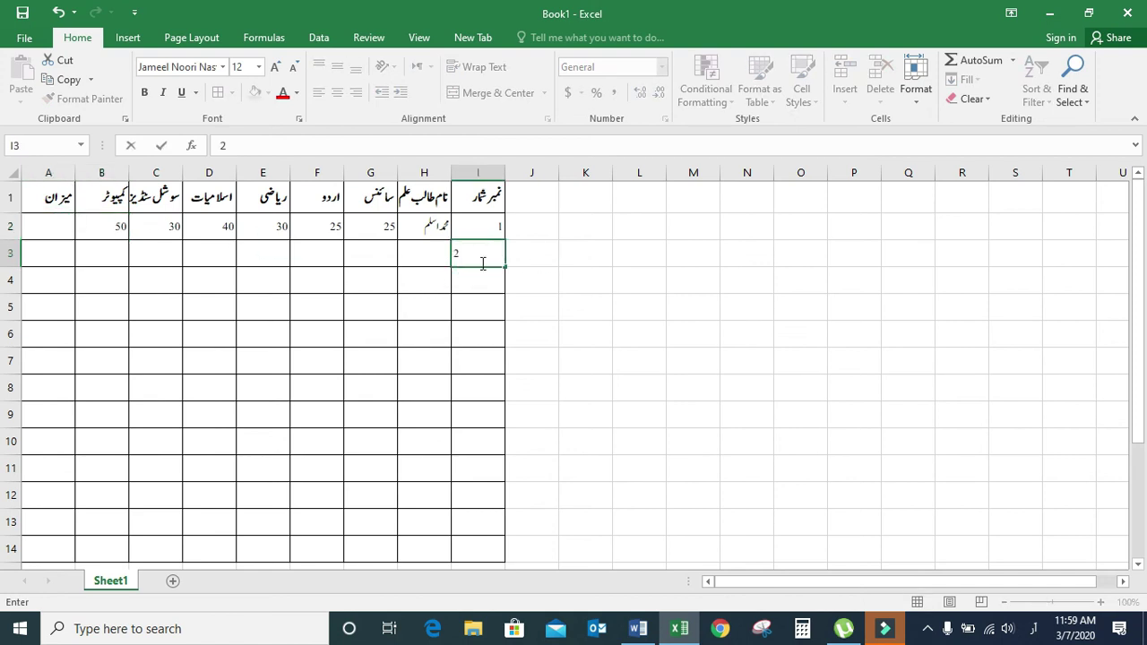
left_click(431, 254)
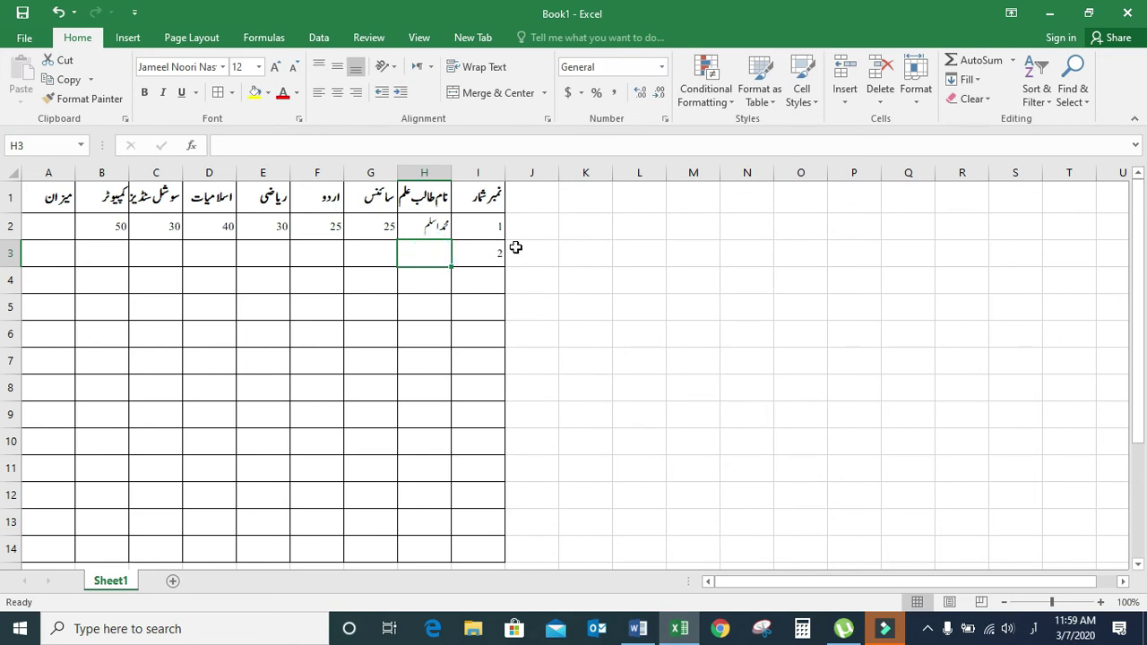
type("سلیم احمد")
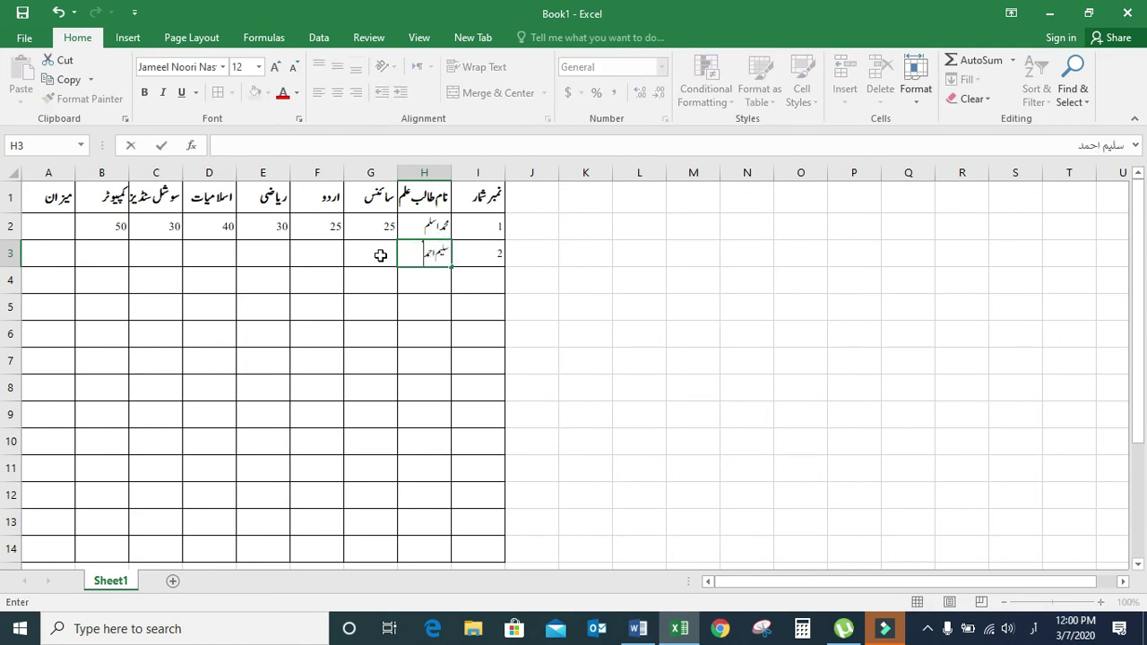
left_click(380, 254)
type("30")
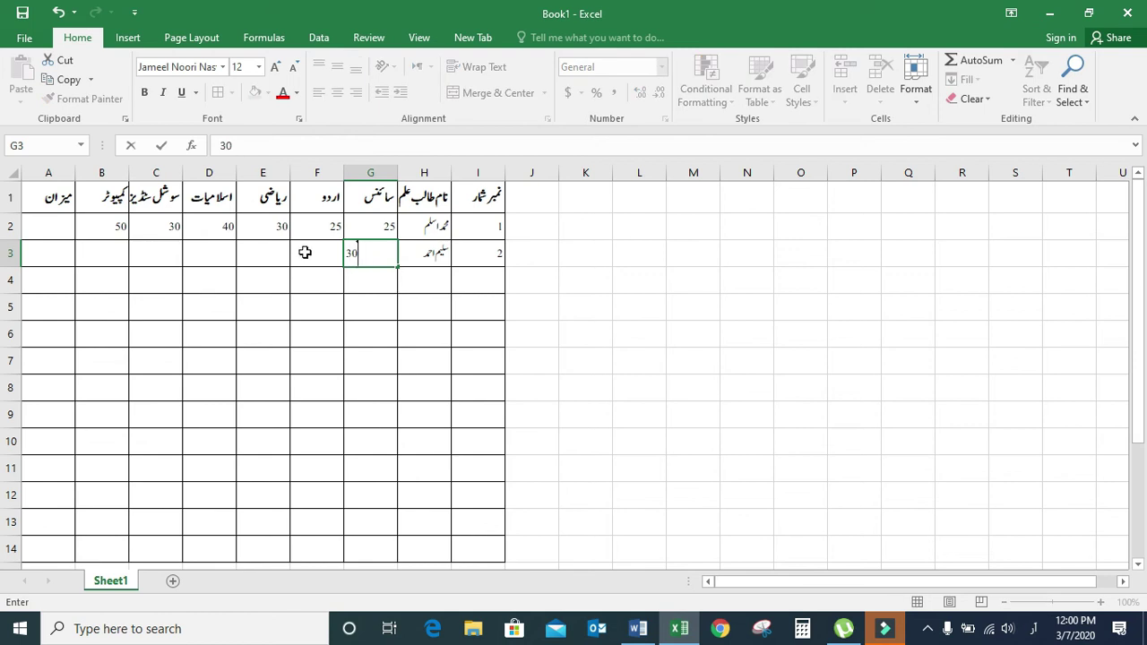
left_click(305, 253)
type("40")
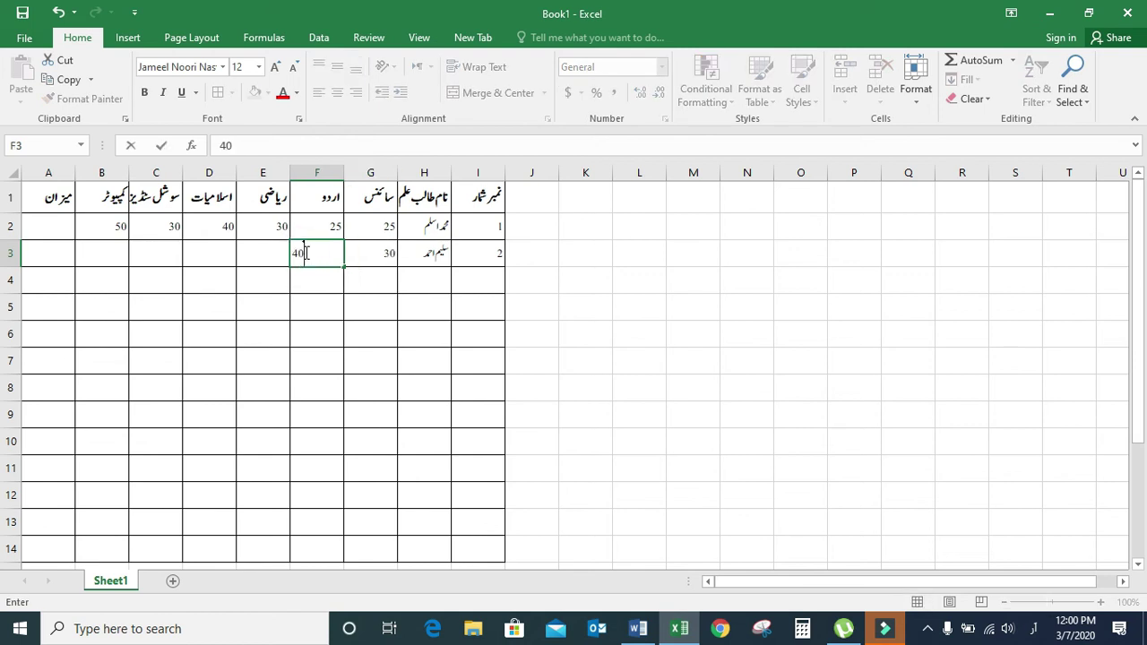
Step: Enter the second student's remaining marks 50, 60, 50 and 30 in E3 to B3
left_click(257, 260)
type("50")
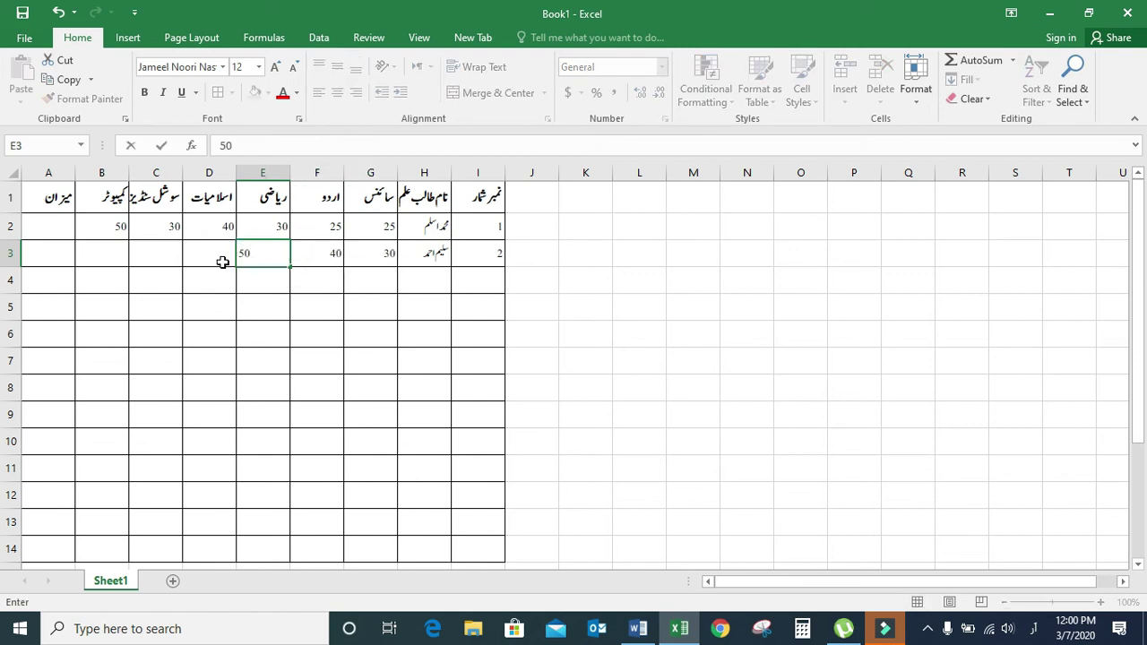
left_click(212, 261)
type("60")
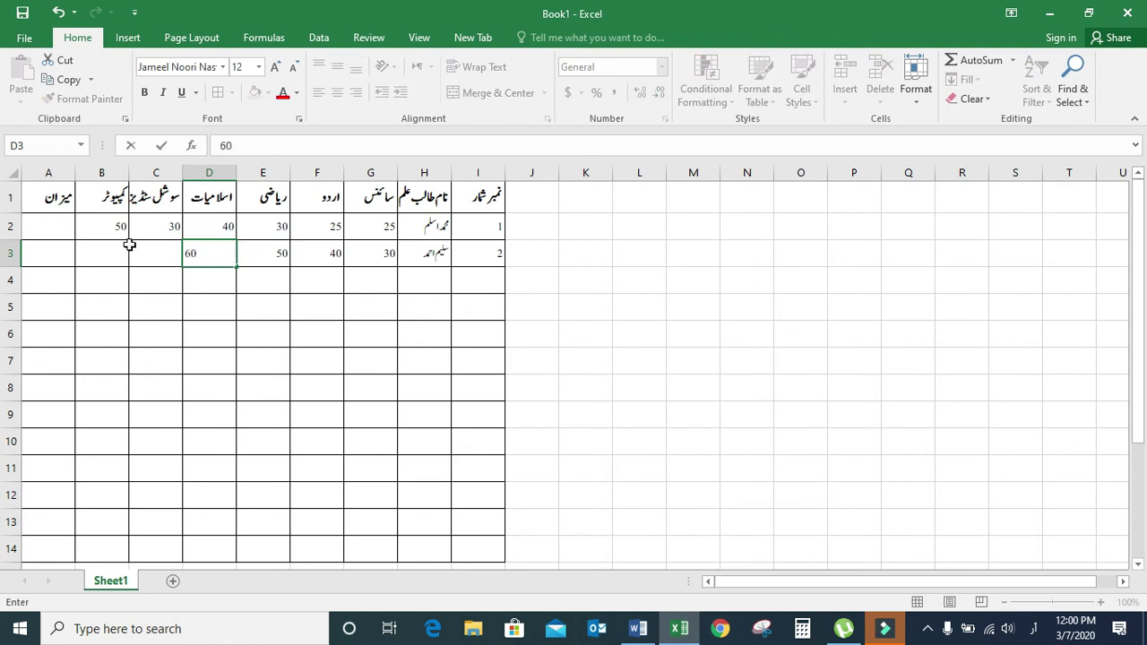
left_click(144, 248)
type("50")
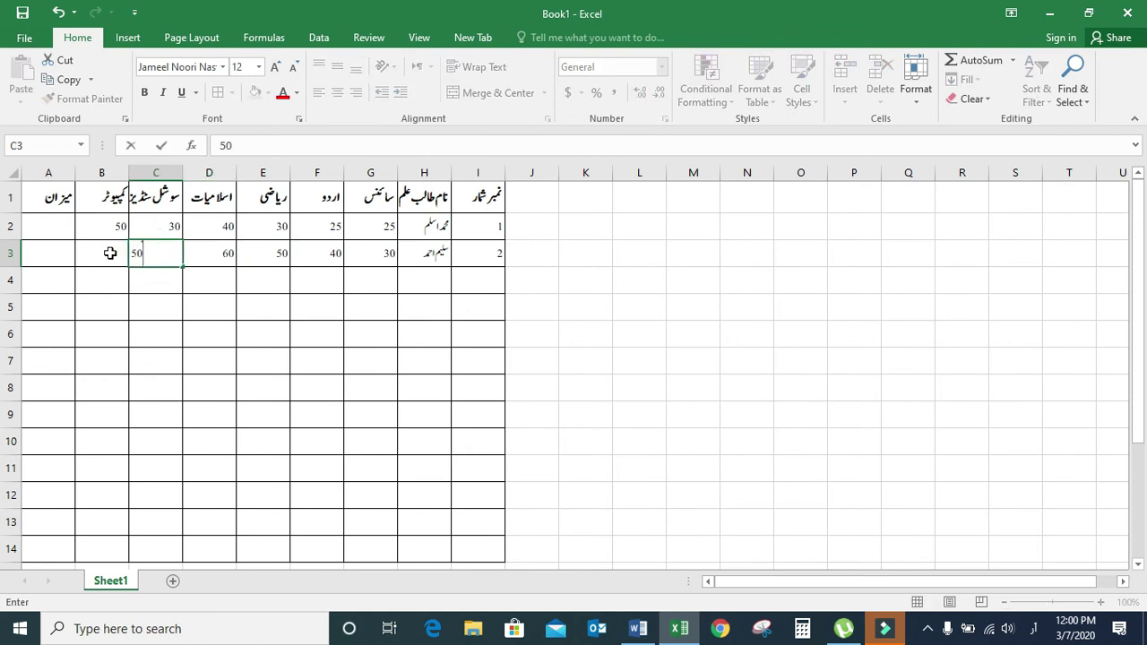
left_click(110, 253)
type("30")
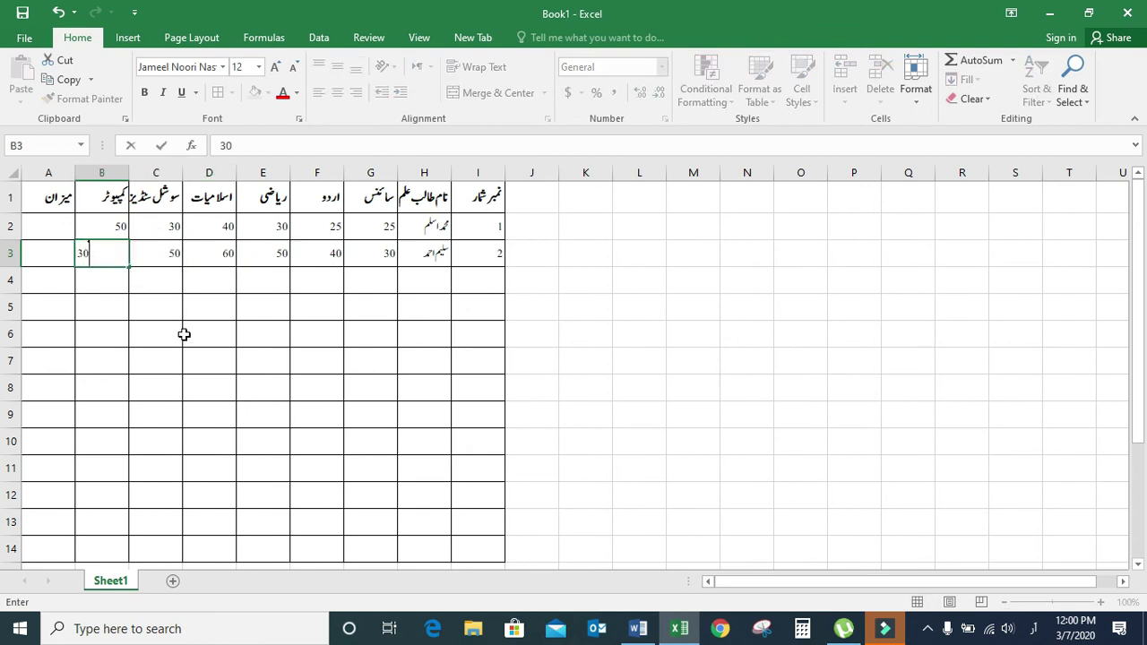
left_click(174, 328)
Step: Put =SUM(B2:G2) in A2 to total 200, and make it bold
left_click(49, 226)
left_click(981, 60)
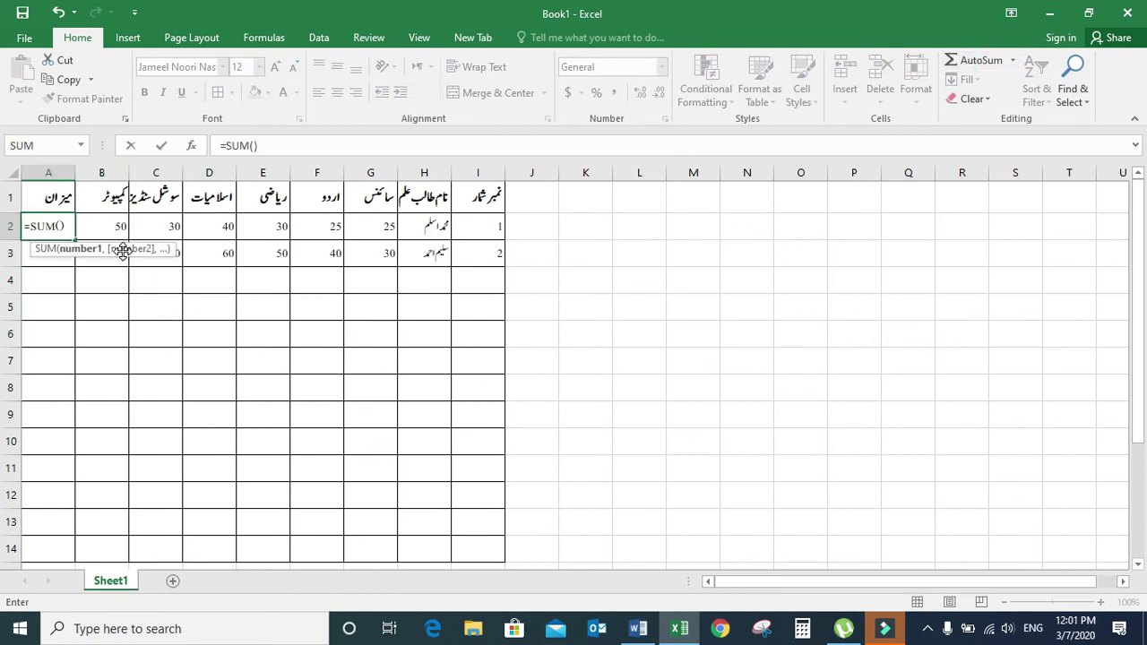
left_click(384, 229)
left_click_drag(322, 229, 121, 230)
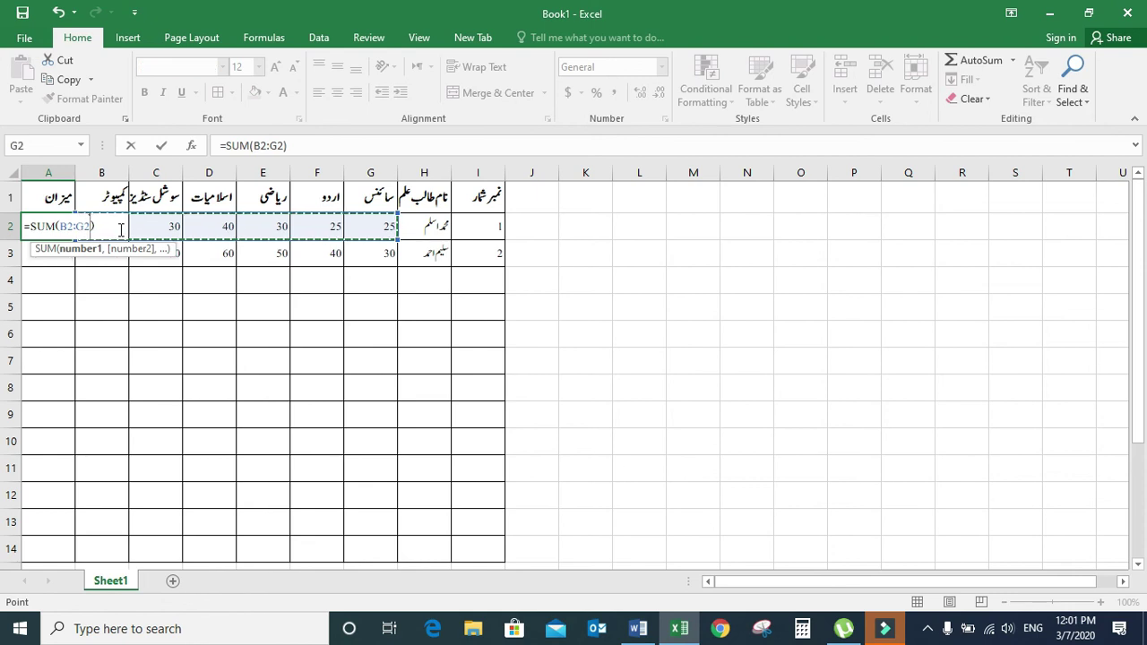
key("Return")
left_click(50, 228)
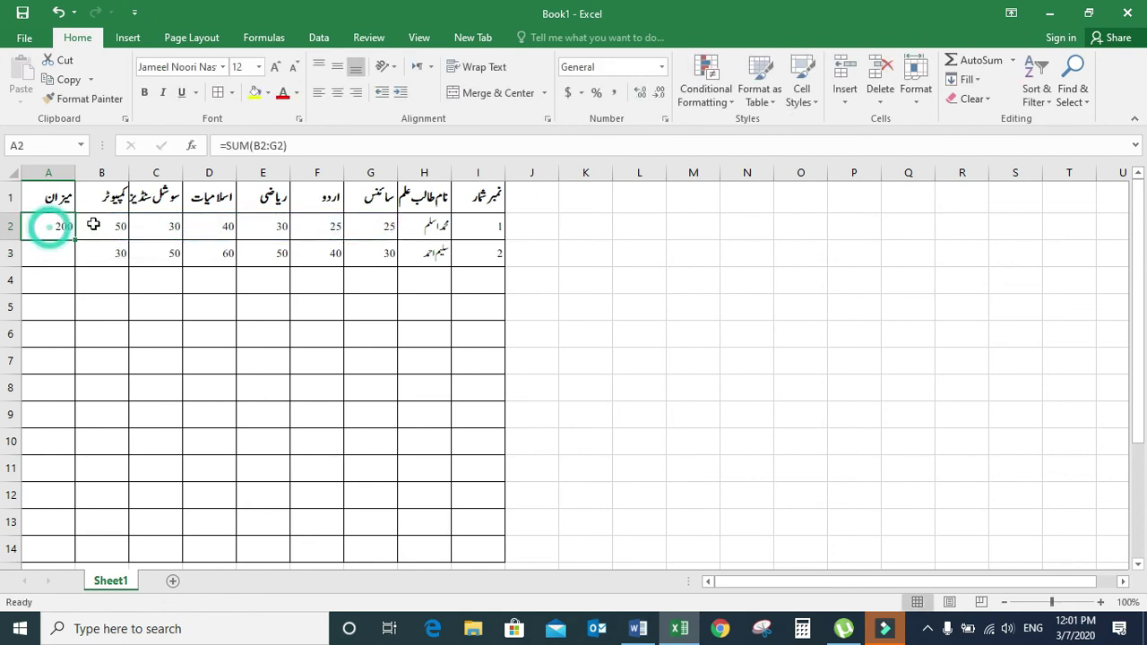
left_click(145, 93)
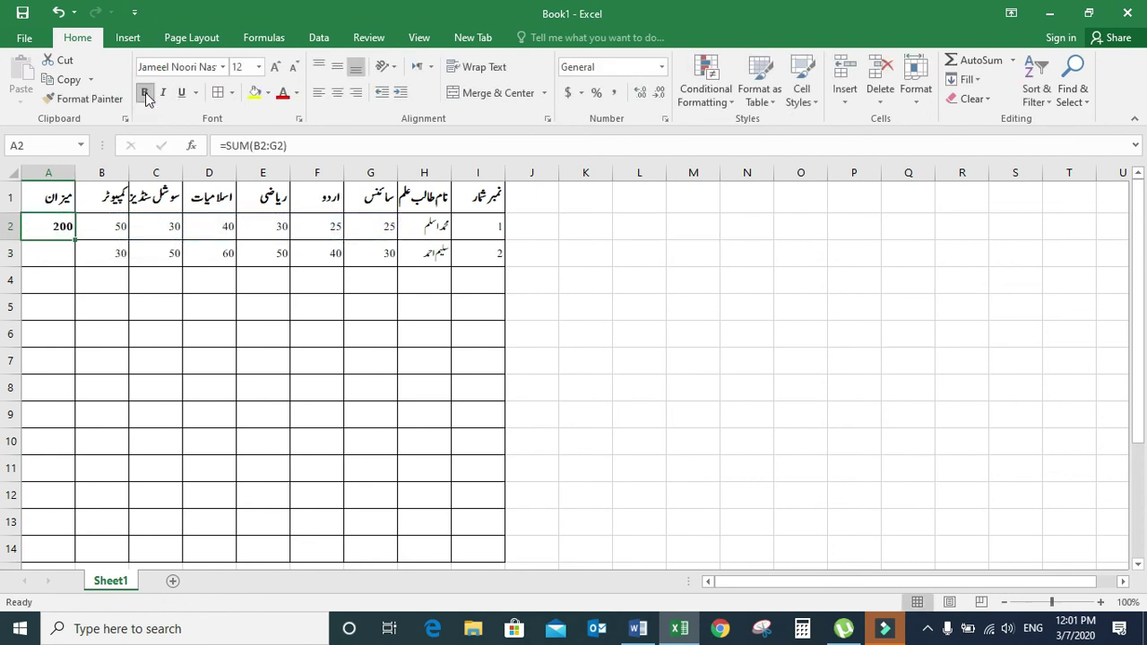
left_click(113, 340)
left_click(63, 228)
Step: Copy A2's SUM formula into A3:A12, giving 260 in A3 and zeros below
right_click(54, 230)
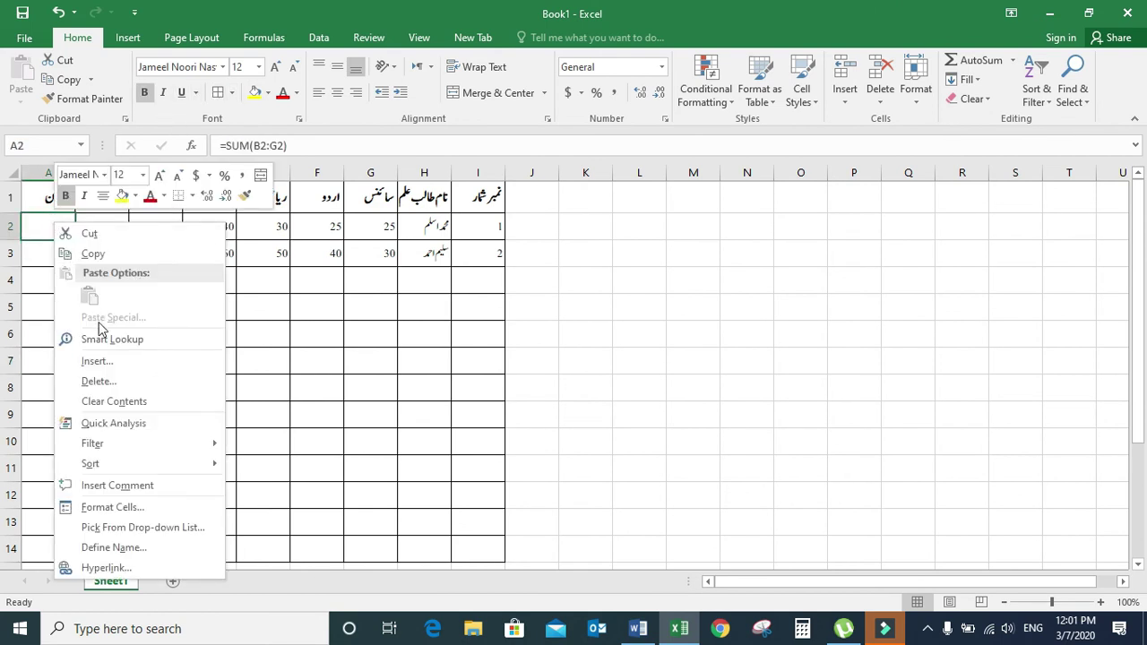
left_click(93, 254)
left_click_drag(56, 258, 59, 494)
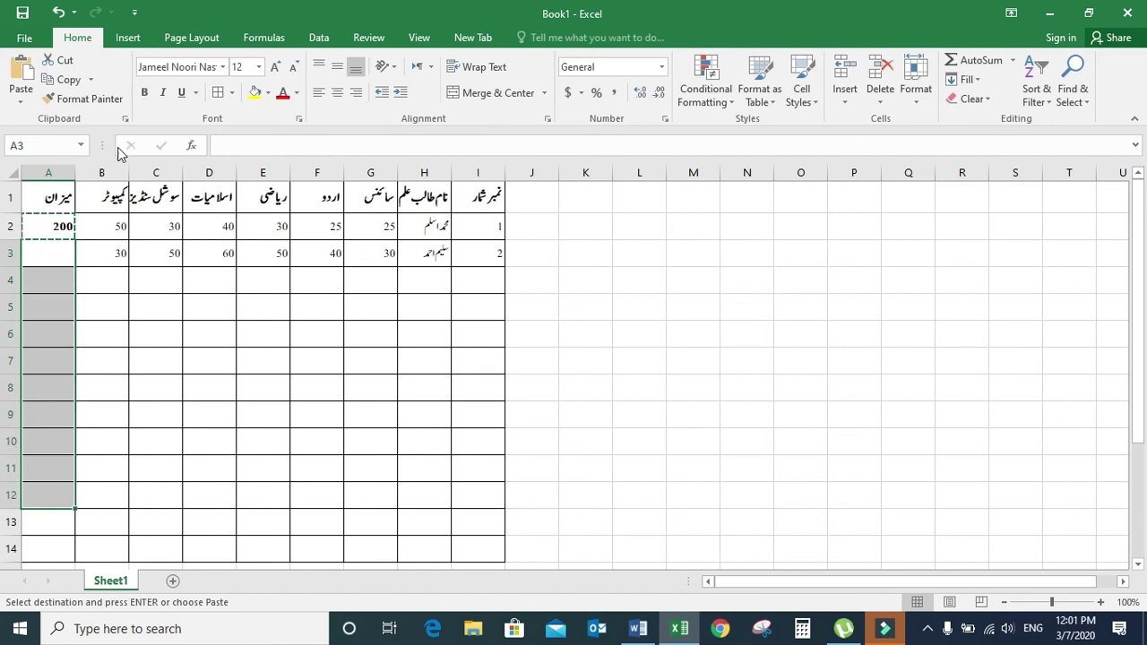
right_click(46, 293)
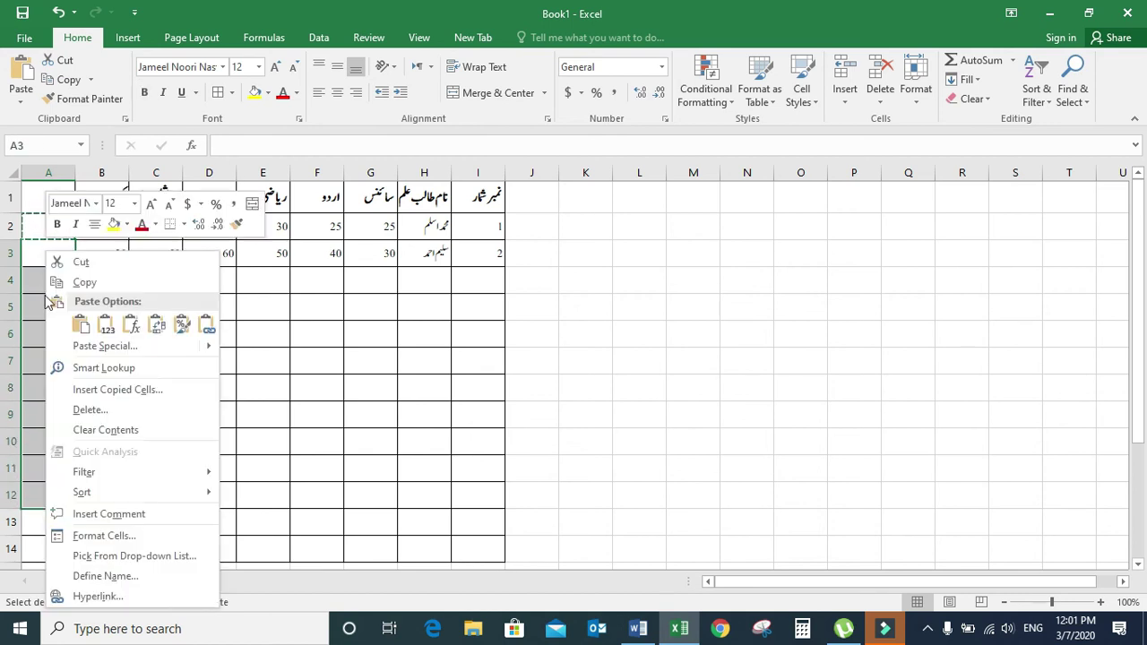
left_click(80, 324)
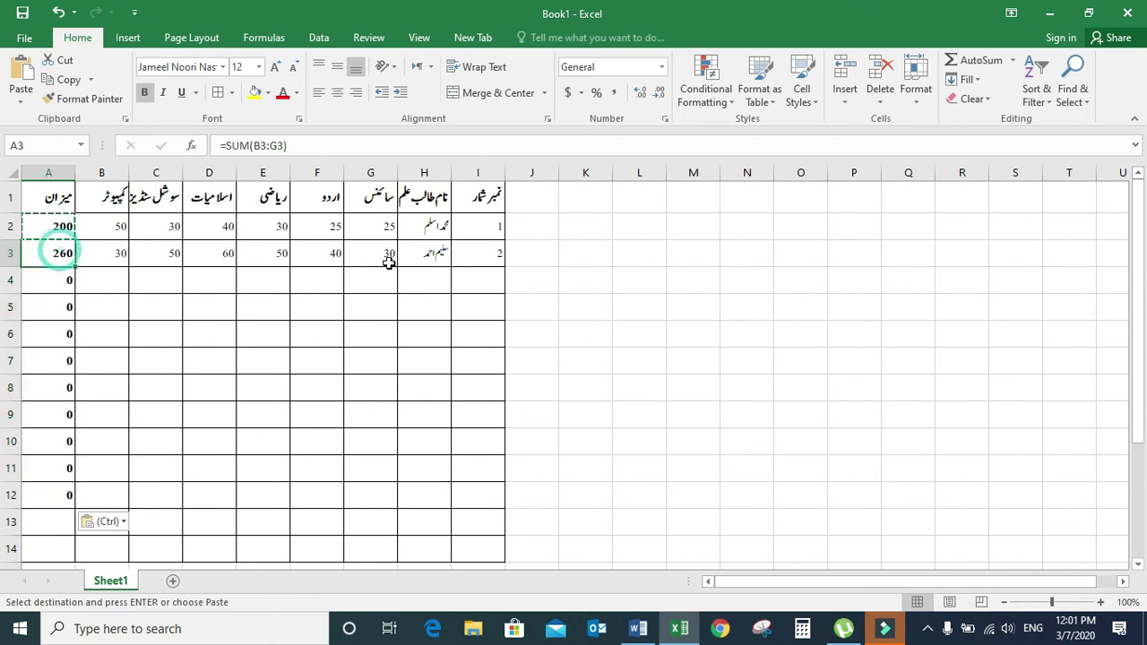
left_click(481, 274)
Step: Switch the keyboard to Urdu and enter serial 3 and the third student's name in row 4
left_click(1034, 629)
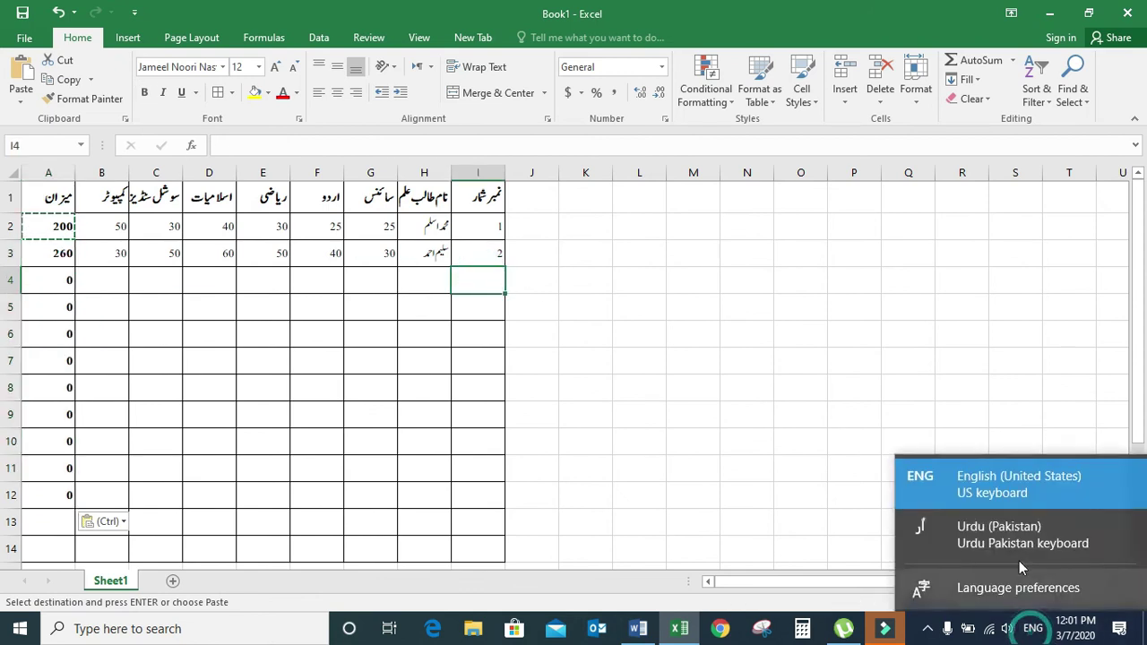
left_click(1012, 531)
type("3")
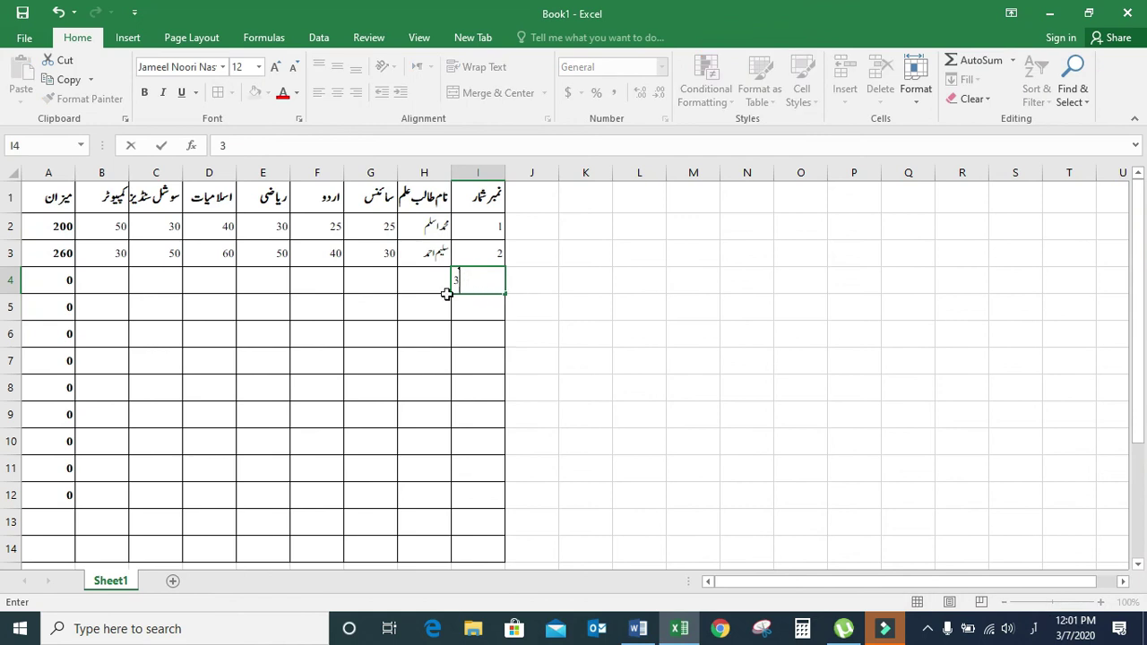
left_click(421, 285)
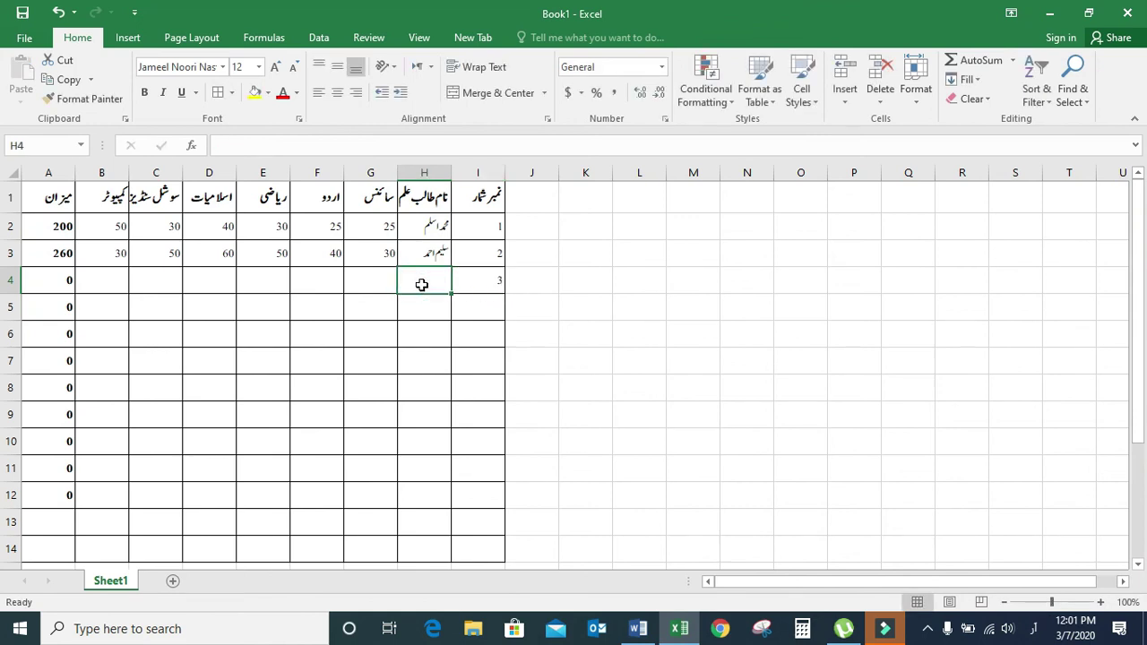
type("جانباز")
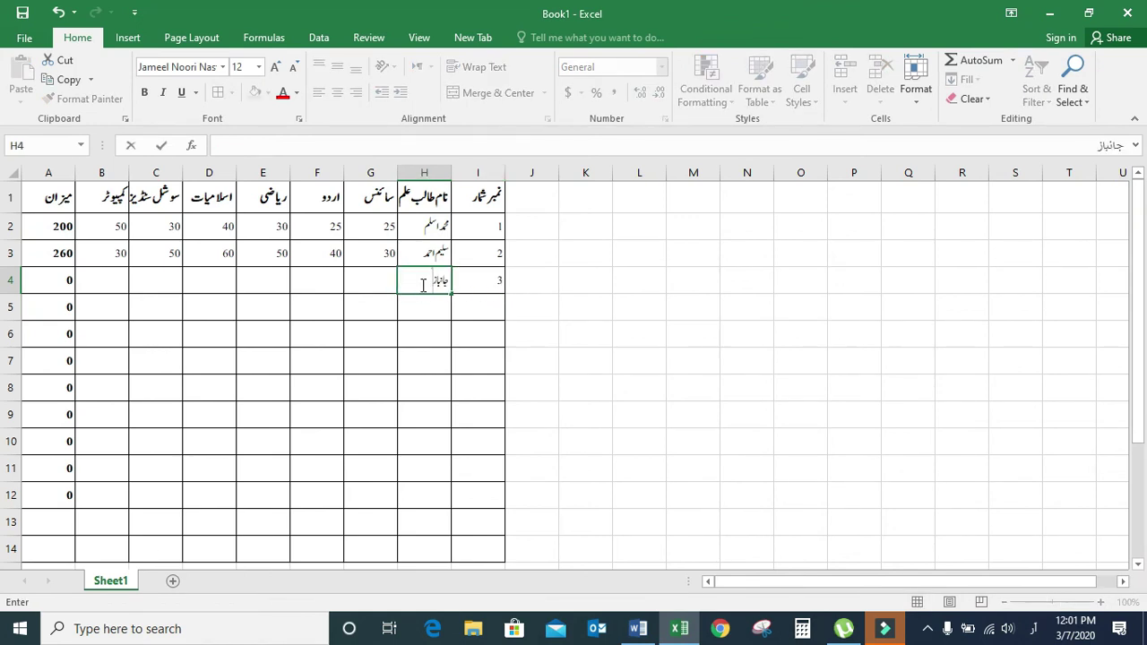
type("ن")
key("Tab")
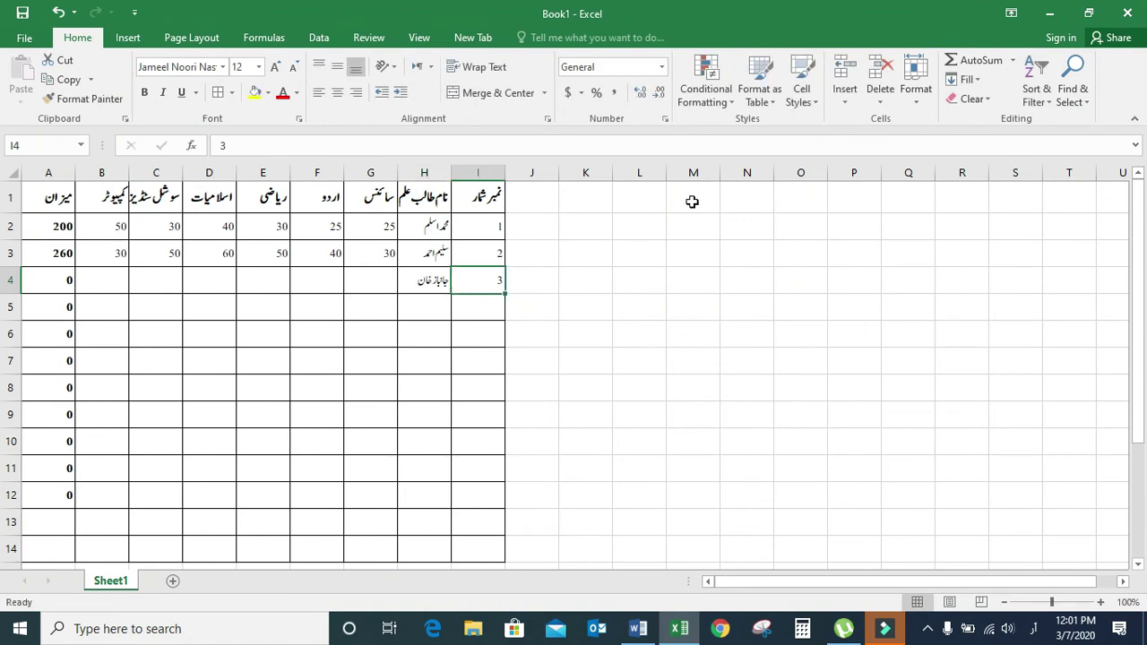
Step: Enter the third student's marks 40, 60, 70, 30, 25 and 45 in G4 to B4
left_click(385, 279)
type("40")
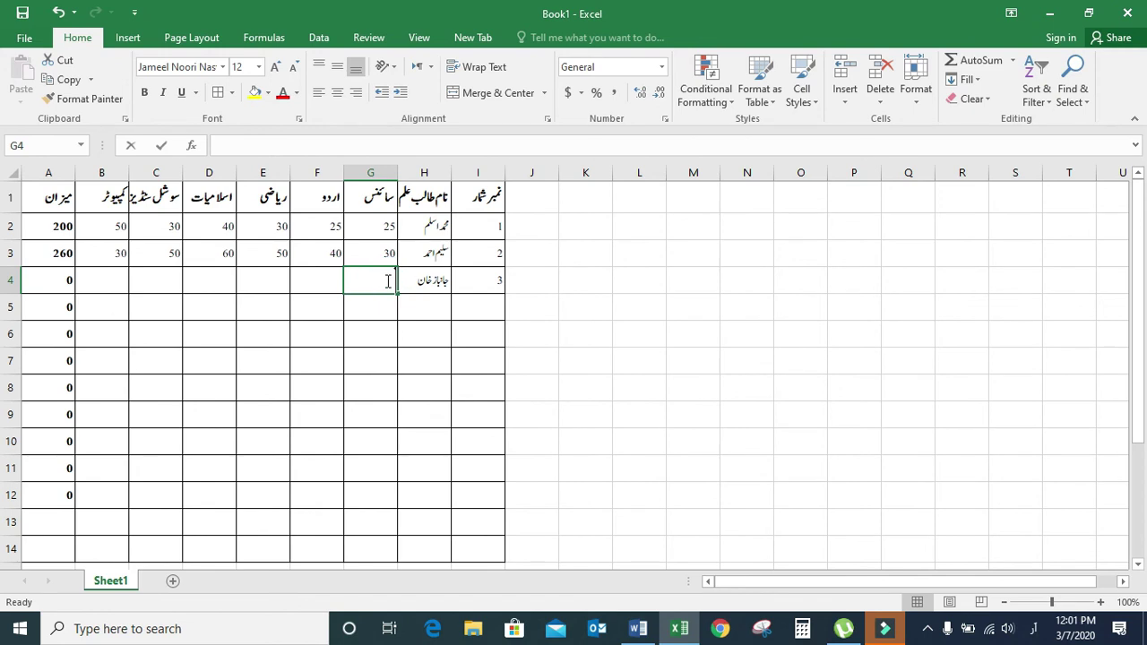
type("60")
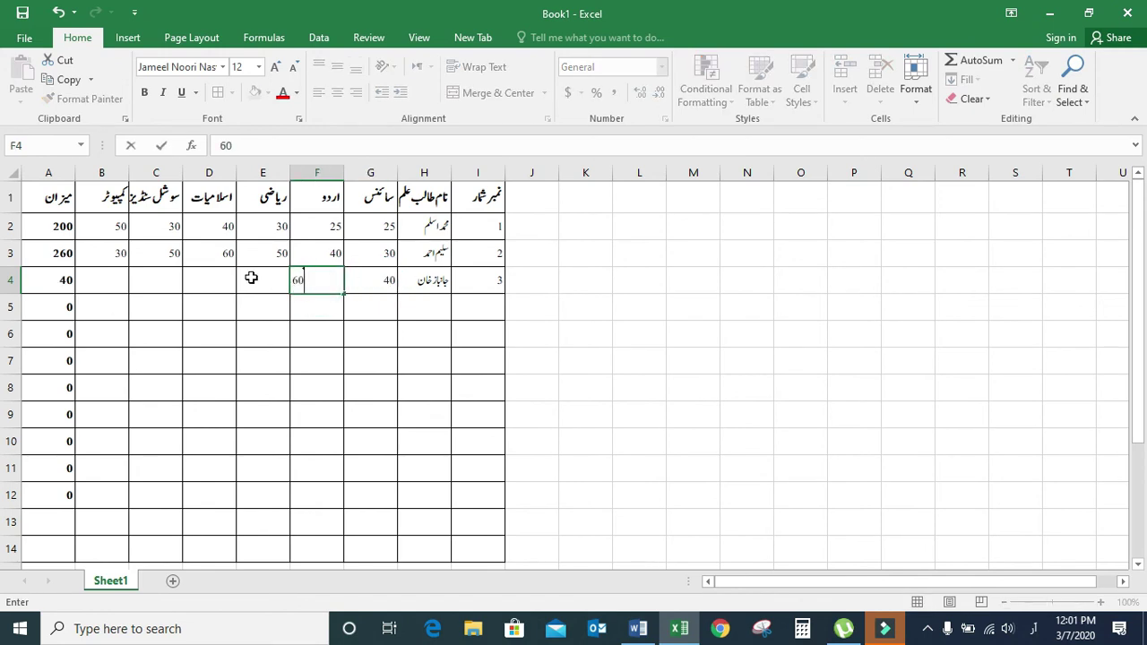
left_click(250, 278)
type("70")
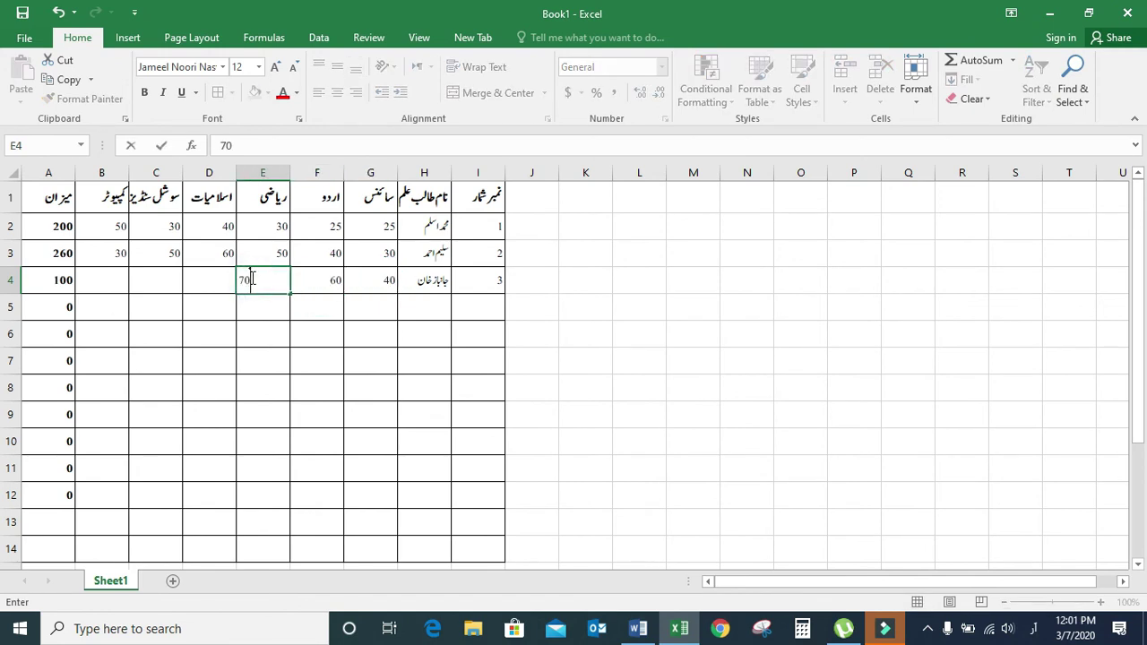
left_click(229, 276)
type("30")
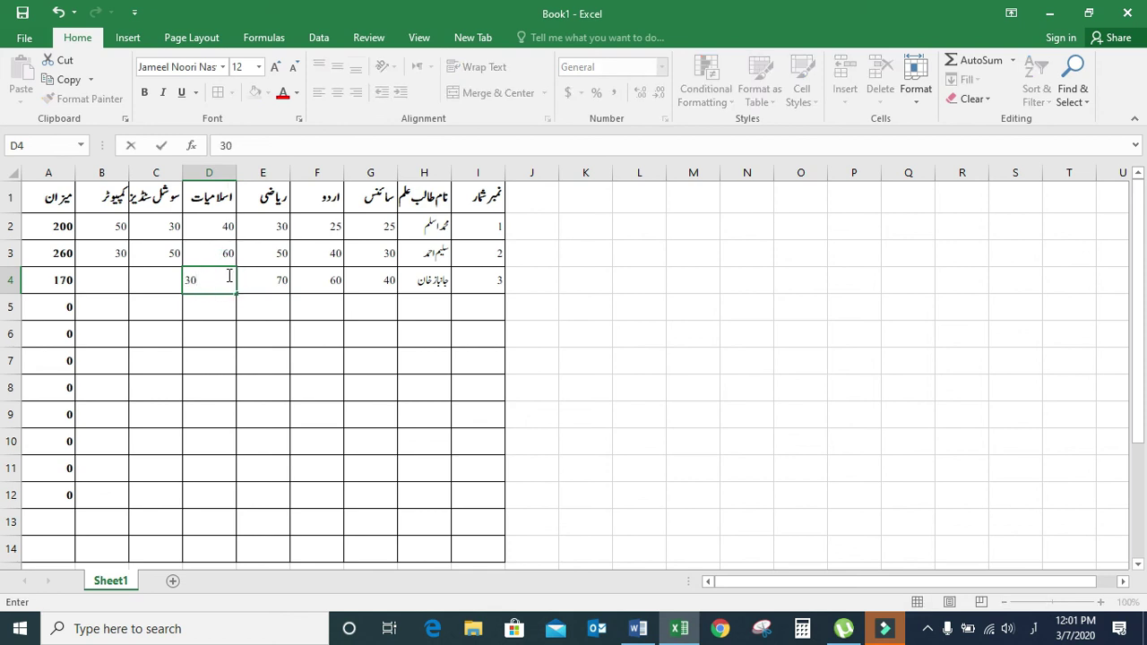
left_click(159, 279)
type("25")
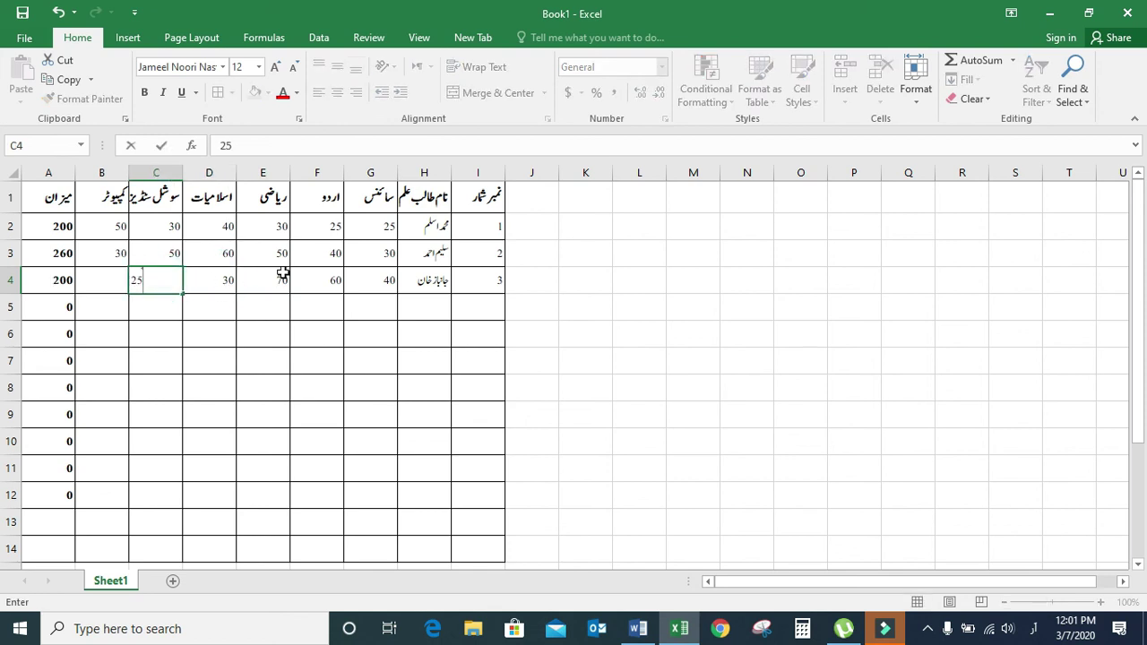
left_click(90, 281)
type("45")
key("Return")
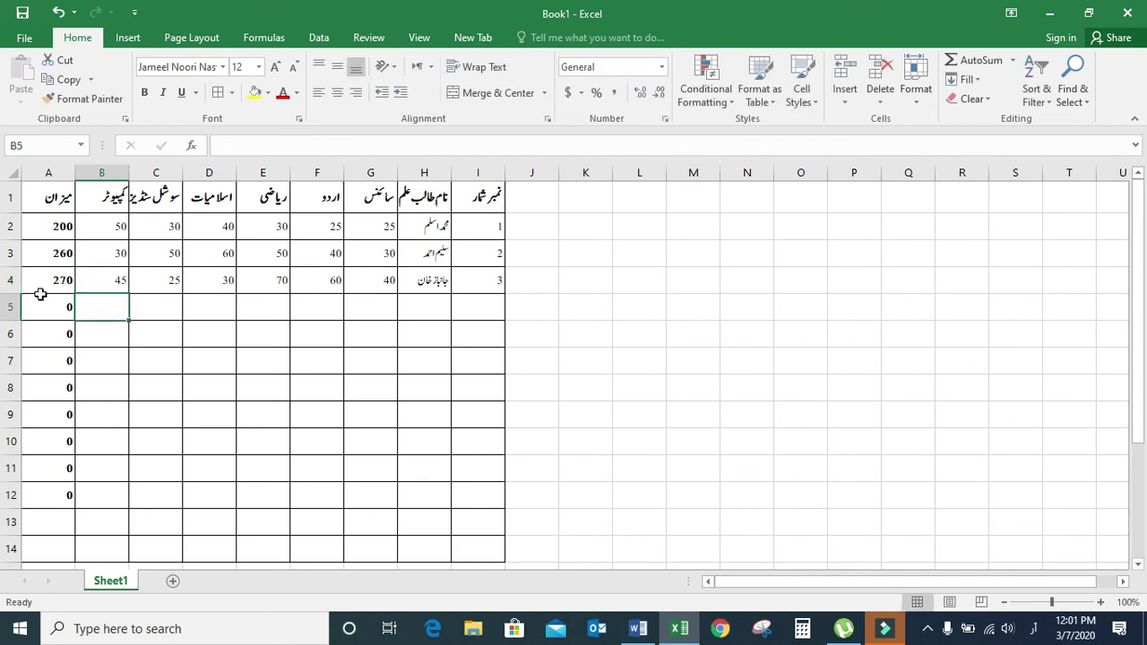
left_click(283, 298)
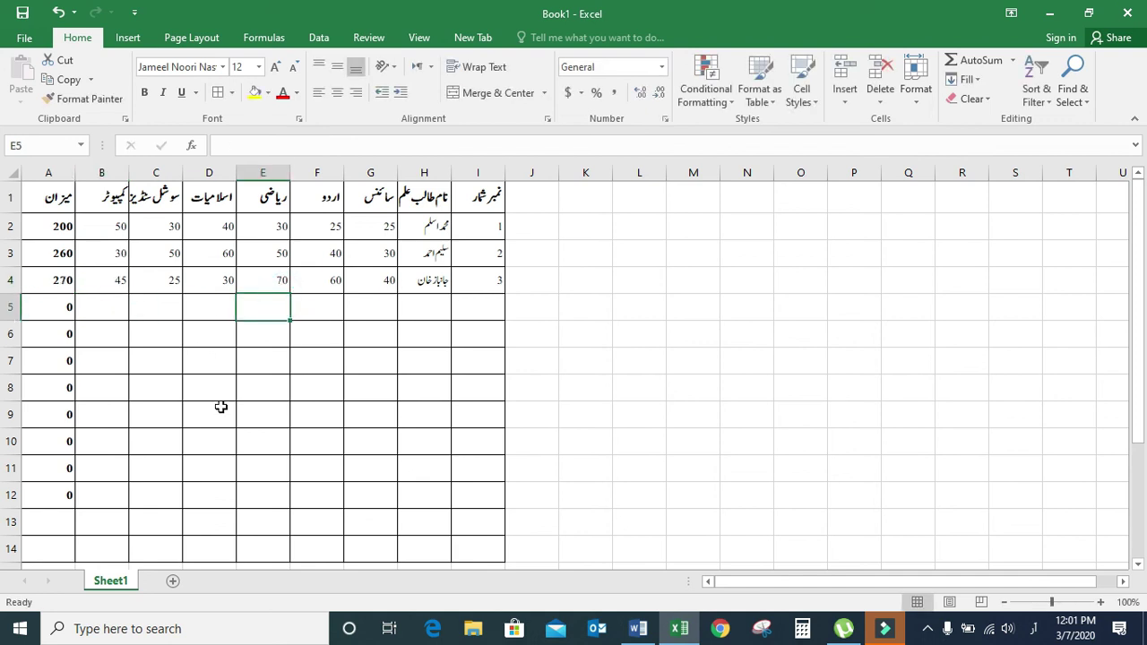
Step: Type the Urdu sentence beginning 'ناظرین ہم نے ایکسل میں بھی اردو ٹائپ کرکے' in G6
left_click(653, 335)
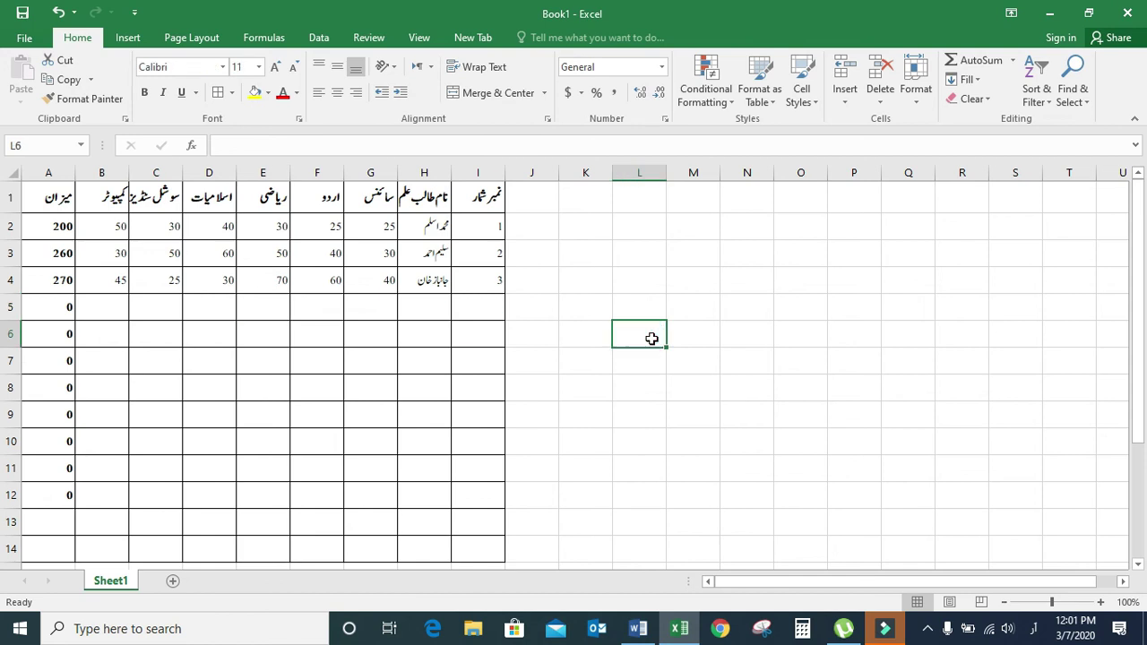
type("تو")
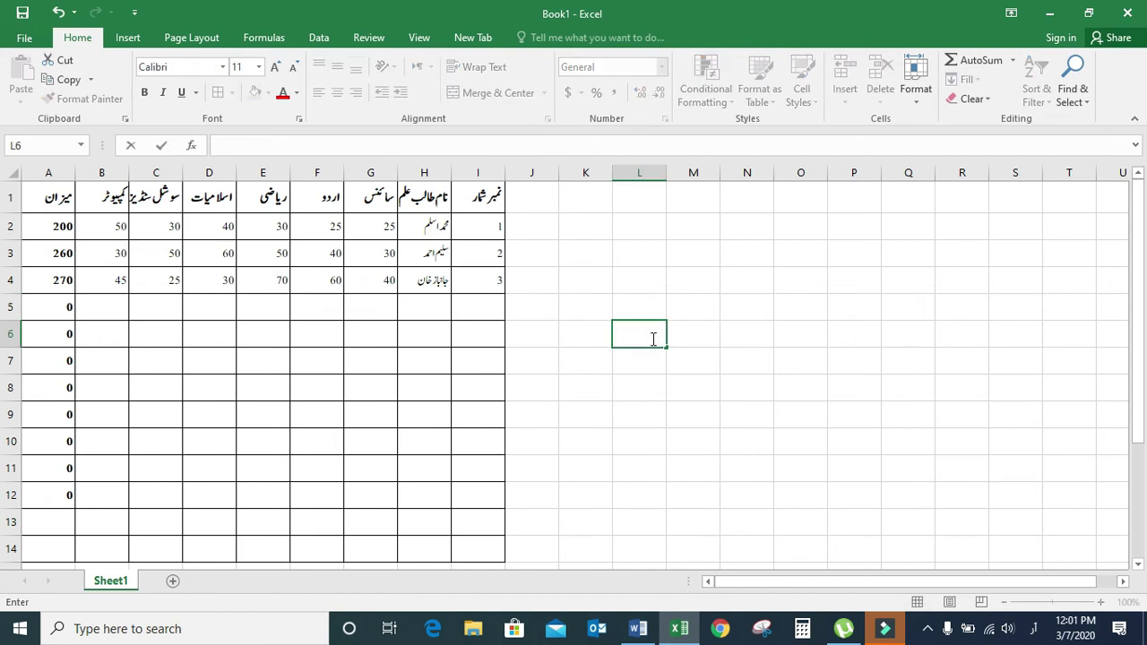
left_click(363, 334)
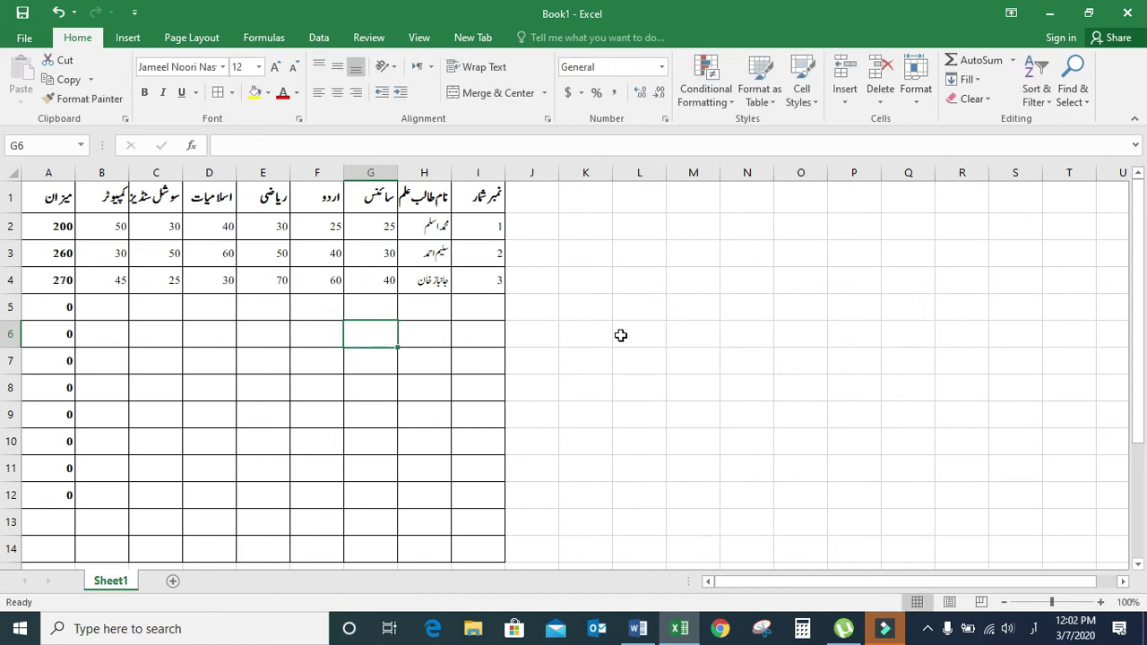
type("نا")
type("ظرین ہمر")
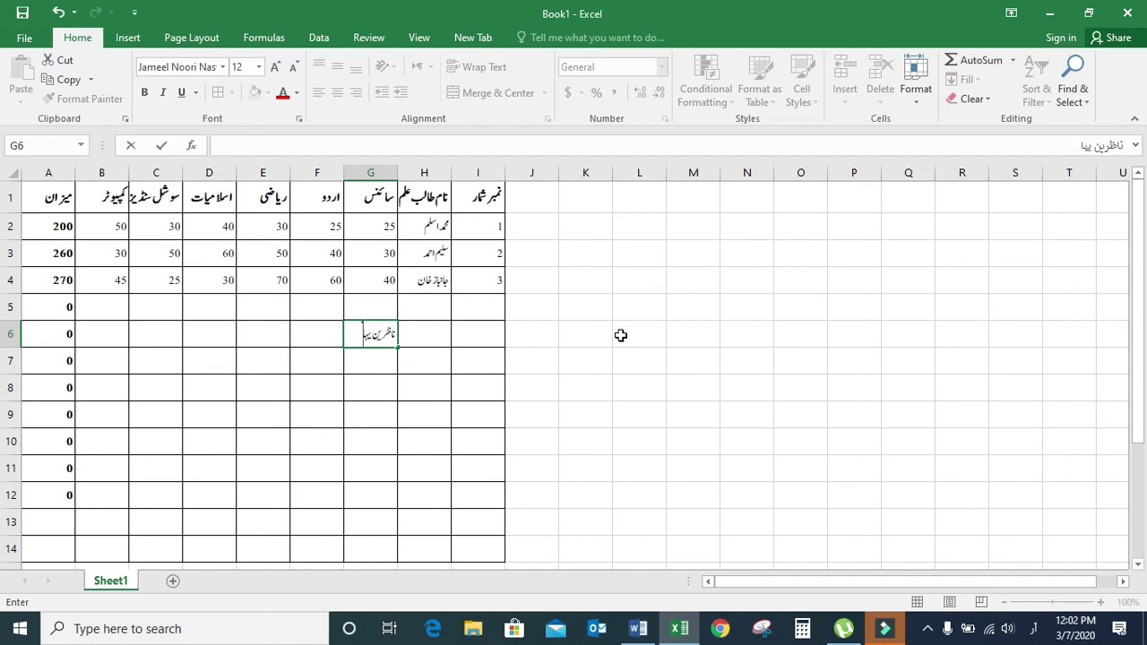
type("ا")
key("BackSpace")
type("ایسل م")
key("BackSpace")
key("BackSpace")
key("BackSpace")
type("کسل میں بھی ار")
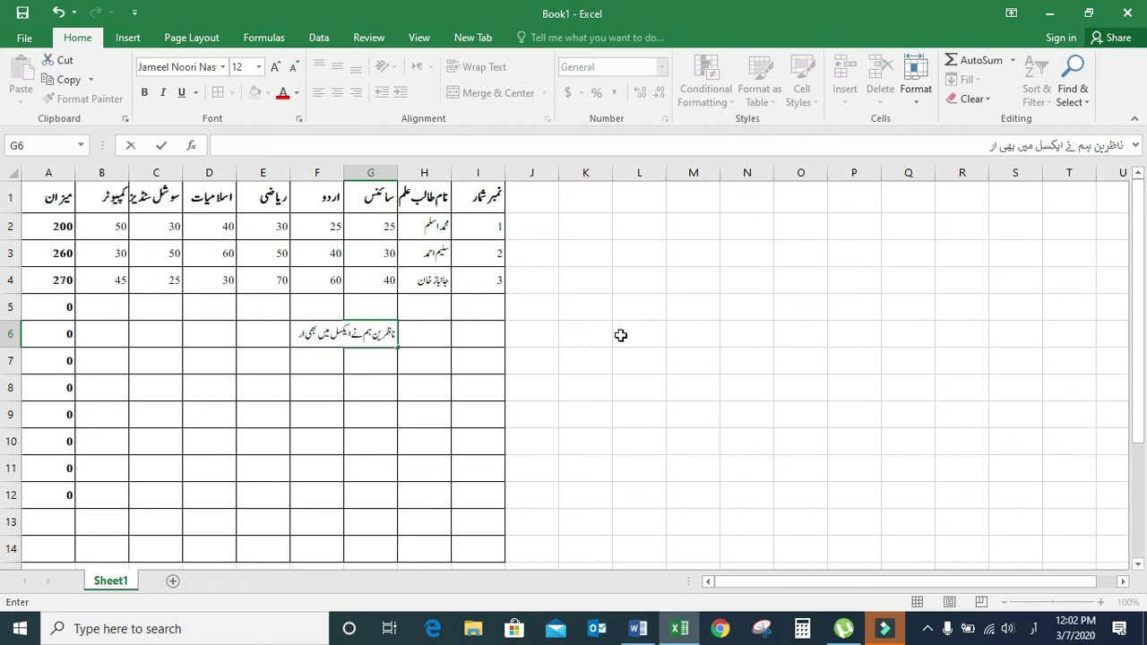
type("دو ٹائپ کرکے دیکھا۔")
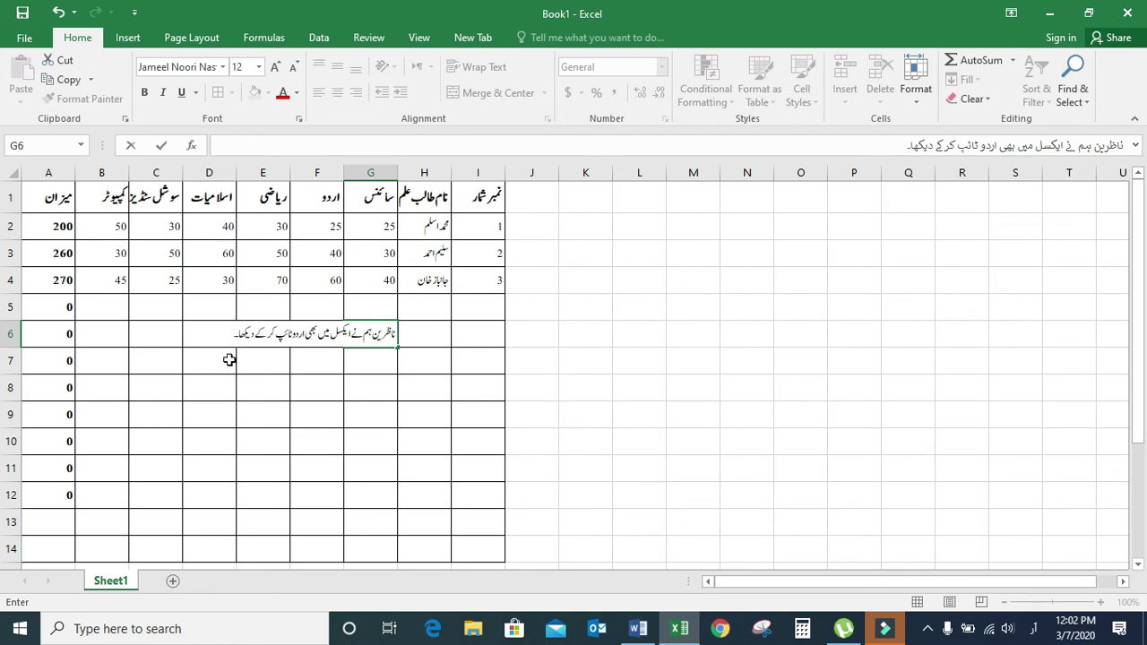
Step: Bring up a new Chrome tab in front of the Excel Urdu marks sheet
left_click(721, 632)
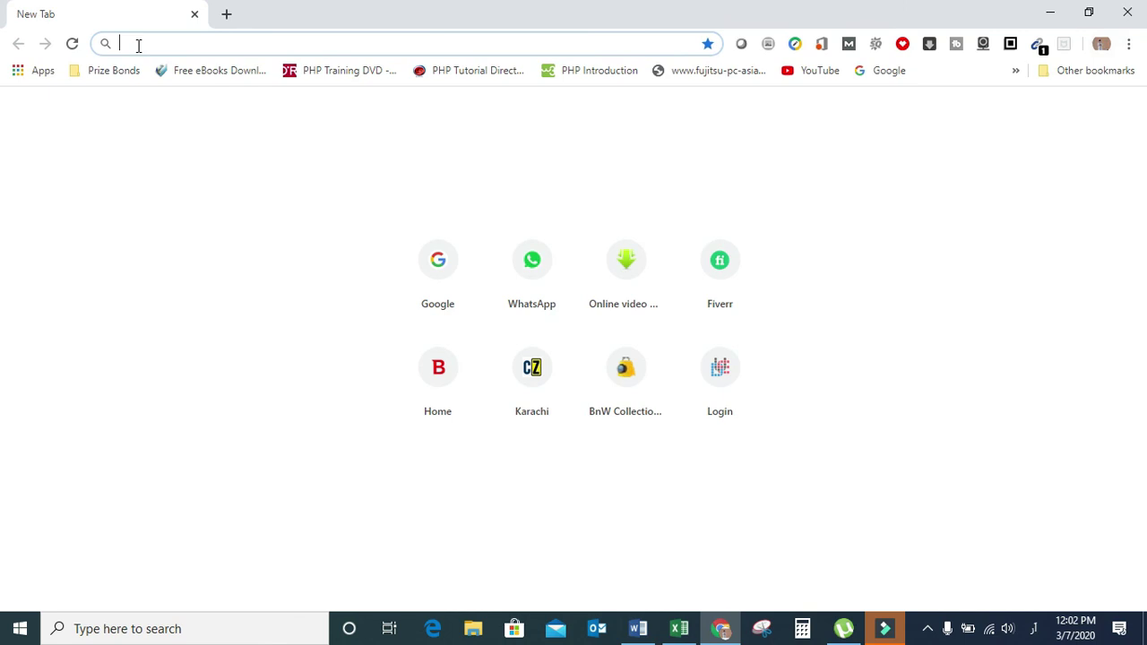
Step: Switch the keyboard to English and open Google from the address bar via 'goo'
left_click(1033, 628)
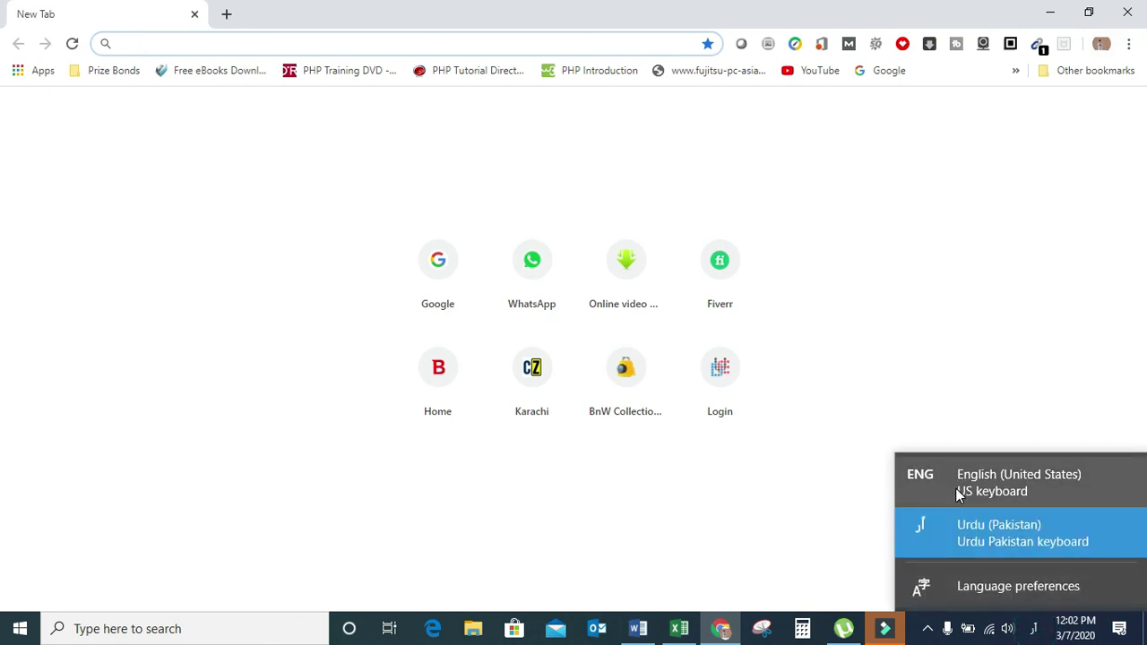
left_click(956, 489)
left_click(140, 48)
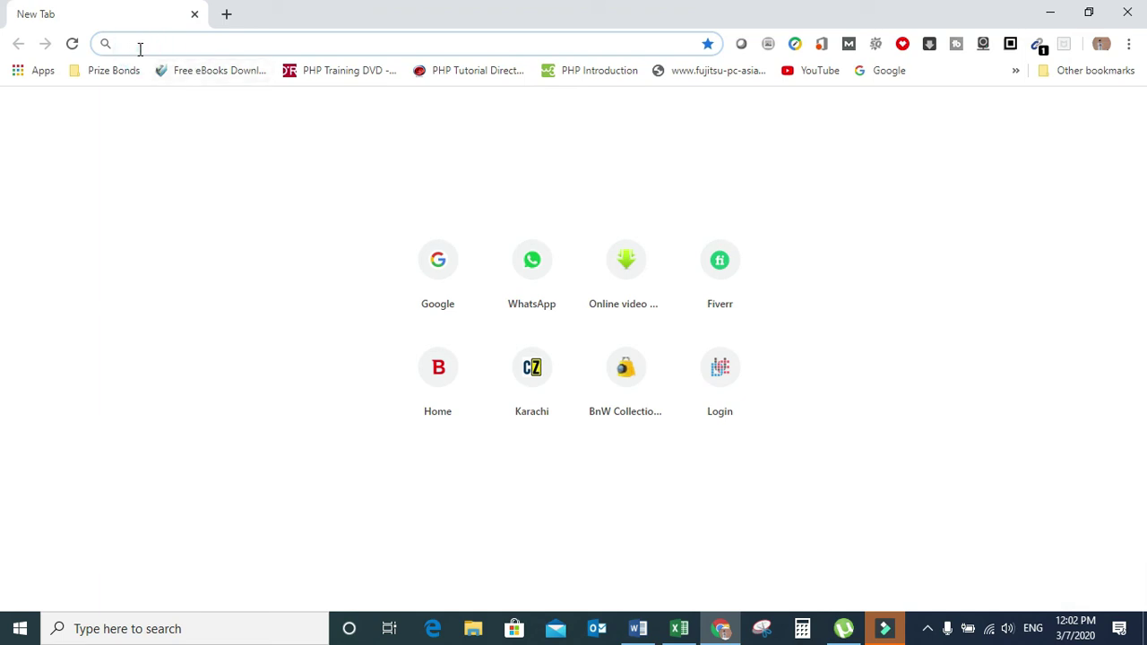
type("goo")
key("Return")
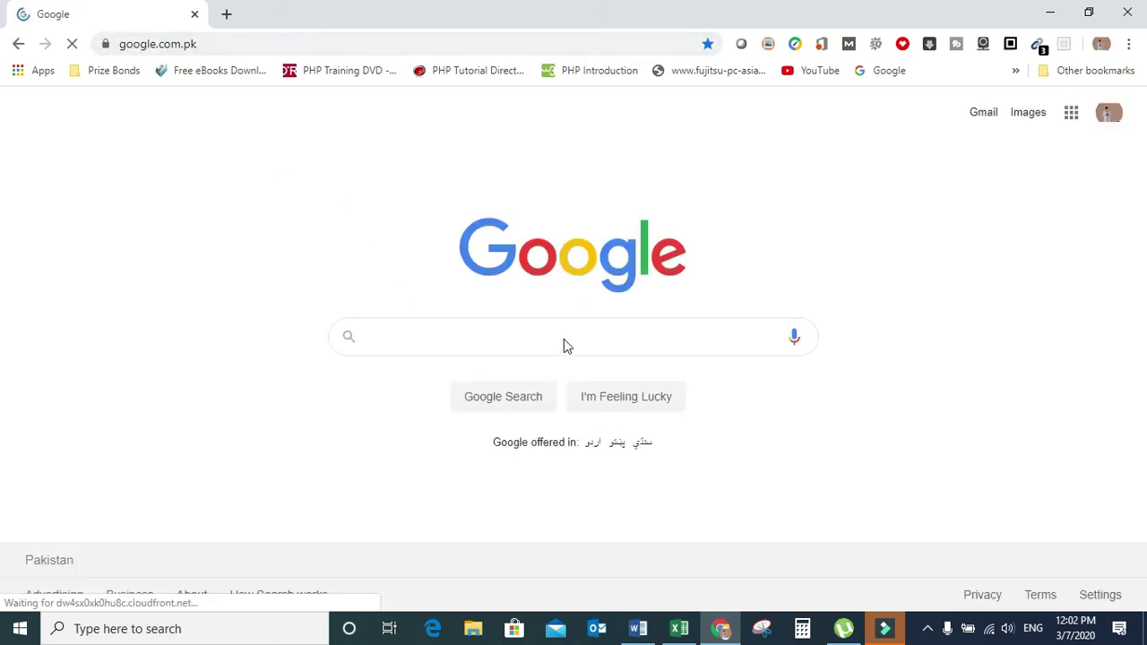
Step: Switch to Urdu input, search Google for اردو شاعری, and scroll to the Rekhta results
left_click(564, 337)
left_click(1032, 628)
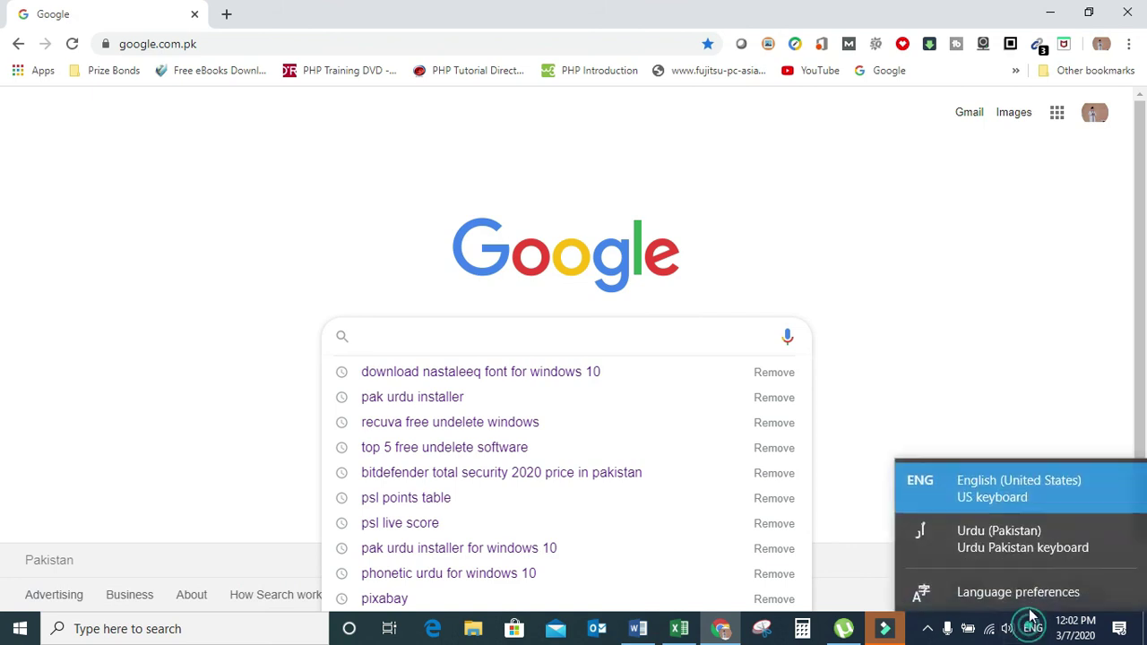
left_click(983, 542)
left_click(682, 338)
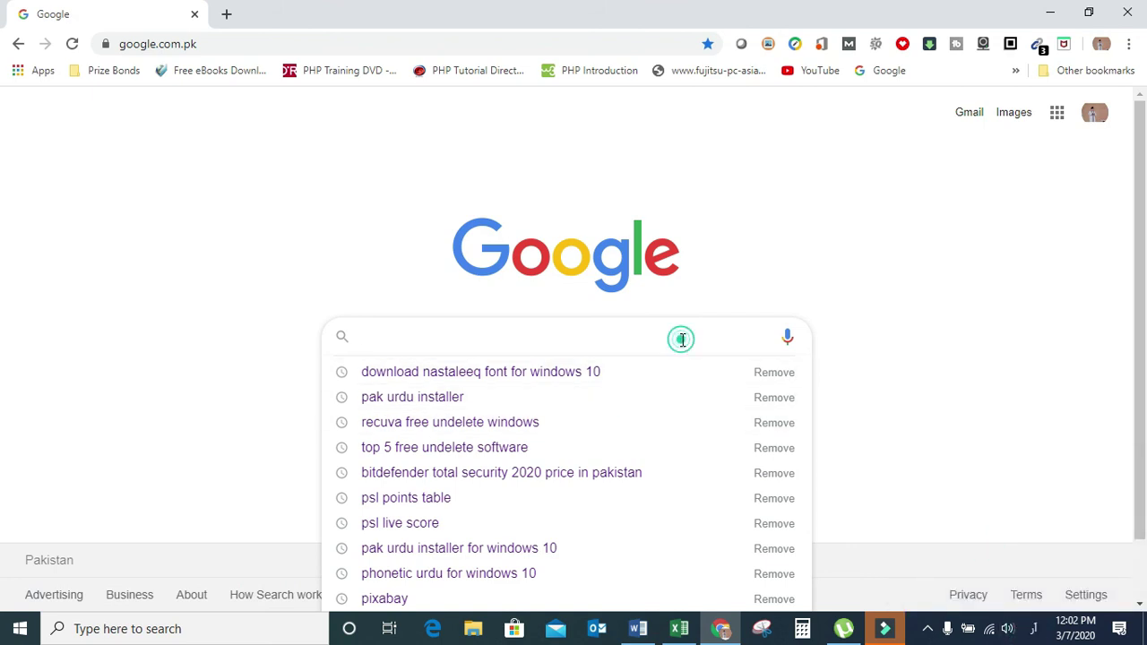
type("اردو")
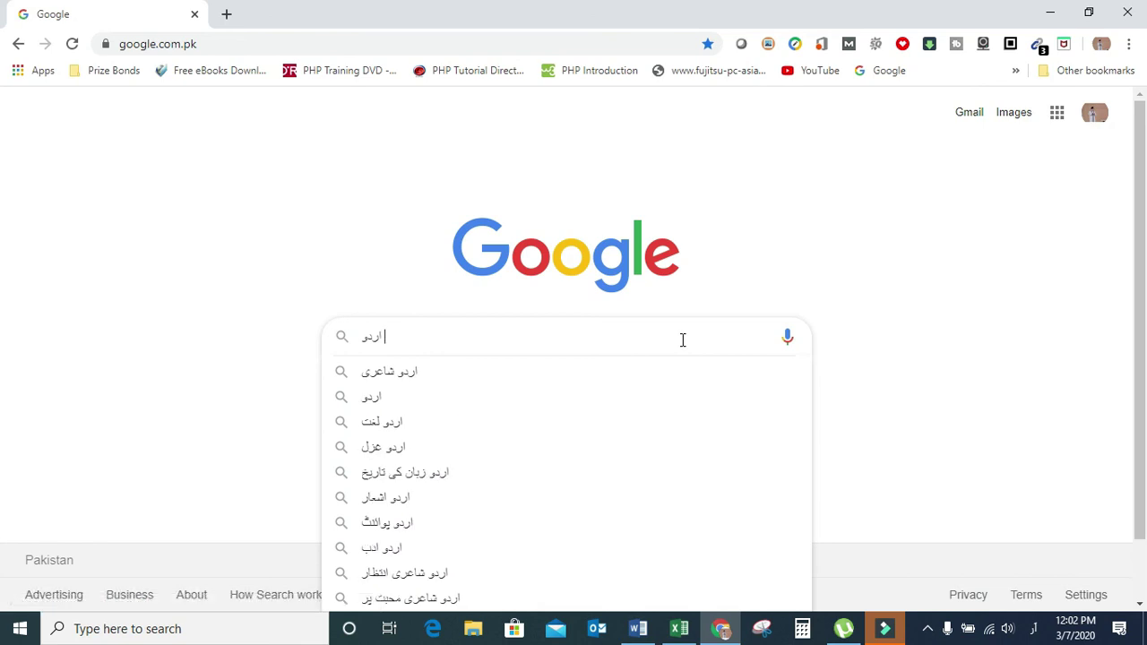
left_click(385, 372)
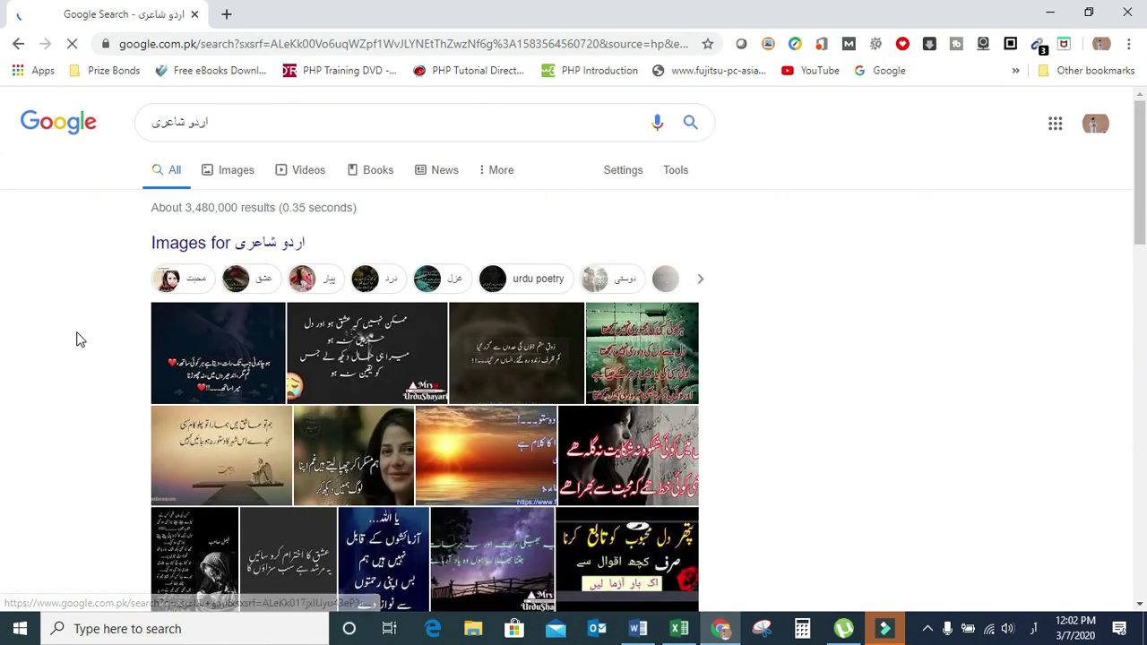
scroll(77, 339, "down", 1)
scroll(77, 339, "down", 2)
scroll(77, 339, "down", 1)
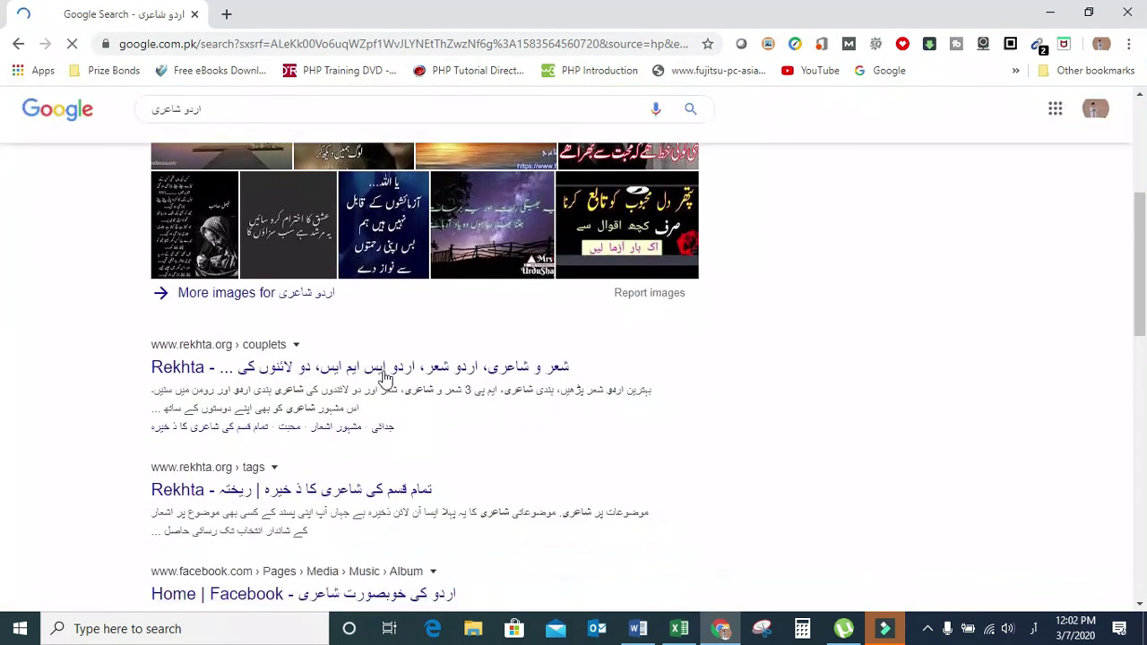
Step: Copy the حسن پر شاعری heading and introduction from the Rekhta page, then return to Word
left_click(393, 373)
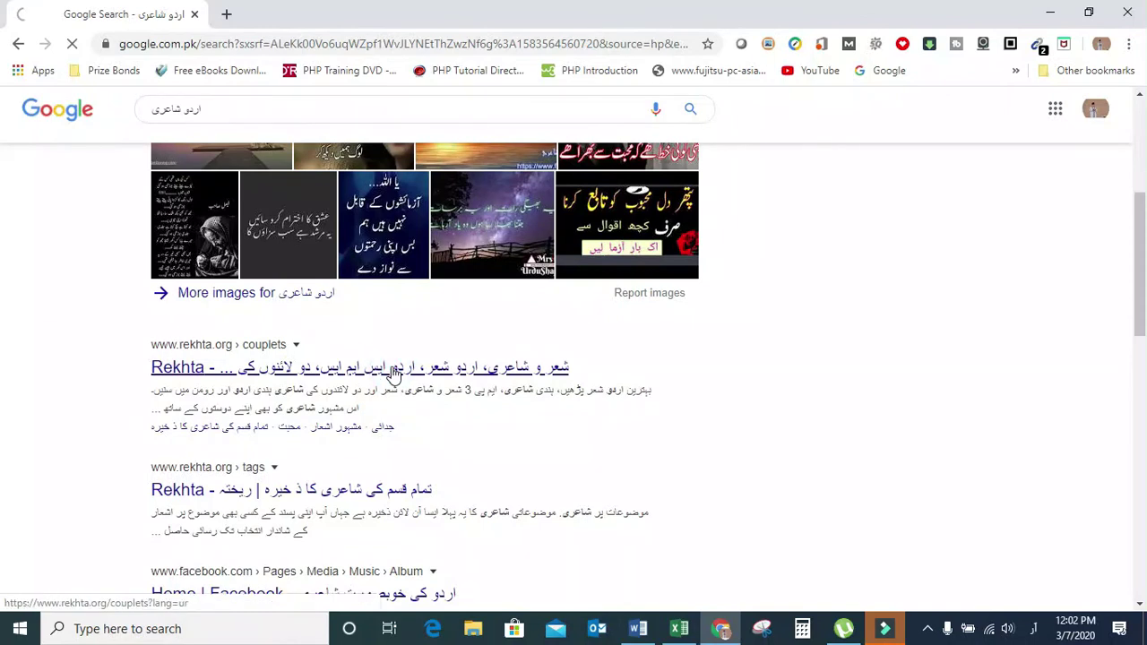
mouse_move(1059, 184)
left_mouse_down()
mouse_move(947, 269)
mouse_move(434, 322)
left_mouse_up()
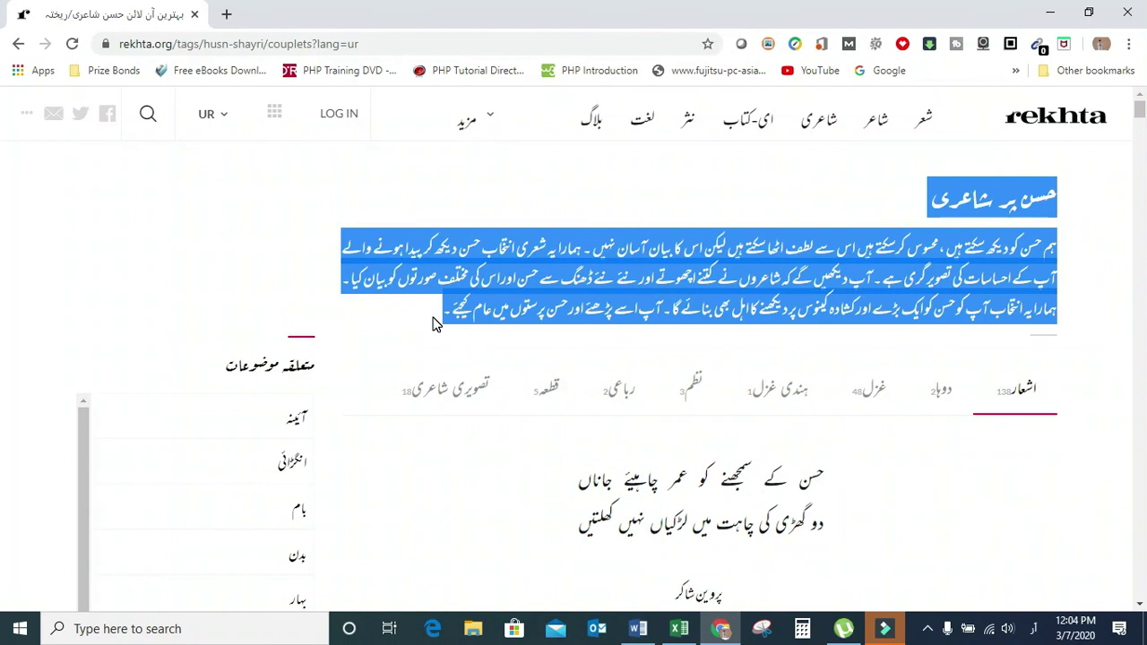
right_click(505, 287)
left_click(524, 299)
left_click(638, 628)
Step: Paste the copied Rekhta text as a new paragraph below the existing Urdu line
scroll(399, 499, "down", 4)
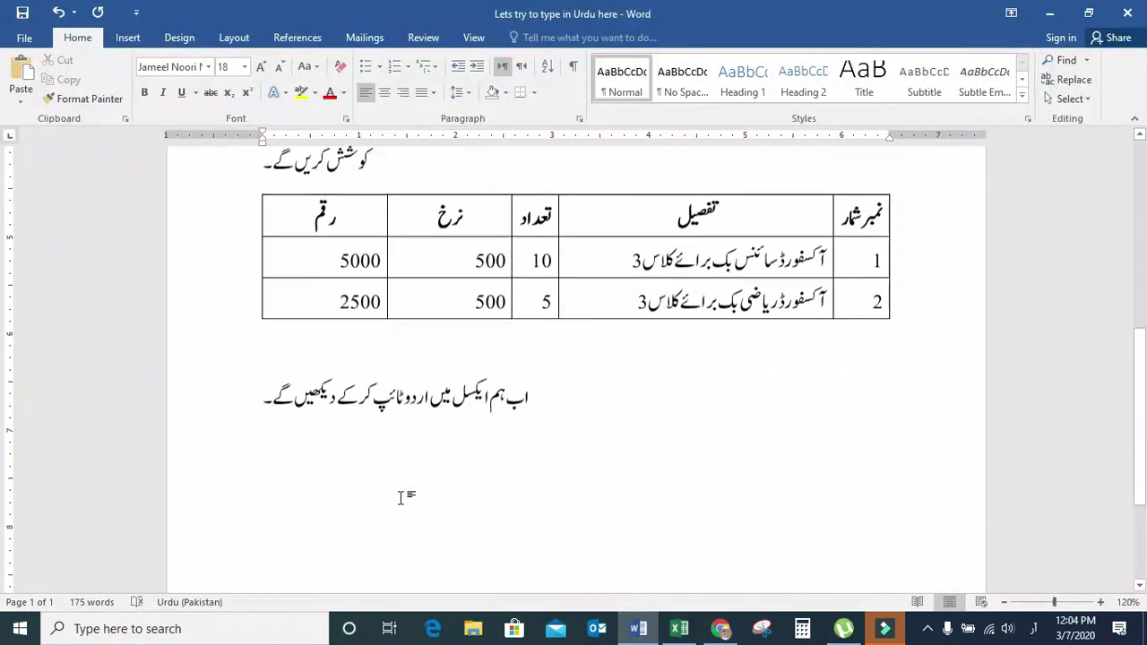
key("Return")
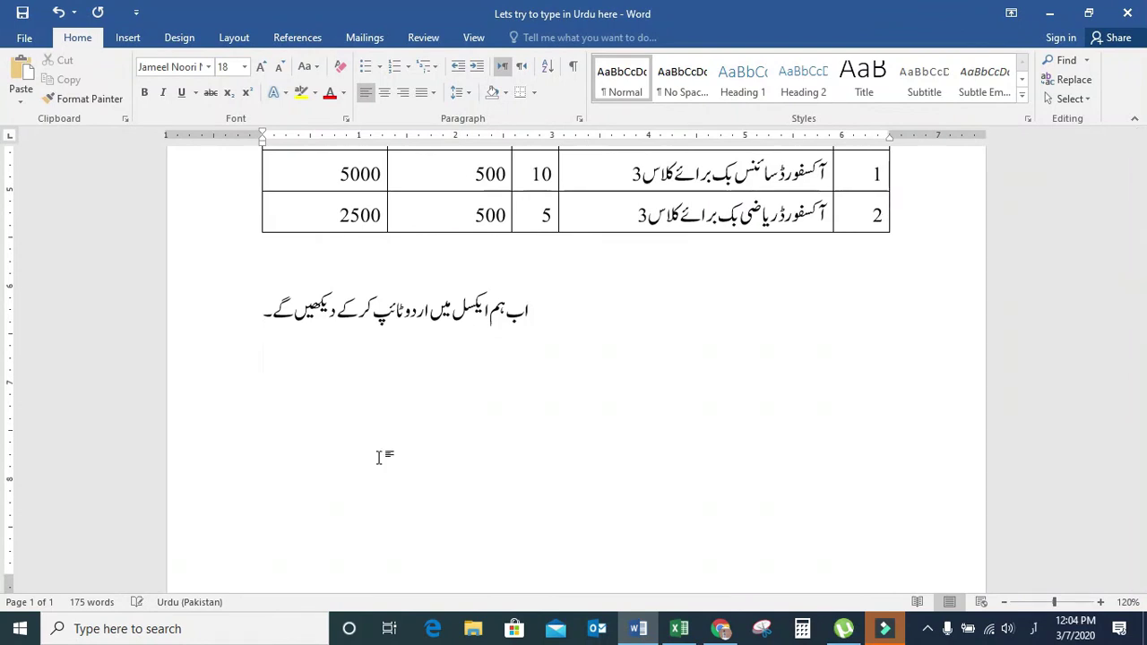
key("ctrl+v")
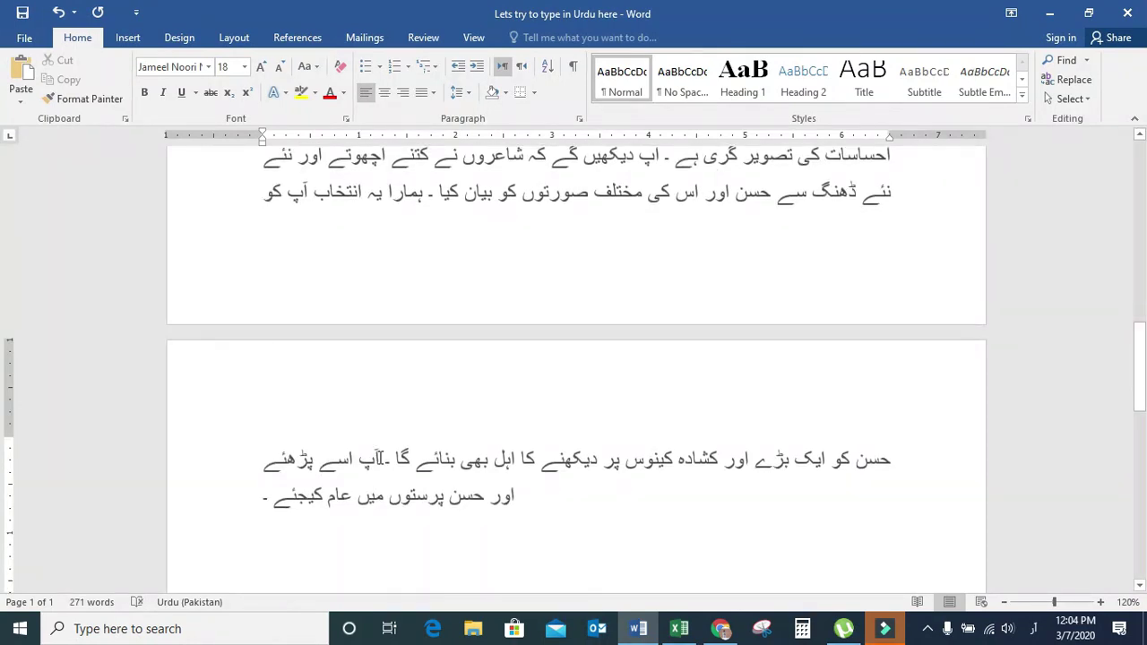
Step: Set the pasted heading and introduction in Jameel Noori Nastaleeq font
scroll(449, 451, "up", 2)
scroll(494, 446, "up", 2)
left_click(369, 269)
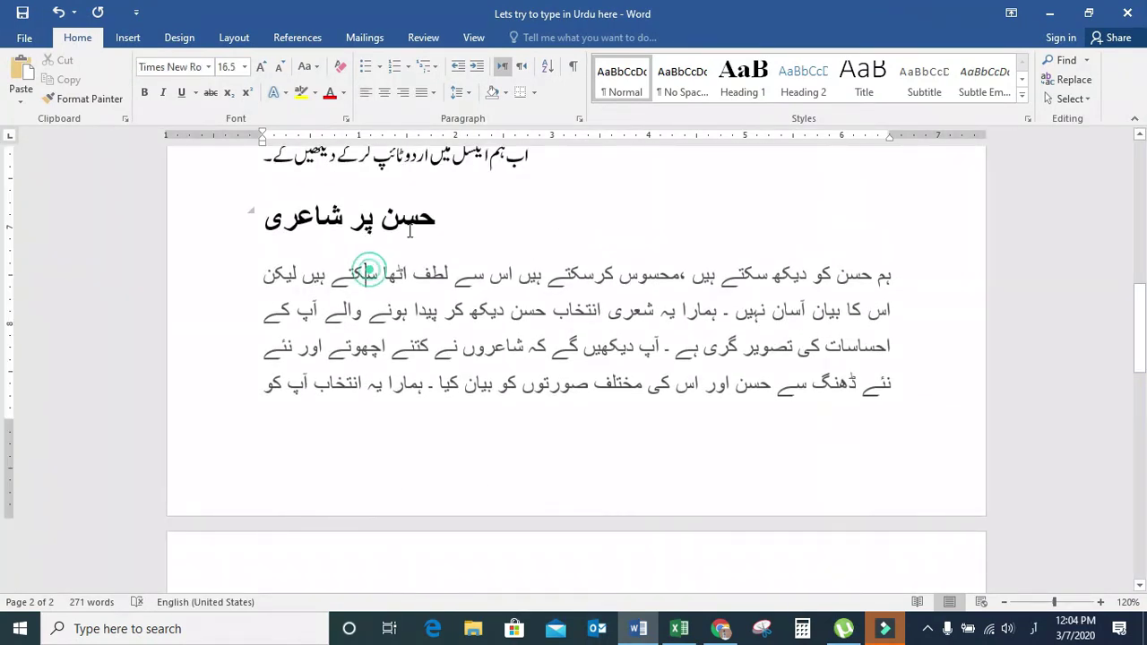
mouse_move(207, 224)
left_mouse_down()
mouse_move(257, 642)
mouse_move(318, 504)
left_mouse_up()
scroll(412, 352, "up", 1)
scroll(412, 352, "up", 1)
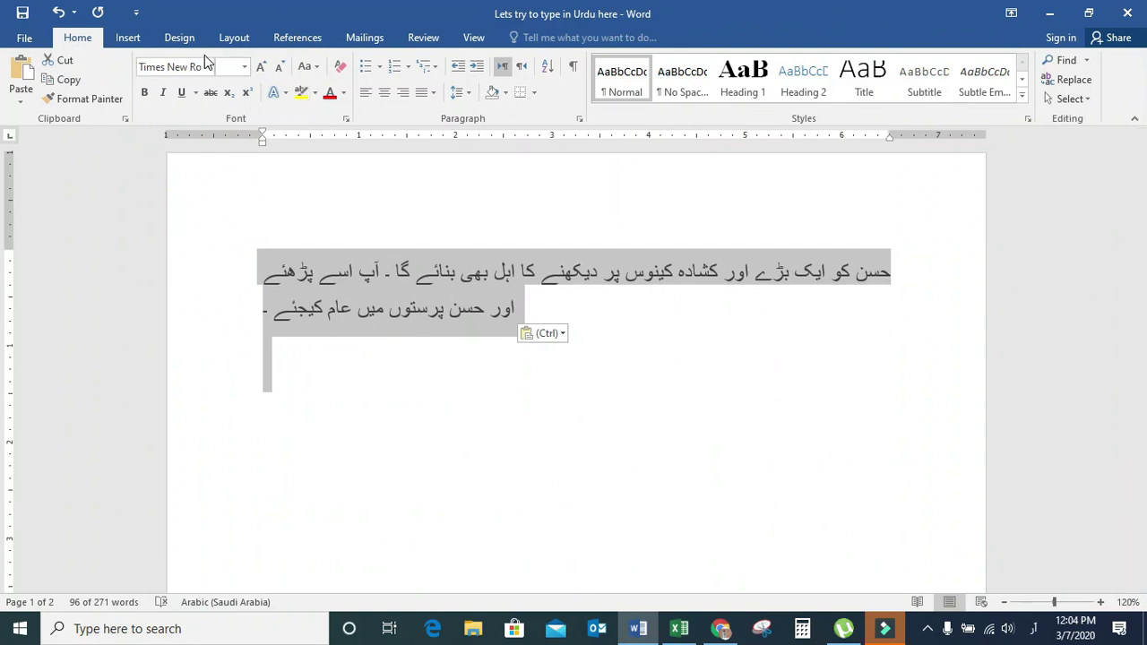
left_click(209, 68)
left_click(215, 207)
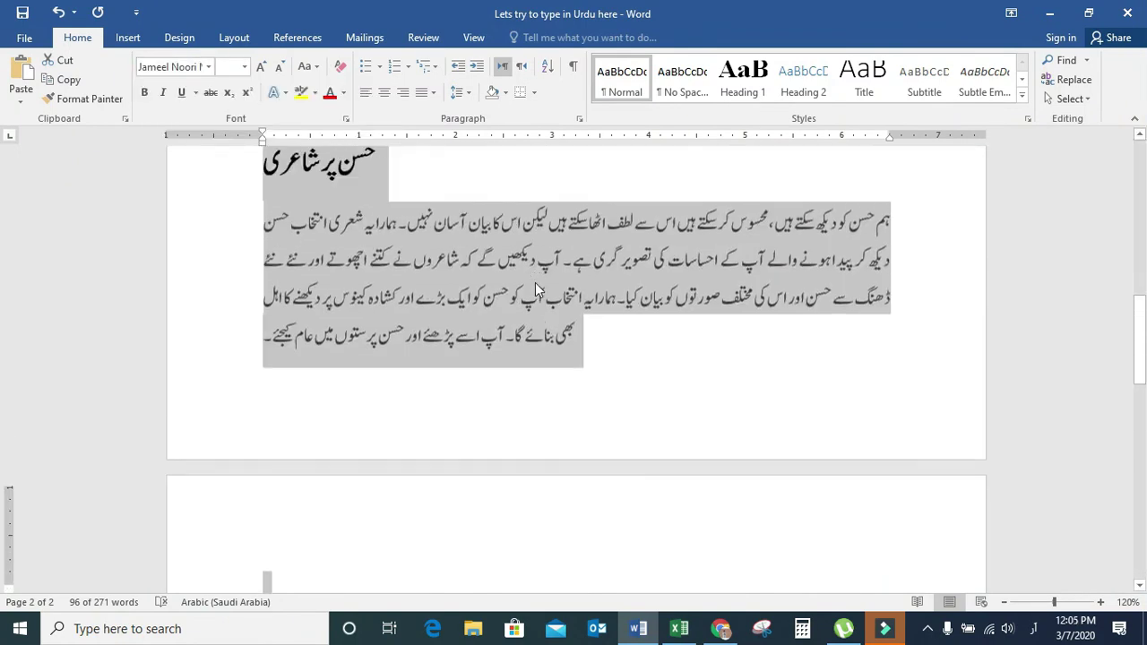
scroll(535, 304, "up", 2)
left_click(536, 414)
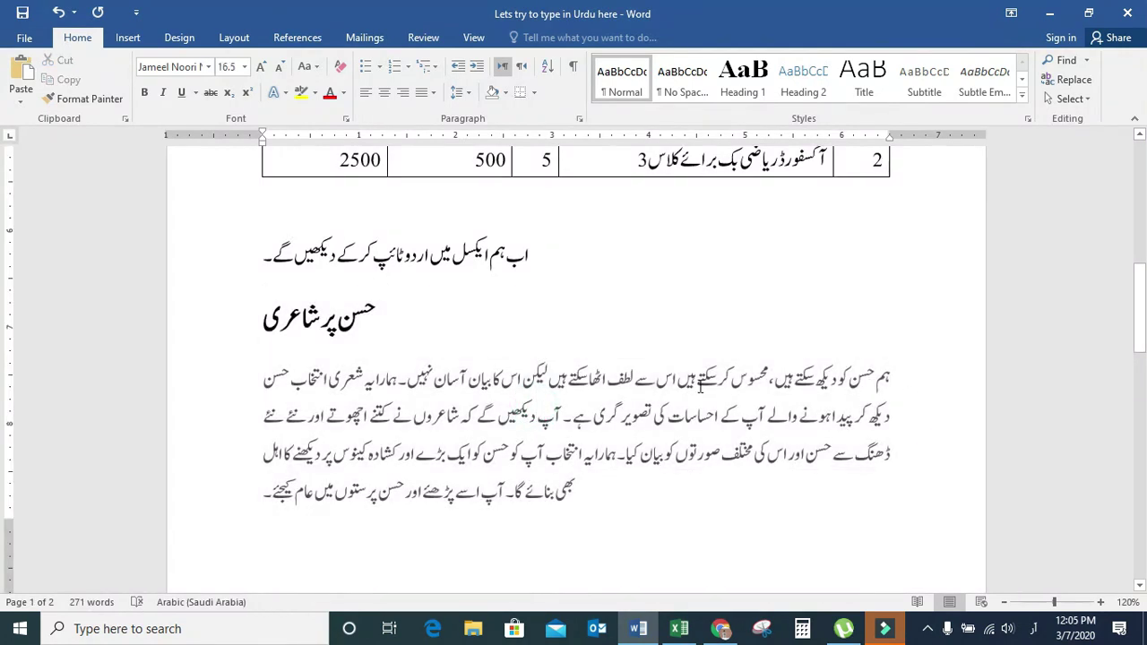
scroll(873, 395, "down", 3)
left_click(883, 547)
Step: Finish the Urdu note on copy-pasting web content, then begin the closing paragraph 'ناظرین یہاں تک اس ویڈیو کو ختم کرتے ہیں۔'
type("یہاں ہم نے ویب سائٹ سے سرچ کر کے اردو مواد بھی")
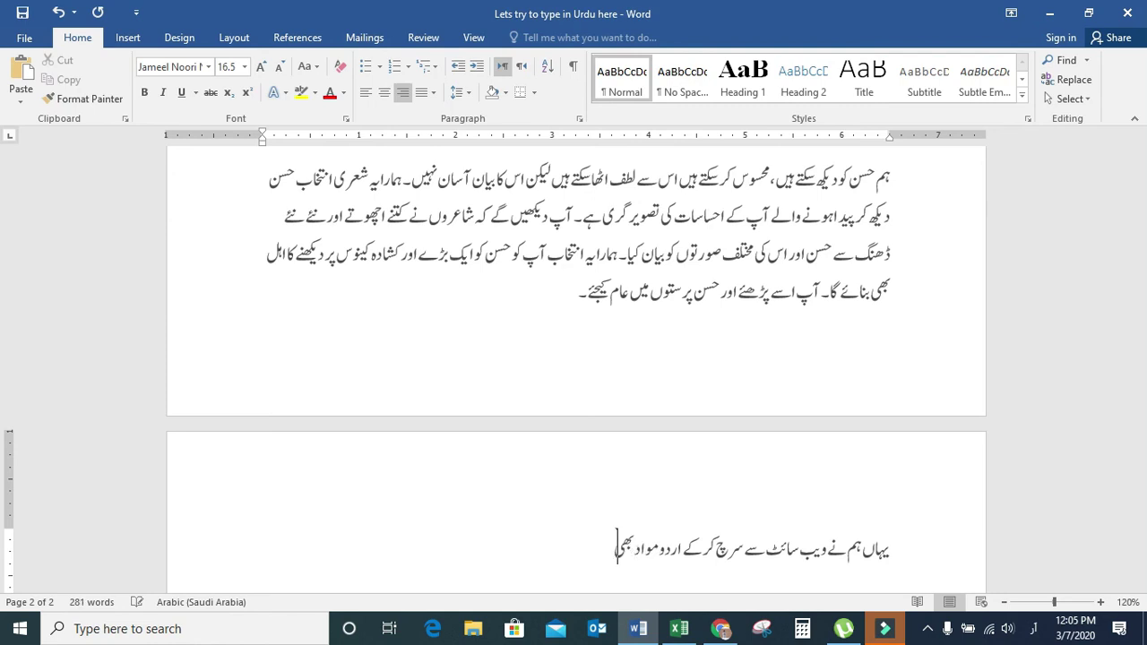
type(" مائکروسافٹ ورڈ میں")
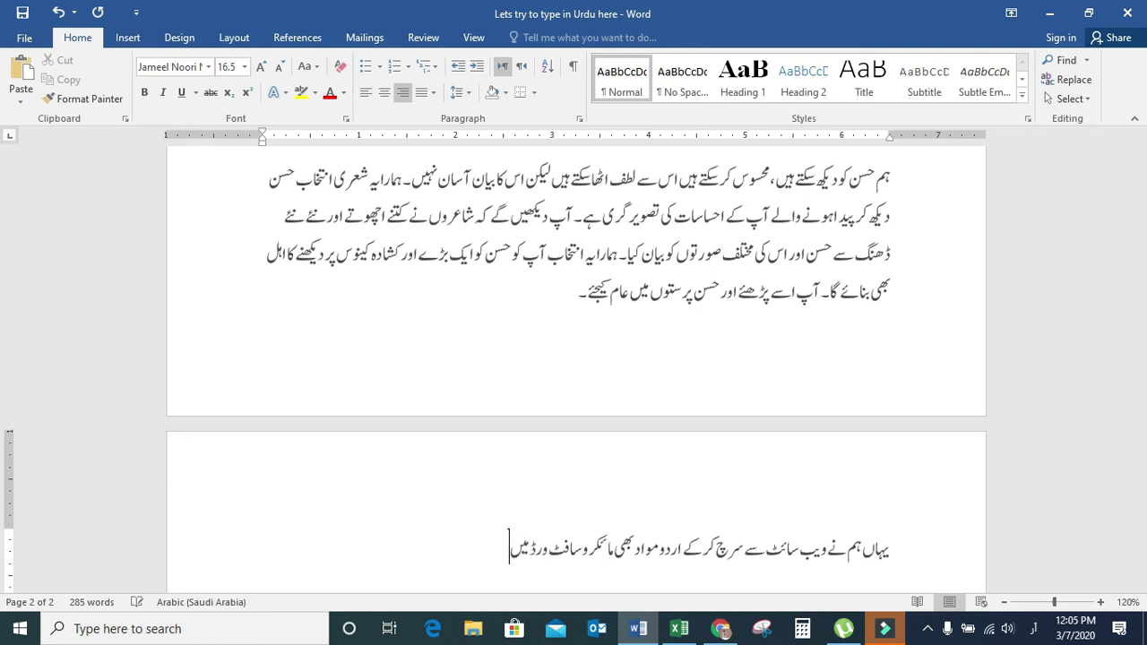
type("کاپی پیسٹ کرکےیکھا جو کہ بات مفید")
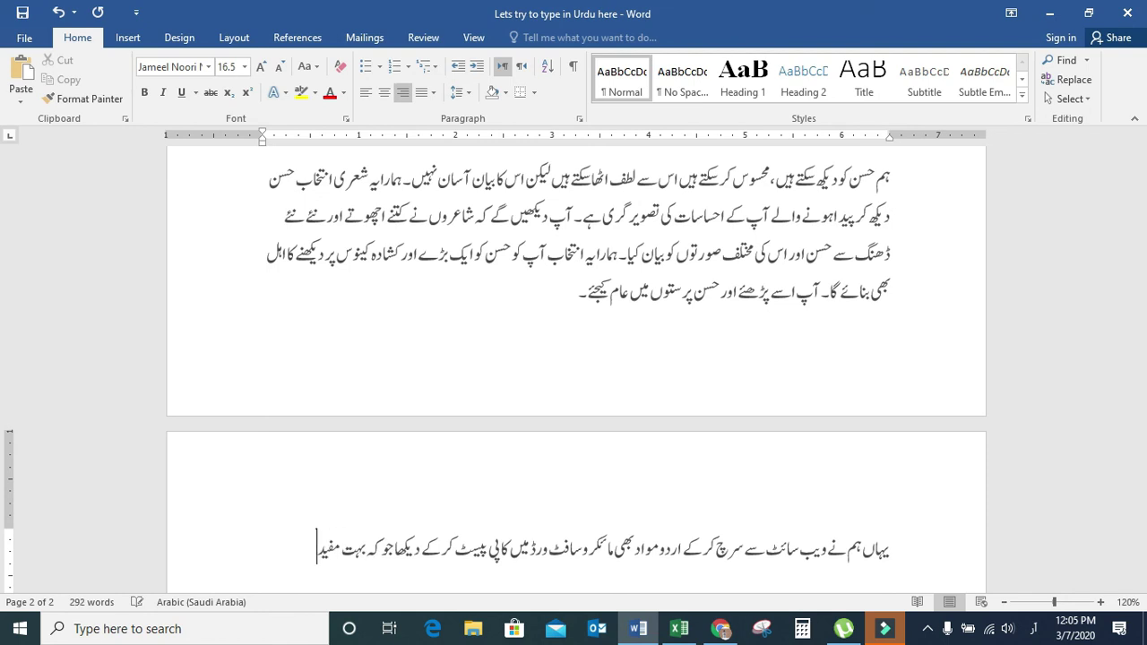
type(" ثابت")
type(" ہوا۔")
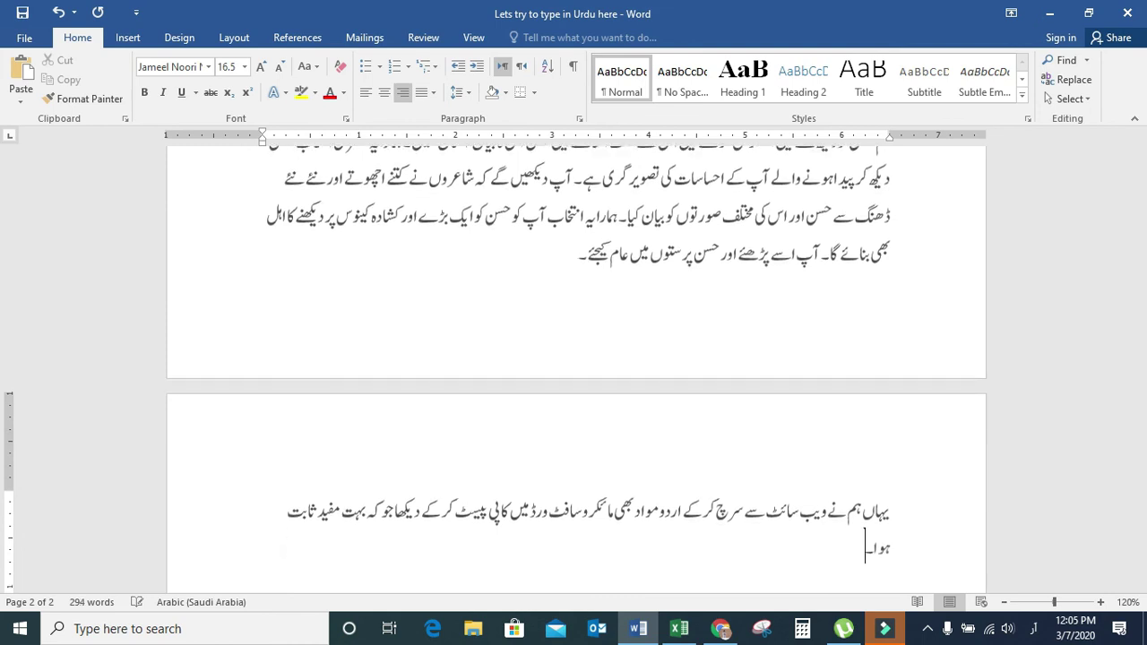
key("Return")
type("ت")
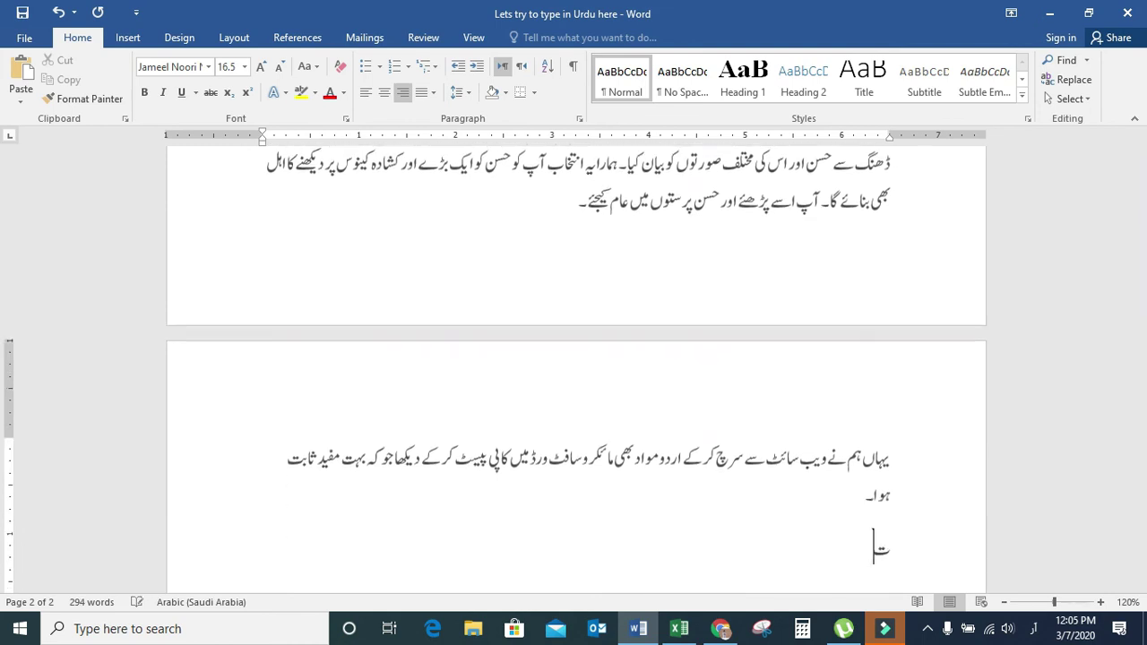
type("وناظریں")
key("BackSpace")
type("ن")
type(" یہاں تک اس و")
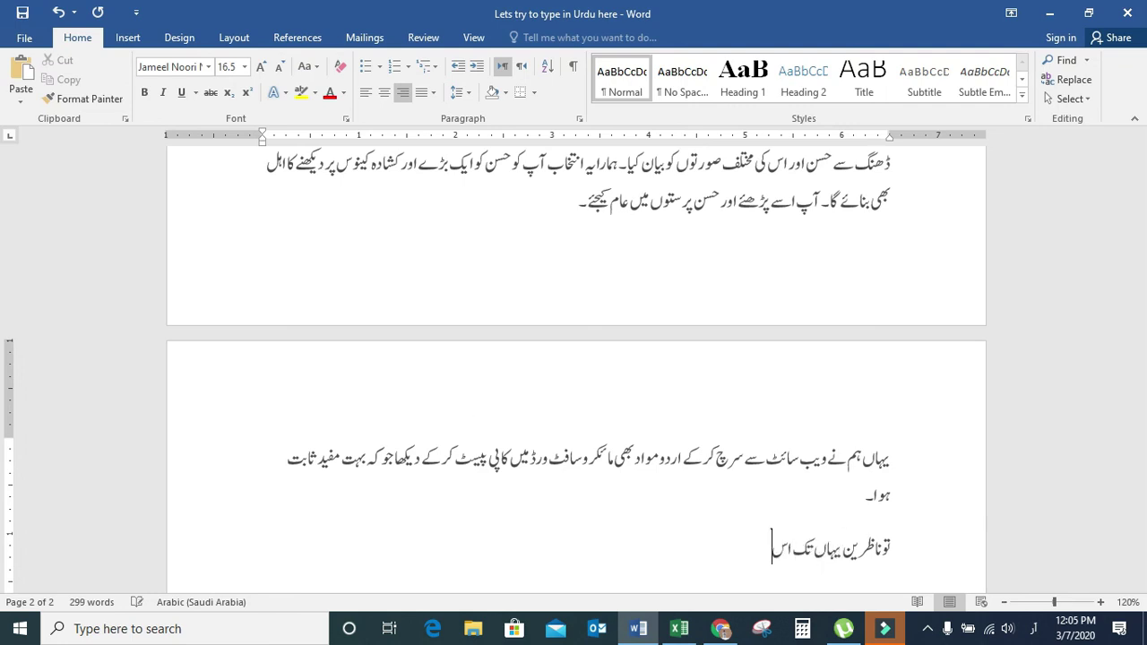
type("یڈیو کا")
key("BackSpace")
type("و")
type(" ختم کرتے ہیں۔ اُمید ہے کہ")
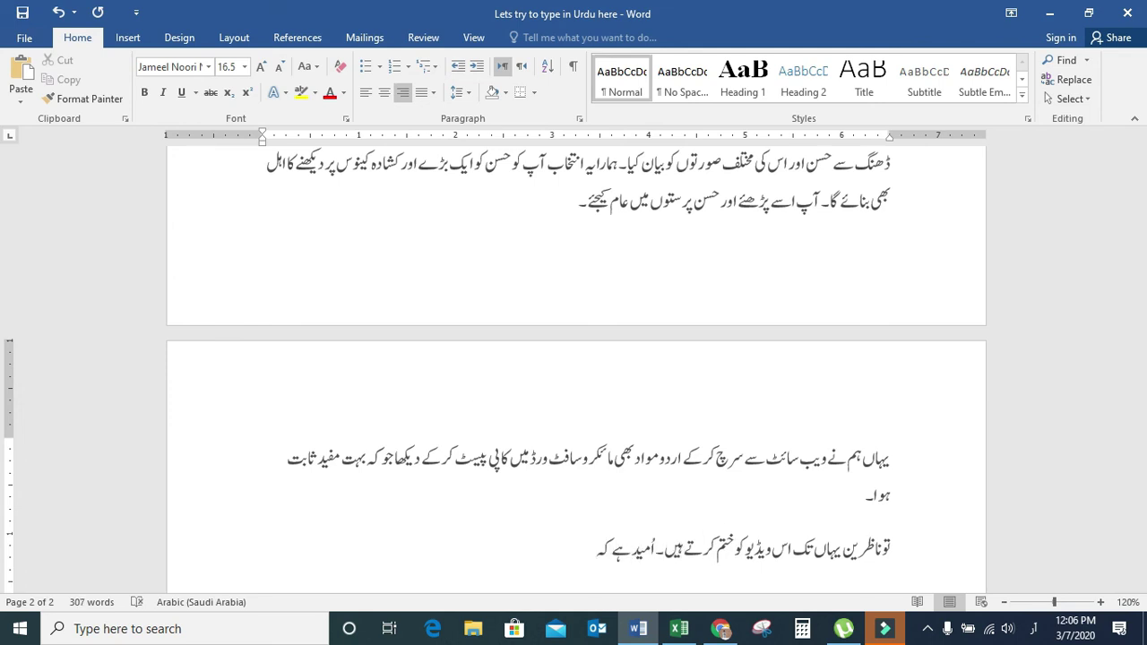
type(" اس سے آپکو")
Step: Complete the Urdu closing paragraph inviting viewers to write questions in the comments
key("BackSpace")
key("BackSpace")
key("BackSpace")
key("BackSpace")
key("BackSpace")
type("پکو فائدہ ہوا ہوگا۔ ا")
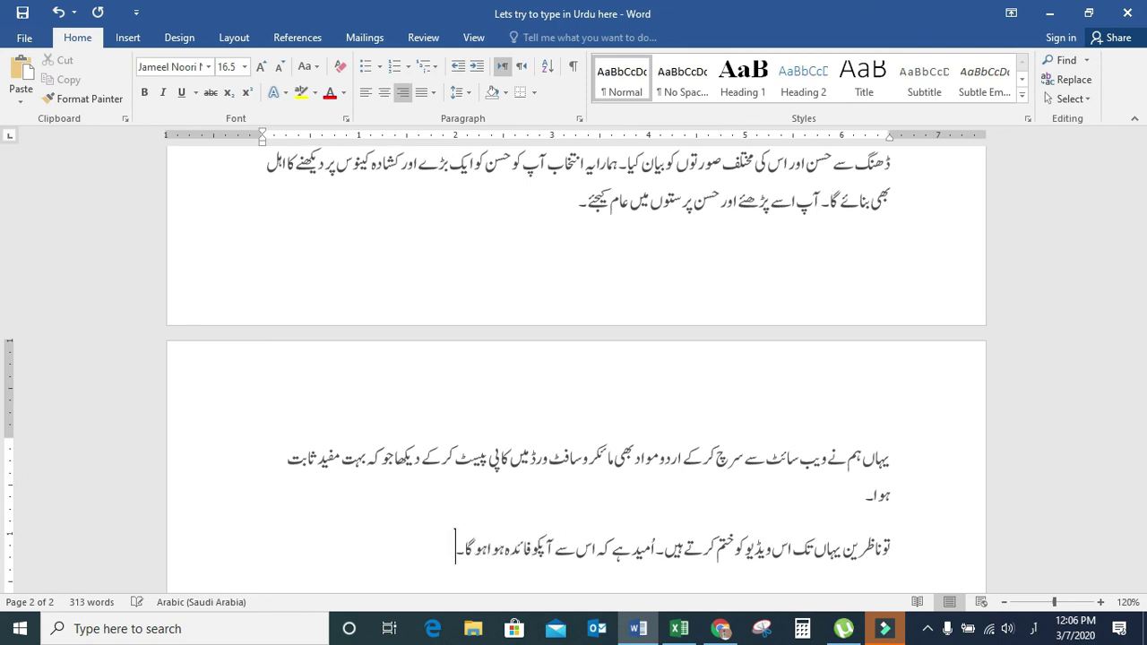
type("گر")
type(" آپکو کوئی سوال")
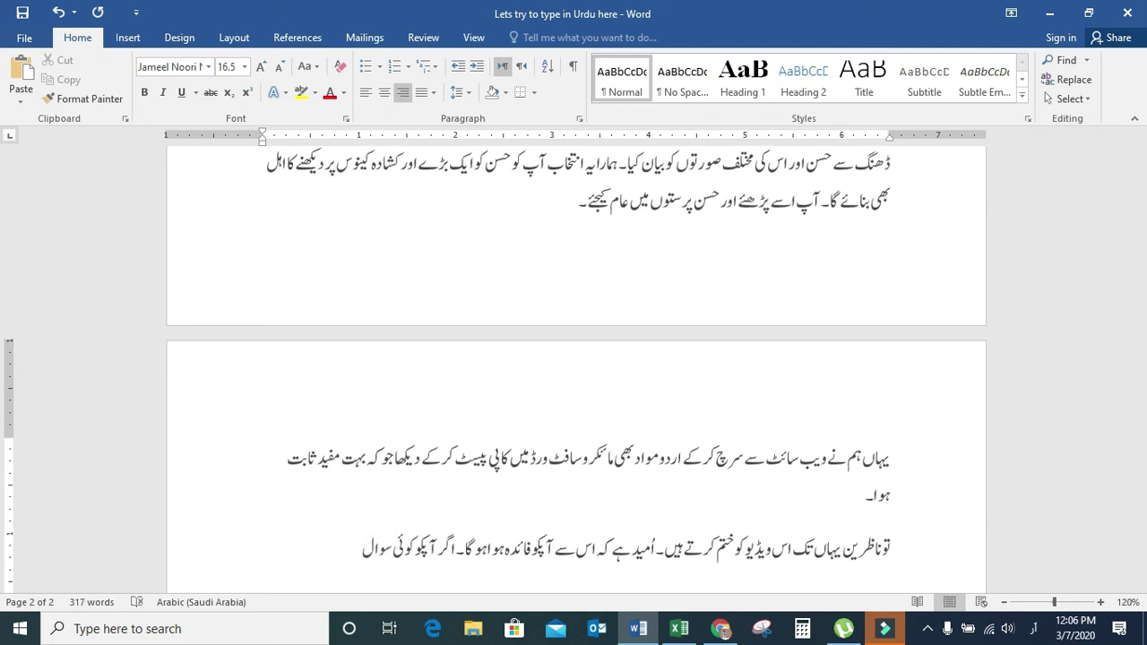
type(" ہے تو")
type(" کمنٹس")
type(" میں لکھ")
type(" لیں تا کہ میں")
type(" اس کا جواب اپکو دونگا")
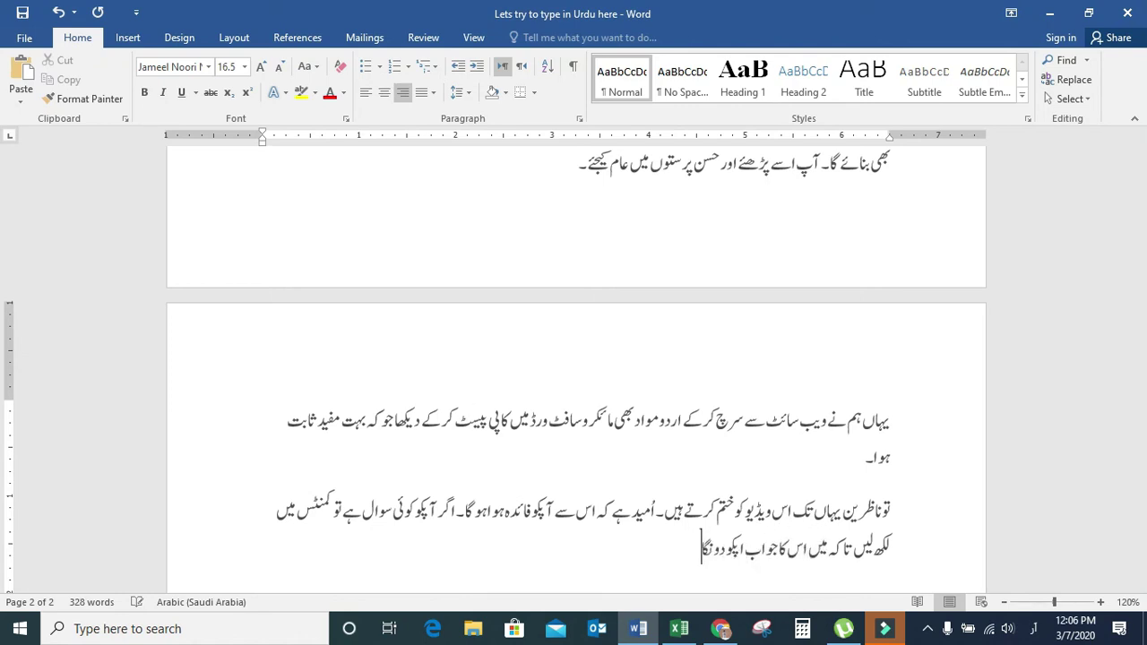
type(" اور اس کے علاوہ اردو")
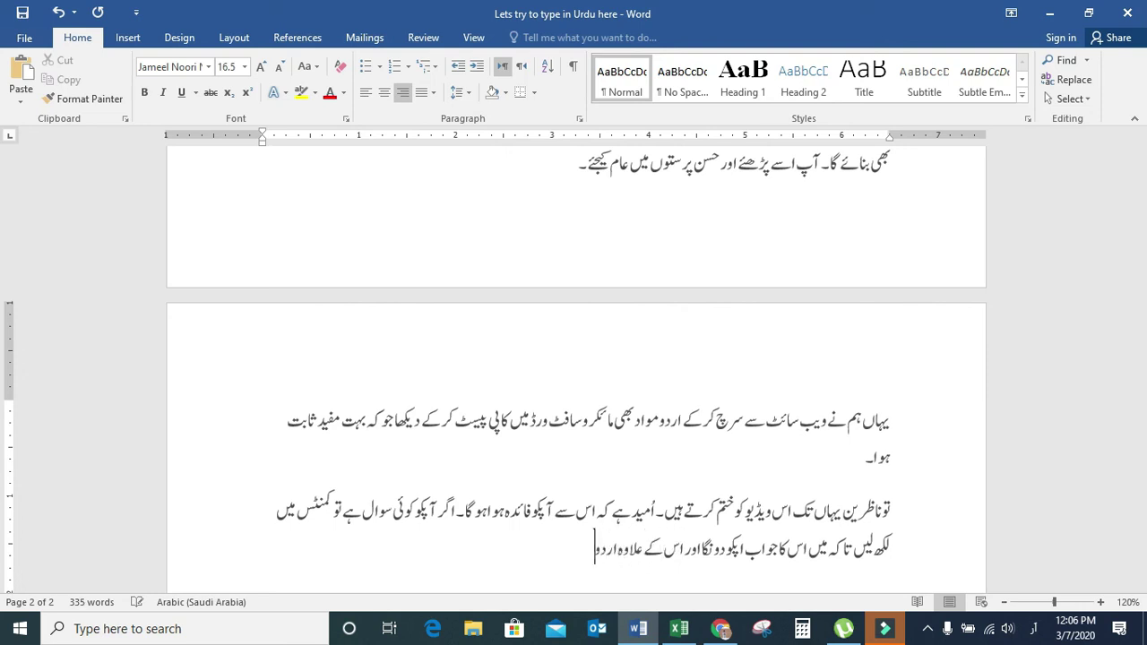
type(" کے حوالے سے ب")
type("ھی")
key("BackSpace")
key("BackSpace")
key("BackSpace")
type("اور")
type(" کچھ سیکھنا چاہتے ہیں تو بھی کمنٹس میں لکھیں۔")
Step: Add a final line asking viewers to subscribe and press the bell icon, ending with شکریہ, then stop recording
key("Return")
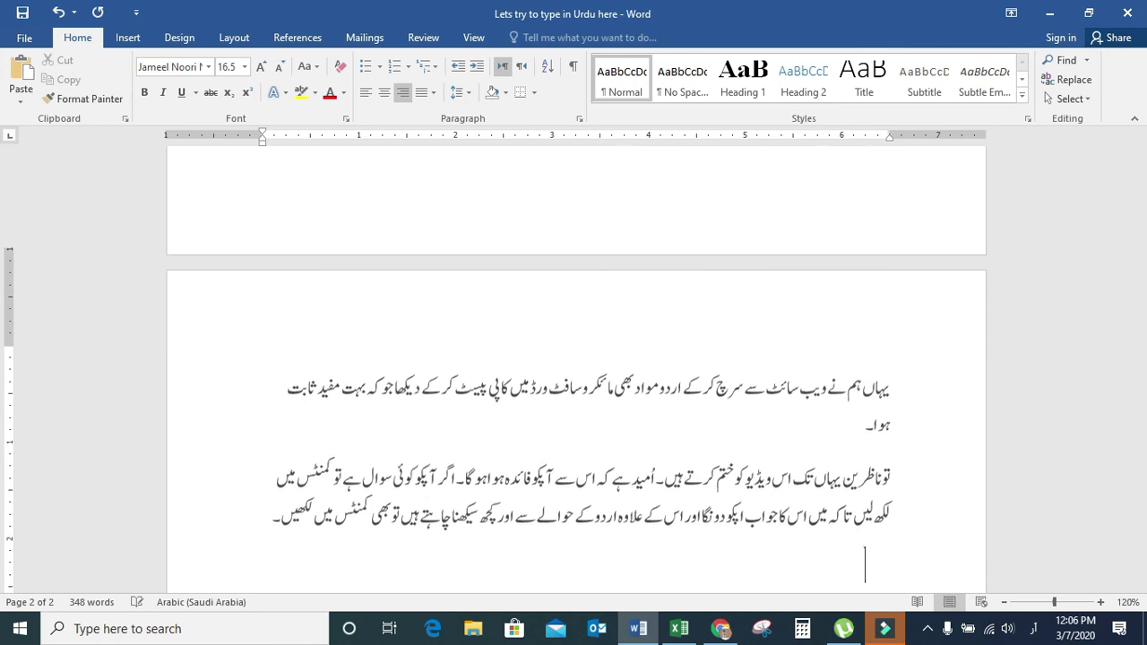
type("شکریہ۔")
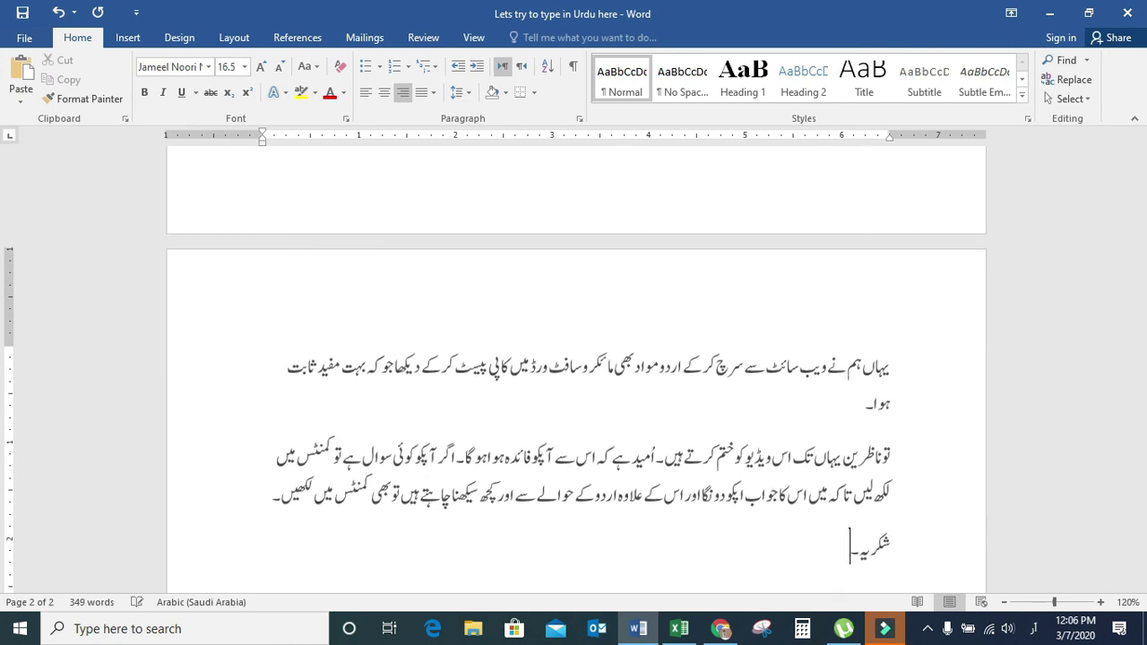
type(" چینل کو")
type(" سبسکرائب کریں اور بیل")
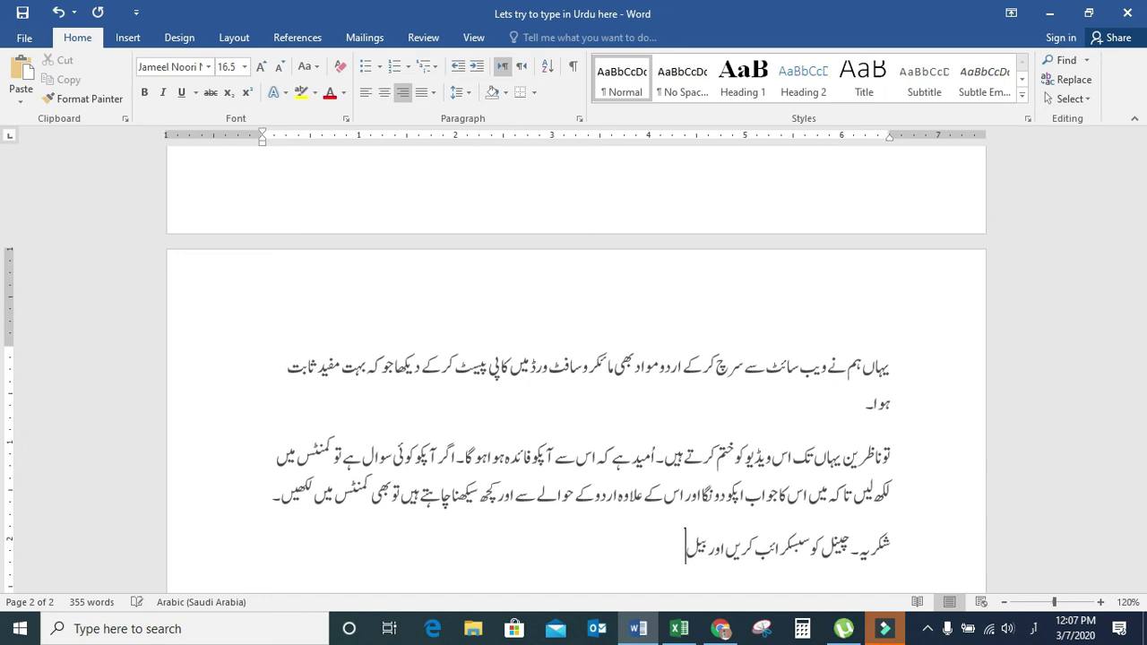
type(" آئی")
type(" کان کو")
type(" دبانا مھ")
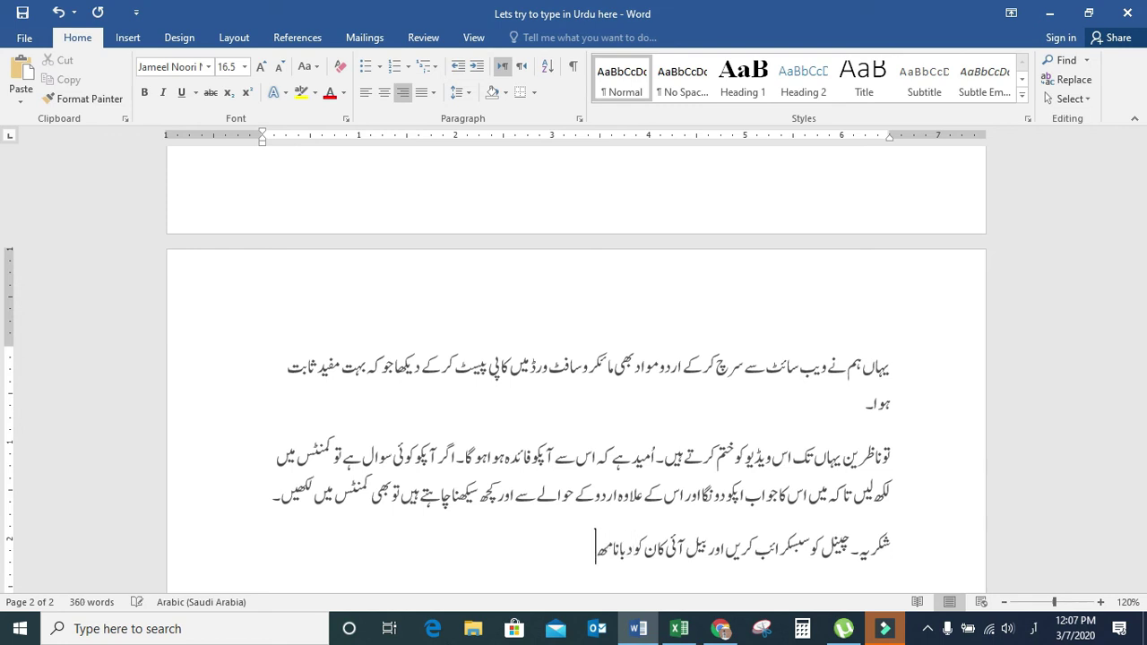
type(" بھولیں تو تا کہ")
key("BackSpace")
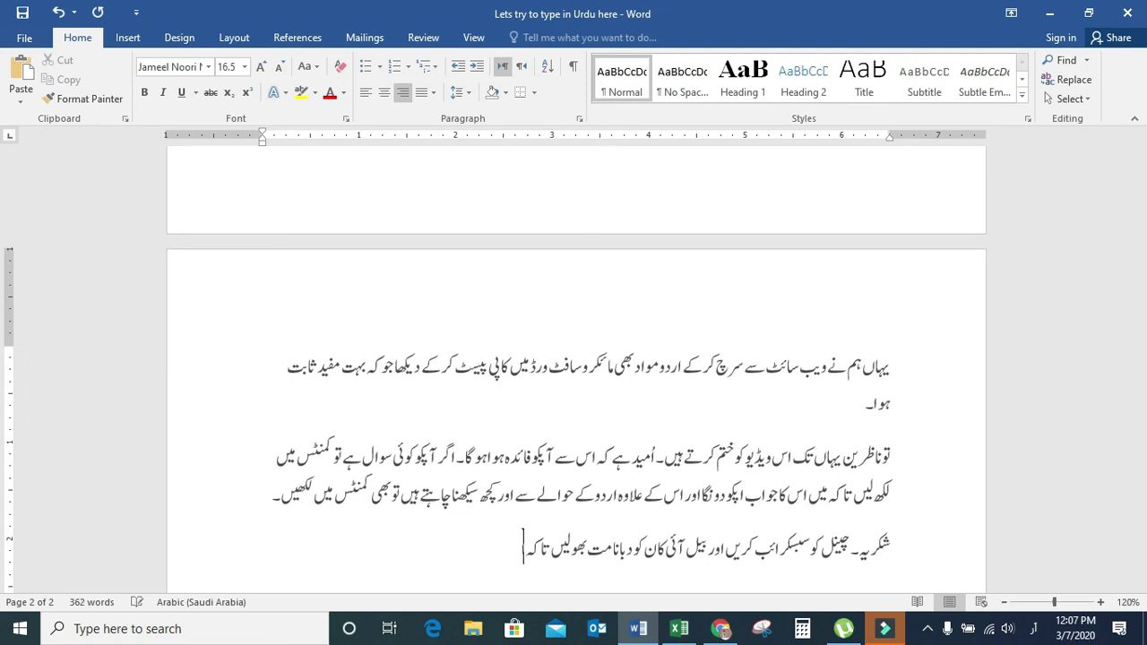
type("آپ ک")
key("BackSpace")
key("BackSpace")
type("کو ائندہ بھی ")
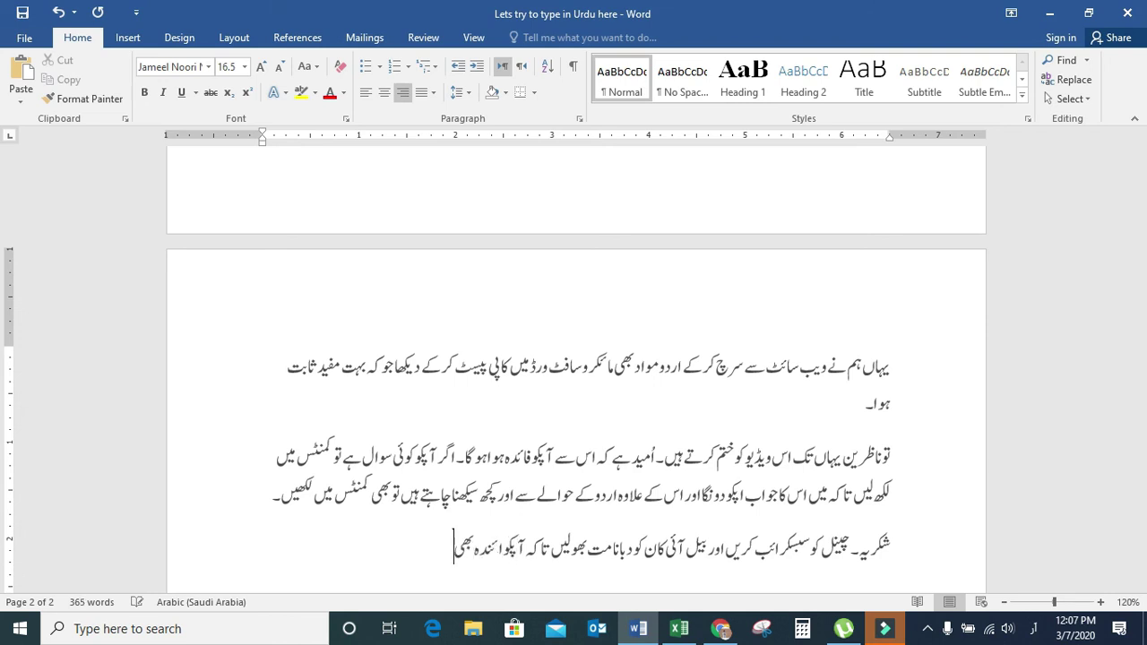
type("مفید")
type(" ویڈیو")
type("ز ملتی رہیں۔")
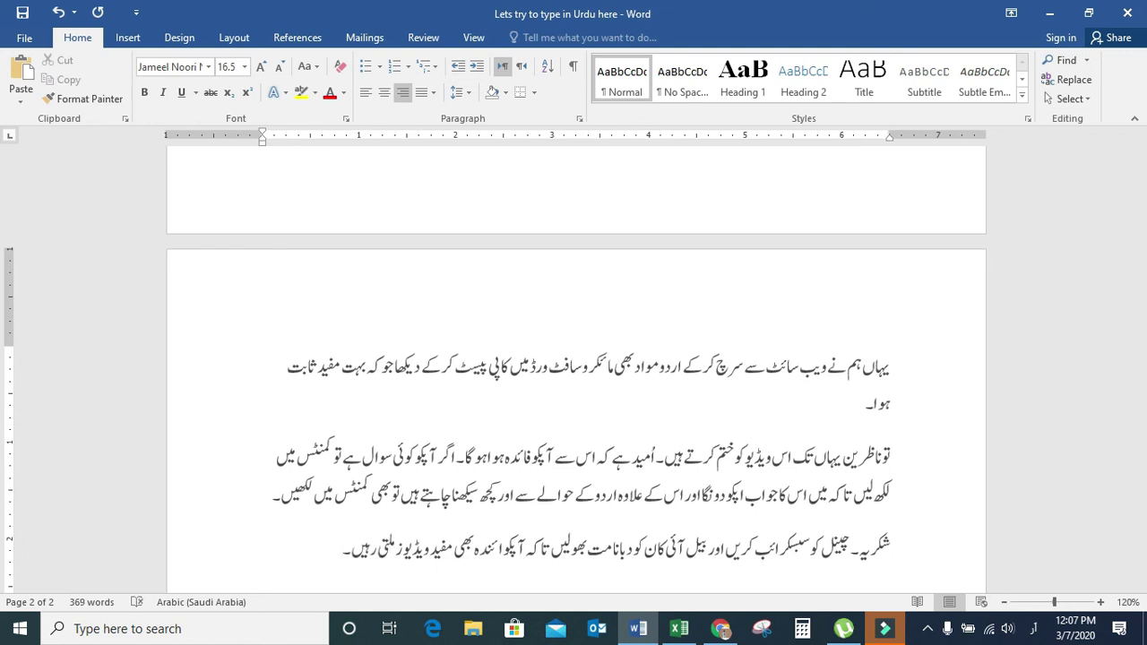
type(" شکر")
type("یہ۔")
left_click(928, 628)
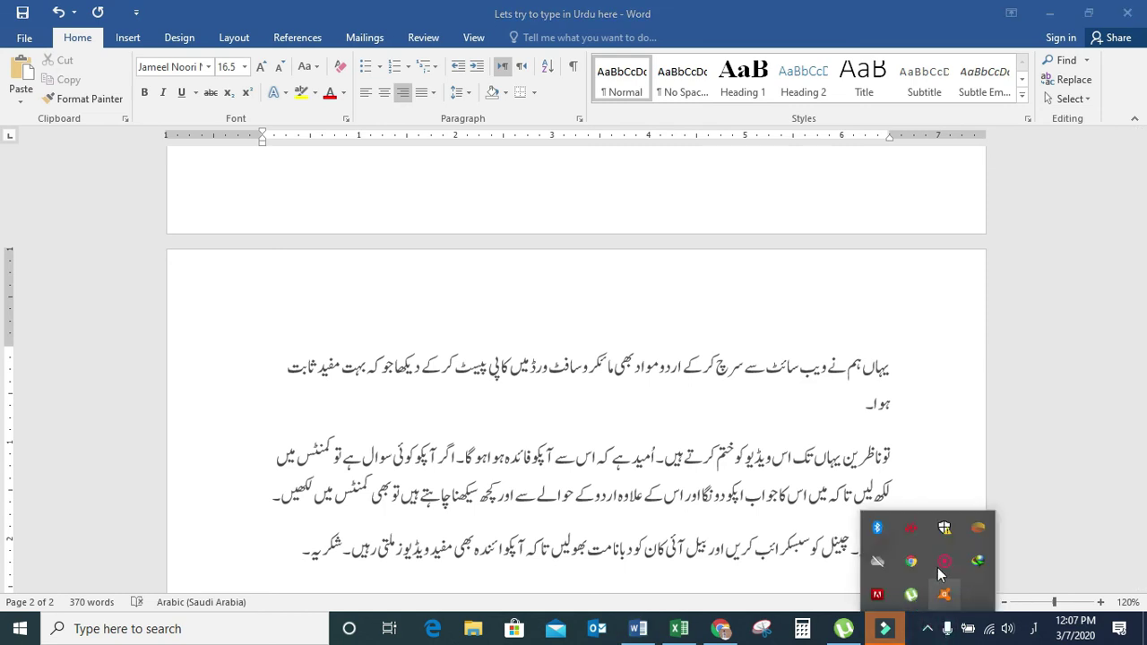
left_click(943, 587)
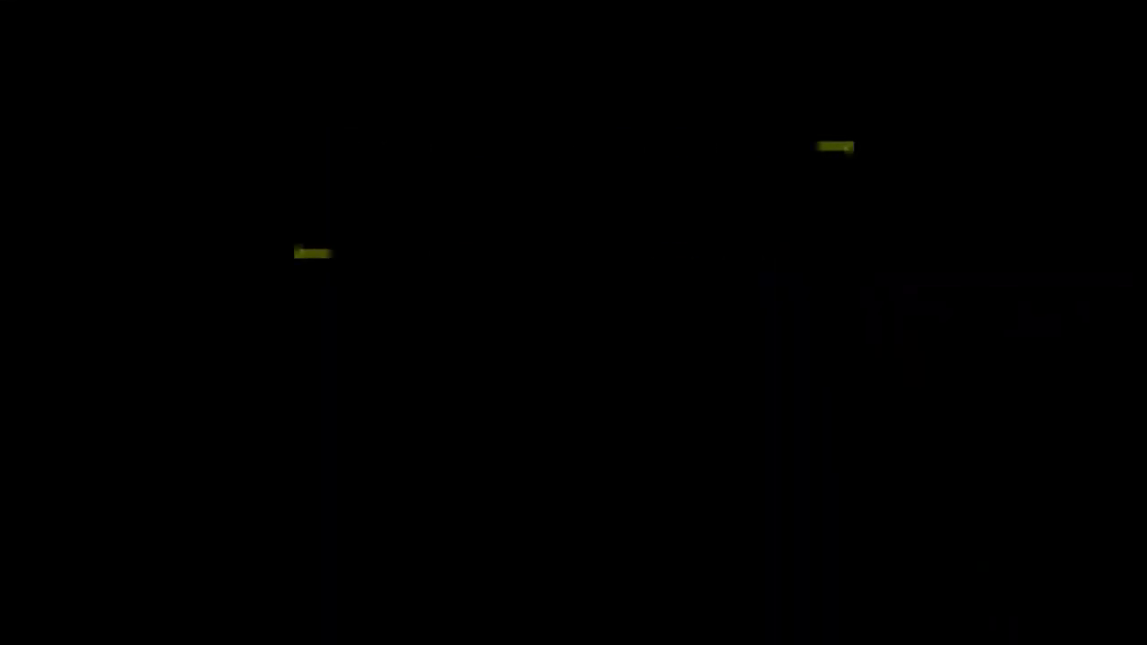